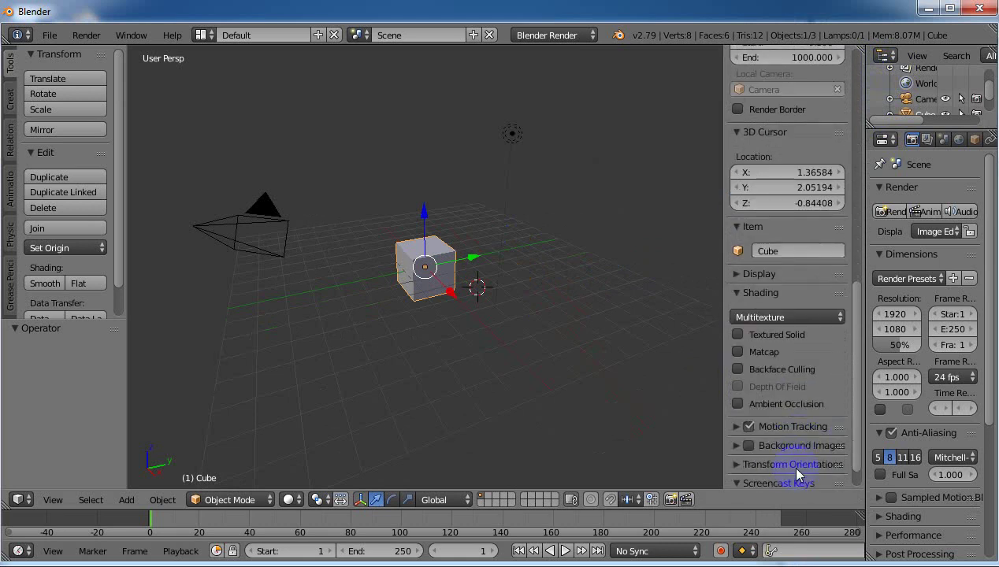
Step: Start the Screencast Keys display and hide the 3D view's properties sidebar
{"action": "left_click", "coordinate": [791, 475]}
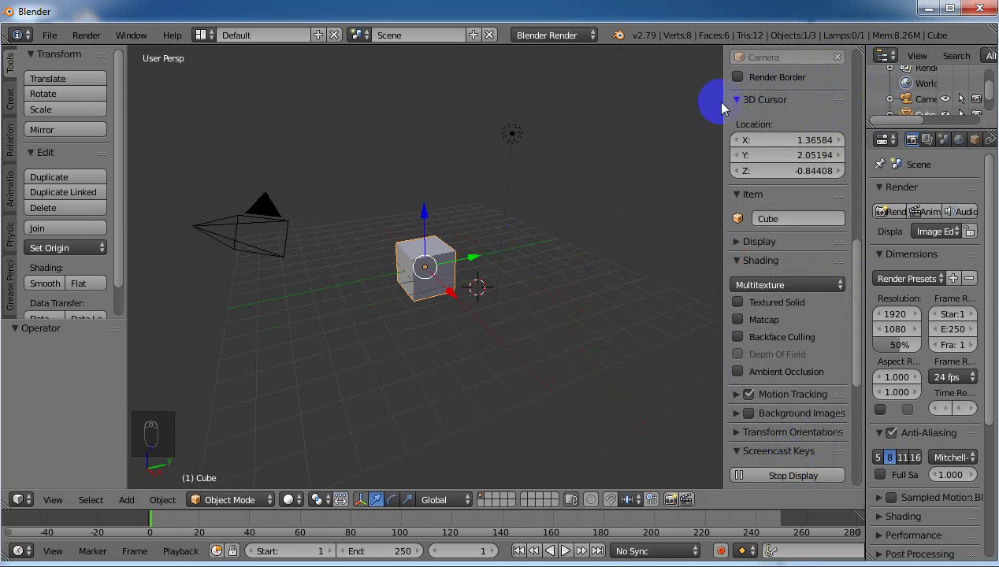
{"action": "key", "text": "n"}
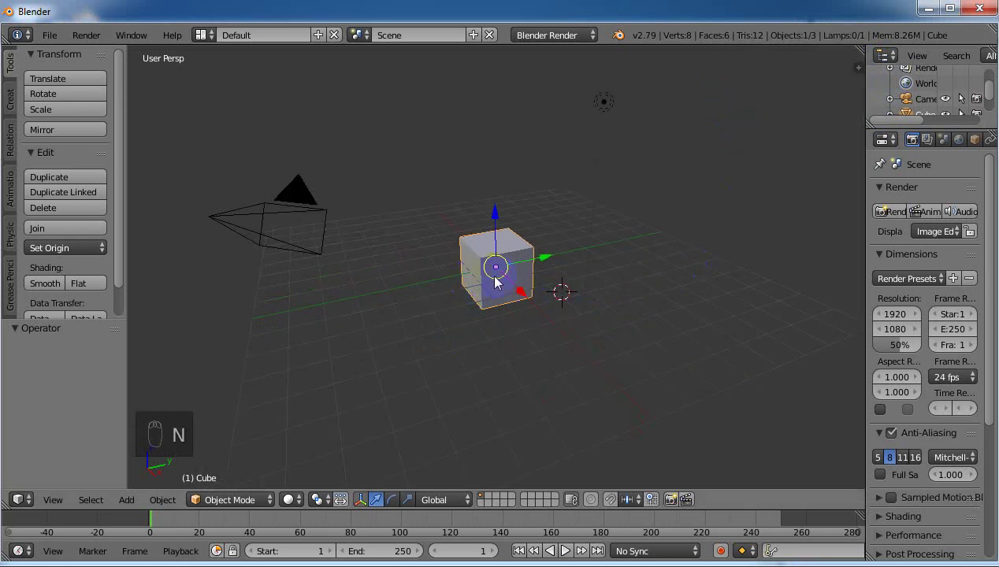
Step: Delete the default cube from the scene
{"action": "key", "text": "x"}
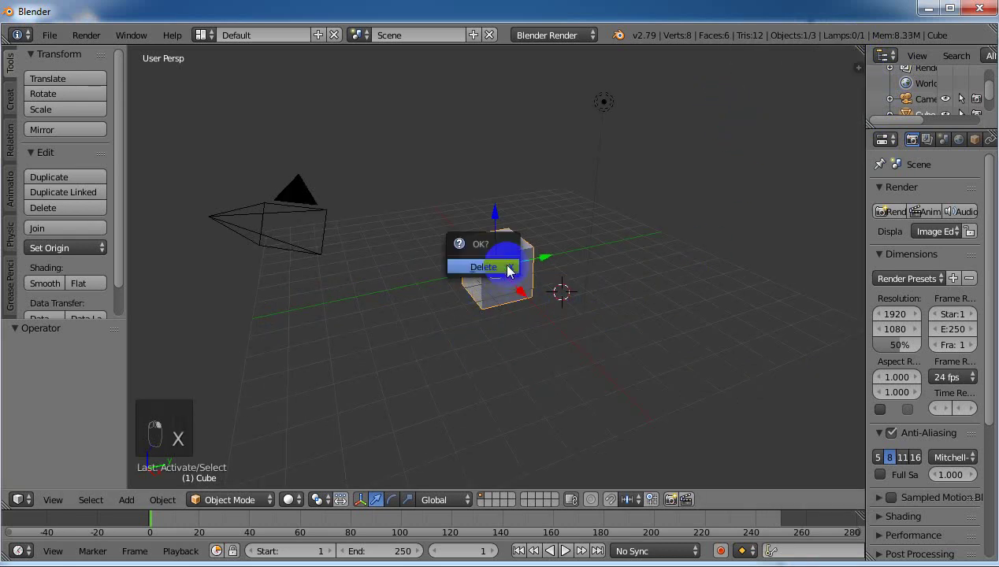
{"action": "left_click", "coordinate": [506, 268]}
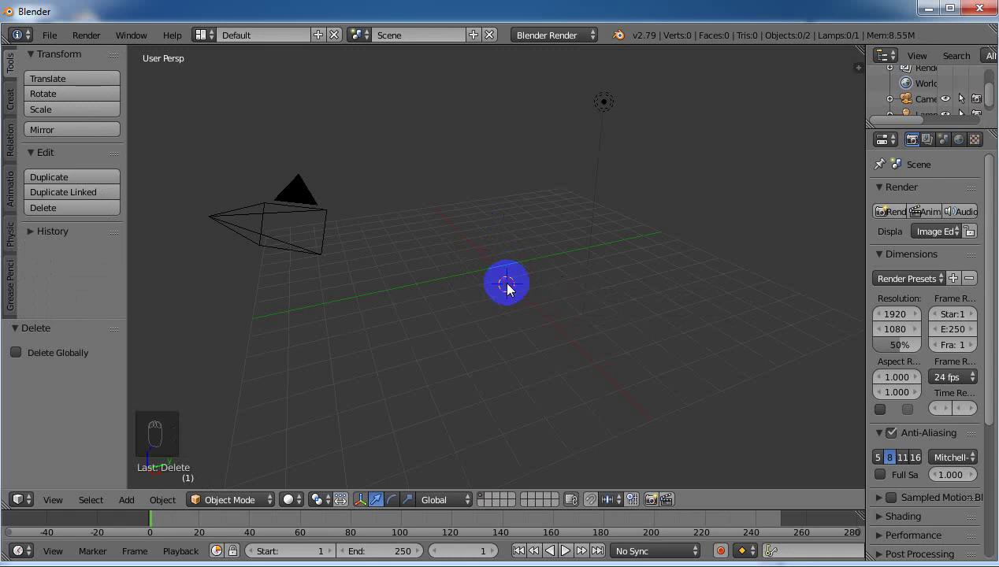
Step: Delete the lamp from the scene in the front perspective view
{"action": "key", "text": "KP_5"}
{"action": "key", "text": "KP_1"}
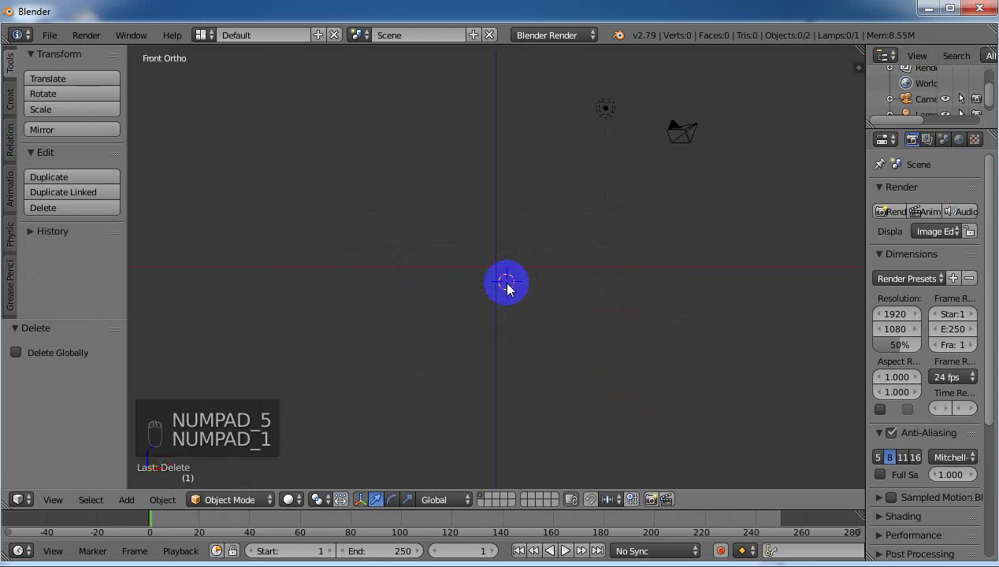
{"action": "key", "text": "KP_3"}
{"action": "key", "text": "KP_7"}
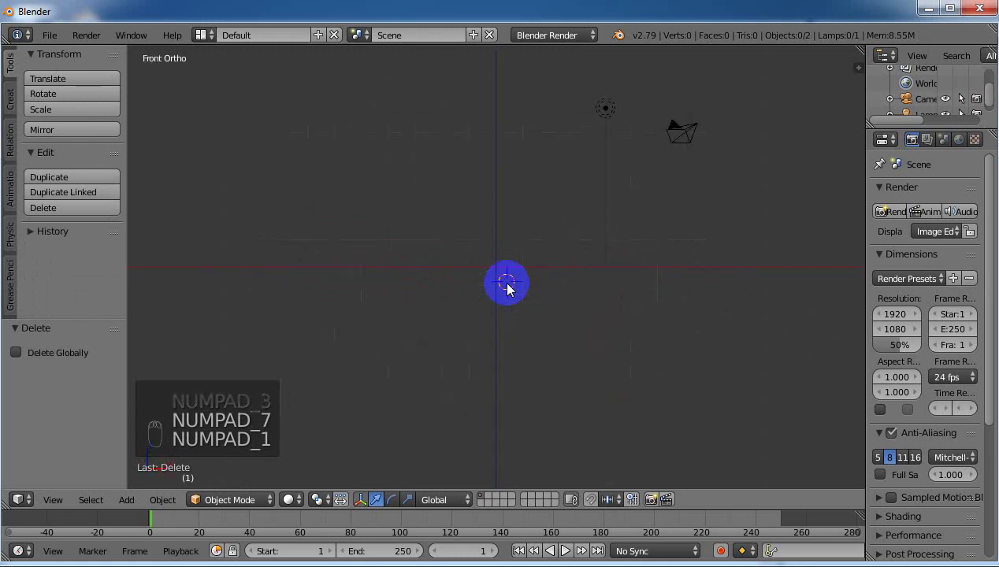
{"action": "key", "text": "KP_5"}
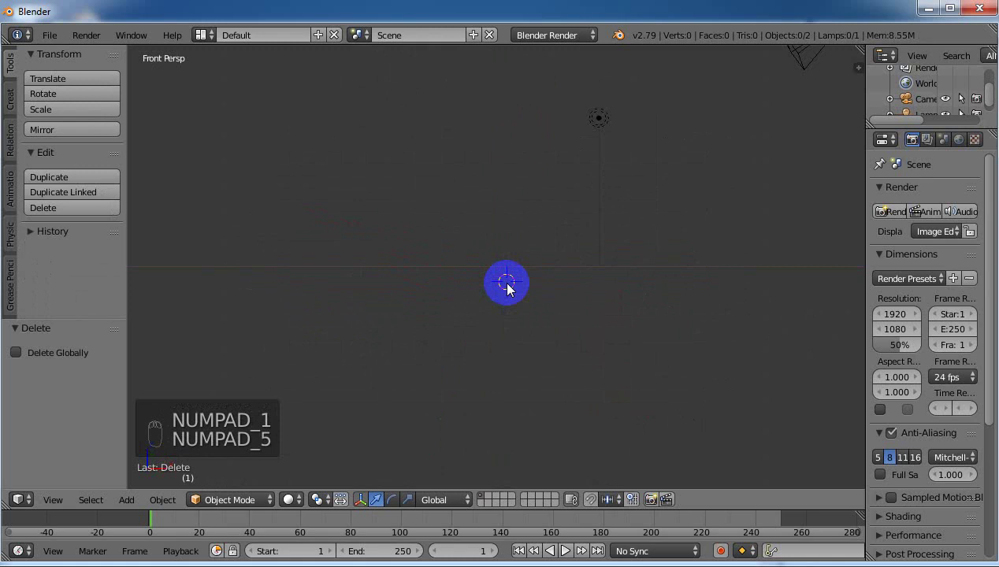
{"action": "right_click", "coordinate": [598, 119]}
{"action": "key", "text": "x"}
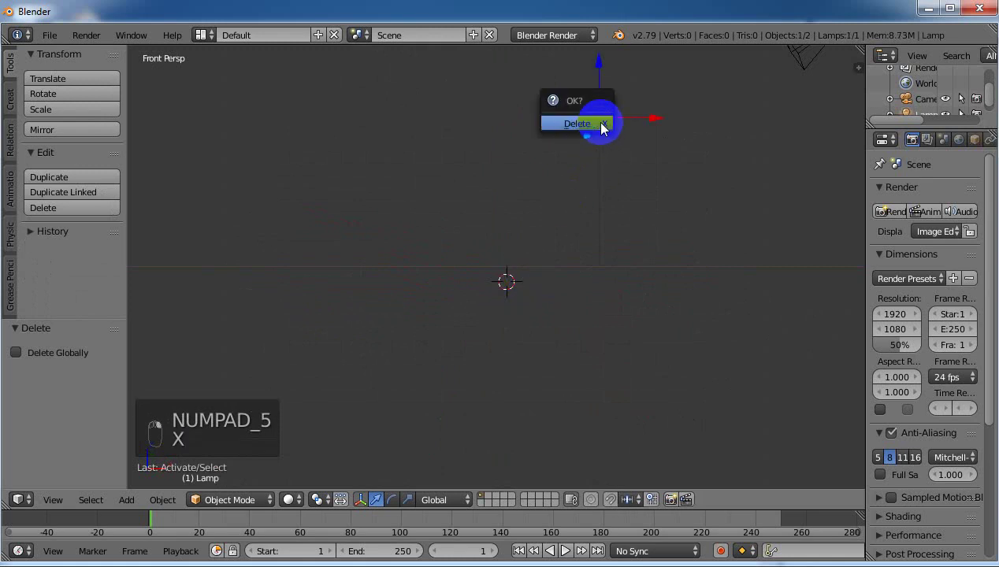
{"action": "left_click", "coordinate": [601, 126]}
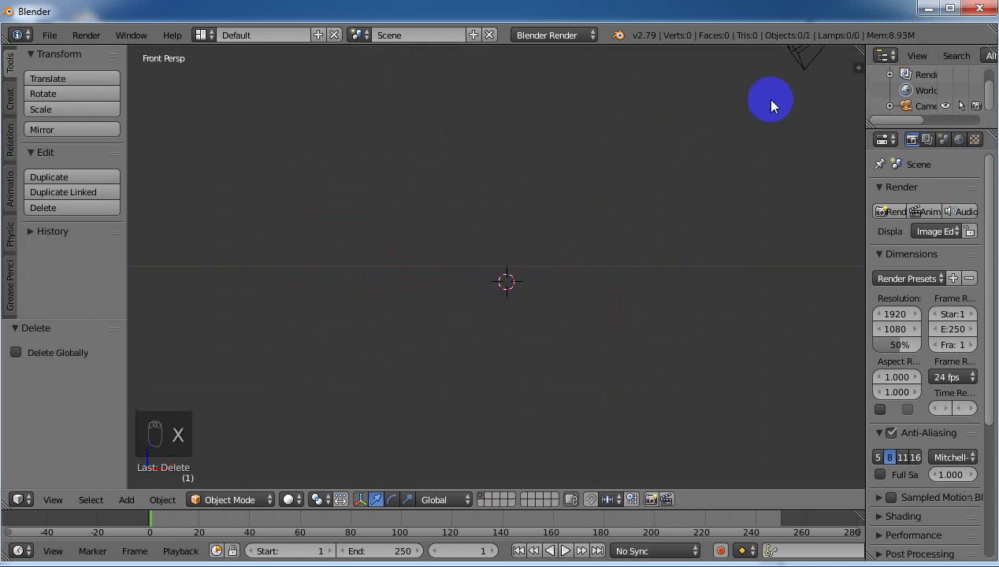
Step: Delete the camera so the scene contains no objects
{"action": "scroll", "coordinate": [800, 75], "scroll_direction": "down", "scroll_amount": 4}
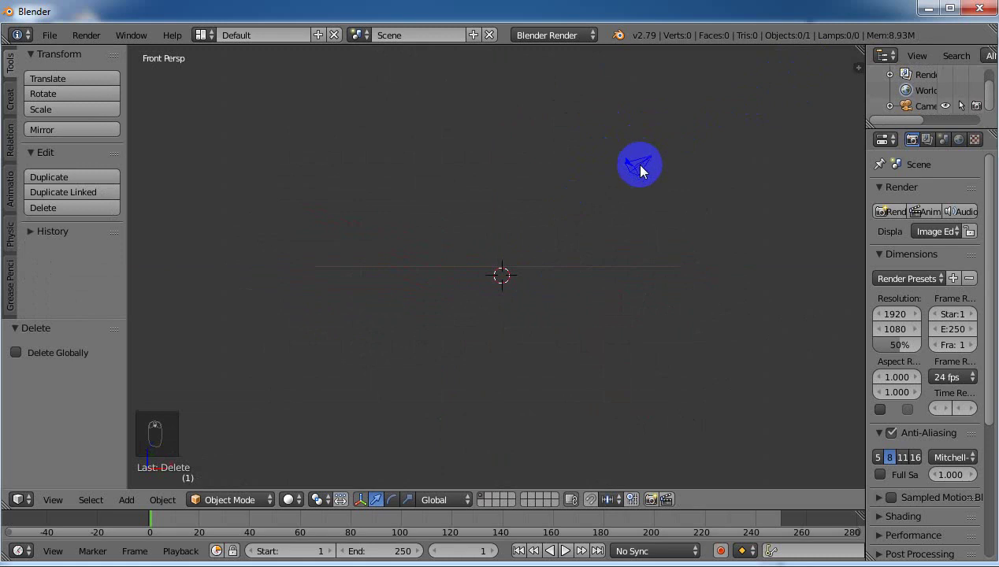
{"action": "right_click", "coordinate": [639, 167]}
{"action": "key", "text": "x"}
{"action": "left_click", "coordinate": [640, 166]}
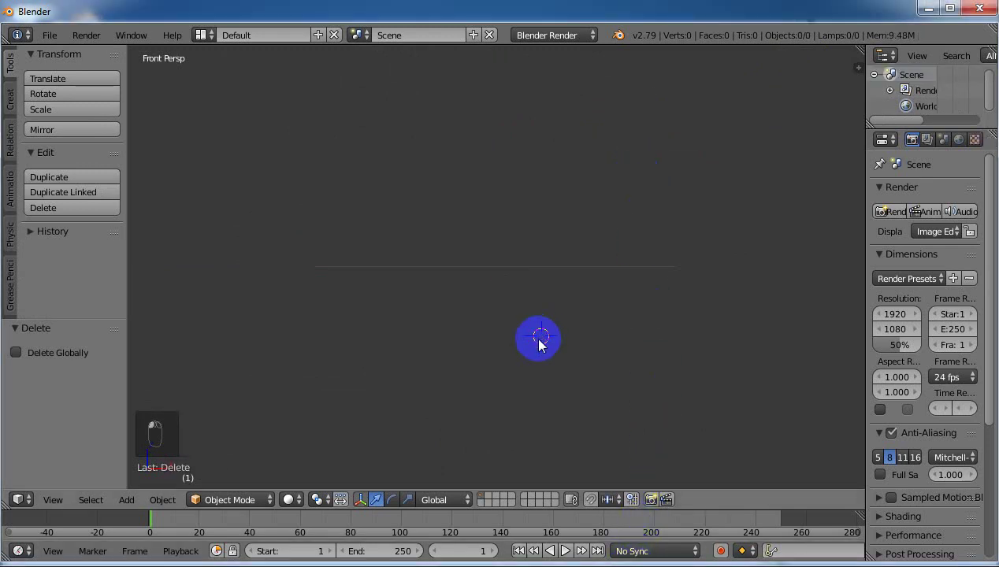
Step: Look at the empty scene from the front and right, alternating between perspective and orthographic projection
{"action": "key", "text": "KP_3"}
{"action": "key", "text": "KP_5"}
{"action": "key", "text": "KP_4"}
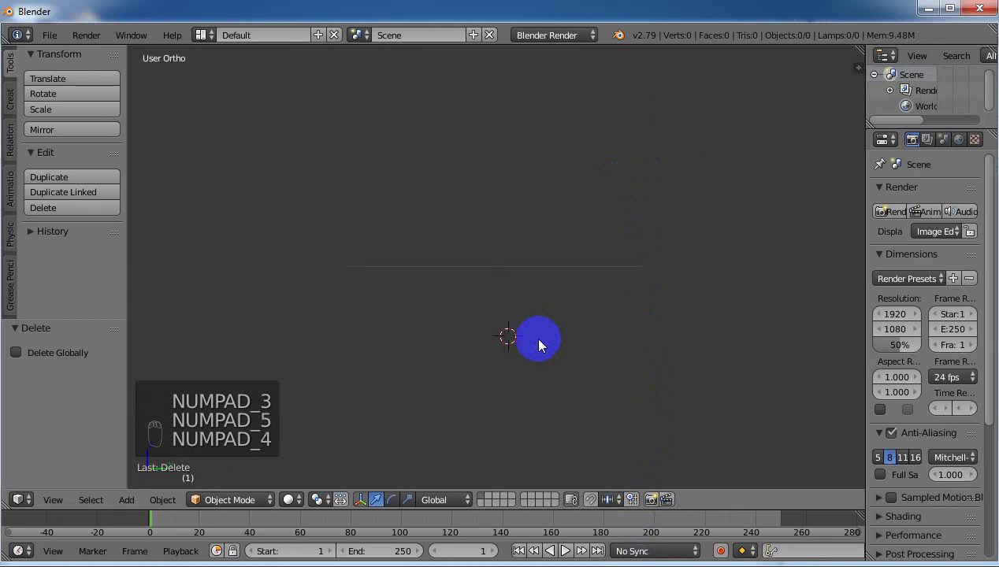
{"action": "key", "text": "KP_1"}
{"action": "key", "text": "KP_3"}
{"action": "key", "text": "KP_5"}
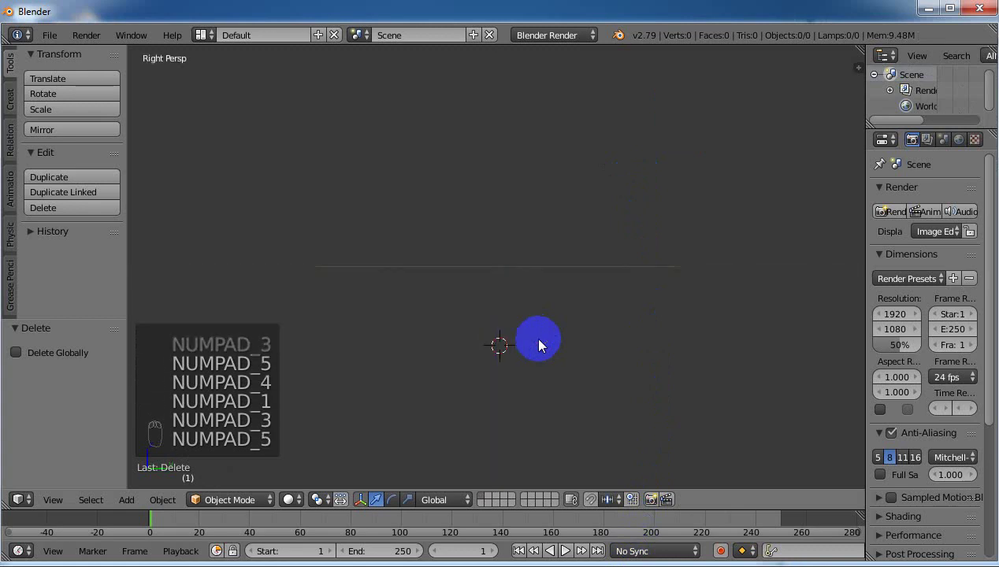
{"action": "key", "text": "KP_1"}
{"action": "key", "text": "KP_4"}
{"action": "key", "text": "KP_5"}
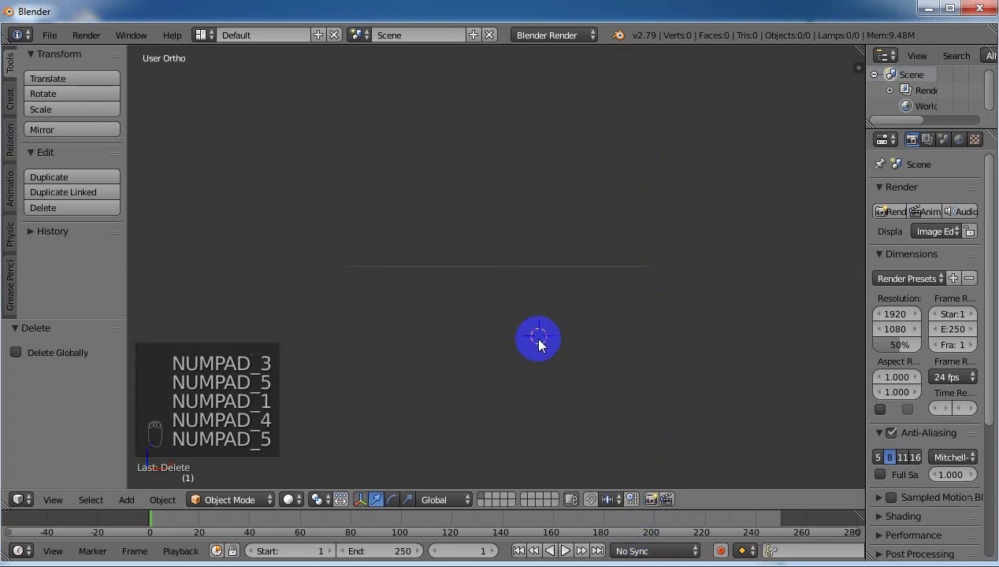
Step: Split the 3D view into a two-by-two grid of viewports, hiding the tool shelf in the right-hand pair
{"action": "left_click_drag", "start_coordinate": [862, 50], "coordinate": [502, 70]}
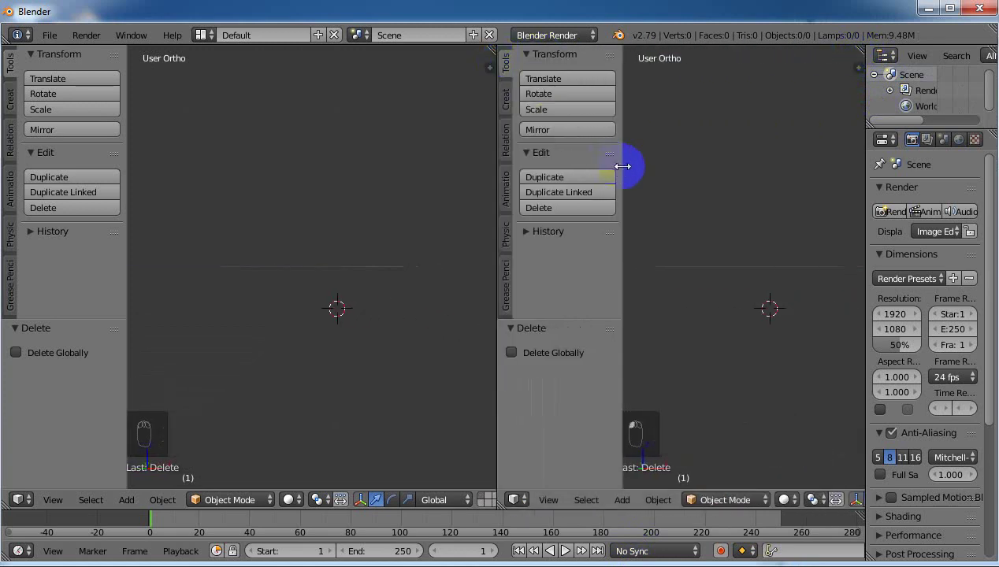
{"action": "left_click_drag", "start_coordinate": [622, 167], "coordinate": [495, 185]}
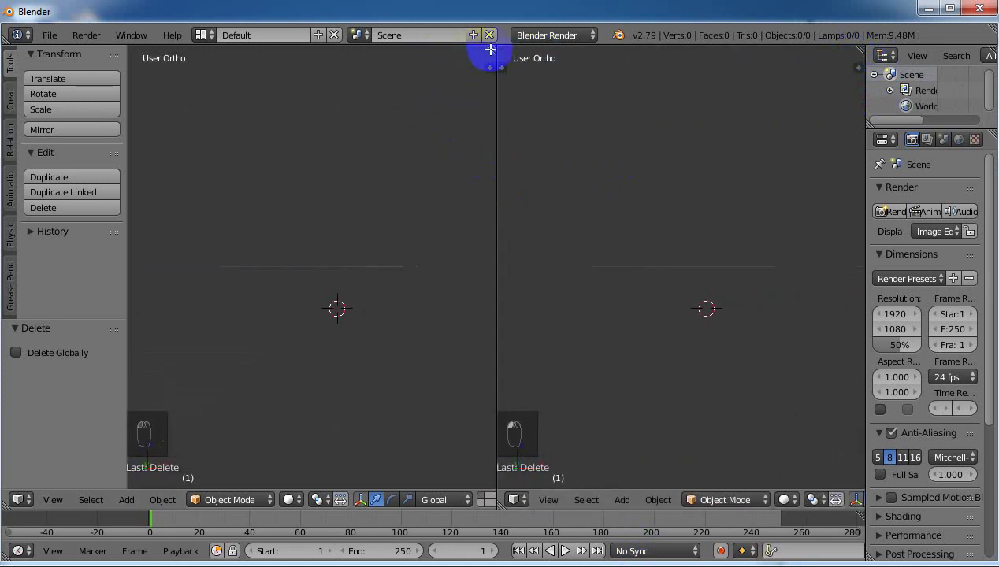
{"action": "left_click_drag", "start_coordinate": [490, 49], "coordinate": [469, 287]}
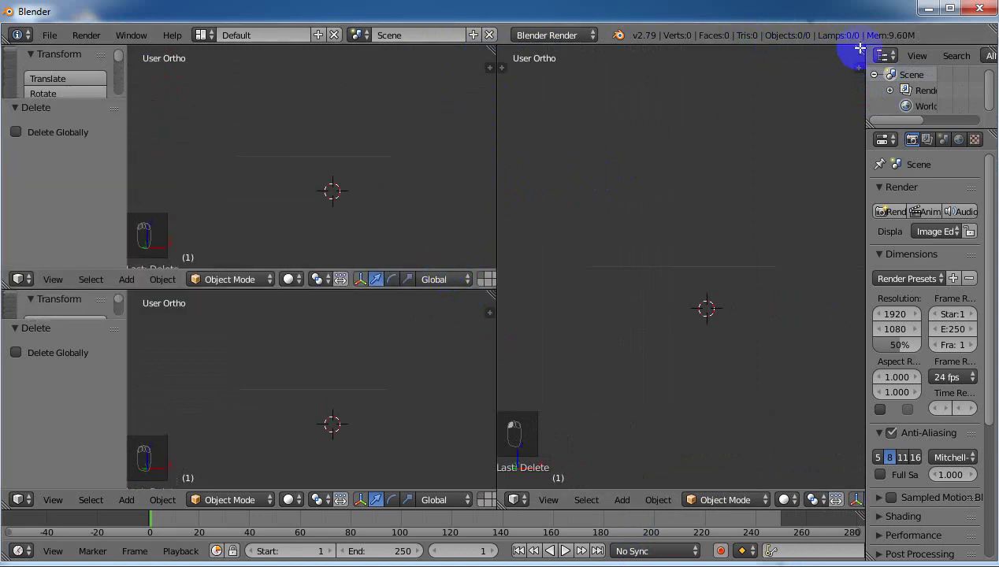
{"action": "left_click_drag", "start_coordinate": [858, 67], "coordinate": [841, 290]}
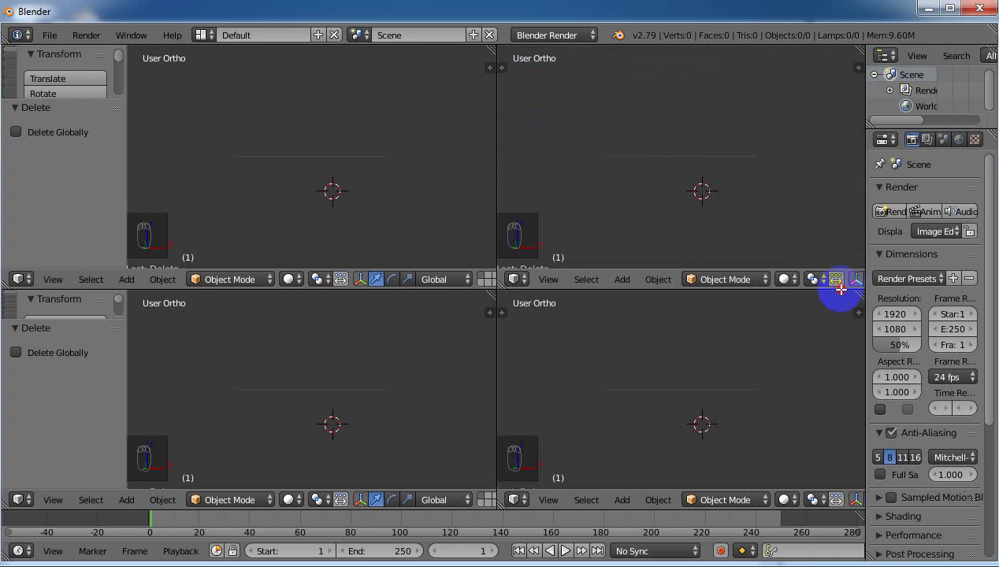
Step: Set the upper-right viewport to the Front view
{"action": "left_click", "coordinate": [549, 279]}
{"action": "mouse_move", "coordinate": [579, 280]}
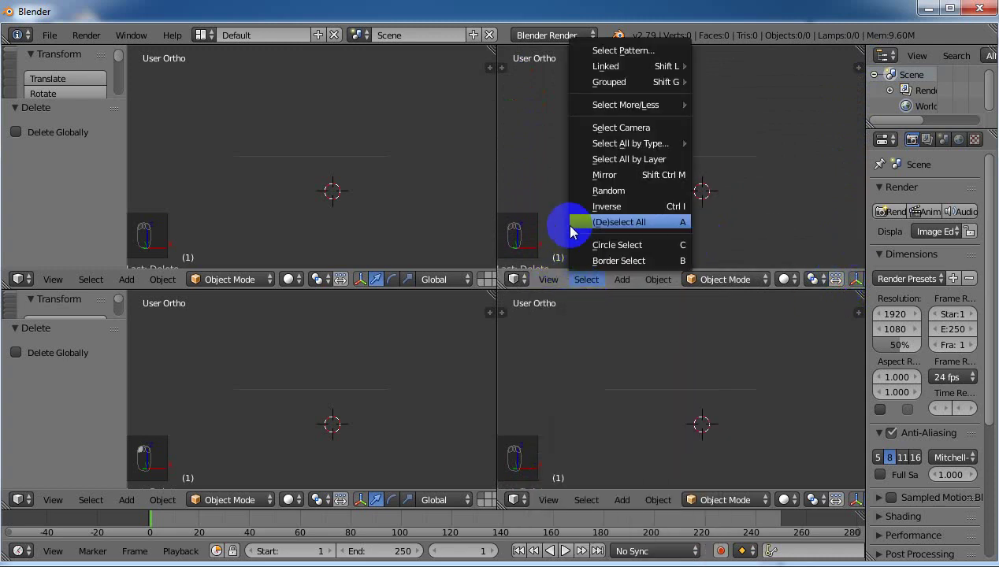
{"action": "left_click", "coordinate": [549, 280]}
{"action": "left_click", "coordinate": [550, 282]}
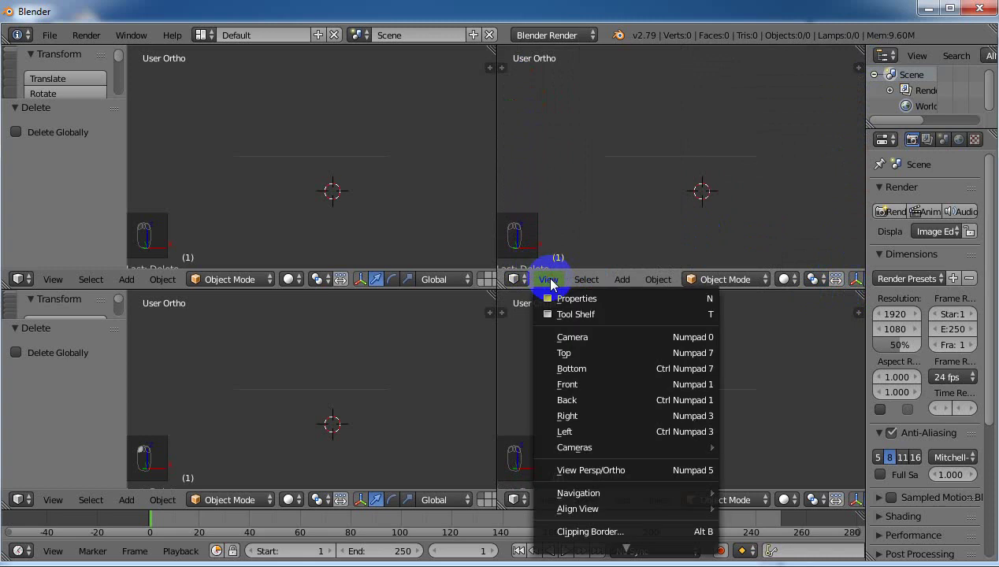
{"action": "left_click", "coordinate": [584, 385]}
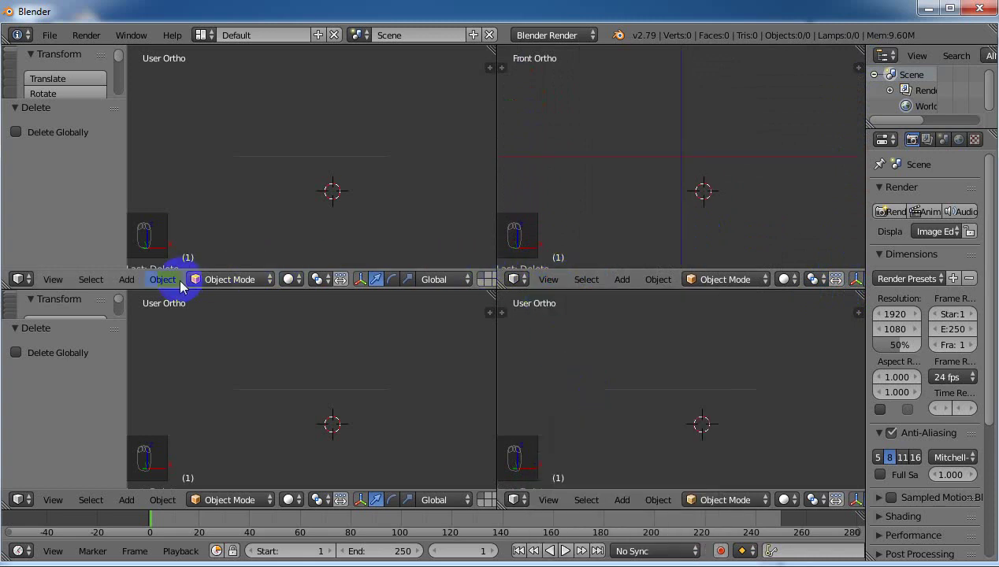
Step: Set the upper-left viewport to the Top view
{"action": "left_click", "coordinate": [53, 280]}
{"action": "left_click", "coordinate": [88, 277]}
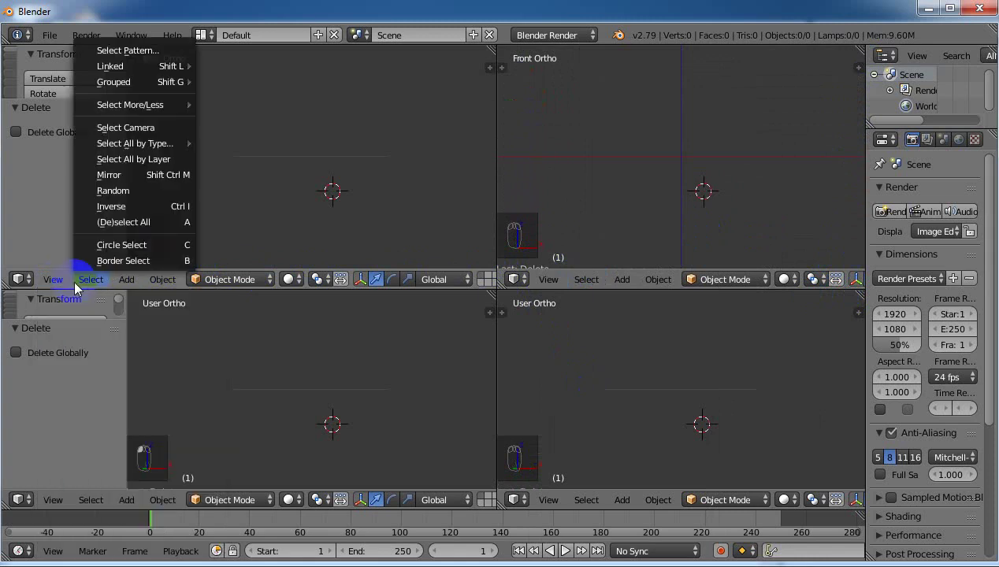
{"action": "left_click", "coordinate": [88, 291]}
{"action": "left_click", "coordinate": [53, 280]}
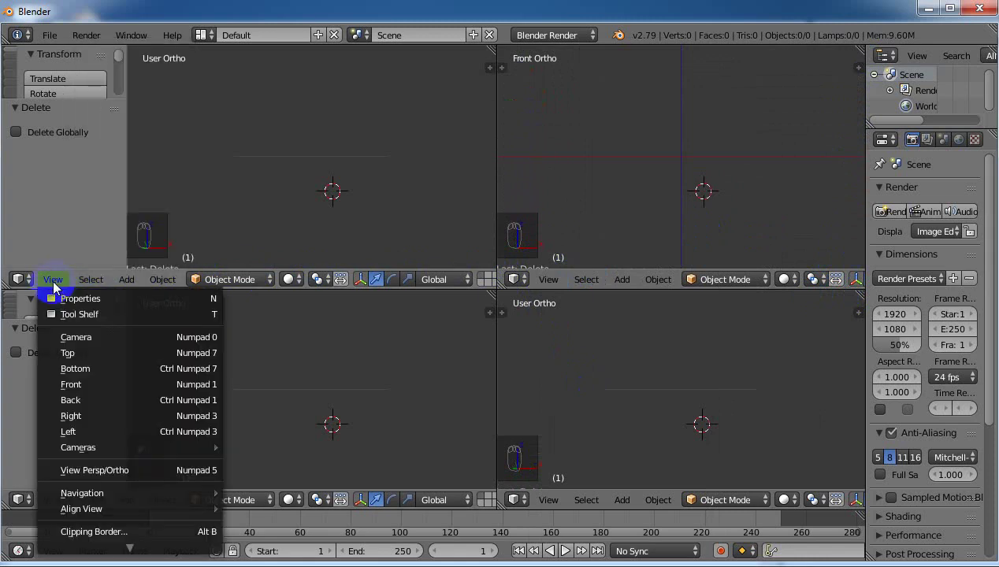
{"action": "left_click", "coordinate": [67, 352]}
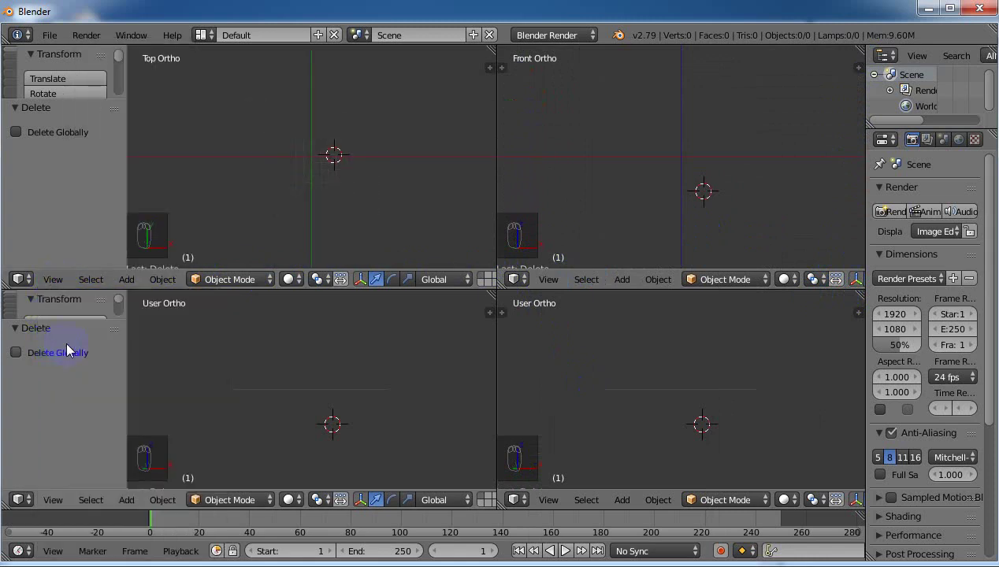
Step: Set the lower-left viewport to the Right view and orbit the lower-right one to a closer, angled view of the grid
{"action": "left_click", "coordinate": [52, 501]}
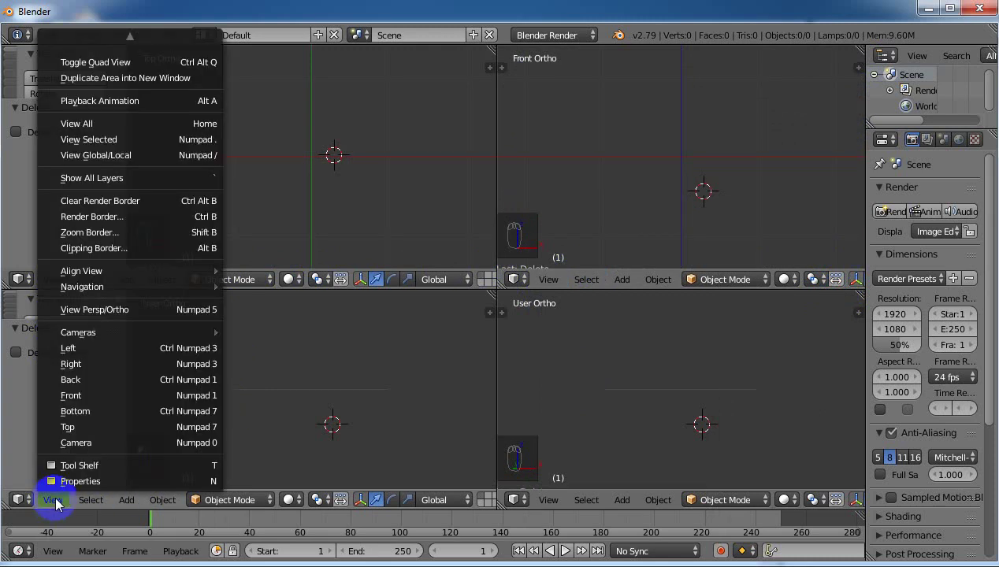
{"action": "left_click", "coordinate": [107, 364]}
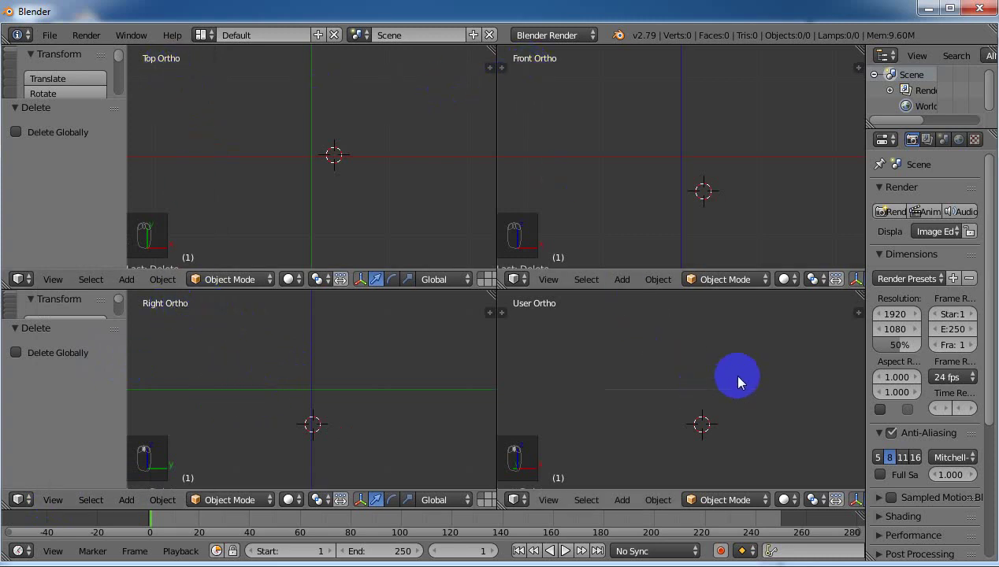
{"action": "middle_click_drag", "start_coordinate": [738, 383], "coordinate": [633, 406]}
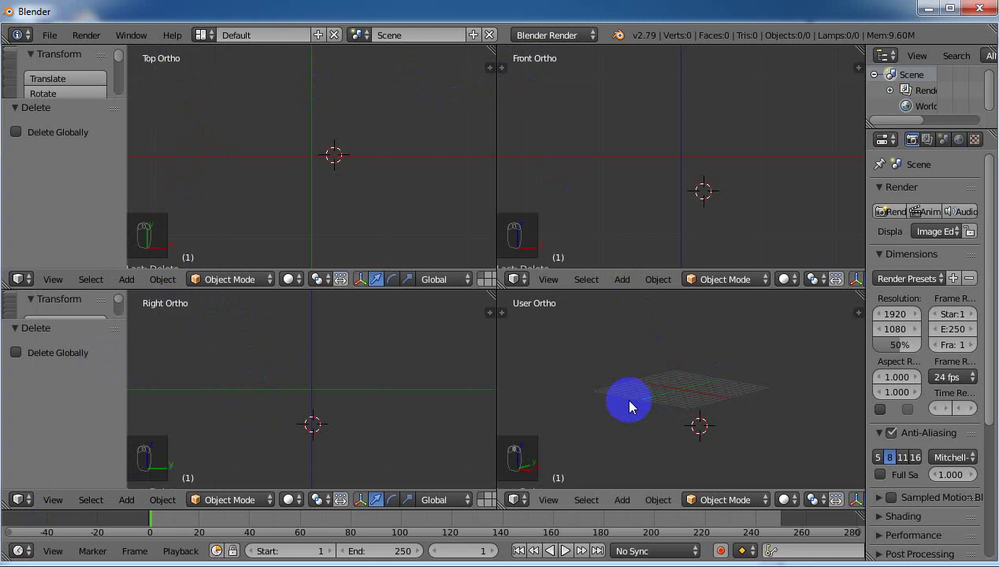
{"action": "scroll", "coordinate": [697, 378], "scroll_direction": "up", "scroll_amount": 5}
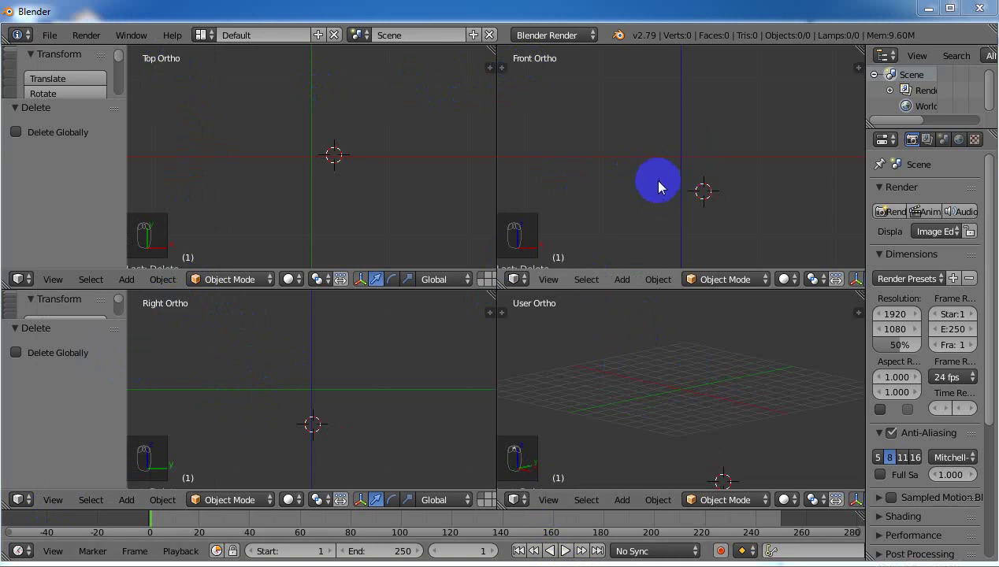
Step: Place the 3D cursor slightly above the grid in the Right view and add a plane mesh there
{"action": "left_click", "coordinate": [326, 368]}
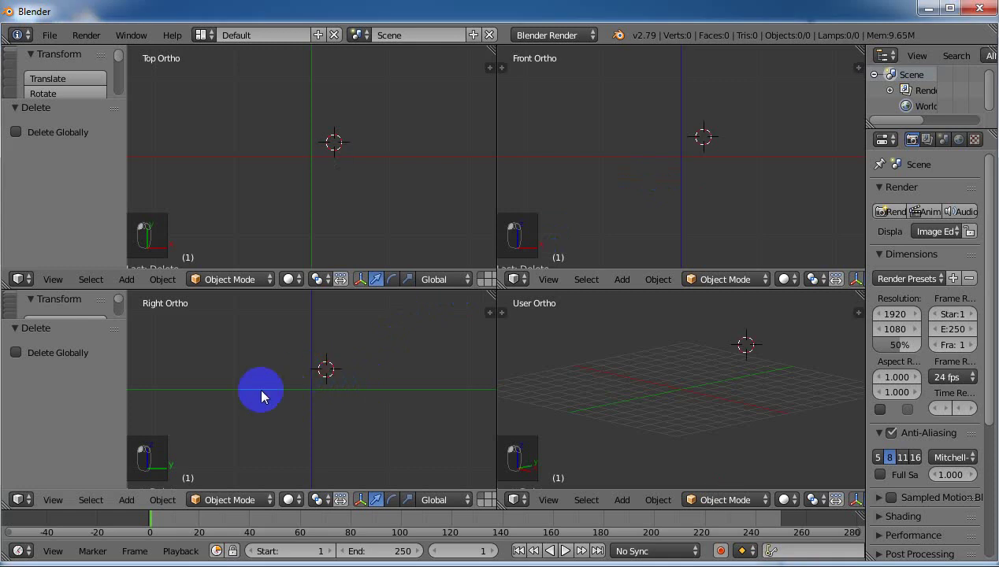
{"action": "left_click", "coordinate": [127, 499]}
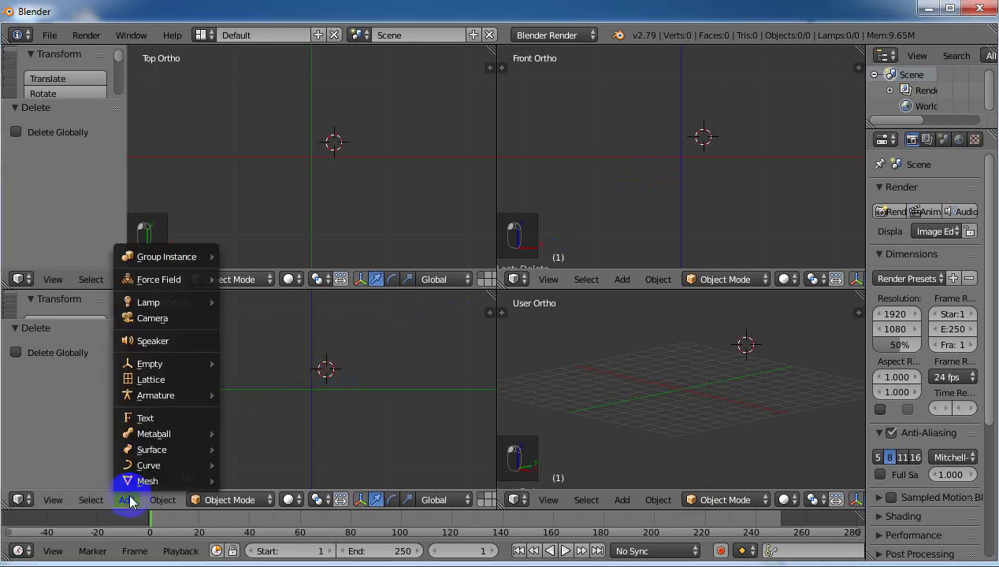
{"action": "left_click", "coordinate": [132, 498]}
{"action": "left_click", "coordinate": [133, 500]}
{"action": "left_click", "coordinate": [152, 496]}
{"action": "mouse_move", "coordinate": [130, 501]}
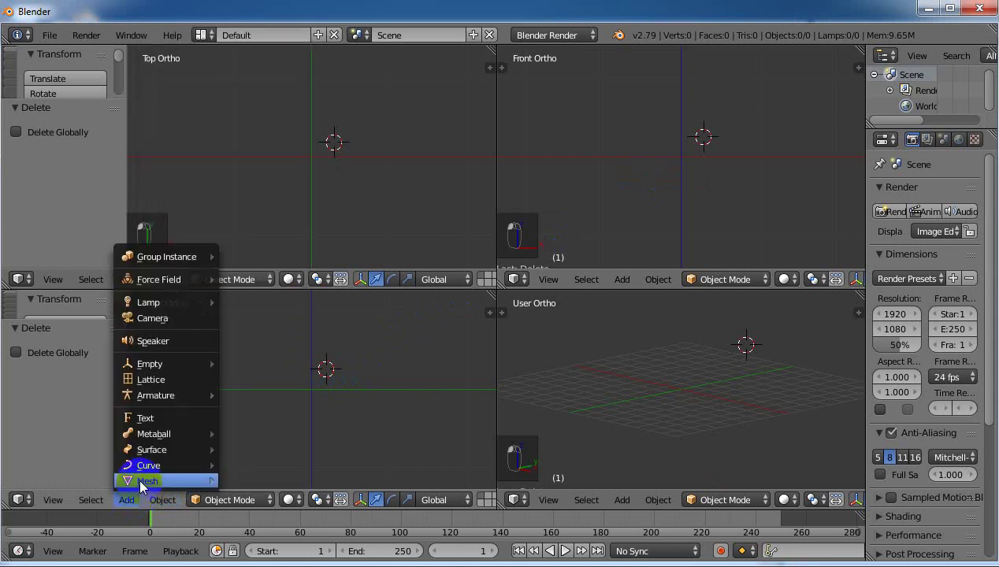
{"action": "mouse_move", "coordinate": [157, 481]}
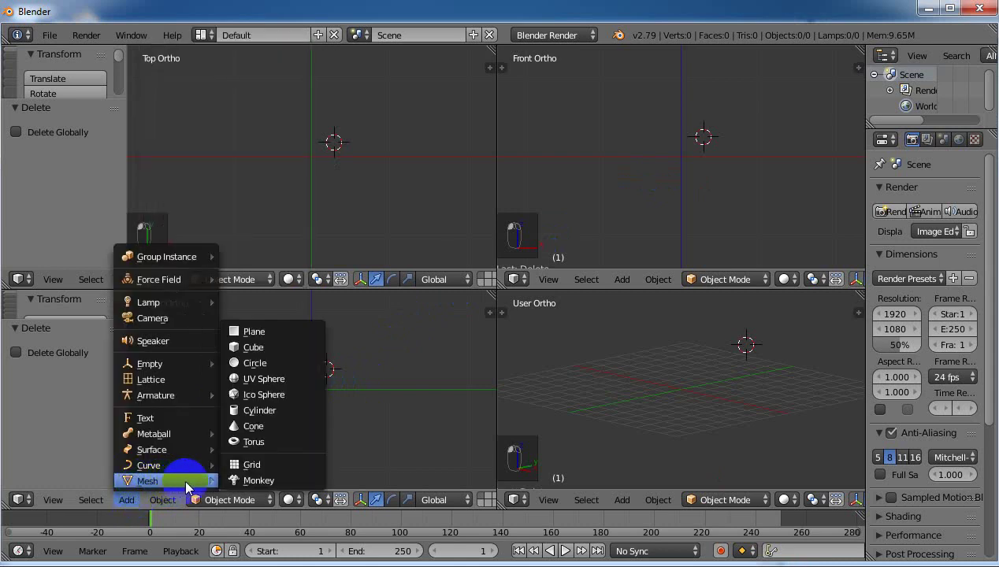
{"action": "left_click", "coordinate": [264, 332]}
Step: Move the plane along Z and Y onto the axis crossing in the Right view and scale it uniformly by about 4.12
{"action": "left_click_drag", "start_coordinate": [379, 373], "coordinate": [361, 372]}
{"action": "left_click_drag", "start_coordinate": [309, 319], "coordinate": [325, 342]}
{"action": "left_click_drag", "start_coordinate": [362, 394], "coordinate": [368, 388]}
{"action": "key", "text": "s"}
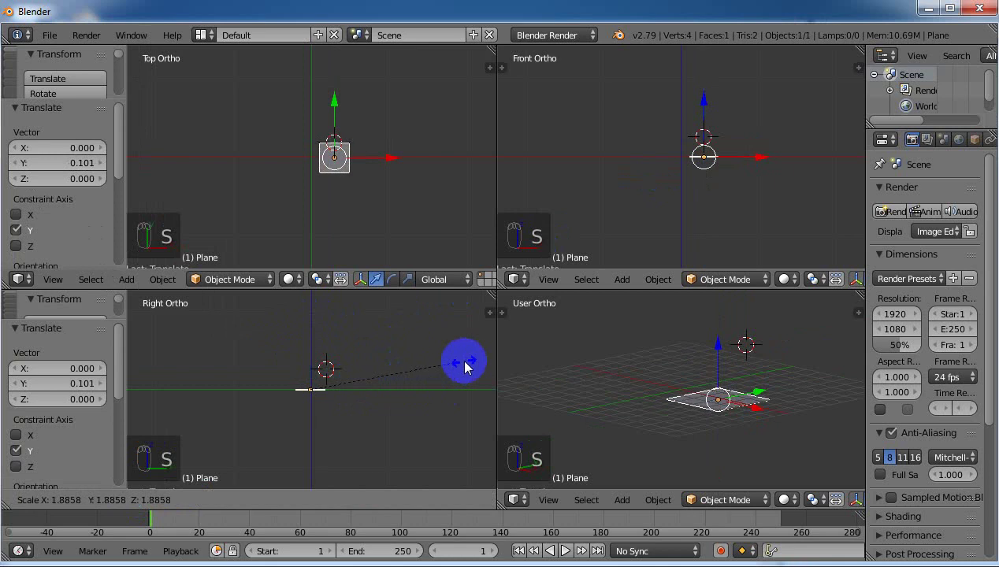
{"action": "left_click", "coordinate": [272, 320]}
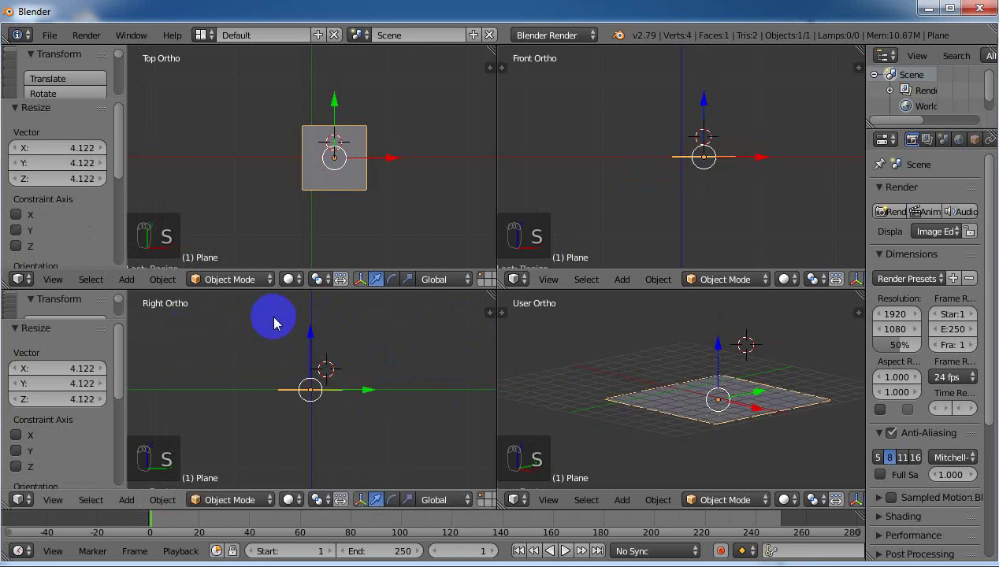
{"action": "key", "text": "r"}
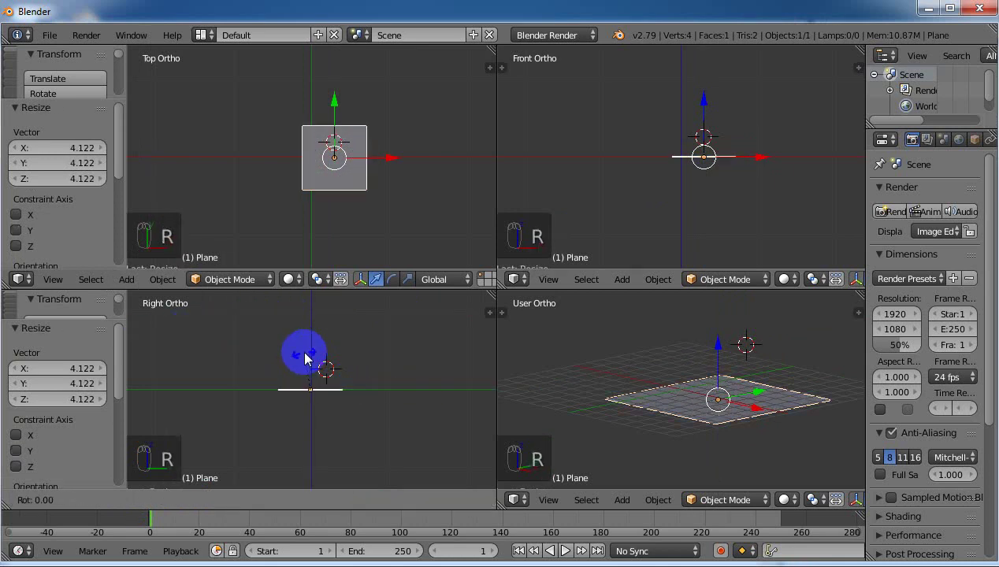
{"action": "key", "text": "x"}
{"action": "key", "text": "9"}
{"action": "key", "text": "0"}
Step: Rotate the plane 90° about the global Y axis so it stands upright facing the Right view
{"action": "key", "text": "r"}
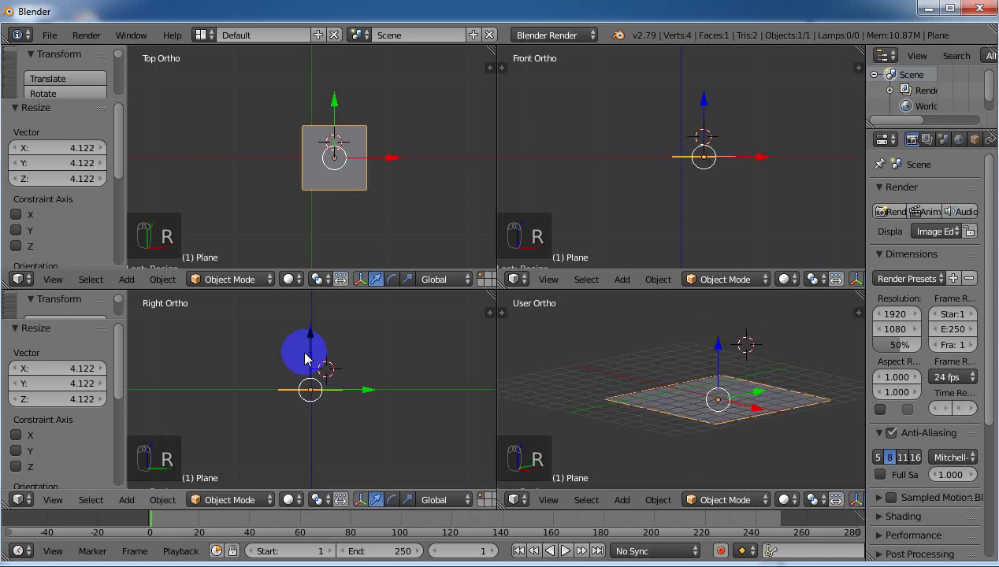
{"action": "key", "text": "9"}
{"action": "key", "text": "0"}
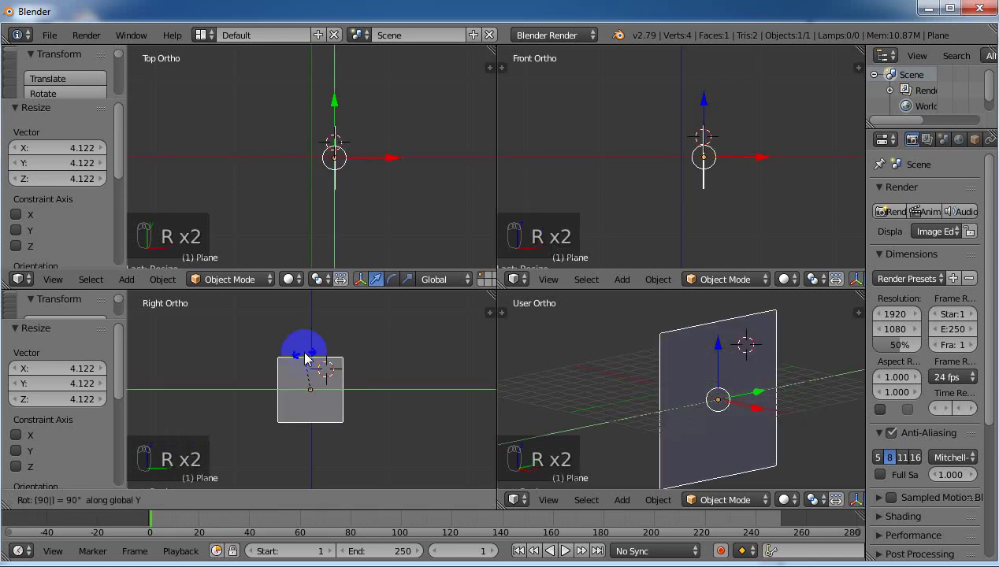
{"action": "left_click", "coordinate": [372, 410]}
Step: Shape the upright plane into a wide strip by scaling it uniformly by about 1.427, along Y by 2.430 and along Z by 0.514
{"action": "key", "text": "s"}
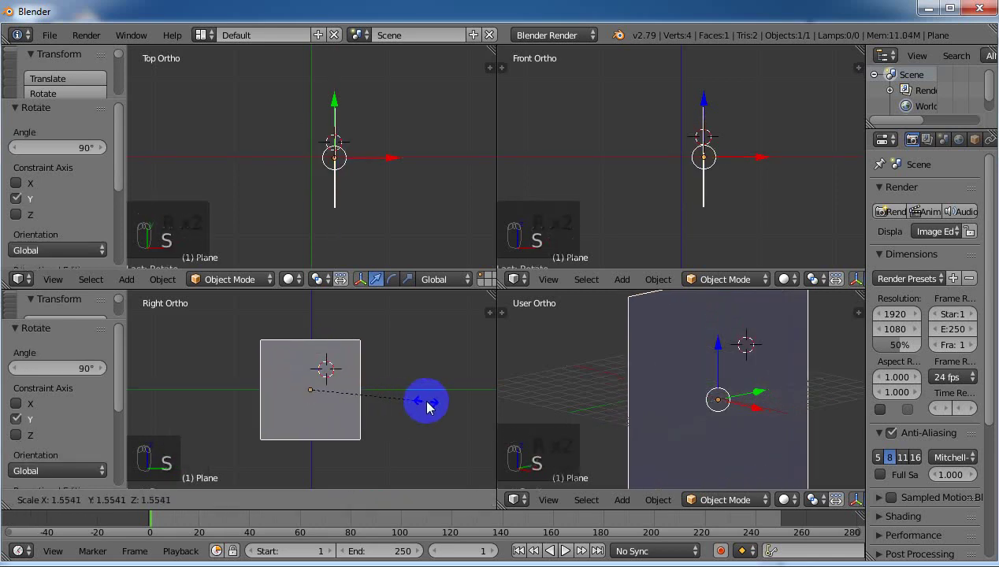
{"action": "left_click", "coordinate": [418, 405]}
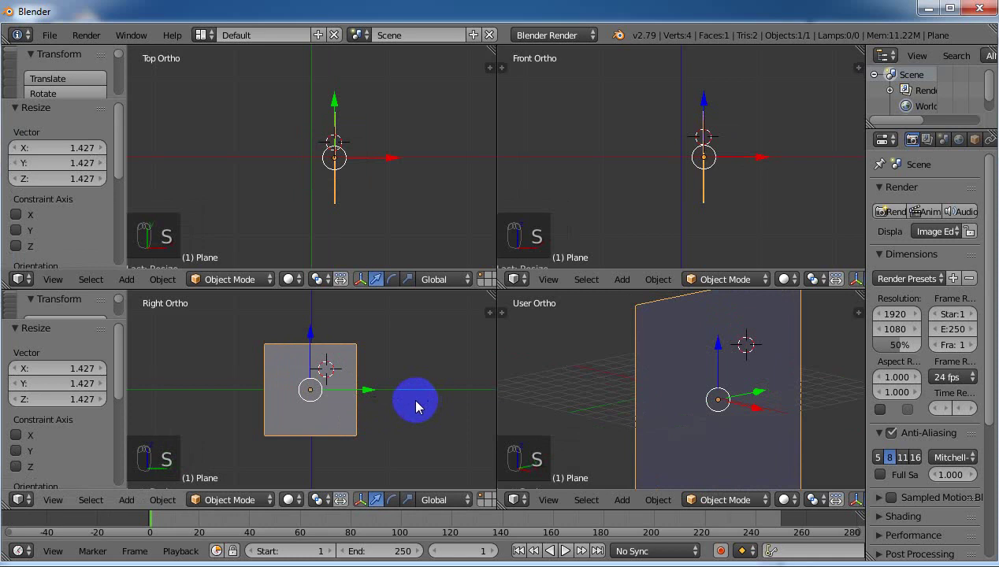
{"action": "key", "text": "s"}
{"action": "key", "text": "y"}
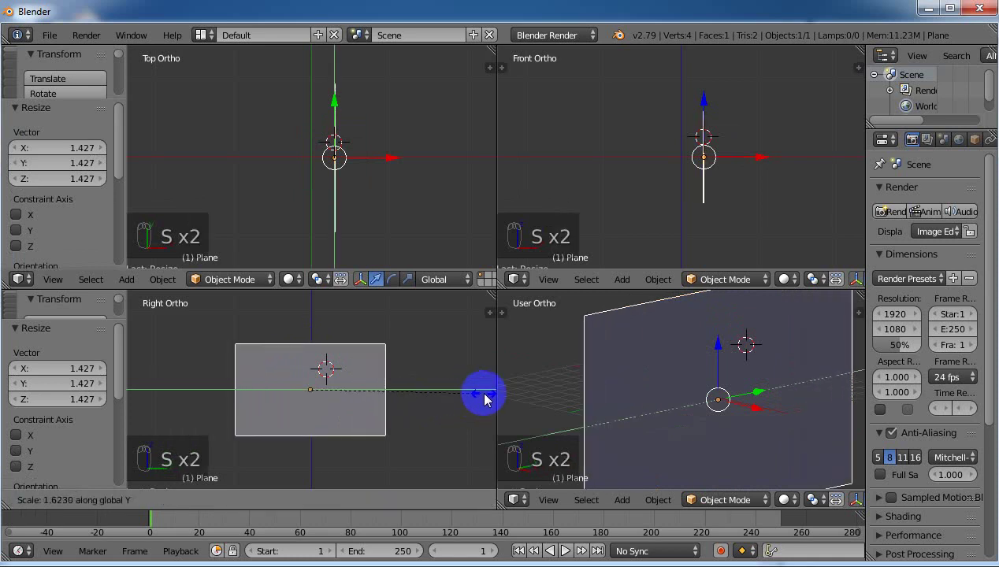
{"action": "left_click", "coordinate": [193, 399]}
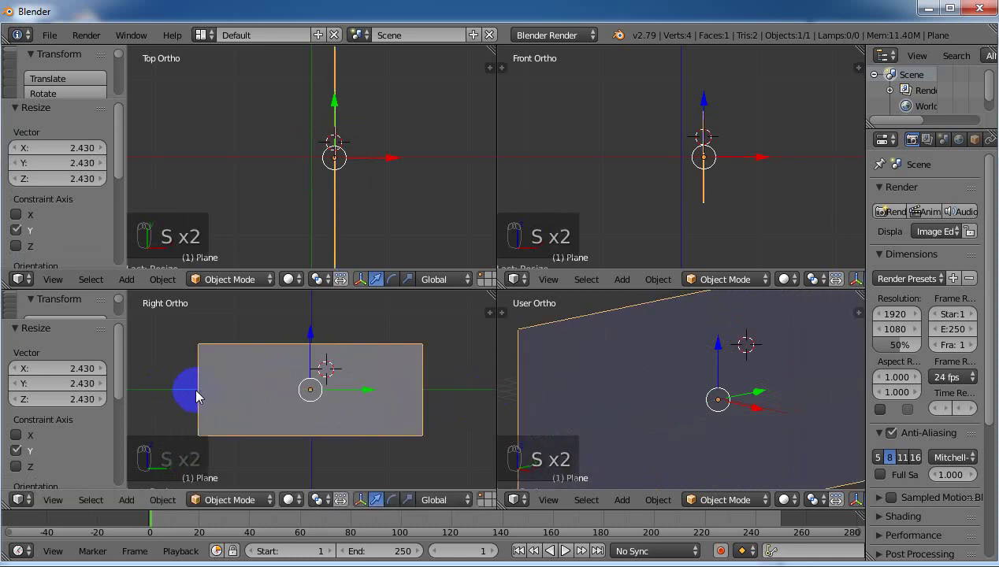
{"action": "key", "text": "s"}
{"action": "key", "text": "z"}
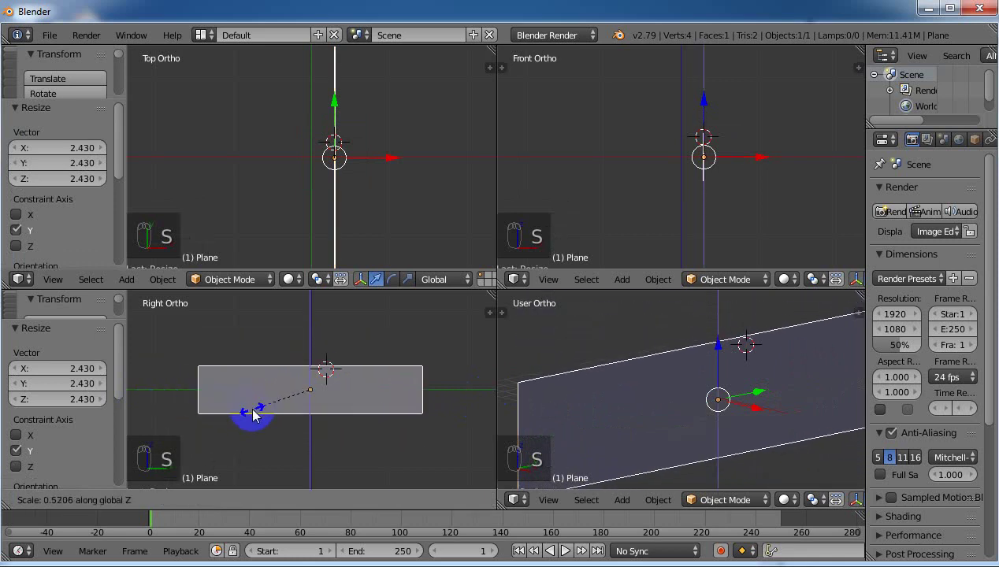
{"action": "left_click", "coordinate": [254, 416]}
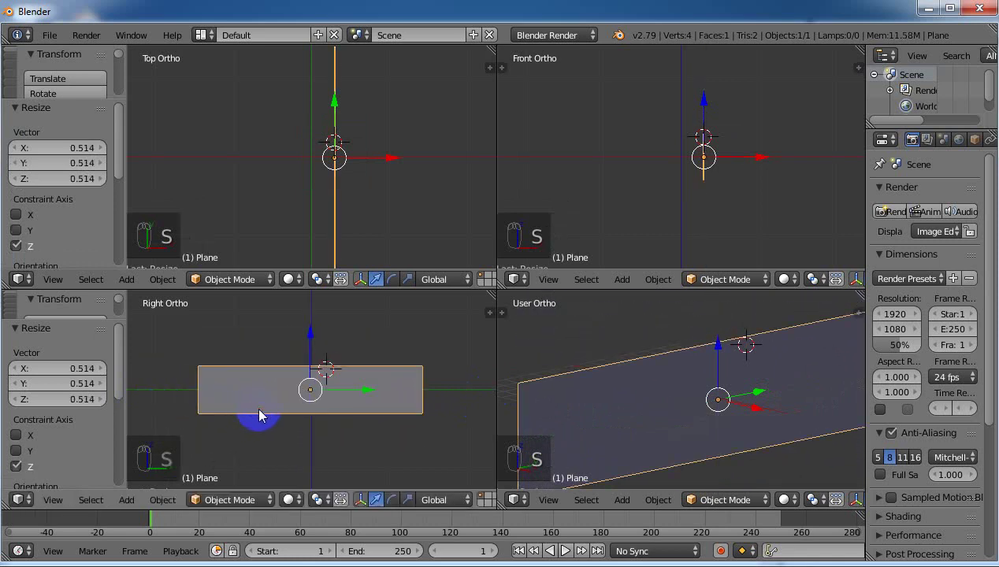
Step: Scale the strip uniformly by about 0.817 and move it about -3.030 along X onto the axis crossing in the Top view
{"action": "key", "text": "s"}
{"action": "left_click", "coordinate": [390, 388]}
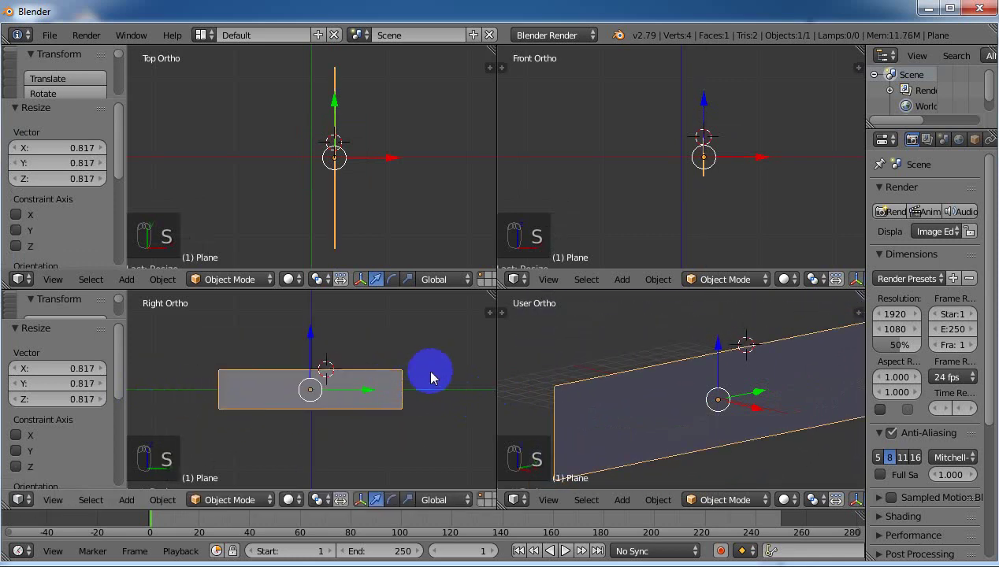
{"action": "left_click_drag", "start_coordinate": [390, 159], "coordinate": [368, 161]}
{"action": "scroll", "coordinate": [731, 361], "scroll_direction": "down", "scroll_amount": 1}
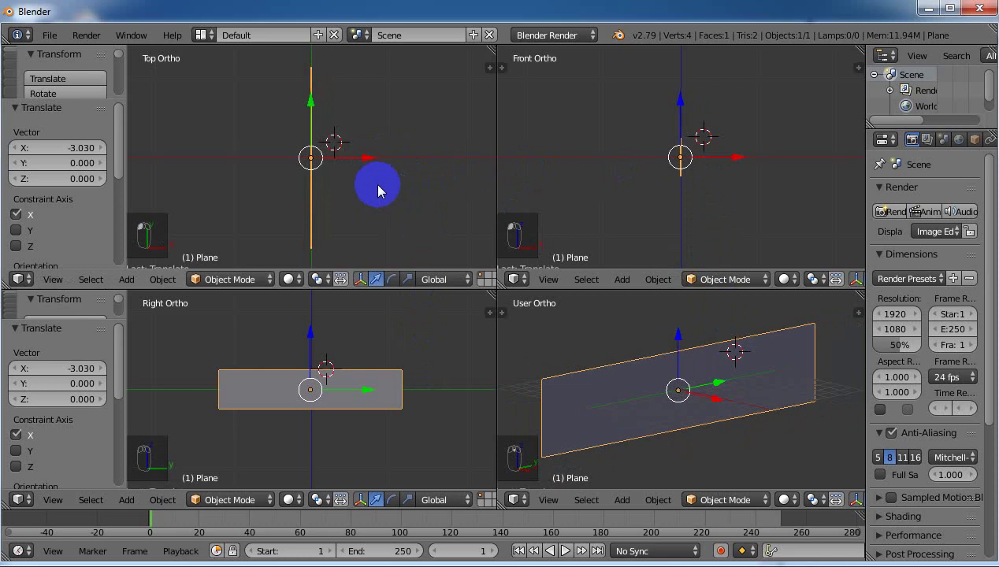
Step: Add a second plane mesh at the 3D cursor, off the axis crossing in the Top view
{"action": "left_click", "coordinate": [124, 282]}
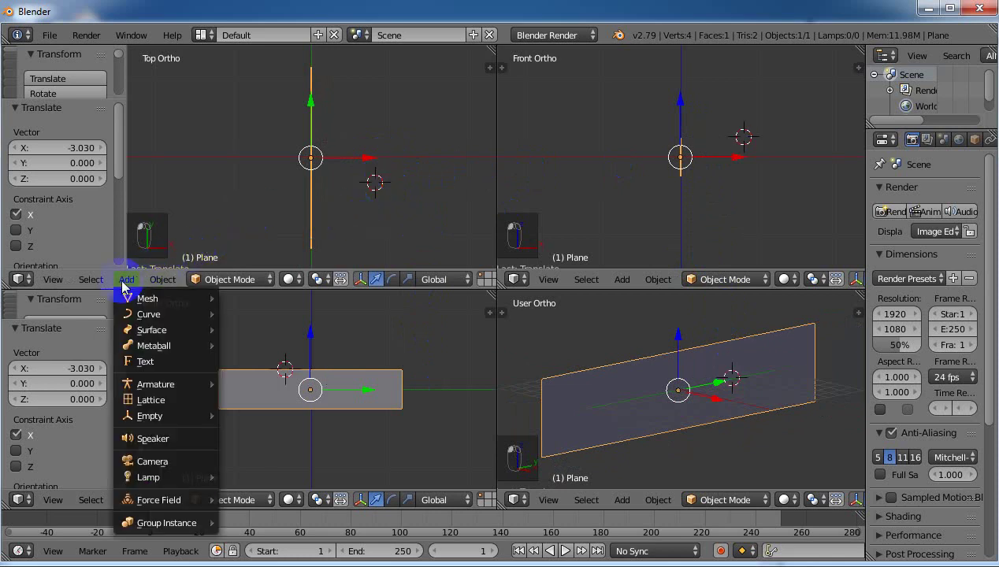
{"action": "mouse_move", "coordinate": [149, 298]}
{"action": "left_click", "coordinate": [239, 295]}
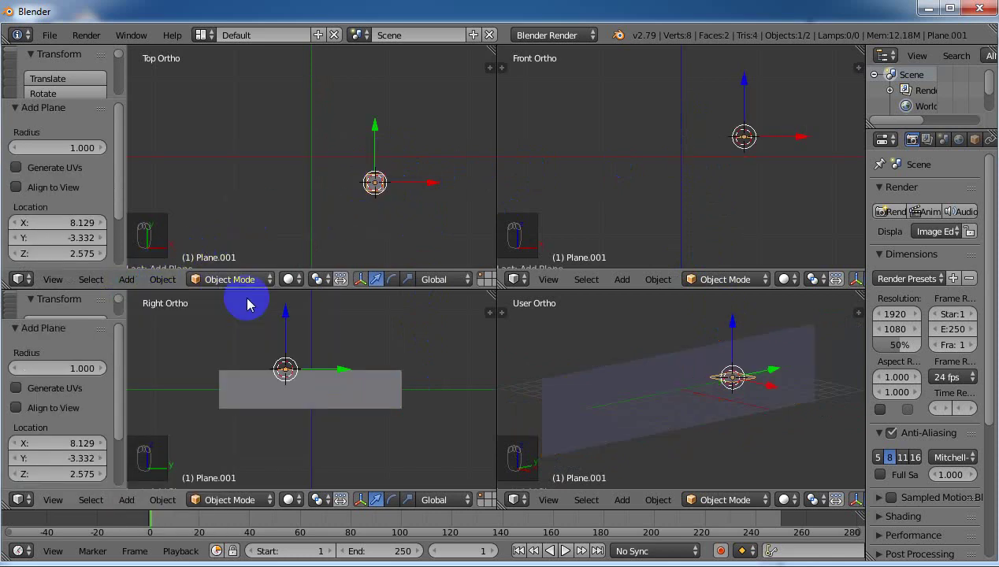
Step: Move the second plane along X and about 3.433 along Y onto the axis crossing in the Top view
{"action": "key", "text": "g"}
{"action": "key", "text": "x"}
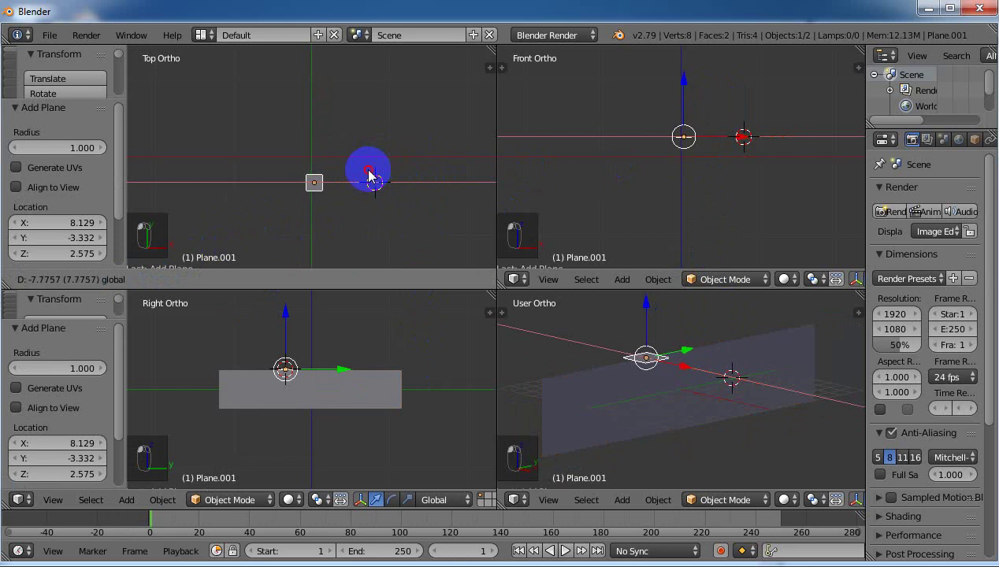
{"action": "left_click", "coordinate": [371, 175]}
{"action": "left_click_drag", "start_coordinate": [313, 130], "coordinate": [313, 99]}
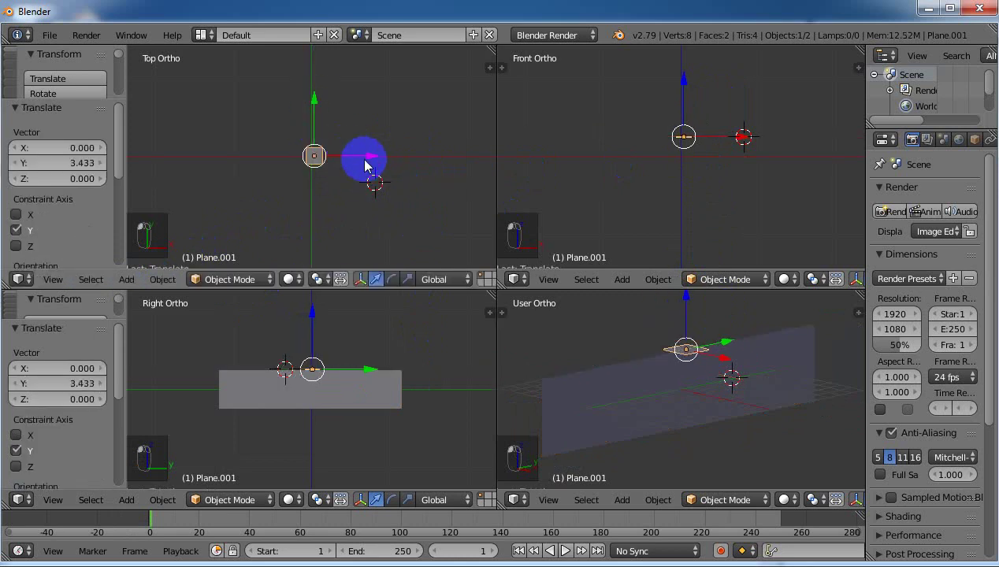
{"action": "left_click_drag", "start_coordinate": [373, 160], "coordinate": [368, 157]}
Step: Enlarge the second plane uniformly into a large horizontal square and recentre it on the Y axis line with a 0.404 move along X
{"action": "key", "text": "s"}
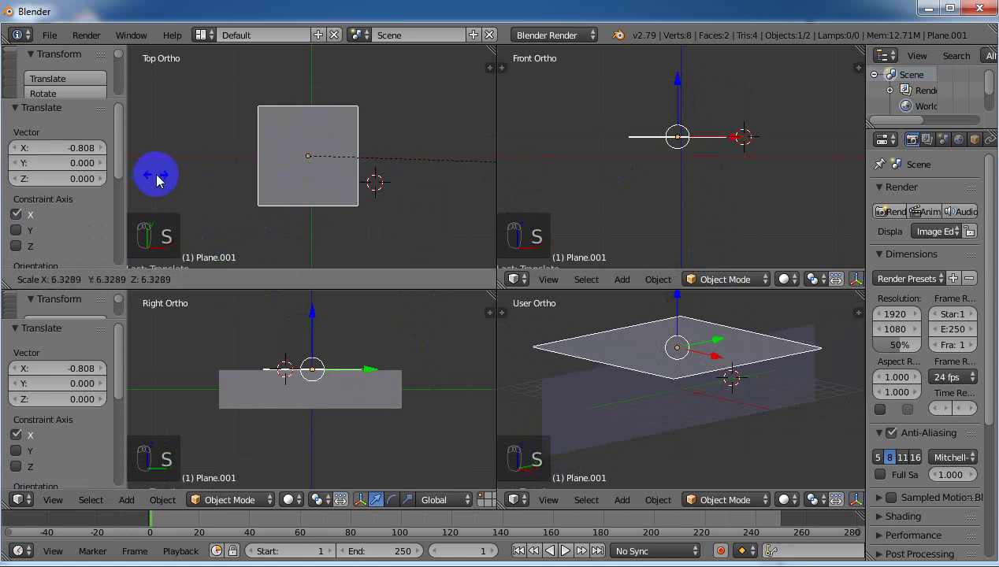
{"action": "left_click", "coordinate": [245, 176]}
{"action": "left_click_drag", "start_coordinate": [380, 156], "coordinate": [370, 157]}
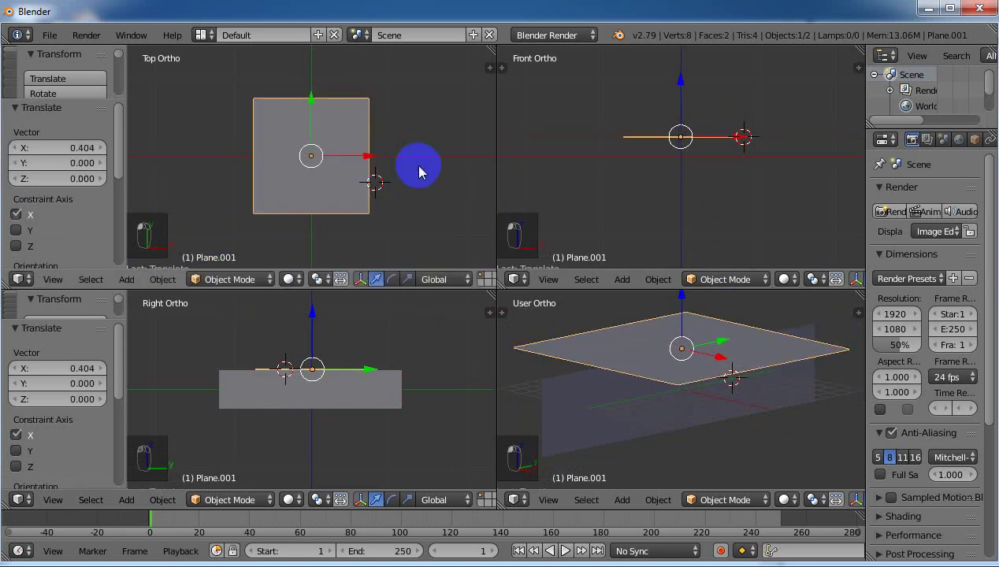
Step: Place the 3D cursor near the axis crossing in the Front view and add a third plane mesh there
{"action": "left_click", "coordinate": [692, 154]}
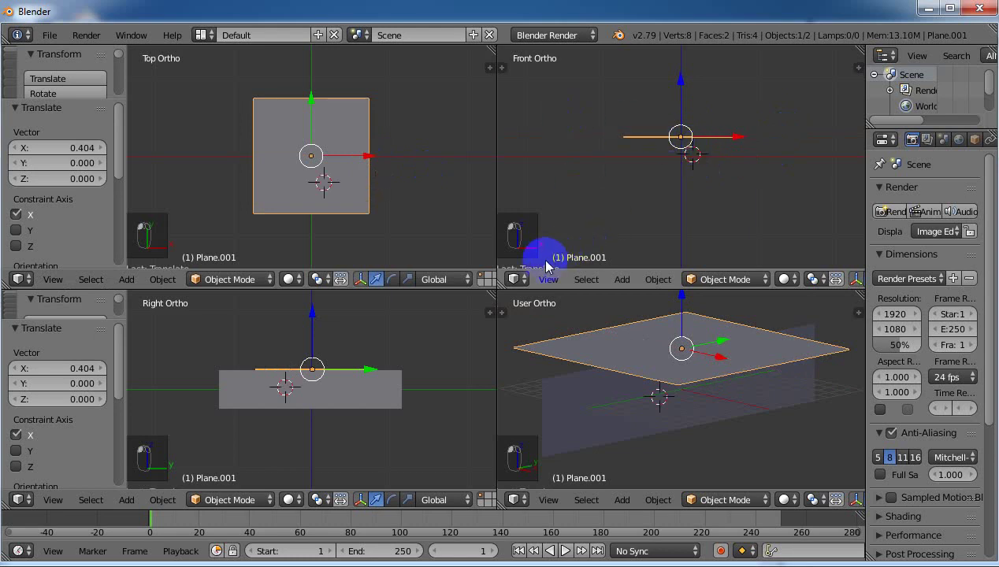
{"action": "left_click", "coordinate": [621, 281]}
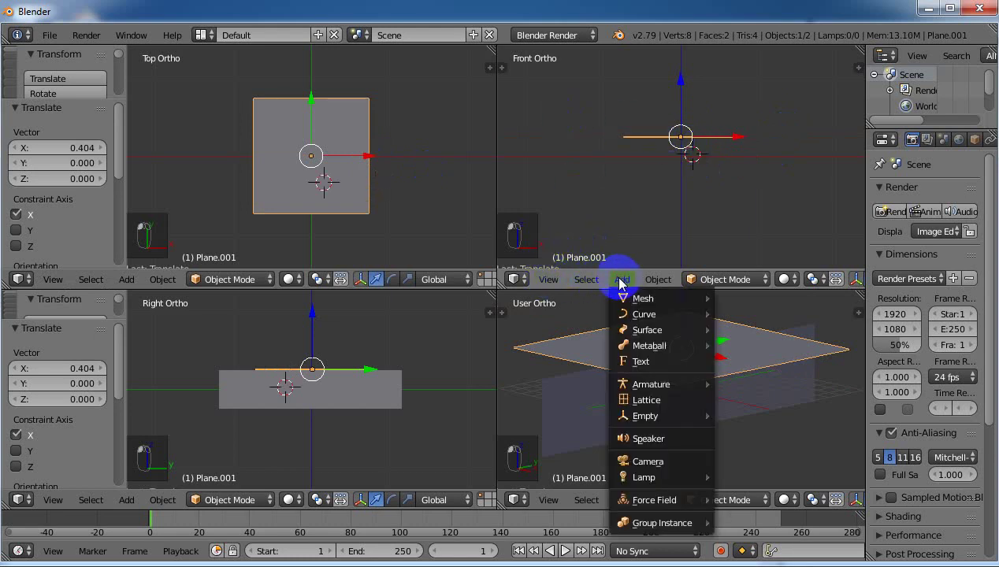
{"action": "mouse_move", "coordinate": [643, 298]}
{"action": "left_click", "coordinate": [749, 298]}
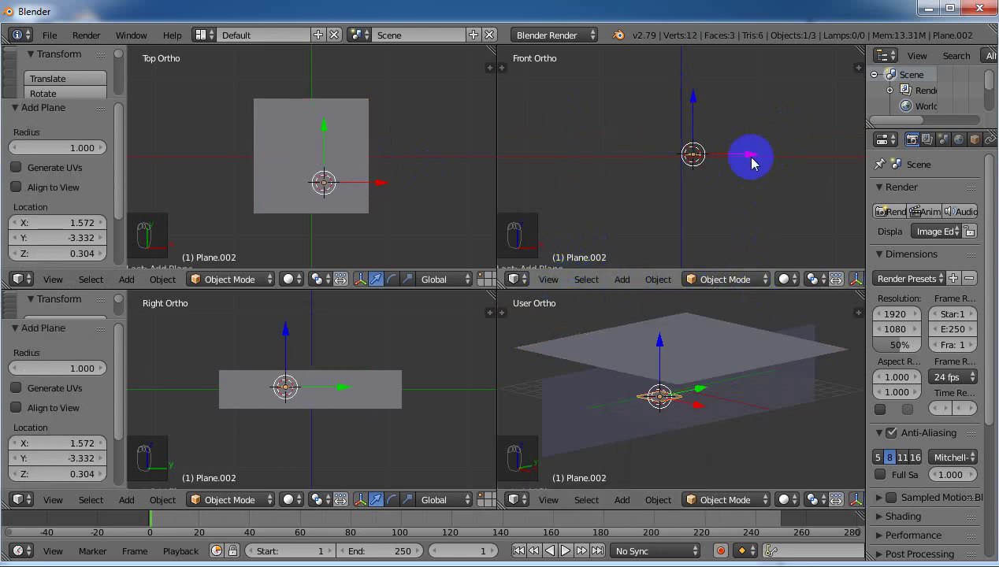
Step: Move the third plane about -1.927 along X and scale it uniformly by about 8.099
{"action": "key", "text": "g"}
{"action": "key", "text": "x"}
{"action": "left_click", "coordinate": [731, 157]}
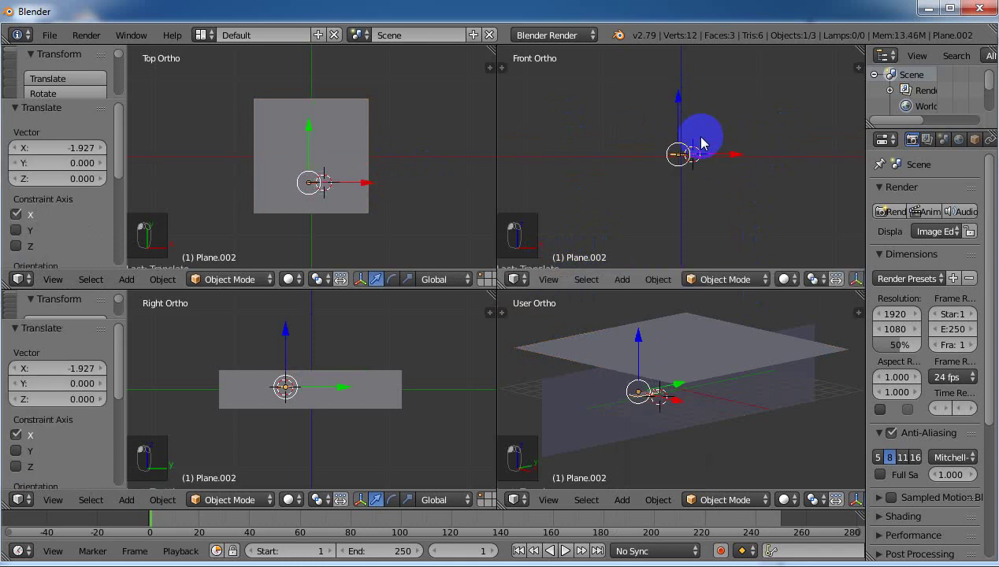
{"action": "key", "text": "s"}
{"action": "left_click", "coordinate": [841, 92]}
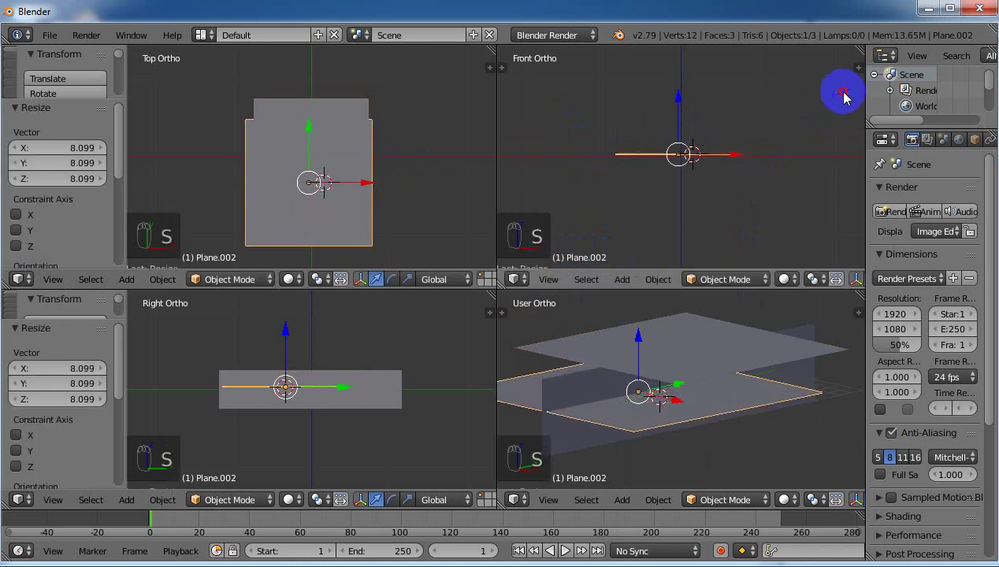
{"action": "key", "text": "r"}
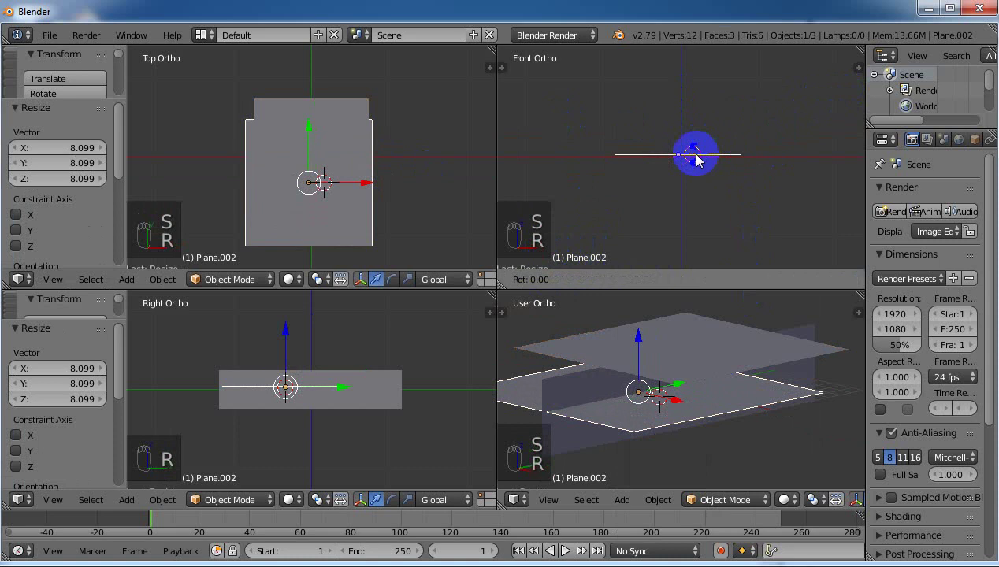
{"action": "type", "text": "90"}
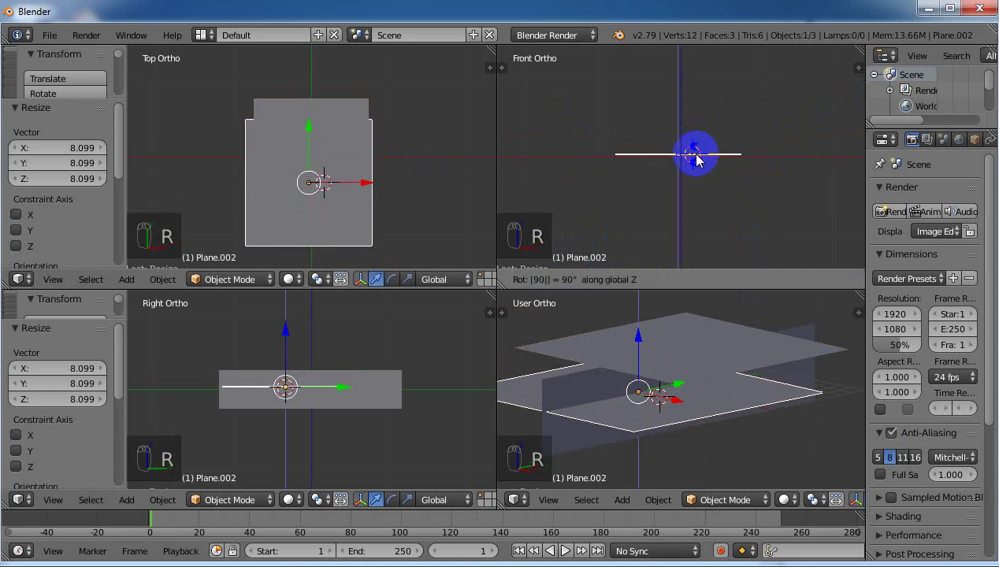
{"action": "type", "text": "y"}
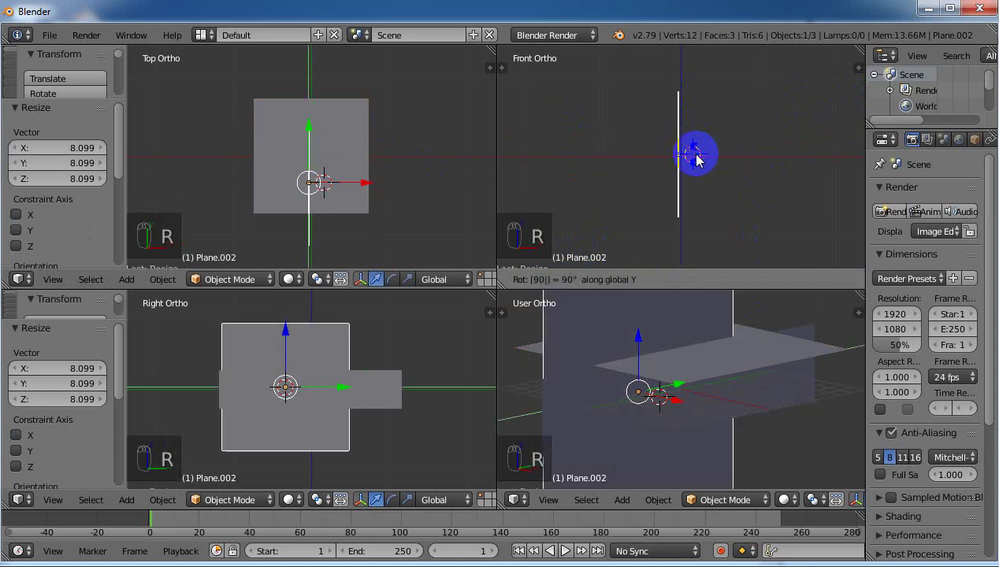
{"action": "right_click", "coordinate": [696, 160]}
Step: Rotate the third plane 90° about the global X axis and scale it by about 0.328 along Z
{"action": "type", "text": "rx"}
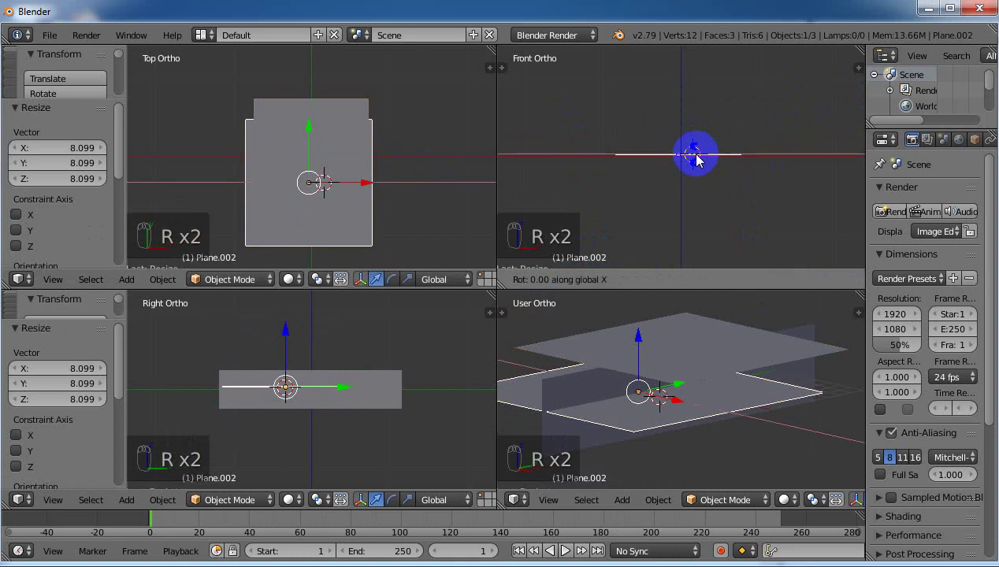
{"action": "type", "text": "90"}
{"action": "key", "text": "Return"}
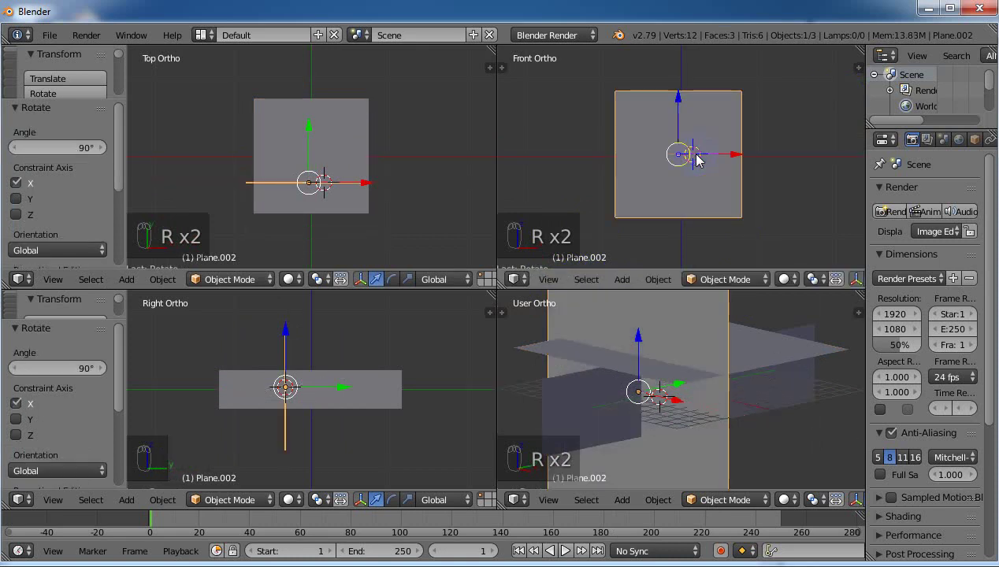
{"action": "key", "text": "s"}
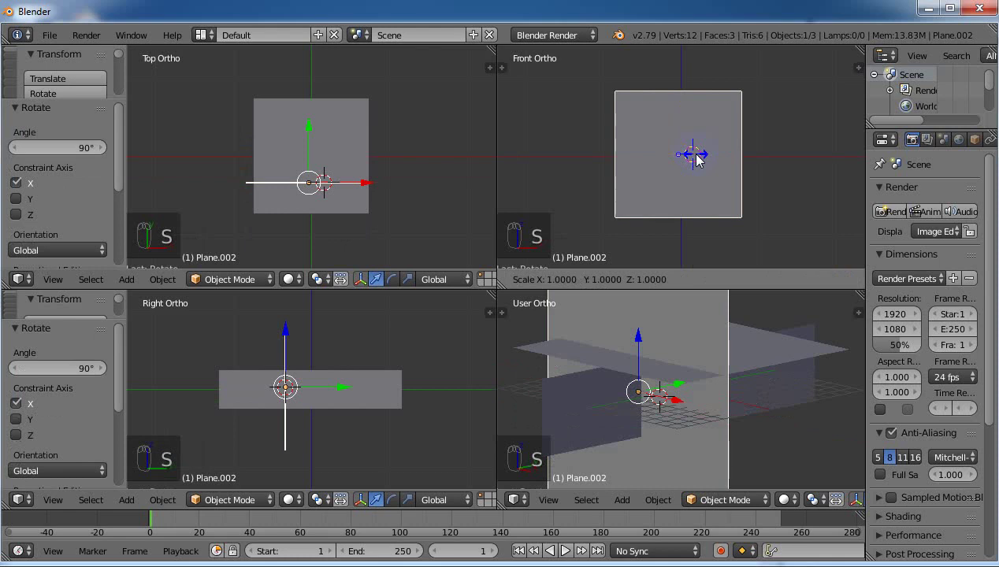
{"action": "key", "text": "z"}
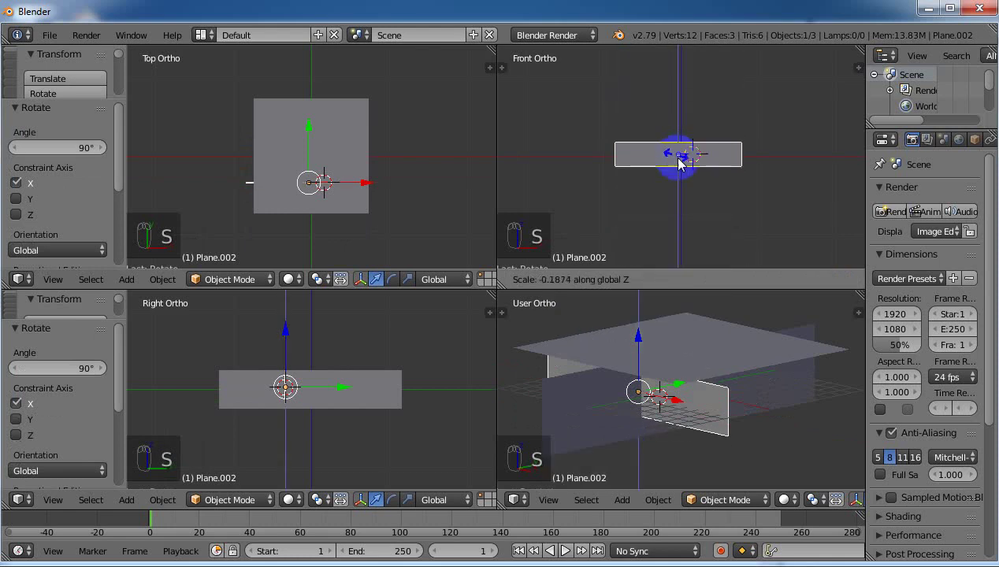
{"action": "left_click", "coordinate": [684, 164]}
Step: Scale the third plane by about -1.954 along X and move it about 3.433 along Y to the centre of the first upright plane
{"action": "key", "text": "s"}
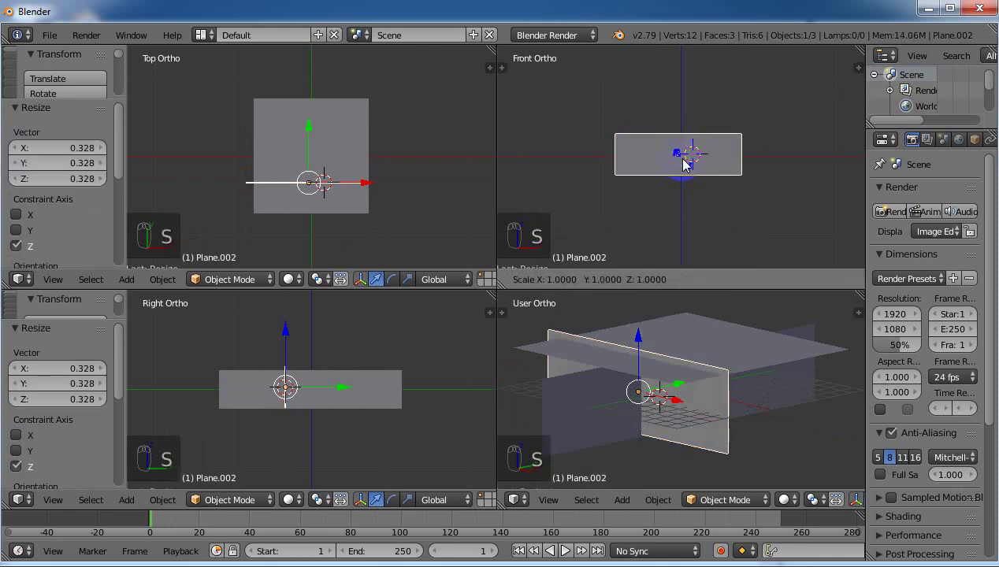
{"action": "key", "text": "x"}
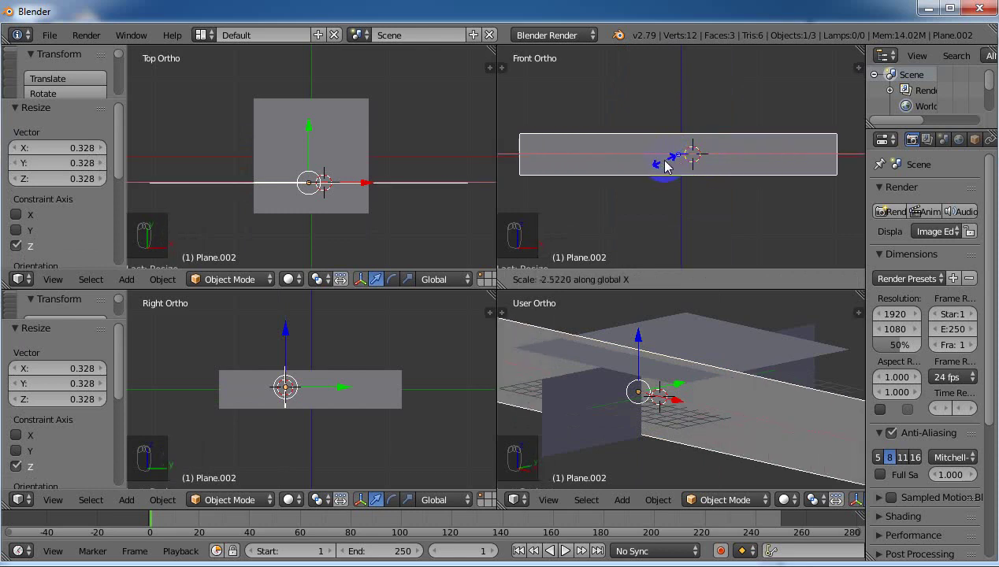
{"action": "left_click", "coordinate": [669, 166]}
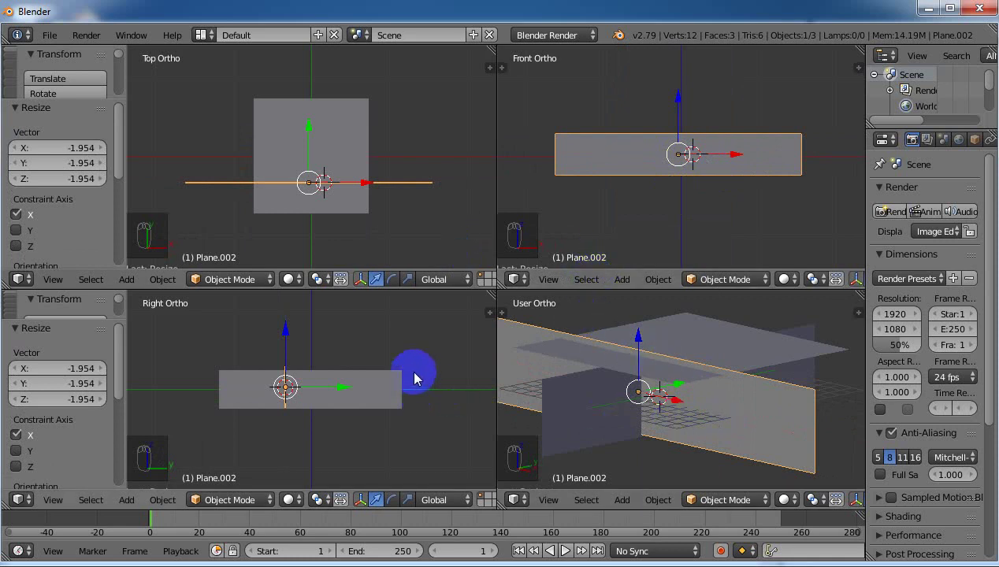
{"action": "left_click_drag", "start_coordinate": [342, 391], "coordinate": [365, 384]}
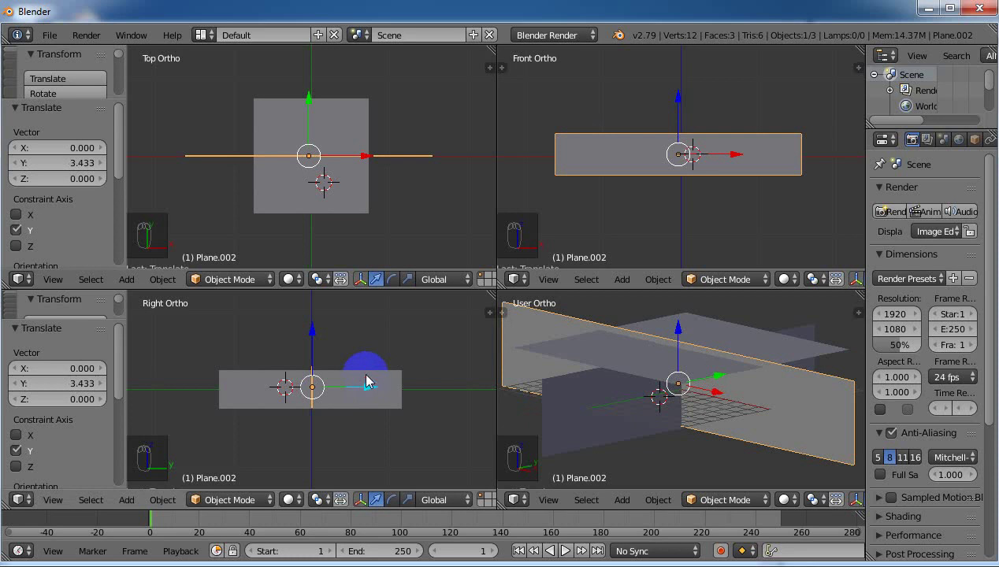
Step: Select the horizontal plane in the Top view and scale it uniformly by about 1.769
{"action": "right_click", "coordinate": [351, 182]}
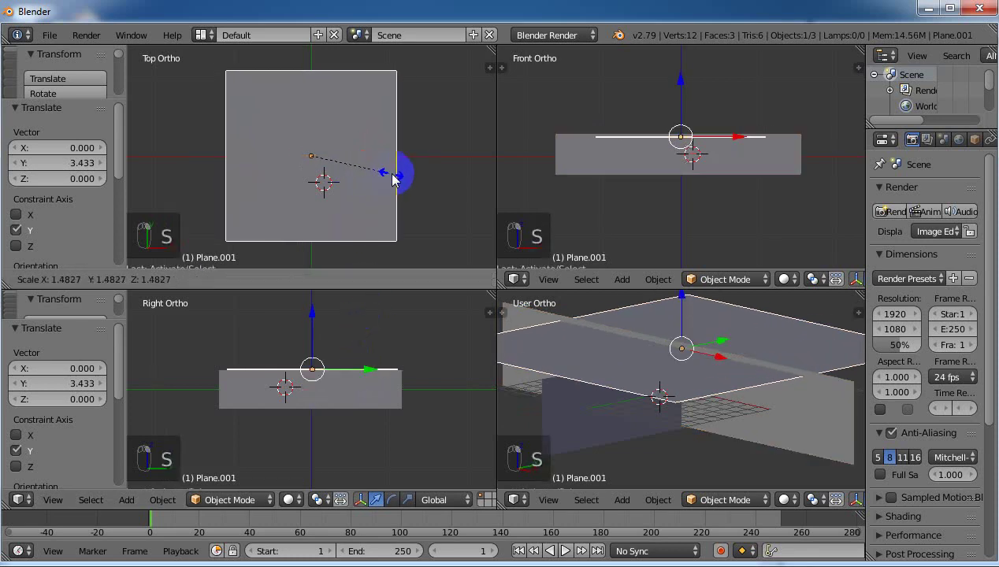
{"action": "left_click", "coordinate": [408, 183]}
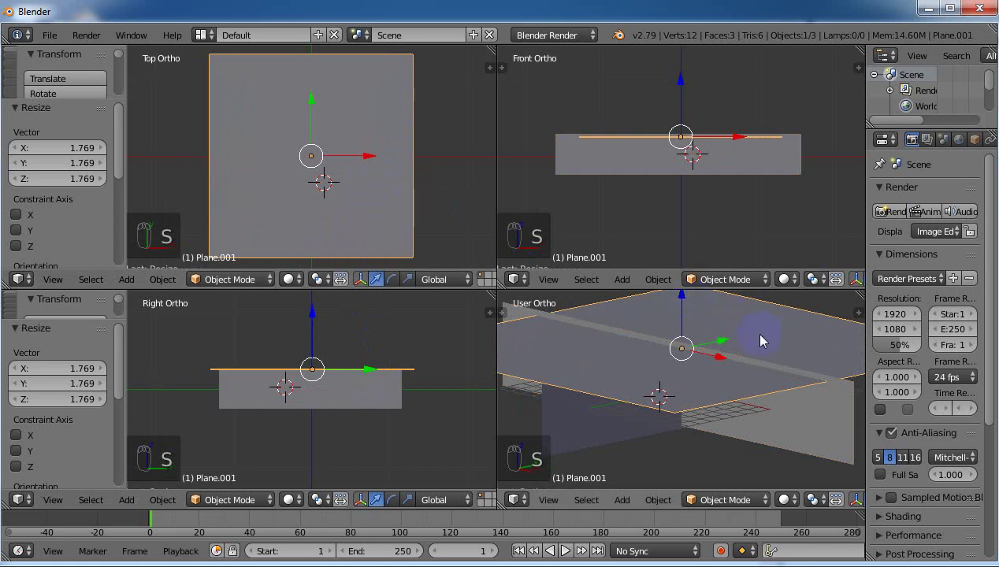
Step: Lower the horizontal plane about 4.846 along Z to the base of the upright planes
{"action": "middle_click_drag", "start_coordinate": [763, 339], "coordinate": [725, 379]}
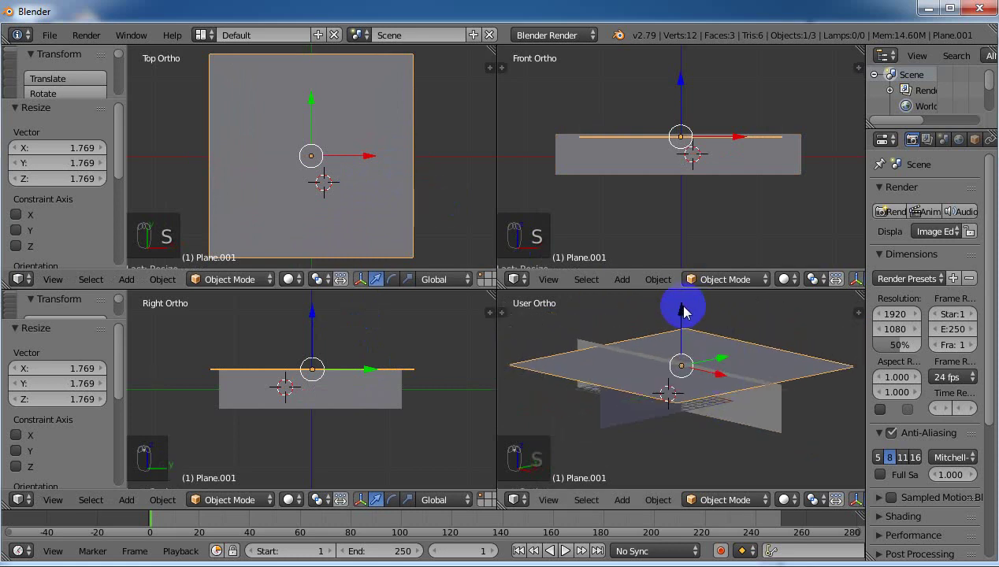
{"action": "left_click_drag", "start_coordinate": [681, 308], "coordinate": [686, 350]}
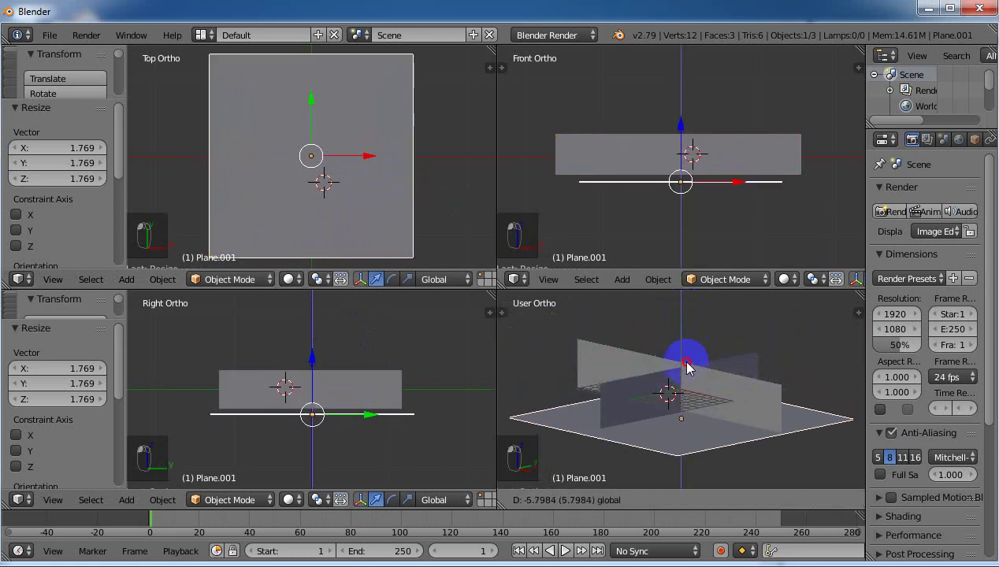
{"action": "left_click", "coordinate": [687, 359]}
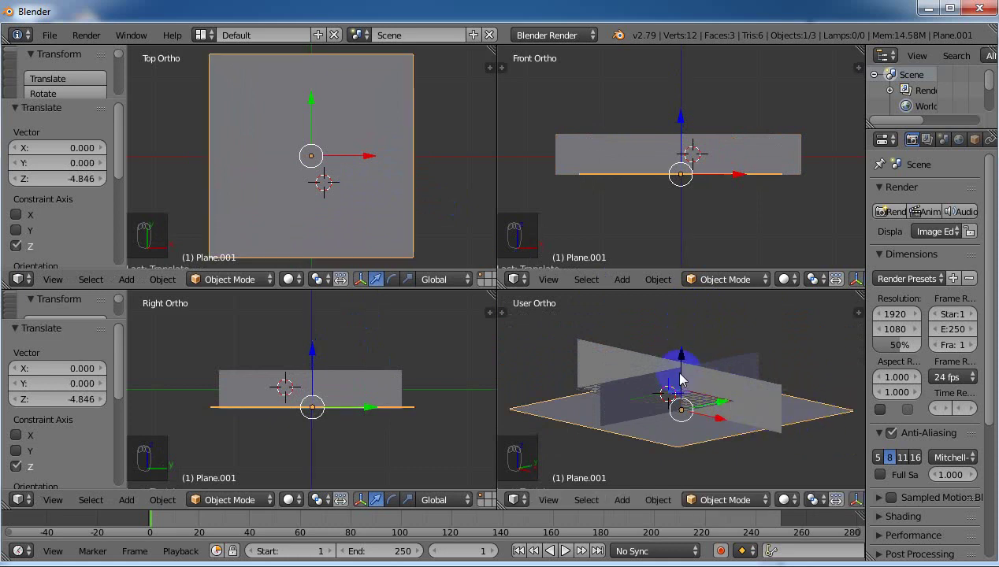
Step: Scale the upright plane facing the Front view by about 0.826 along X and move it about 0.342 along X
{"action": "middle_click_drag", "start_coordinate": [542, 363], "coordinate": [646, 350]}
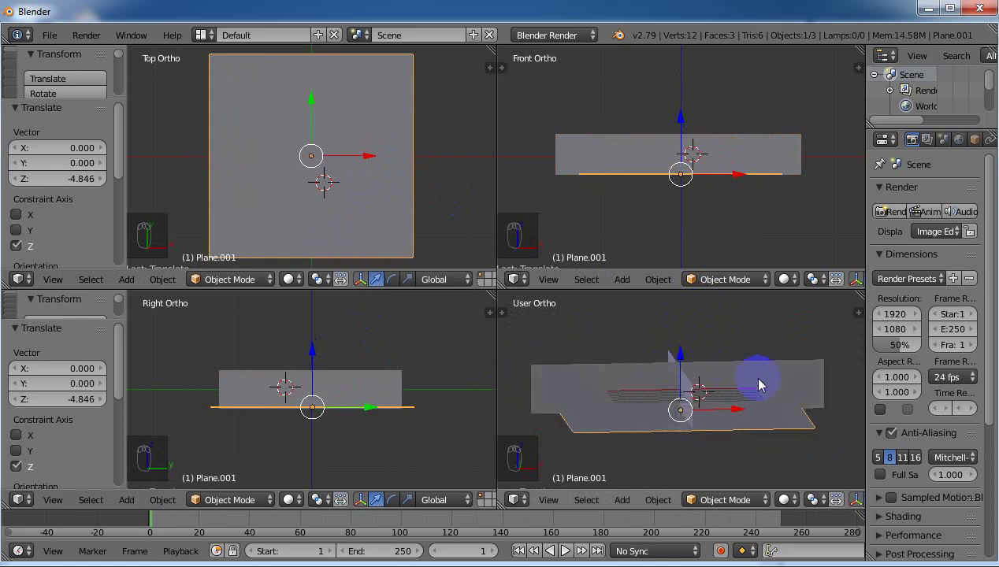
{"action": "right_click", "coordinate": [784, 373]}
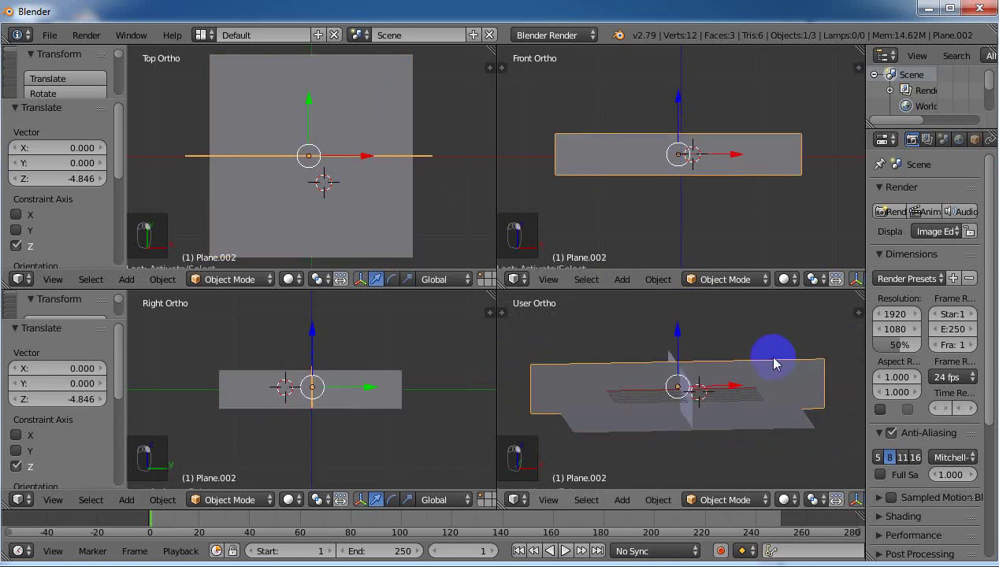
{"action": "key", "text": "s"}
{"action": "key", "text": "x"}
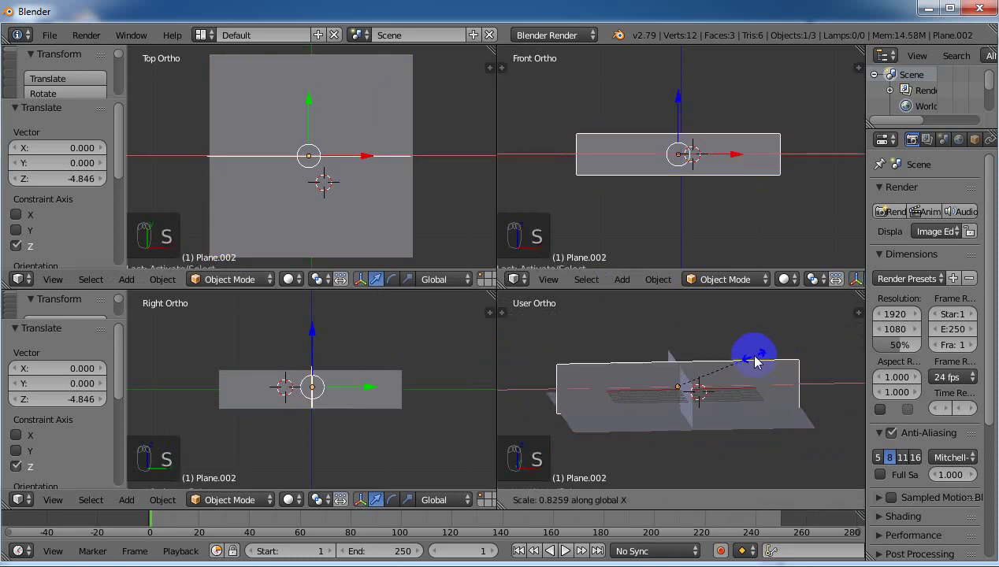
{"action": "left_click", "coordinate": [754, 354]}
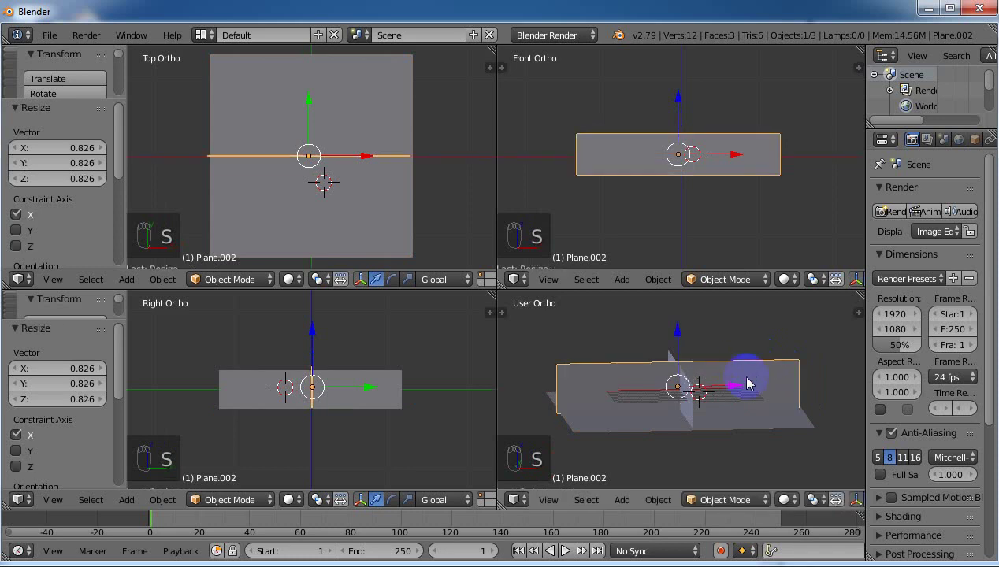
{"action": "key", "text": "g"}
{"action": "key", "text": "x"}
{"action": "left_click", "coordinate": [732, 389]}
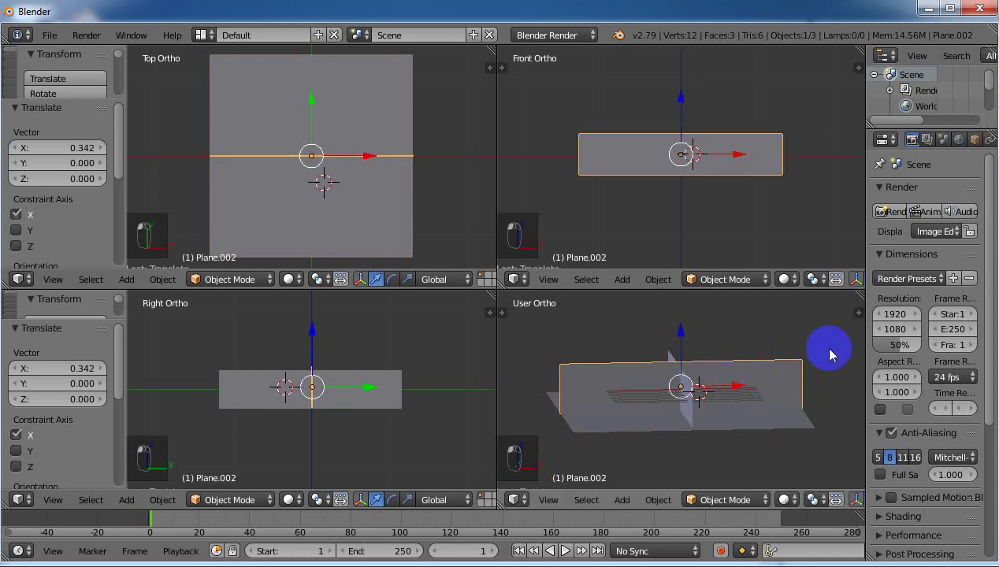
Step: Scale the upright plane facing the Right view by about 1.116 along Z and move it about 0.262 along Z
{"action": "middle_click_drag", "start_coordinate": [822, 355], "coordinate": [696, 355]}
{"action": "right_click", "coordinate": [618, 405]}
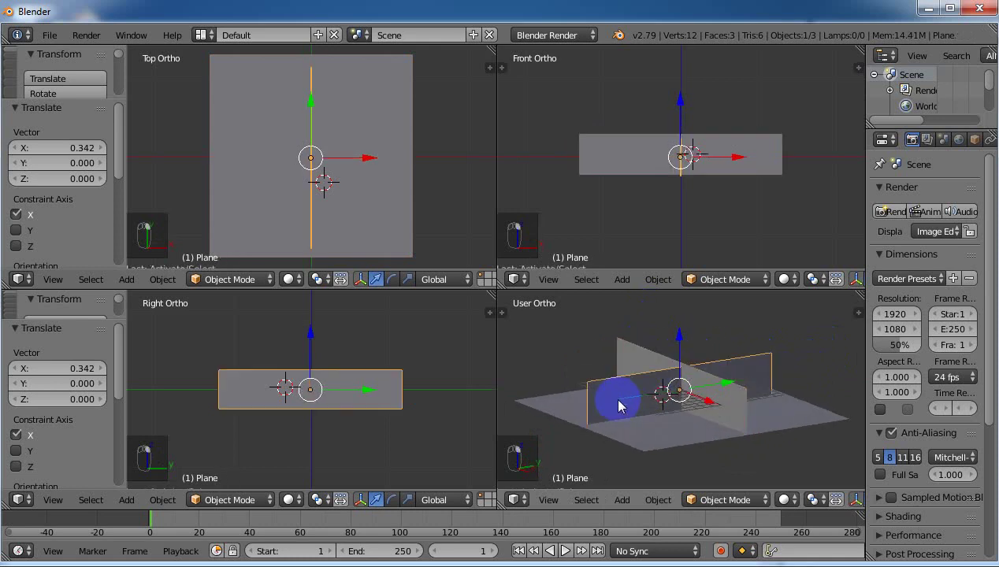
{"action": "key", "text": "s"}
{"action": "key", "text": "z"}
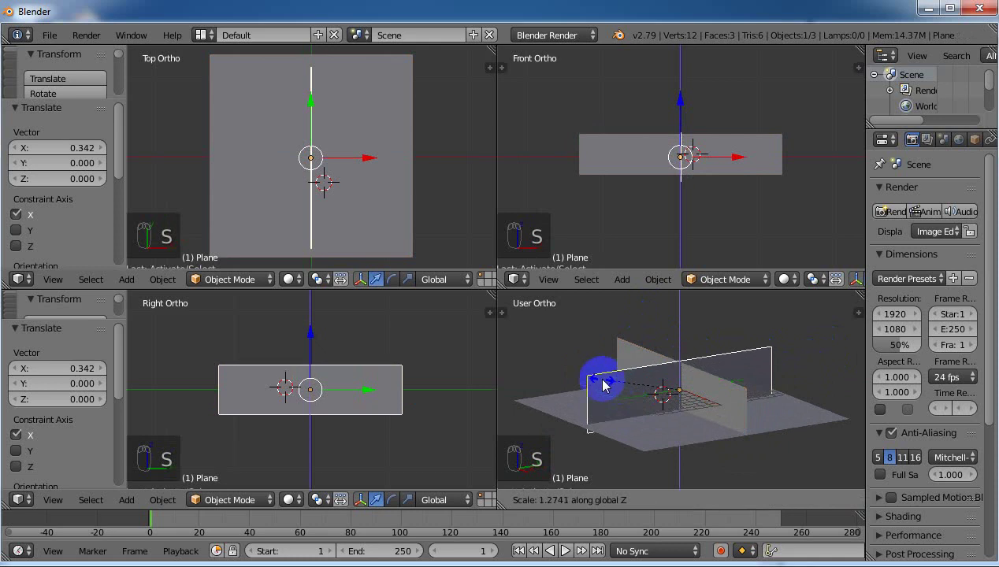
{"action": "left_click", "coordinate": [669, 384]}
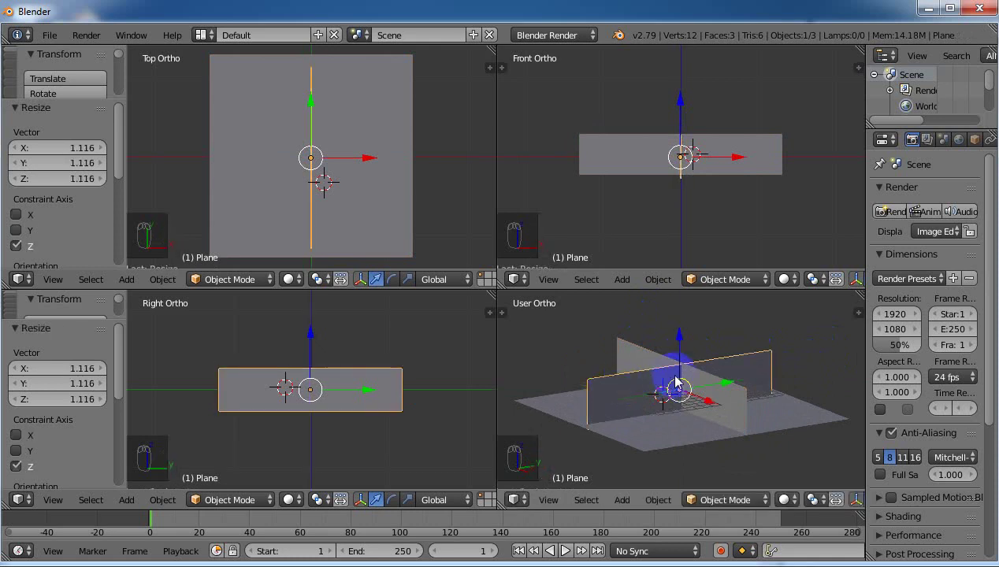
{"action": "right_click_drag", "start_coordinate": [668, 384], "coordinate": [717, 368]}
{"action": "right_click", "coordinate": [715, 399]}
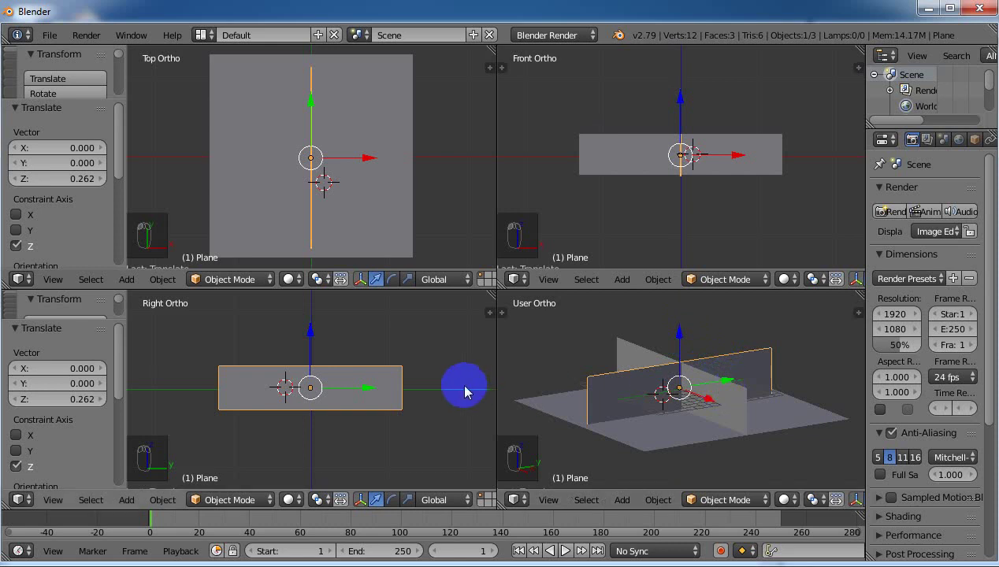
Step: Apply the image right (kanan) from the 3d folder to the upright plane in the Right view
{"action": "left_click", "coordinate": [374, 377]}
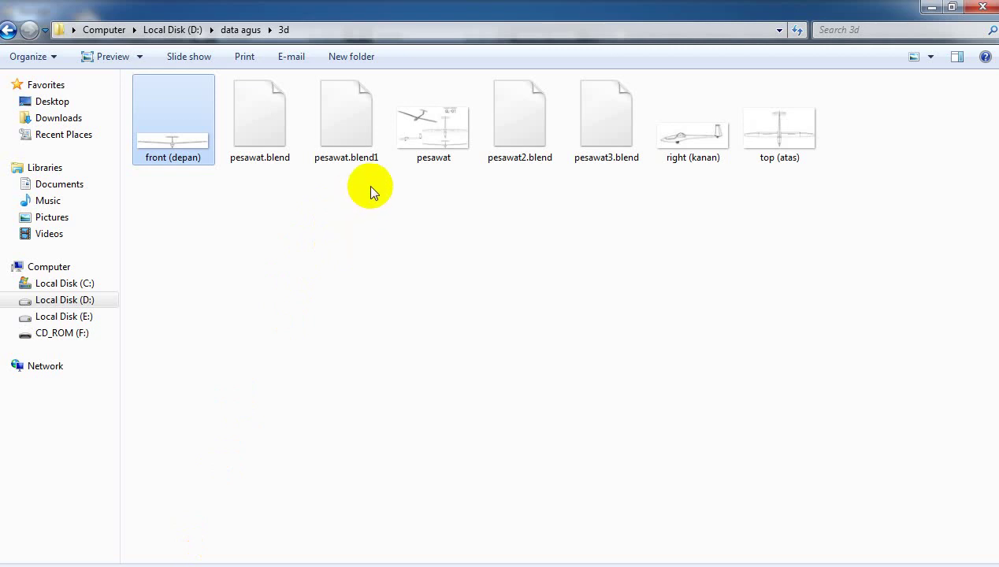
{"action": "left_click", "coordinate": [684, 135]}
{"action": "left_click_drag", "start_coordinate": [689, 136], "coordinate": [345, 400]}
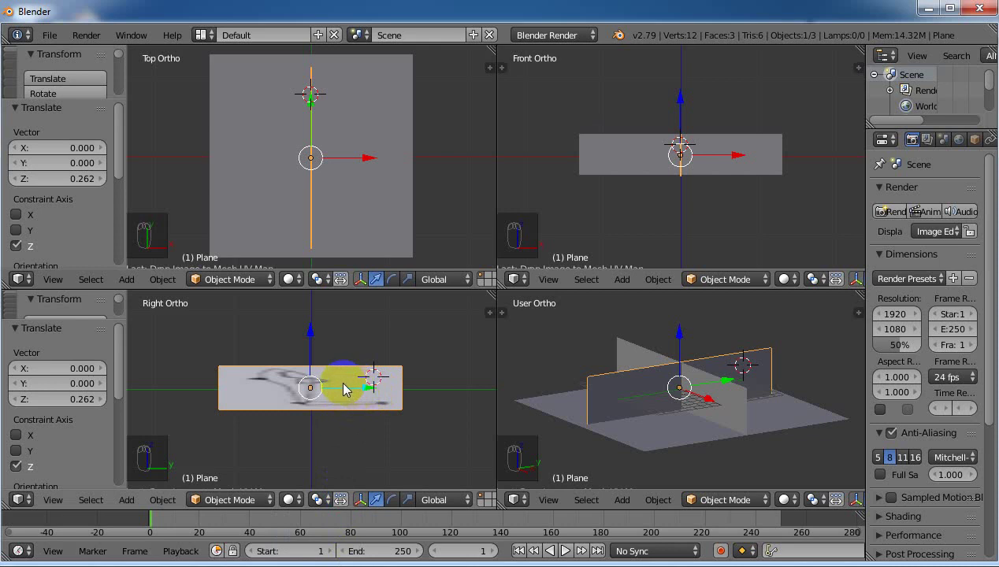
Step: Rotate the right-image plane 90° about the global X axis and scale it by about 6.613 along Y
{"action": "type", "text": "r90"}
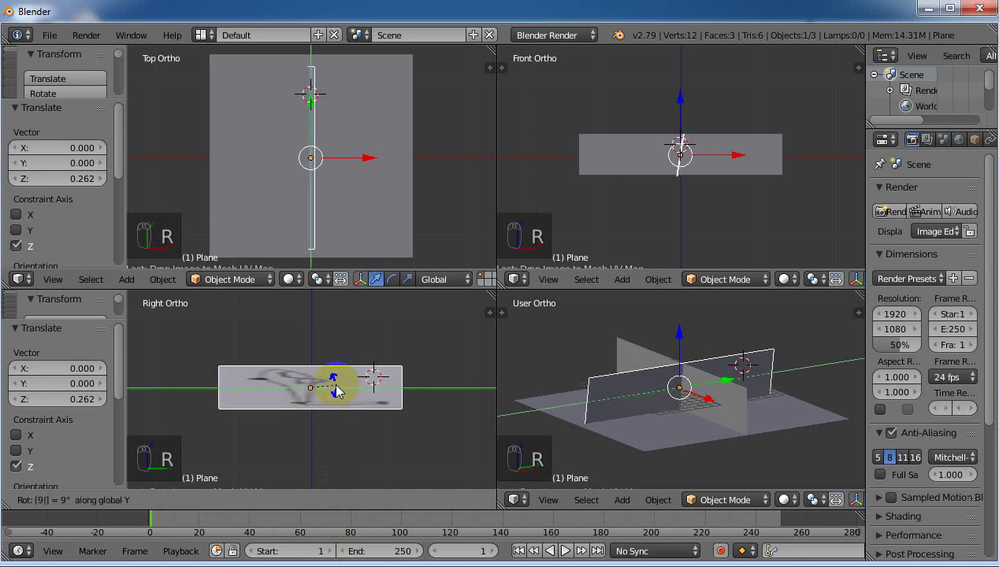
{"action": "left_click", "coordinate": [334, 389]}
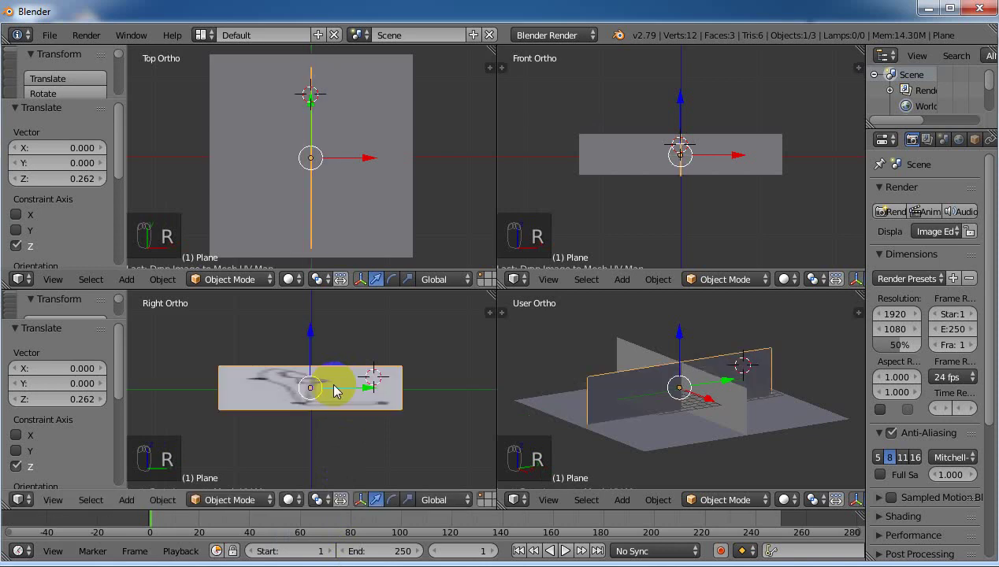
{"action": "type", "text": "rx90"}
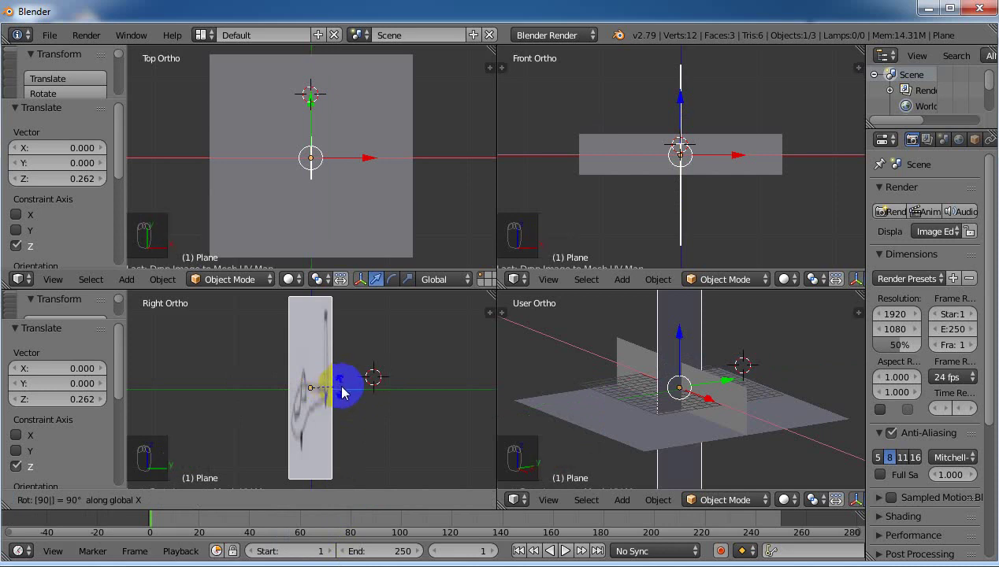
{"action": "left_click", "coordinate": [344, 392]}
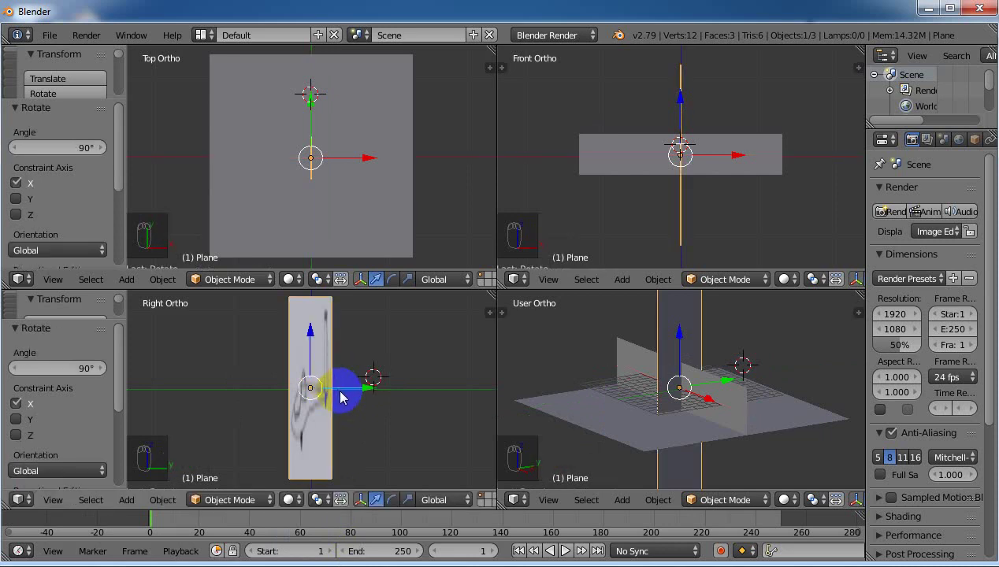
{"action": "key", "text": "s"}
{"action": "key", "text": "y"}
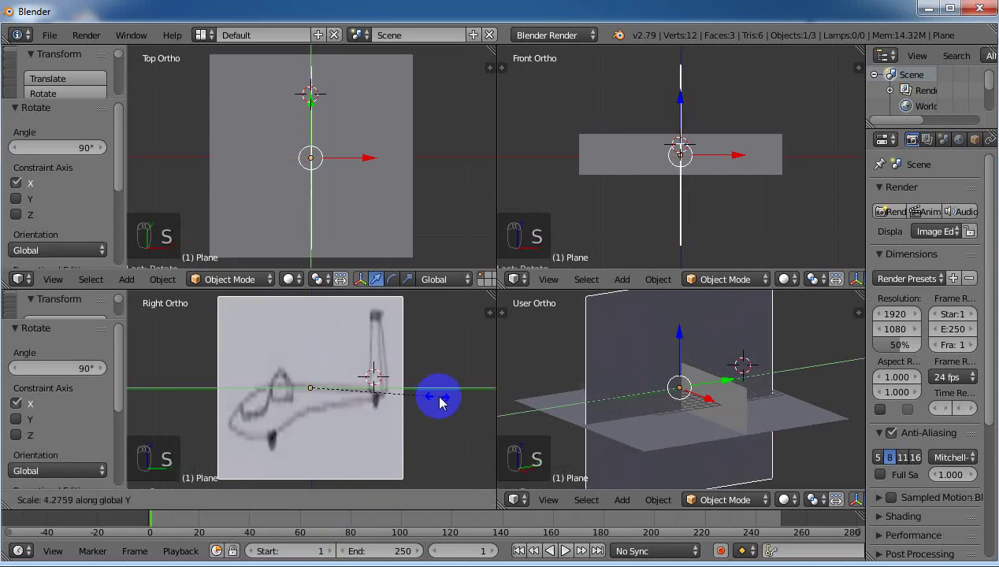
{"action": "left_click", "coordinate": [142, 401]}
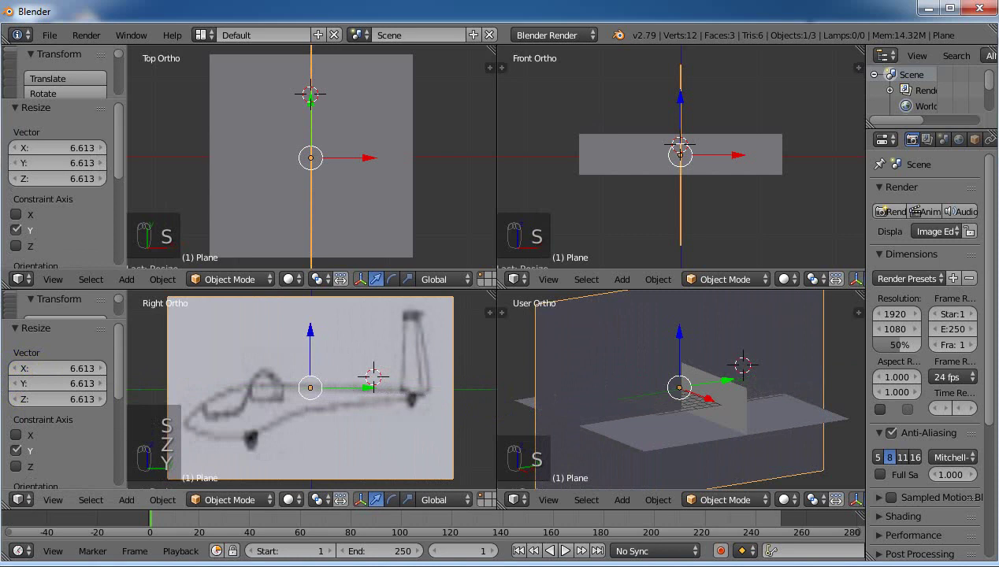
Step: Proportion the right-image plane by scaling about 0.546 along Z, 1.068 along Y and 0.705 along Z
{"action": "right_click", "coordinate": [344, 394]}
{"action": "key", "text": "s"}
{"action": "key", "text": "z"}
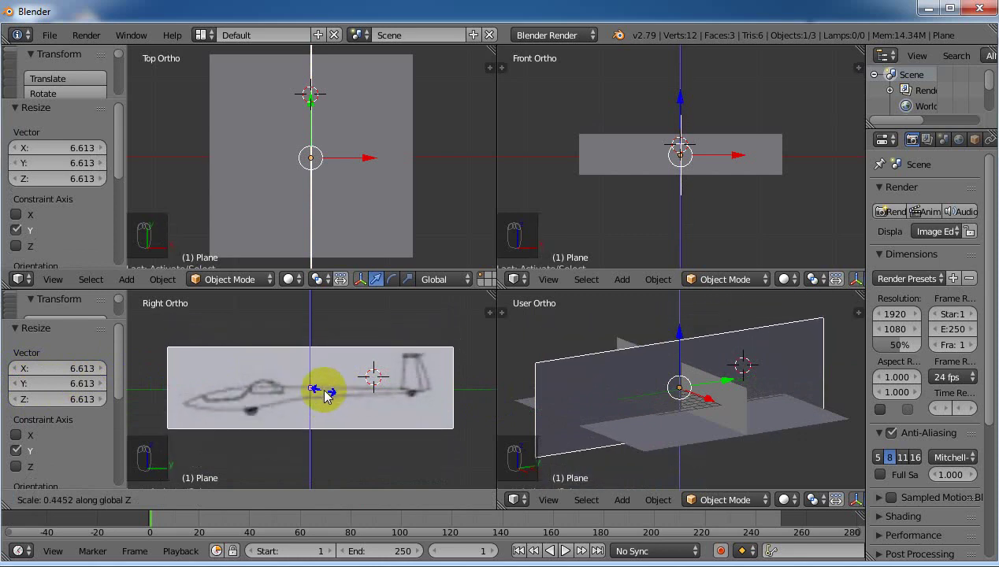
{"action": "left_click", "coordinate": [333, 391]}
{"action": "key", "text": "s"}
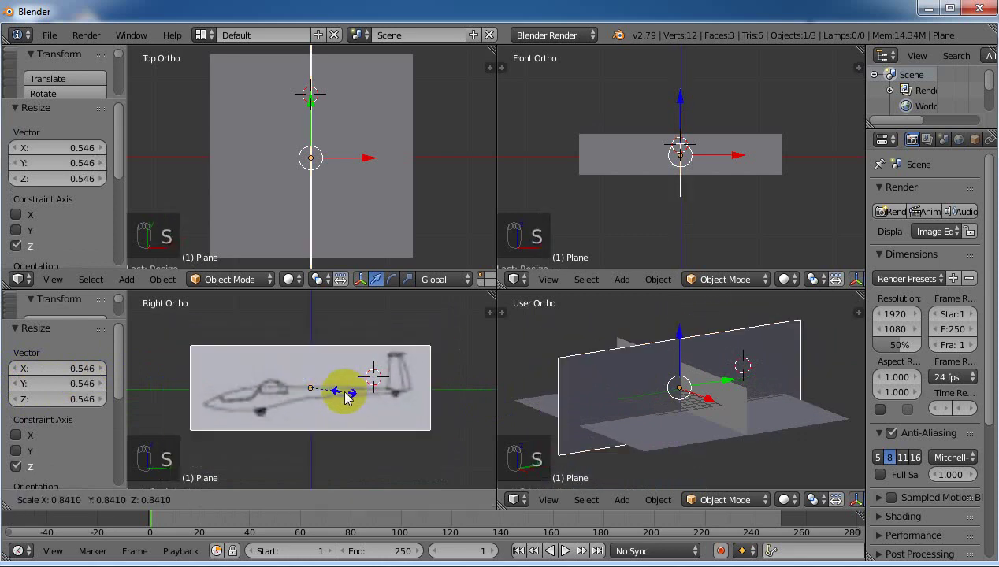
{"action": "key", "text": "y"}
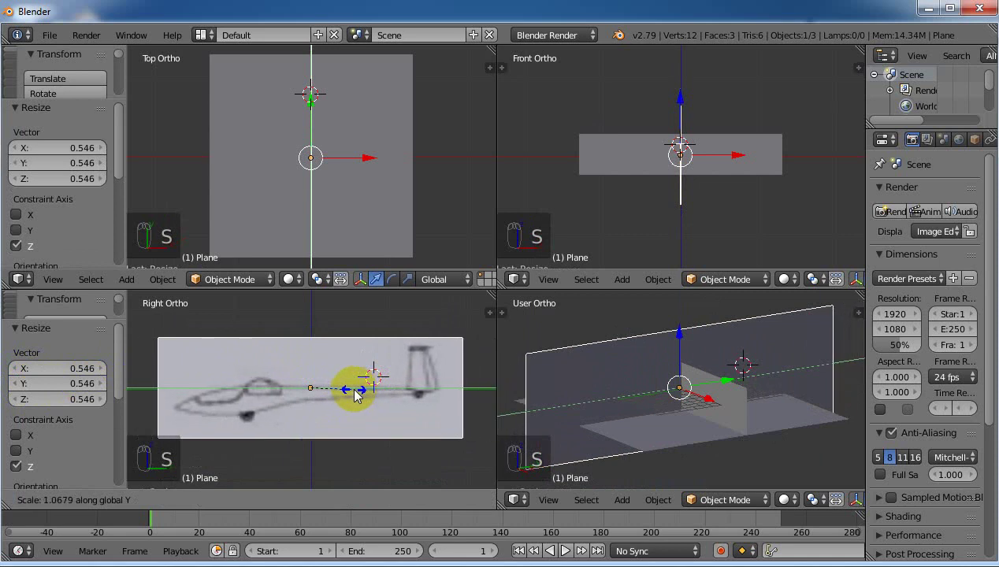
{"action": "left_click", "coordinate": [357, 393]}
{"action": "key", "text": "s"}
{"action": "key", "text": "z"}
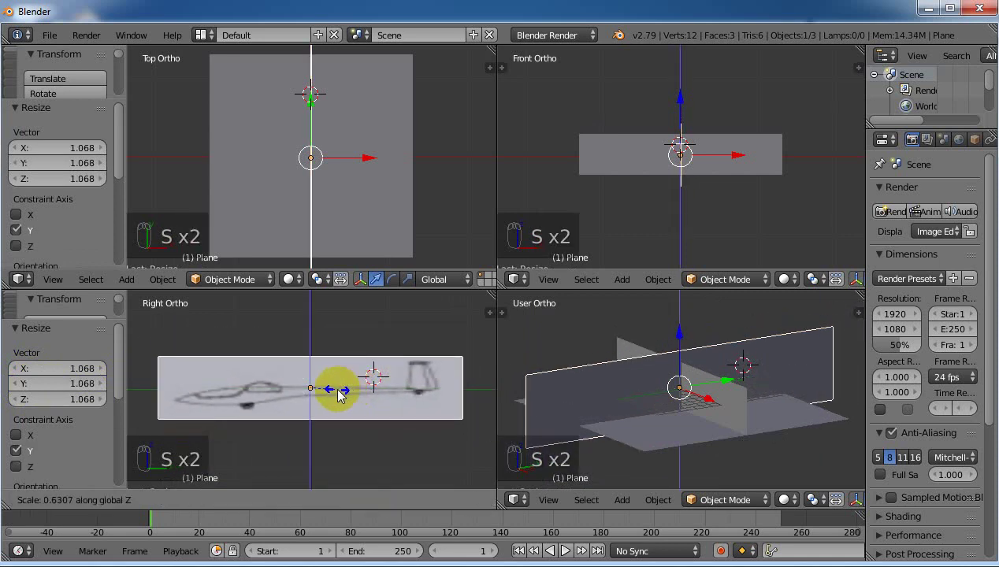
{"action": "left_click", "coordinate": [347, 392]}
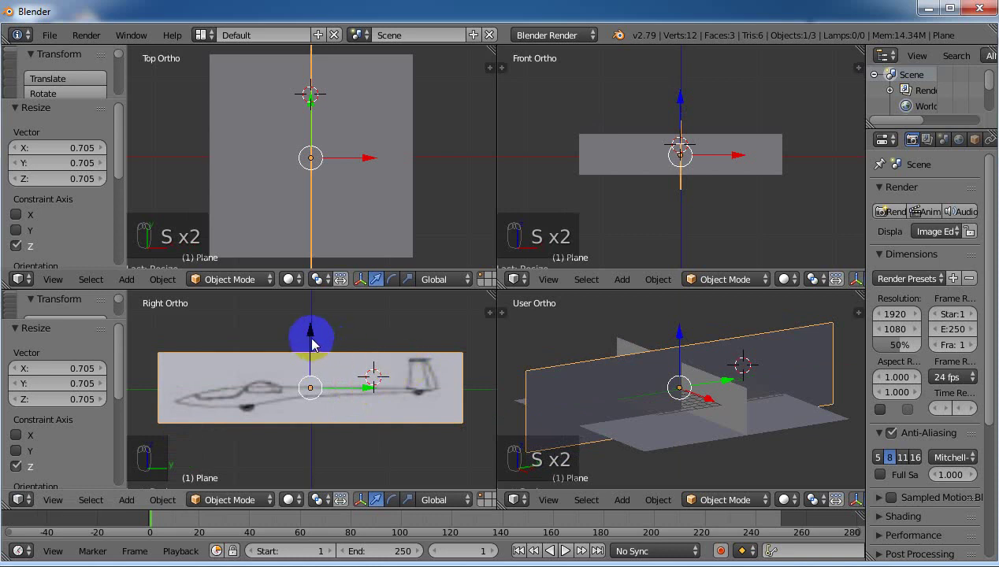
Step: Apply the image front (depan) to the upright plane in the Front view and raise that plane about 1.420 along Z
{"action": "right_click", "coordinate": [613, 173]}
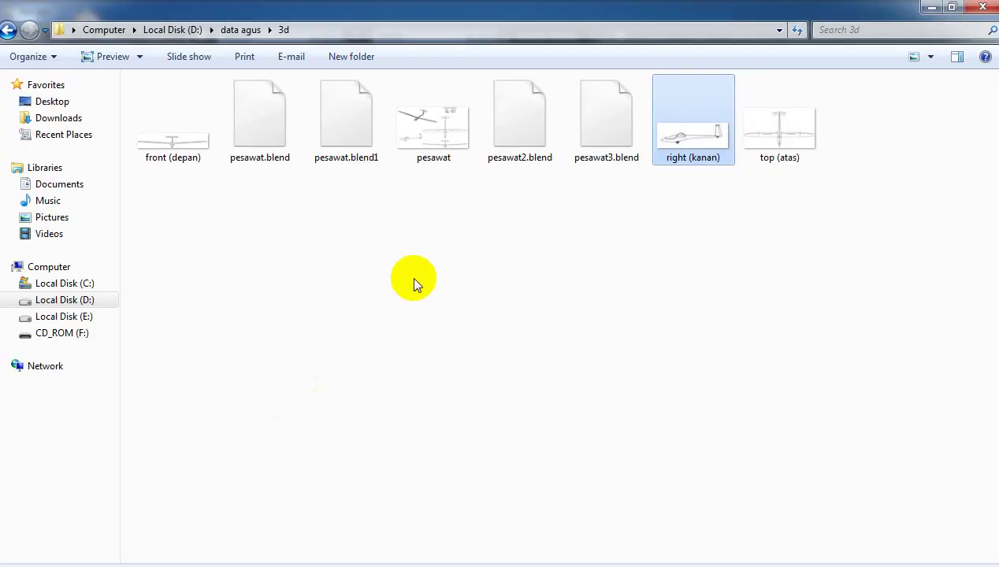
{"action": "left_click_drag", "start_coordinate": [193, 158], "coordinate": [657, 162]}
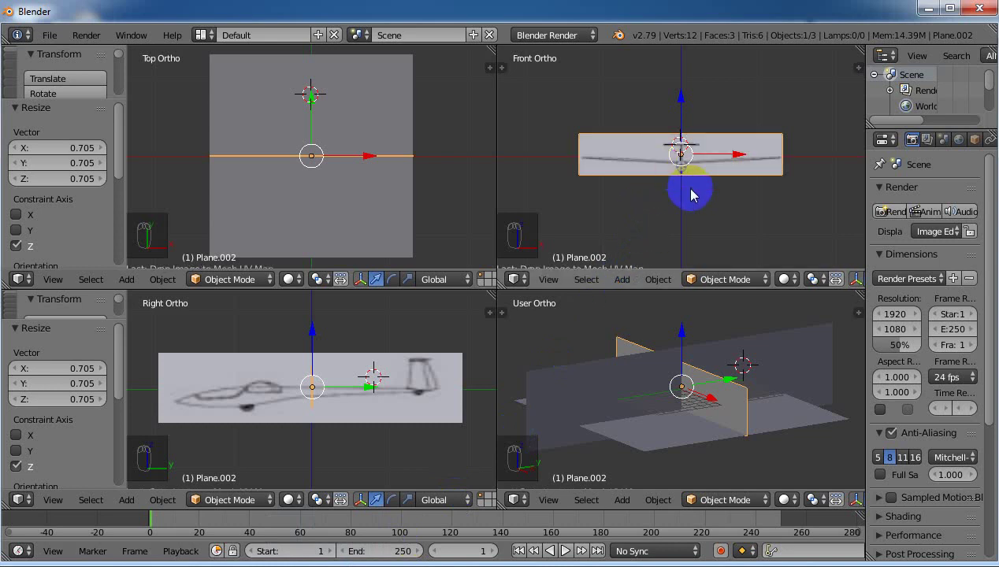
{"action": "left_click_drag", "start_coordinate": [692, 104], "coordinate": [685, 90]}
Step: Apply the image top (atas) to the horizontal plane in the Top view and move that plane about -0.303 along Y
{"action": "right_click", "coordinate": [375, 208]}
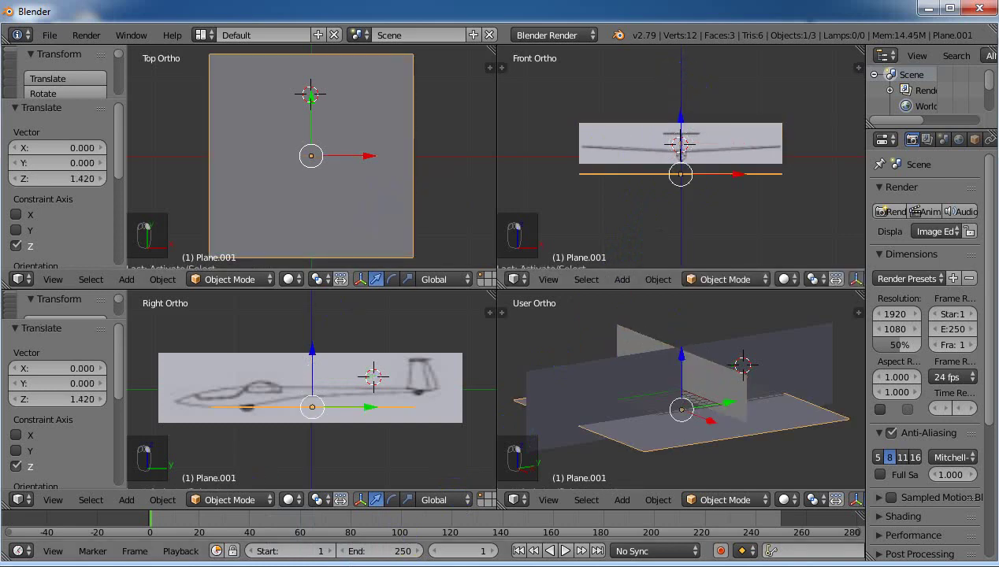
{"action": "key", "text": "alt+Tab"}
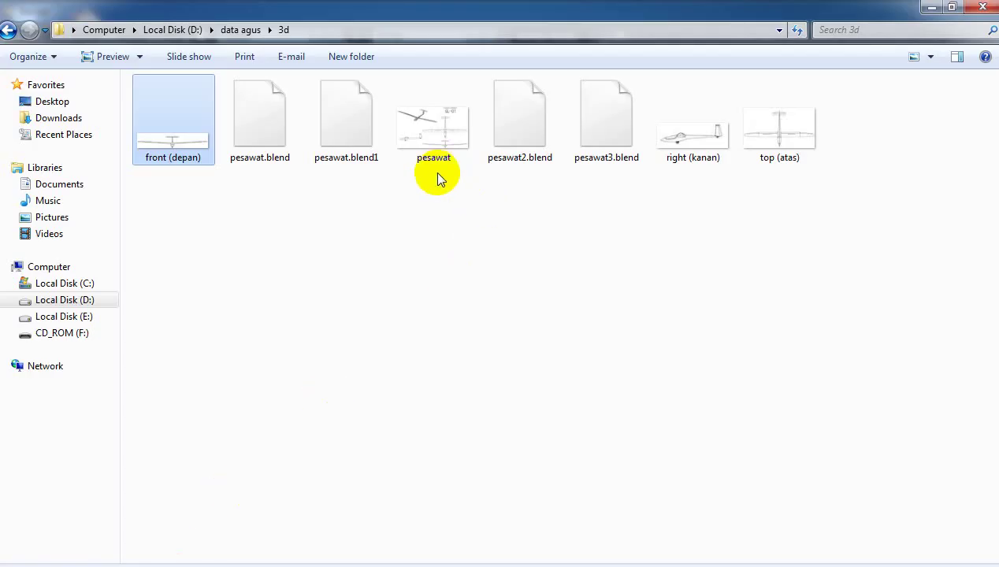
{"action": "left_click_drag", "start_coordinate": [780, 130], "coordinate": [331, 226]}
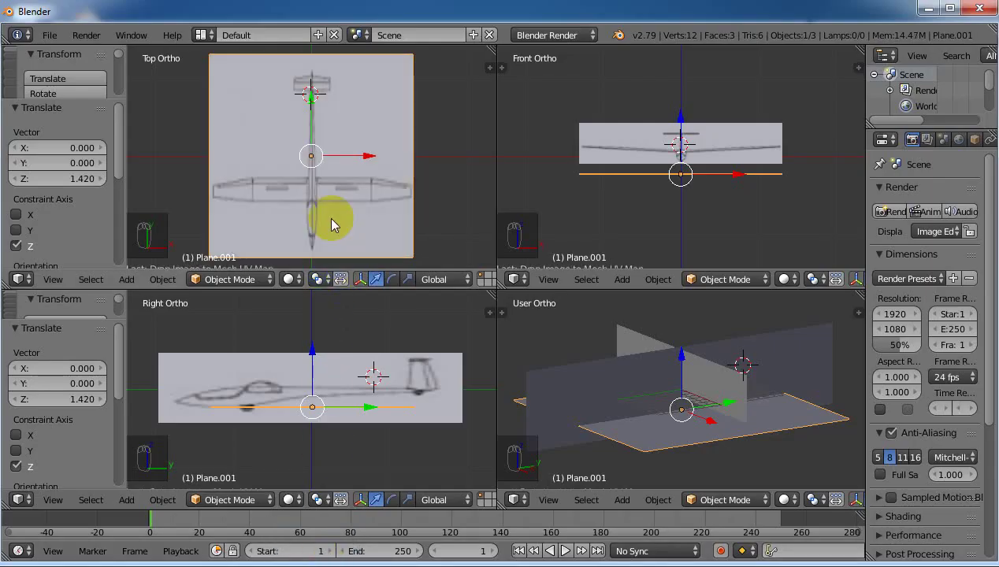
{"action": "mouse_move", "coordinate": [312, 100]}
{"action": "left_mouse_down"}
{"action": "mouse_move", "coordinate": [310, 75]}
{"action": "mouse_move", "coordinate": [303, 108]}
{"action": "mouse_move", "coordinate": [305, 95]}
{"action": "left_mouse_up"}
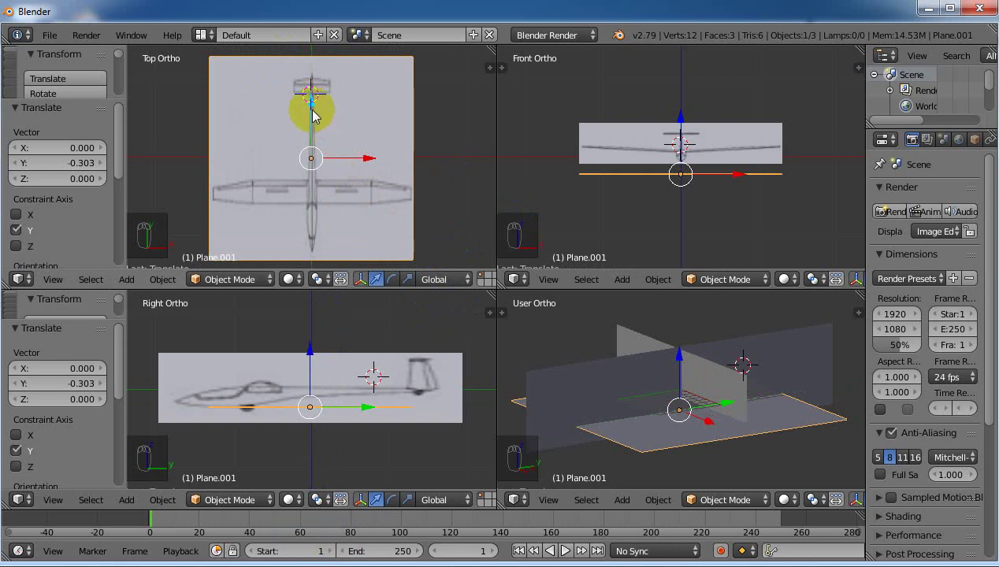
{"action": "left_click_drag", "start_coordinate": [312, 111], "coordinate": [318, 111]}
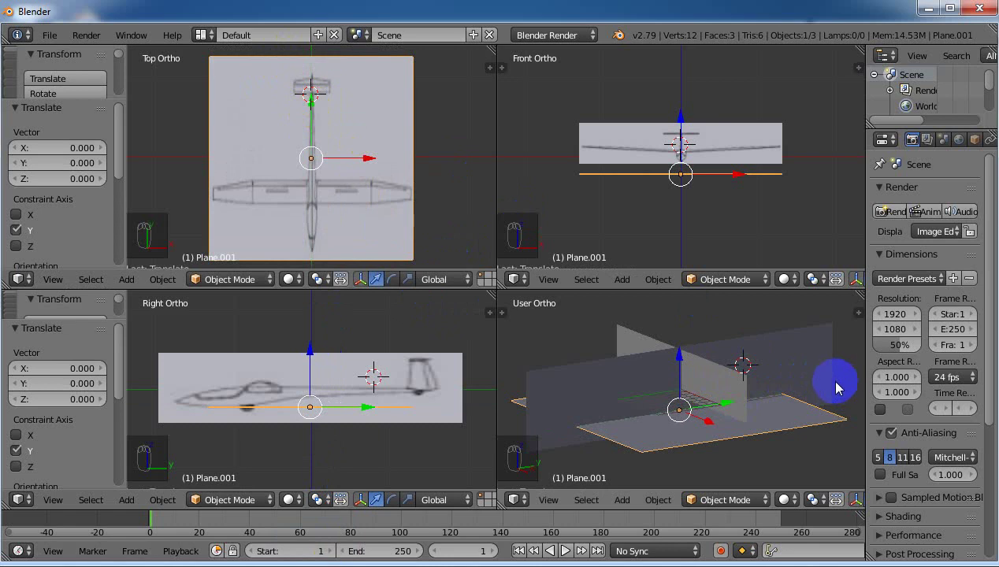
Step: Move the right-image plane -12.897 along the global X axis to the edge of the top-image plane
{"action": "middle_click_drag", "start_coordinate": [840, 386], "coordinate": [667, 423]}
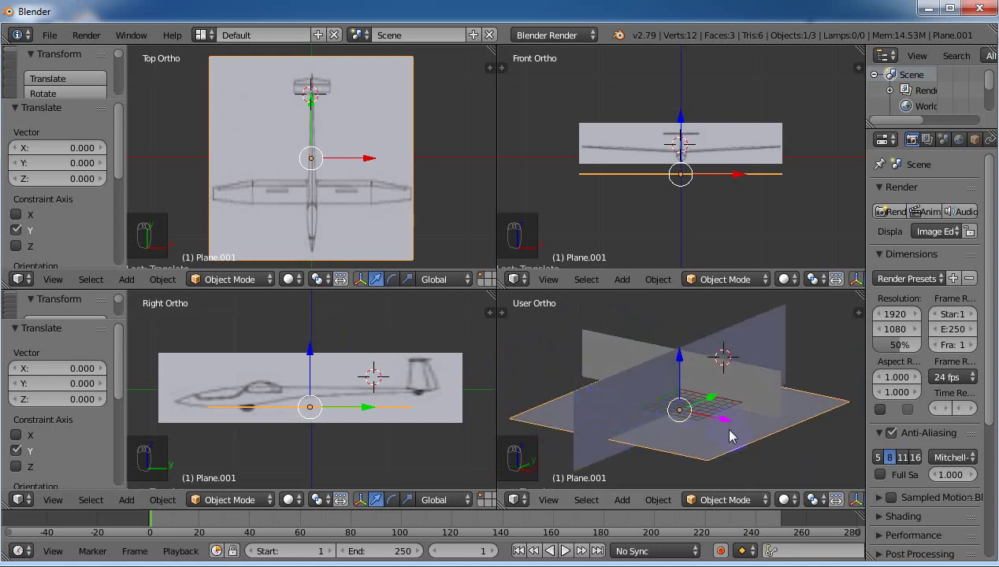
{"action": "middle_click_drag", "start_coordinate": [731, 427], "coordinate": [718, 457]}
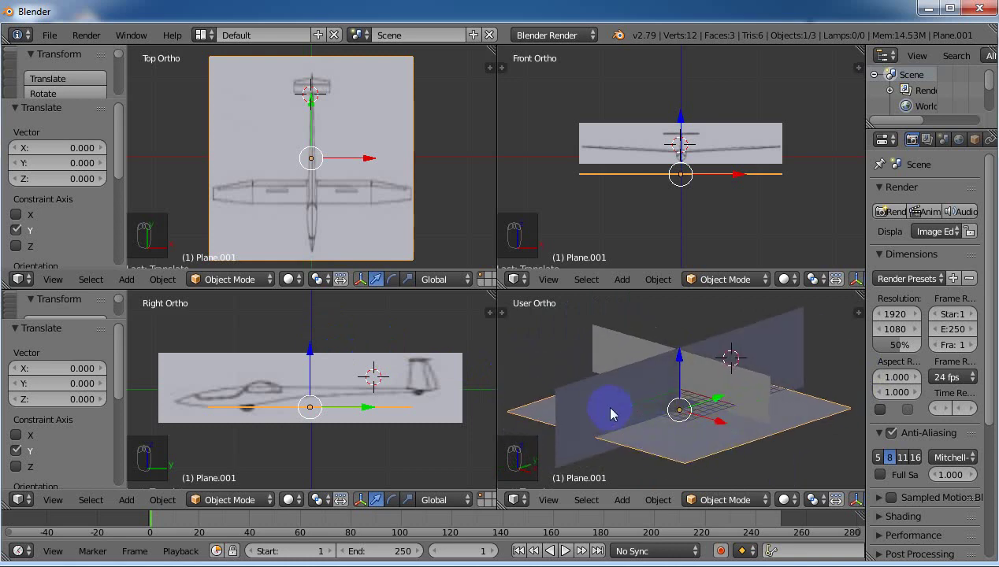
{"action": "right_click", "coordinate": [704, 404]}
{"action": "key", "text": "g"}
{"action": "key", "text": "x"}
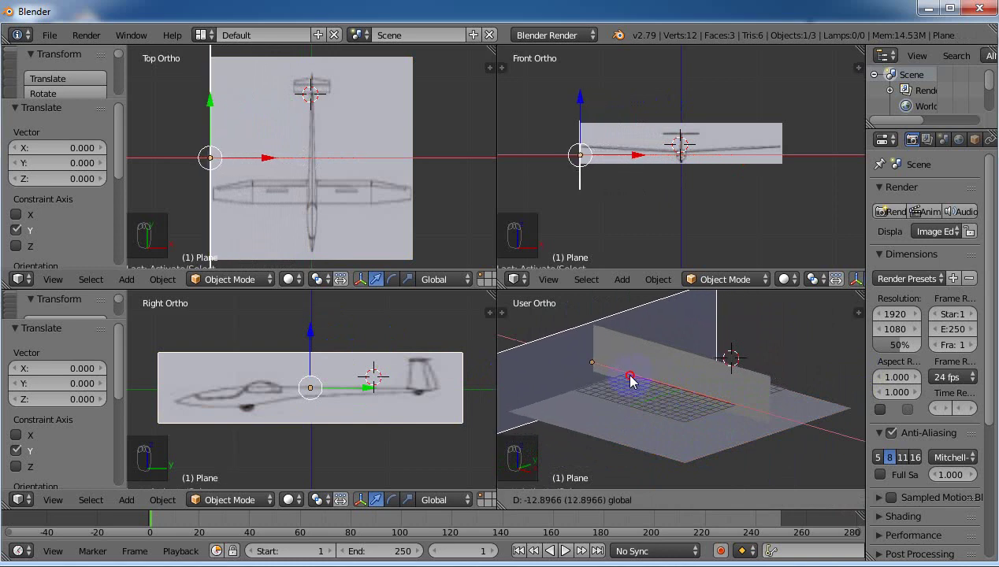
{"action": "left_click", "coordinate": [631, 380]}
Step: Move the front-image plane 13.084 along the global Y axis to the far edge of the top-image plane and lower it slightly along Z
{"action": "right_click", "coordinate": [709, 381]}
{"action": "key", "text": "g"}
{"action": "key", "text": "y"}
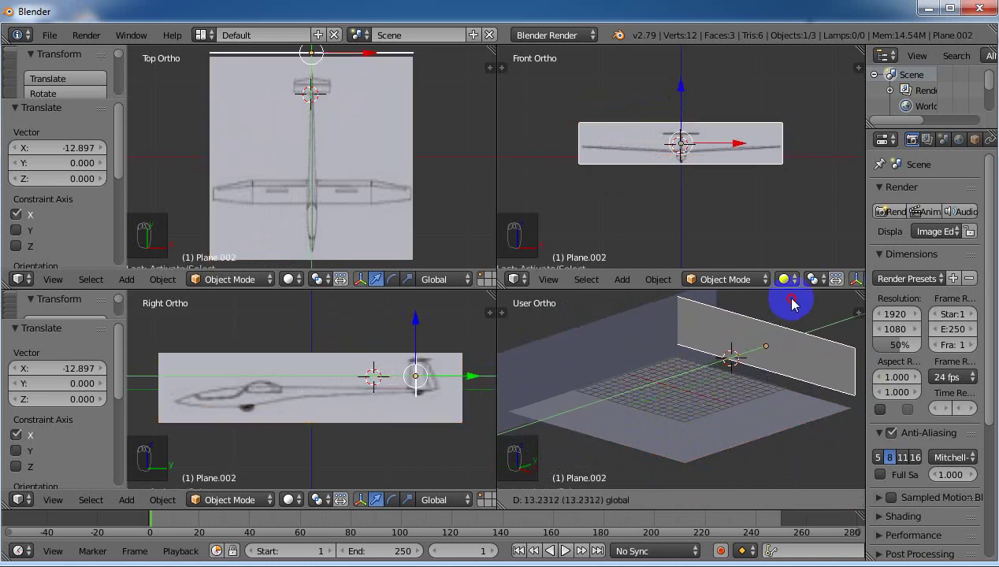
{"action": "left_click", "coordinate": [792, 306]}
{"action": "middle_click_drag", "start_coordinate": [399, 358], "coordinate": [461, 370]}
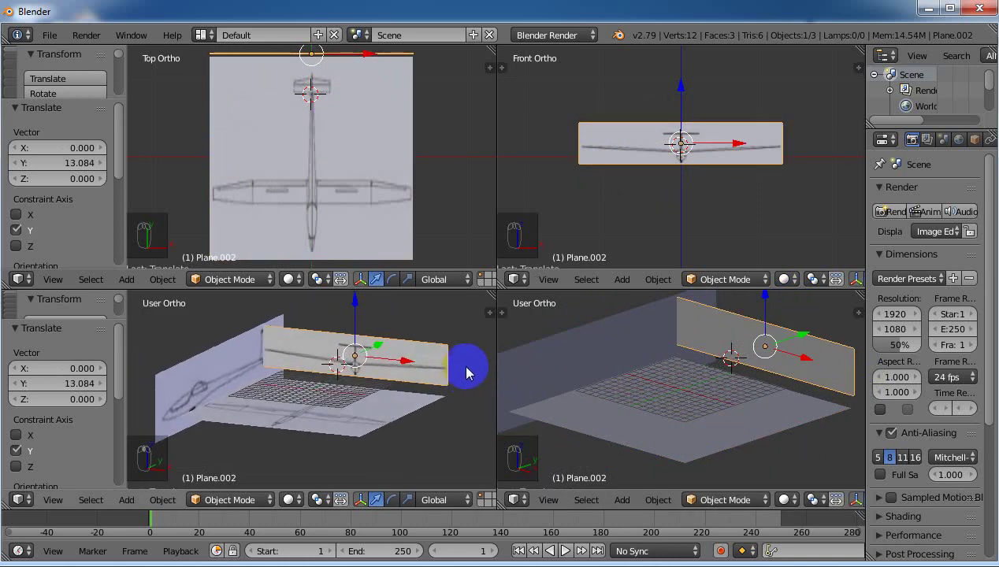
{"action": "left_click_drag", "start_coordinate": [358, 329], "coordinate": [355, 318]}
Step: Scale the right-image plane by about 0.683 along the global Z axis
{"action": "right_click", "coordinate": [252, 350]}
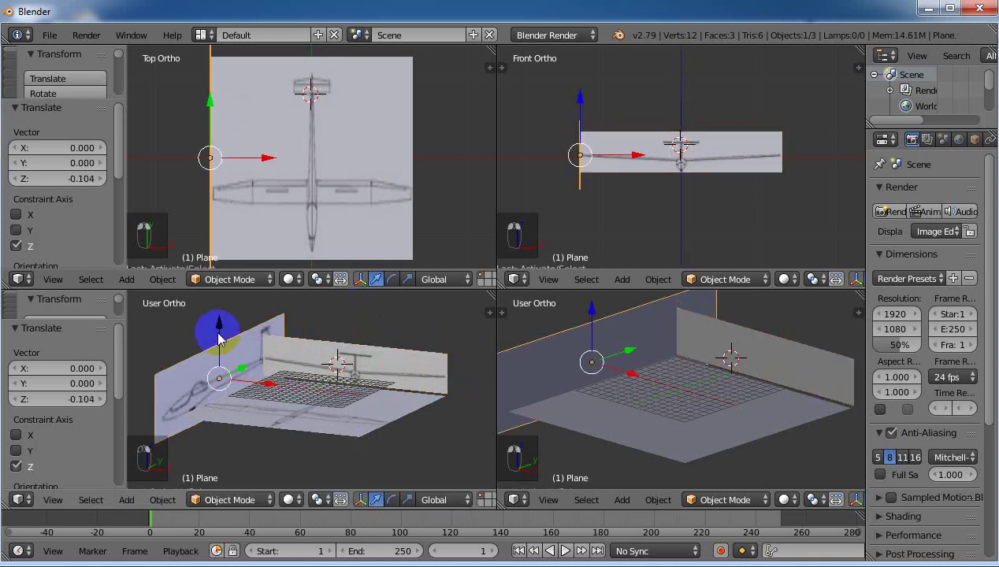
{"action": "right_click", "coordinate": [245, 349]}
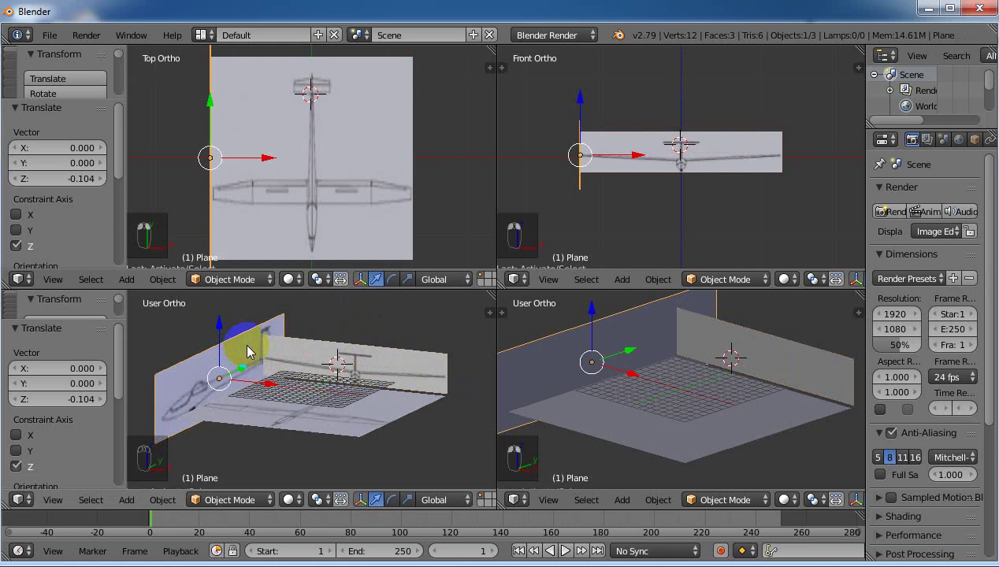
{"action": "key", "text": "s"}
{"action": "key", "text": "z"}
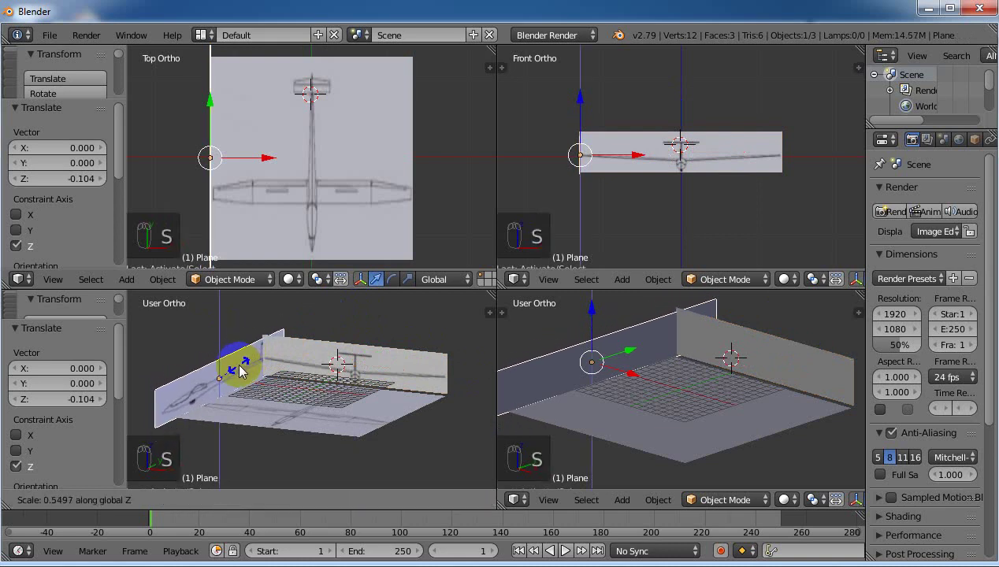
{"action": "left_click", "coordinate": [239, 358]}
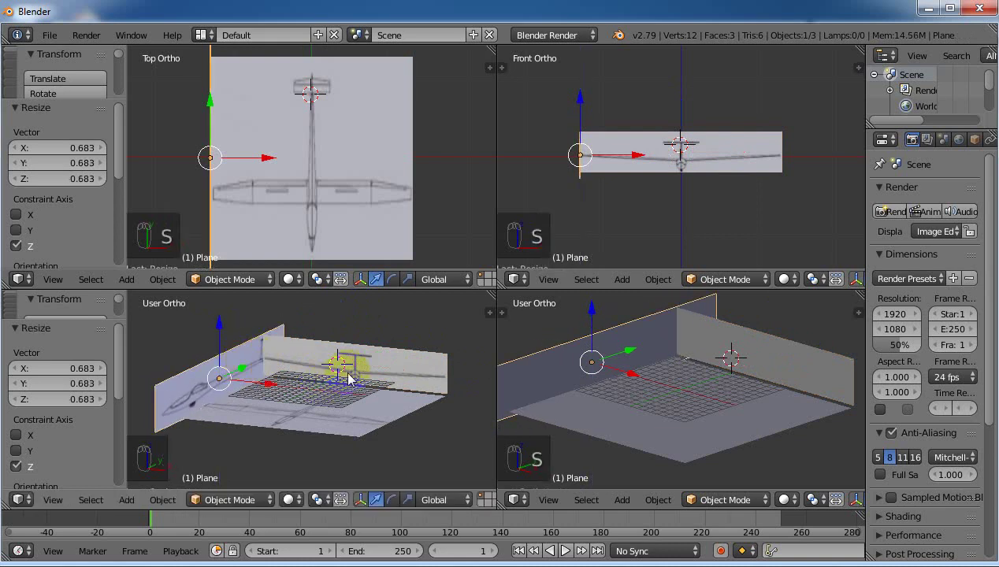
Step: Move the front-image plane 2.699 further along the global Y axis
{"action": "right_click", "coordinate": [398, 364]}
{"action": "middle_click_drag", "start_coordinate": [404, 371], "coordinate": [338, 340]}
{"action": "right_click", "coordinate": [369, 401]}
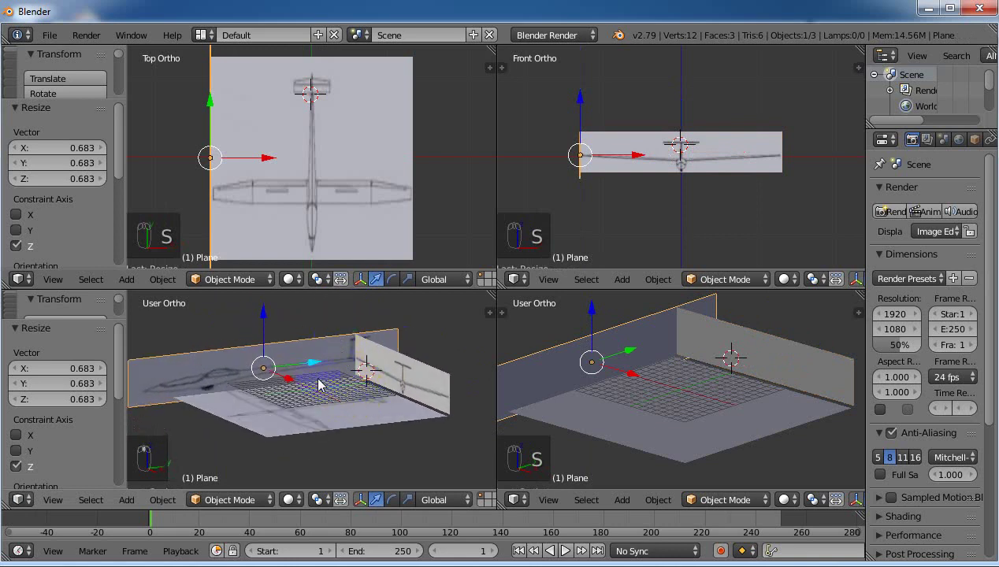
{"action": "middle_click_drag", "start_coordinate": [320, 384], "coordinate": [346, 383]}
{"action": "middle_click", "coordinate": [601, 457]}
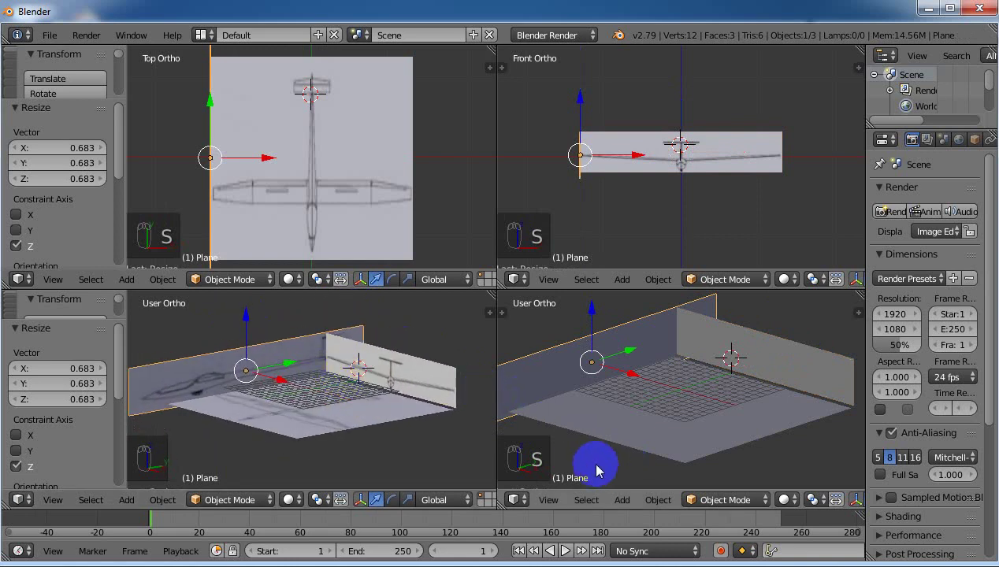
{"action": "right_click", "coordinate": [411, 368]}
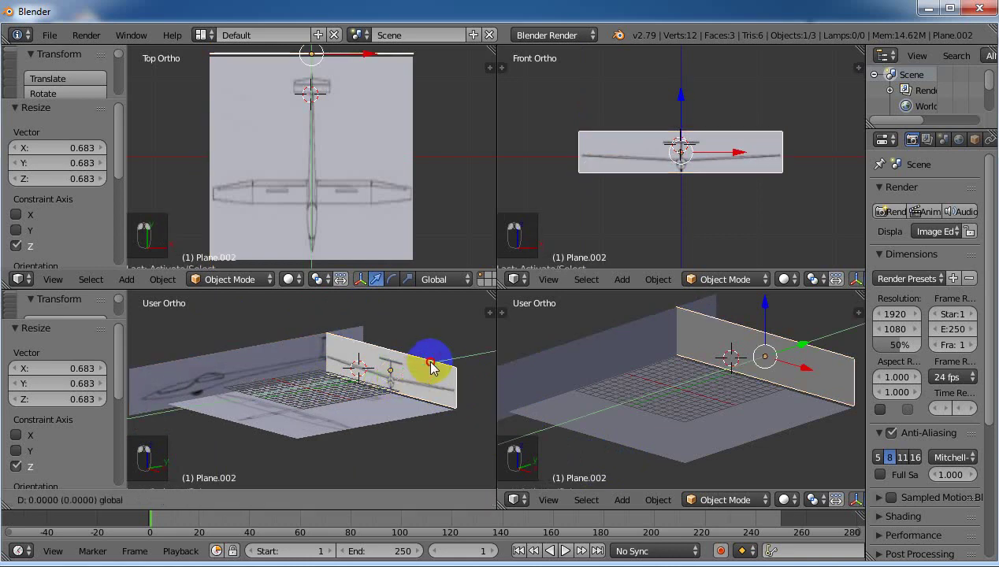
{"action": "right_click_drag", "start_coordinate": [431, 367], "coordinate": [396, 444]}
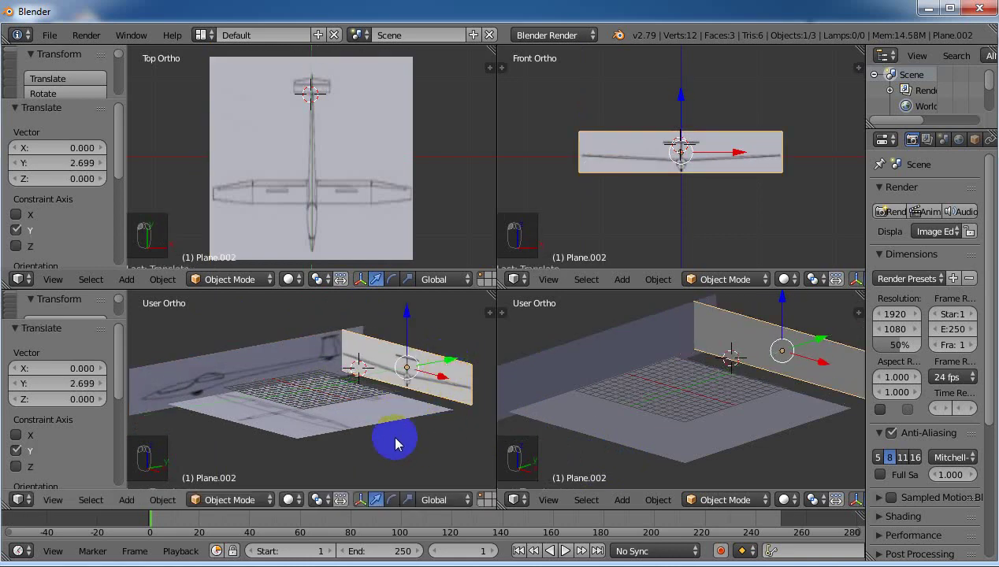
Step: Move the top-image plane 1.293 along the global Y axis and move the front-image plane -0.800 along Z
{"action": "right_click", "coordinate": [356, 422]}
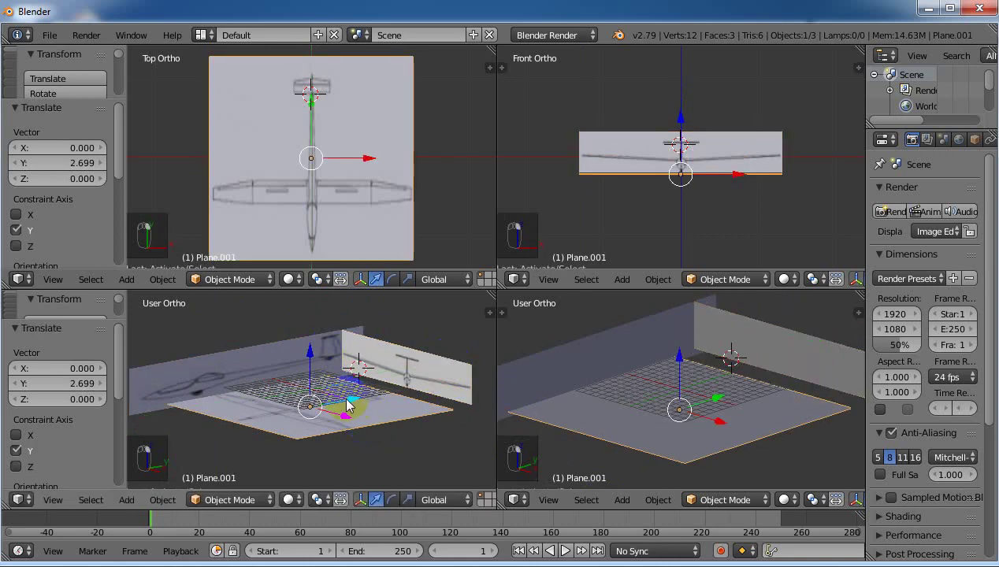
{"action": "left_click_drag", "start_coordinate": [349, 405], "coordinate": [356, 404]}
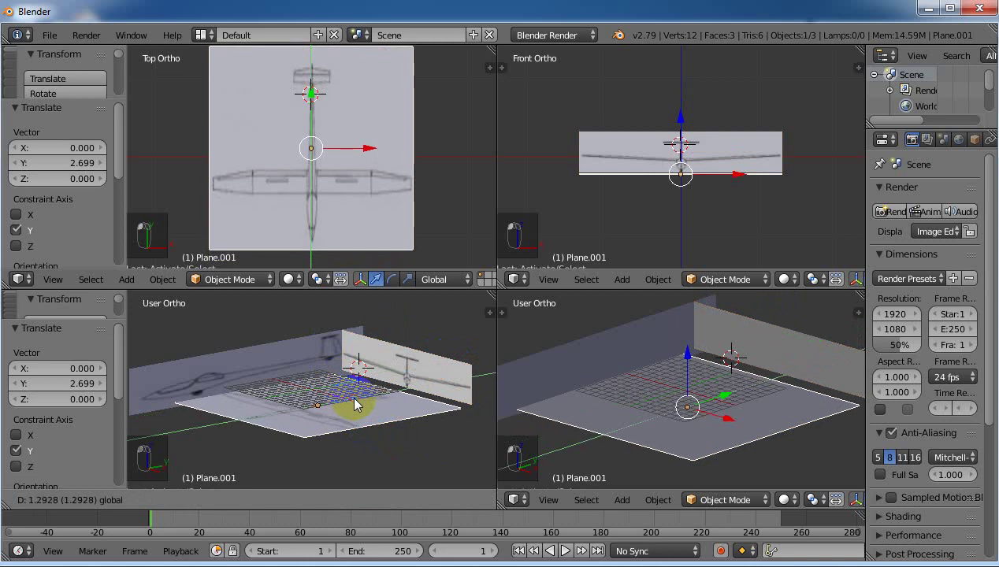
{"action": "right_click", "coordinate": [647, 457]}
{"action": "right_click", "coordinate": [778, 350]}
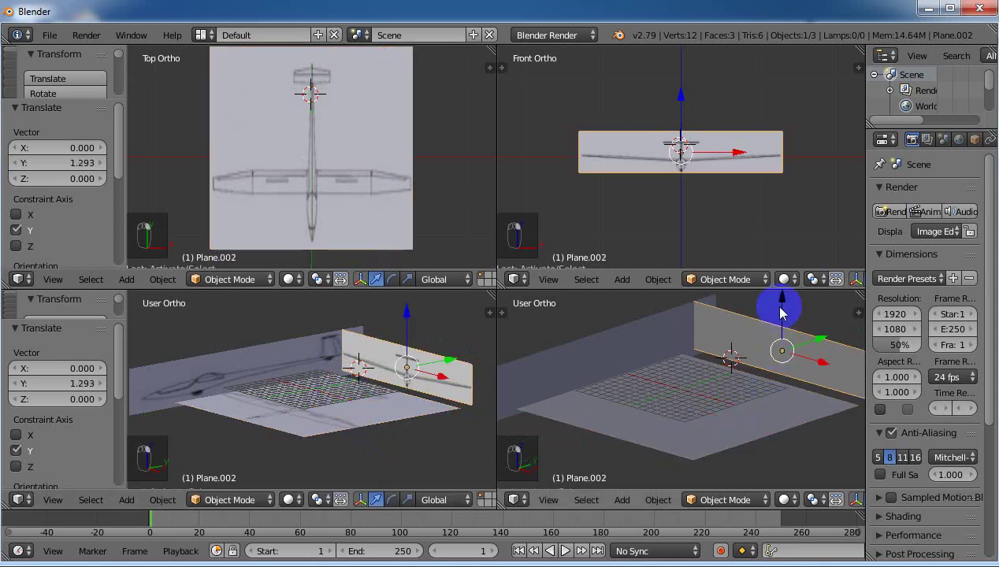
{"action": "left_click_drag", "start_coordinate": [780, 312], "coordinate": [785, 314]}
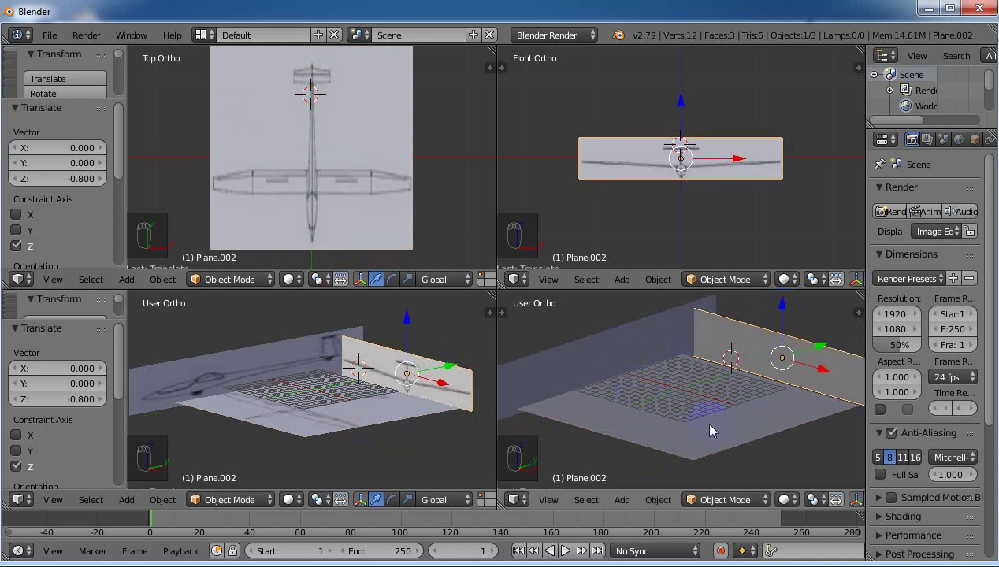
{"action": "right_click", "coordinate": [710, 471]}
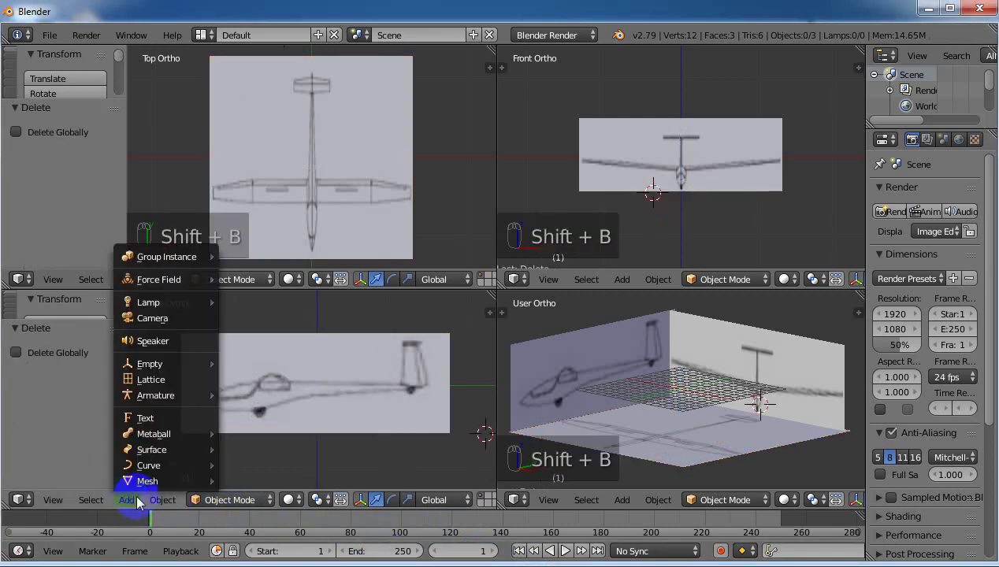
Step: Add a 32-vertex mesh circle with radius 1.000 and move it -1.348 along Z and -16.088 along Y
{"action": "mouse_move", "coordinate": [197, 481]}
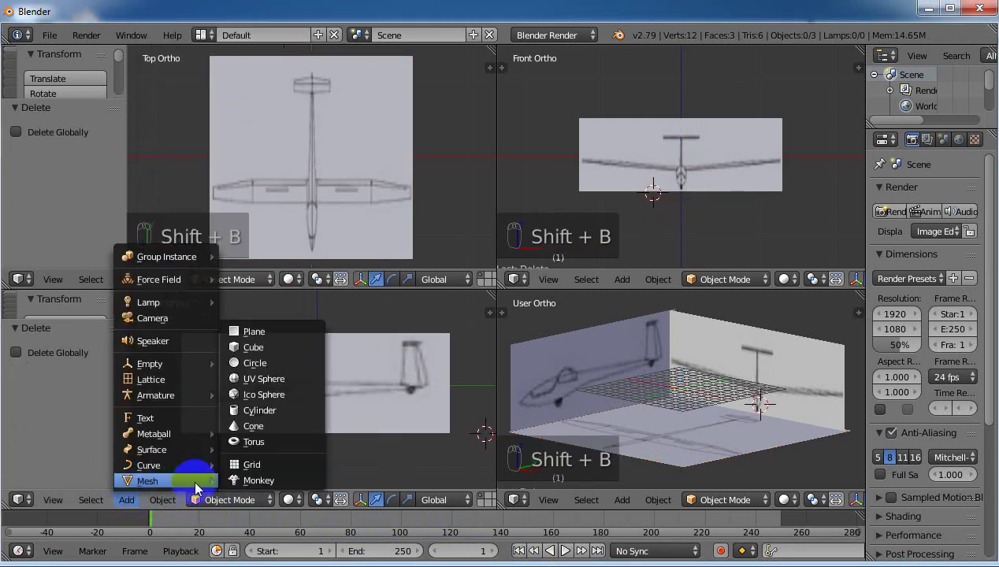
{"action": "left_click", "coordinate": [275, 364]}
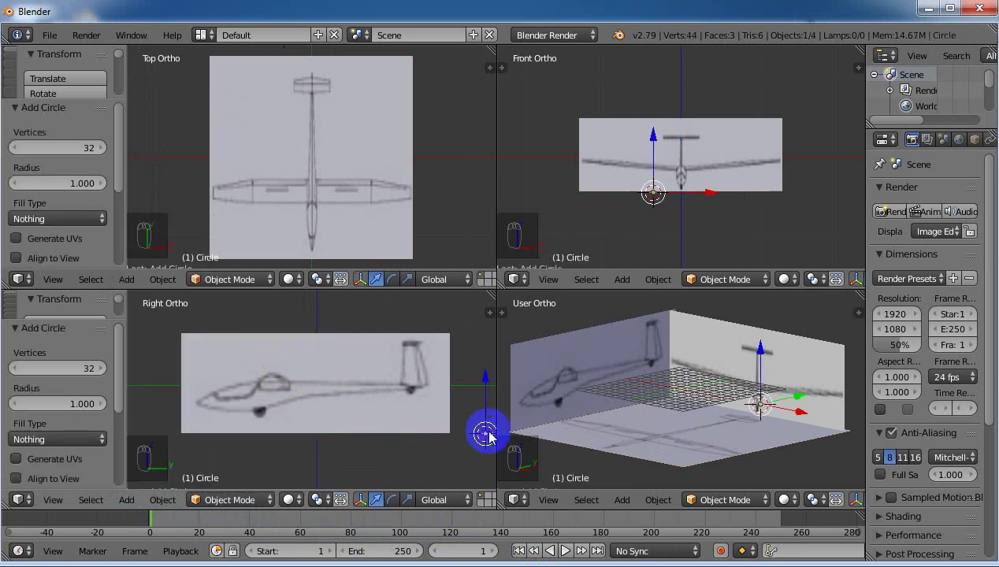
{"action": "left_click_drag", "start_coordinate": [486, 376], "coordinate": [486, 401]}
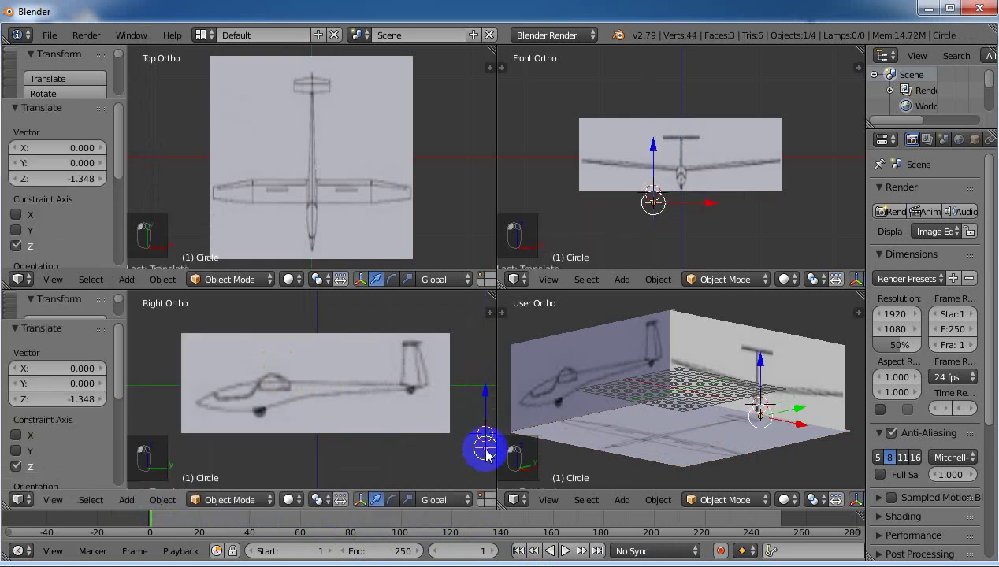
{"action": "scroll", "coordinate": [479, 443], "scroll_direction": "down", "scroll_amount": 1}
{"action": "left_click_drag", "start_coordinate": [478, 441], "coordinate": [340, 447]}
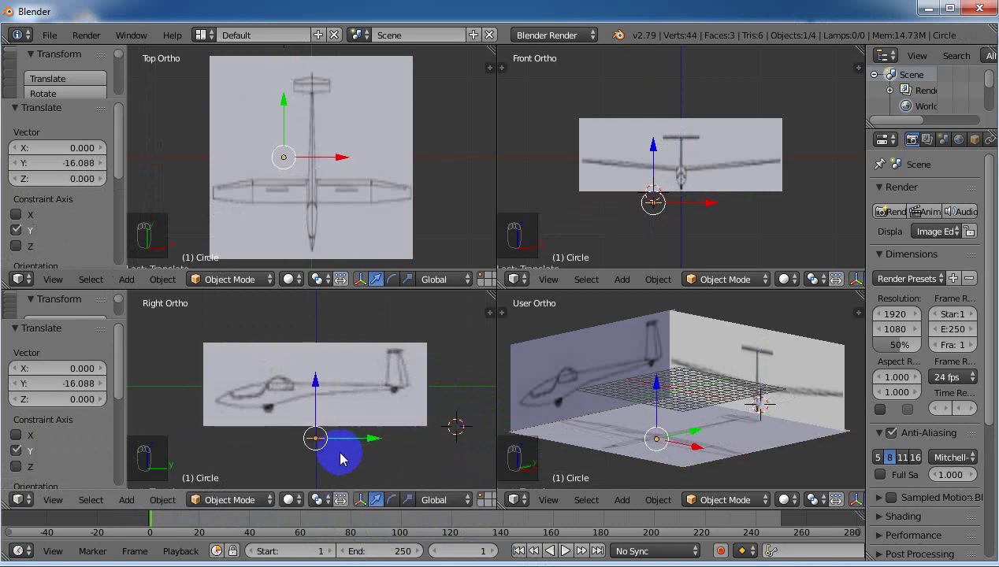
Step: Rotate the circle 90° about the global Z axis twice
{"action": "key", "text": "shift+b"}
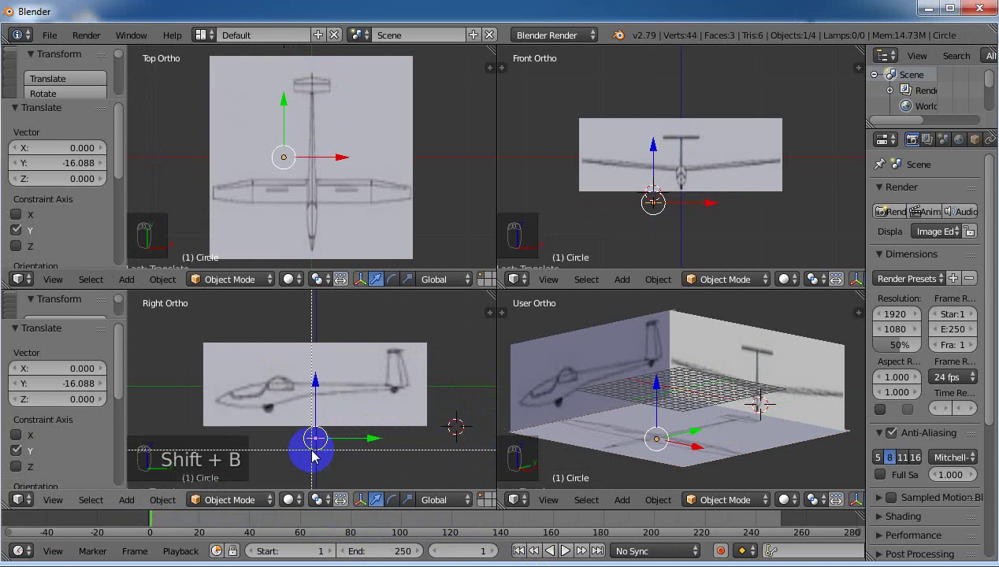
{"action": "left_click_drag", "start_coordinate": [287, 412], "coordinate": [355, 469]}
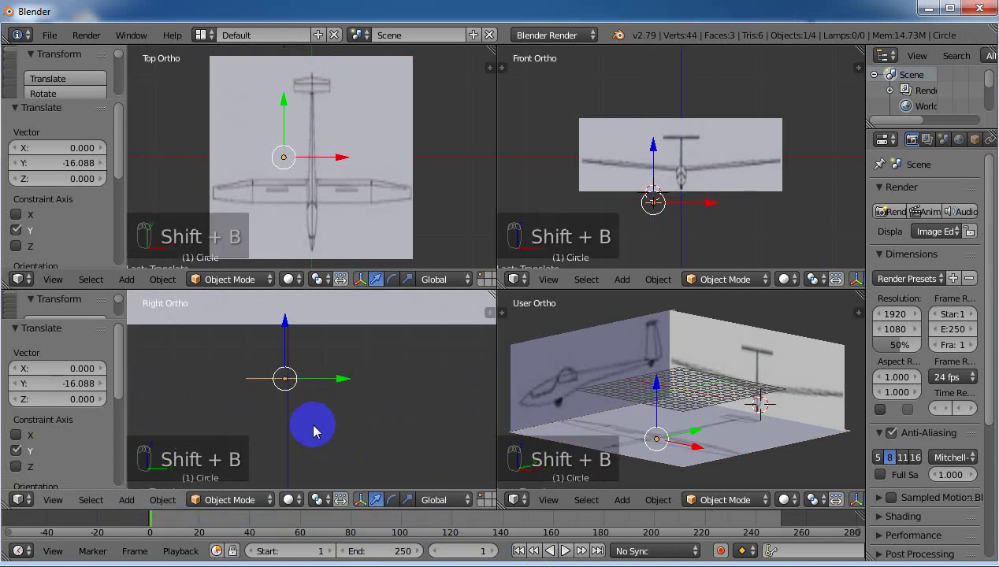
{"action": "key", "text": "r"}
{"action": "type", "text": "z"}
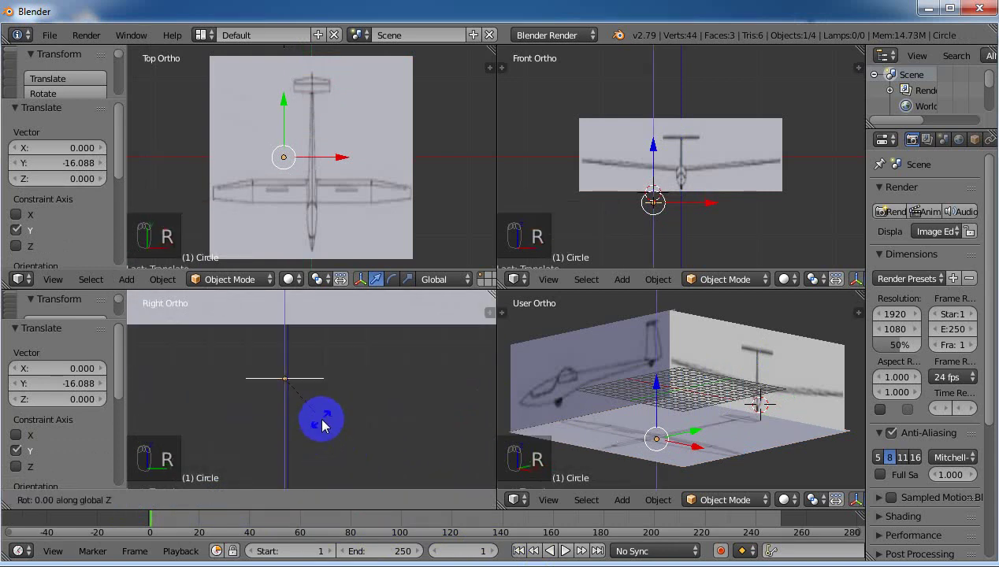
{"action": "type", "text": "90"}
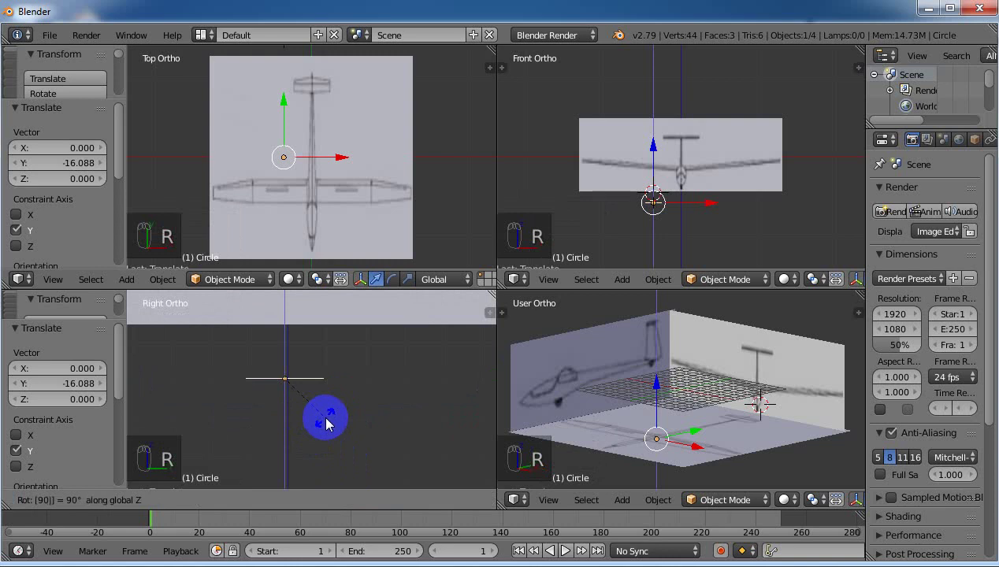
{"action": "key", "text": "Return"}
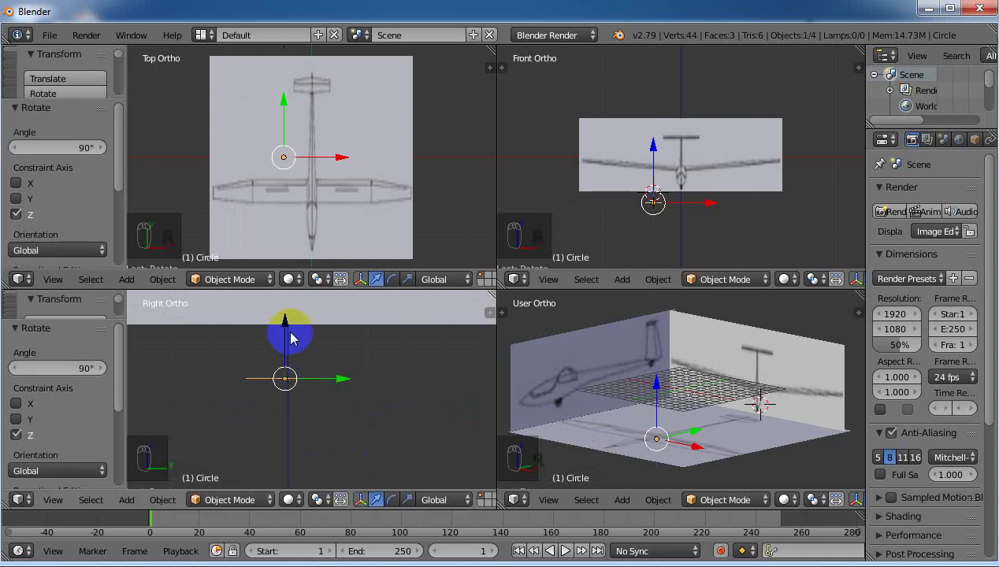
{"action": "left_click", "coordinate": [288, 335]}
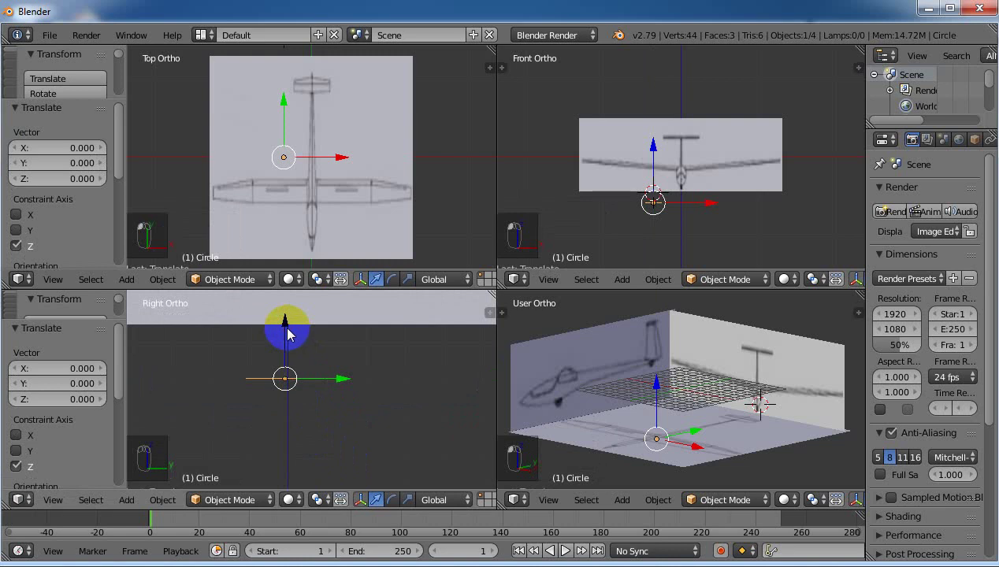
{"action": "type", "text": "rz9"}
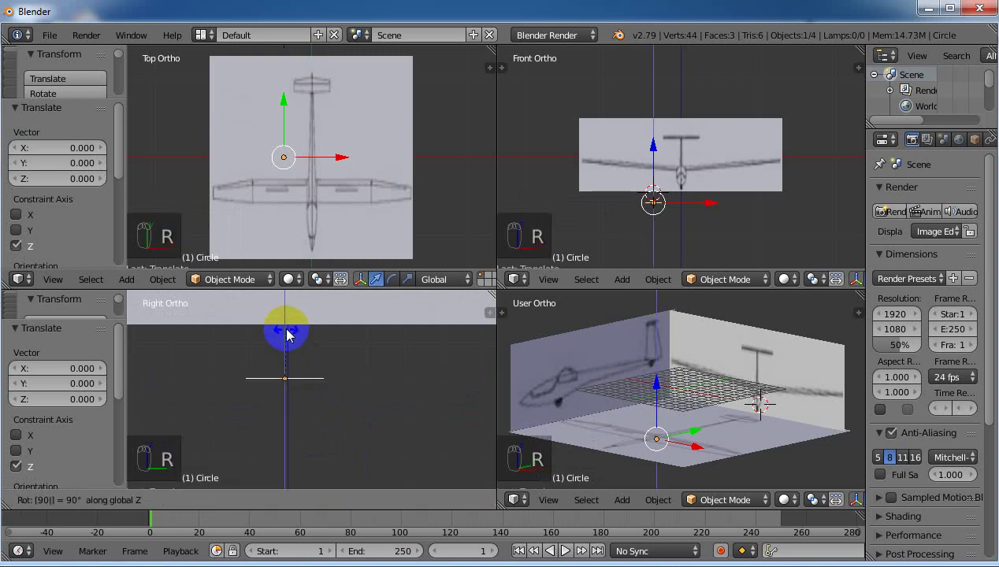
{"action": "key", "text": "Return"}
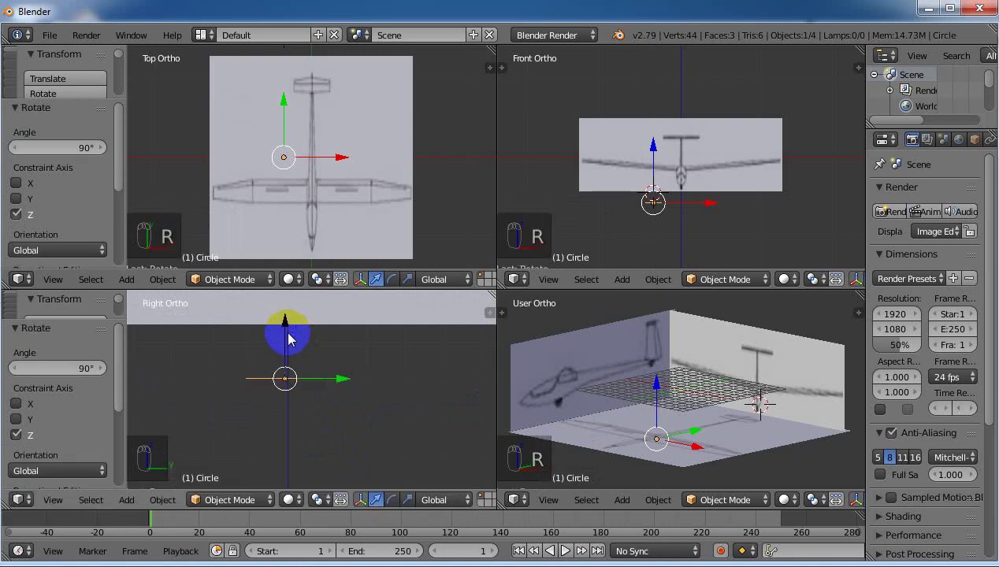
Step: Rotate the circle 90° about the global X axis and look at it in the Front view
{"action": "type", "text": "ry90"}
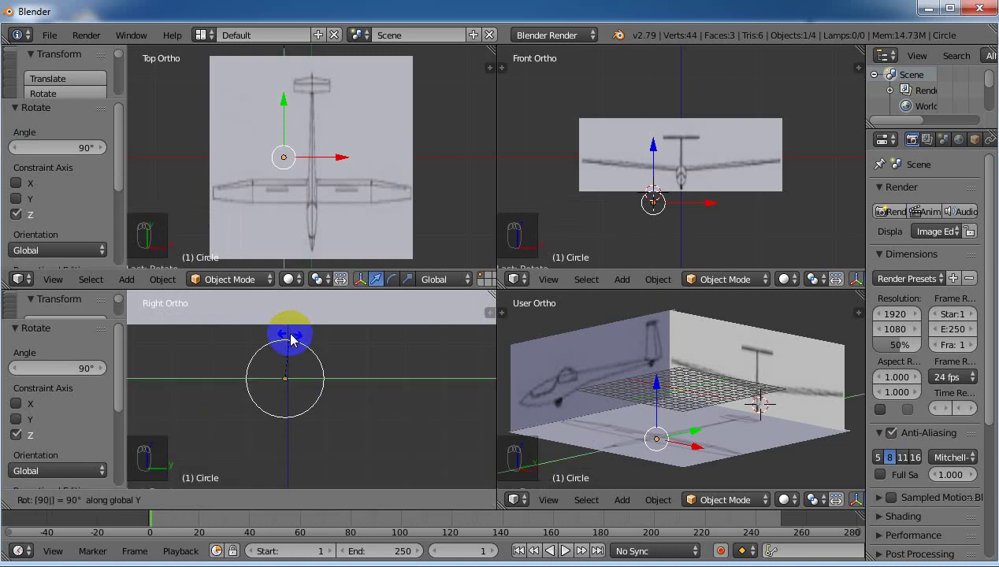
{"action": "right_click", "coordinate": [291, 337]}
{"action": "type", "text": "r"}
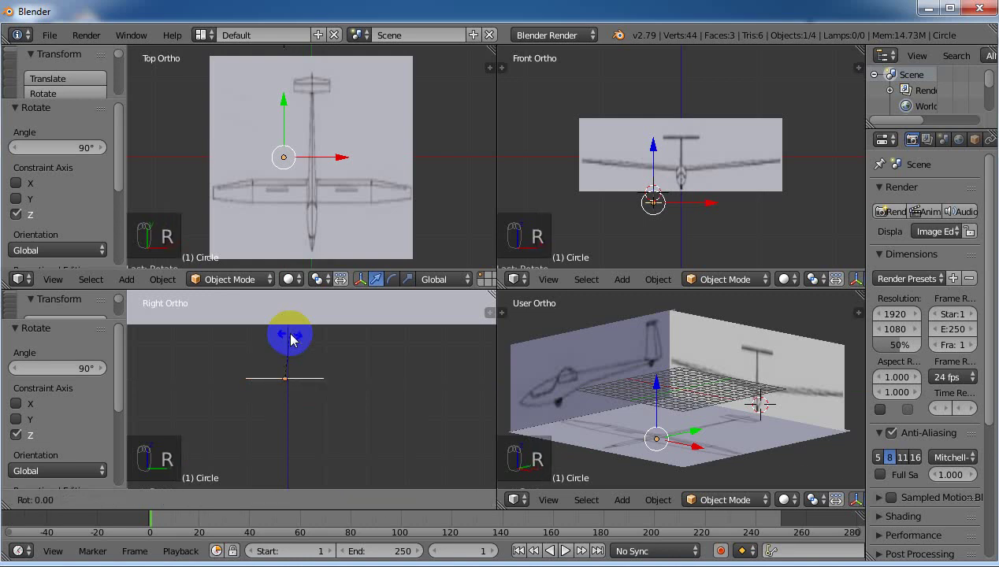
{"action": "type", "text": "x90"}
{"action": "key", "text": "Return"}
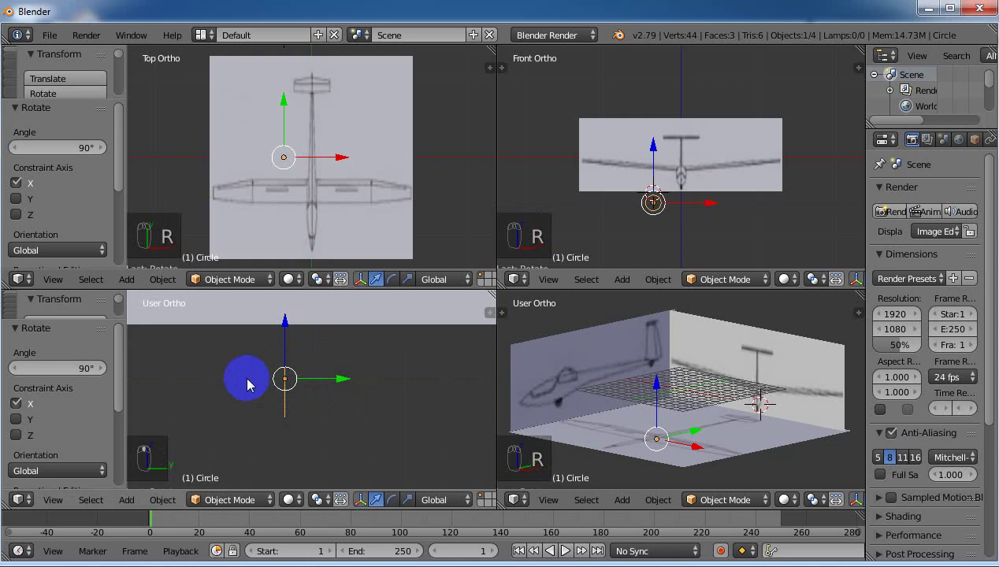
{"action": "middle_click_drag", "start_coordinate": [250, 375], "coordinate": [306, 389]}
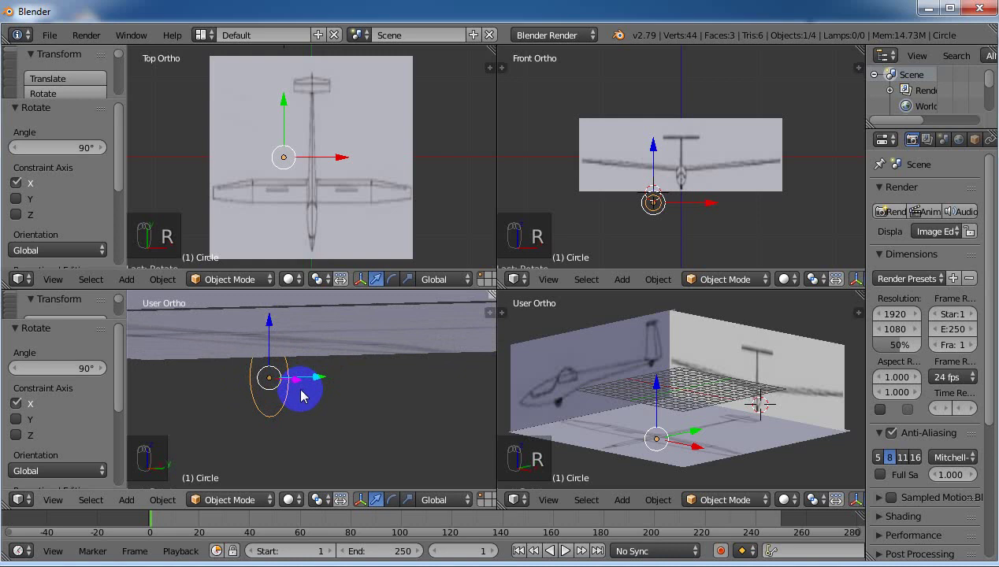
{"action": "key", "text": "KP_1"}
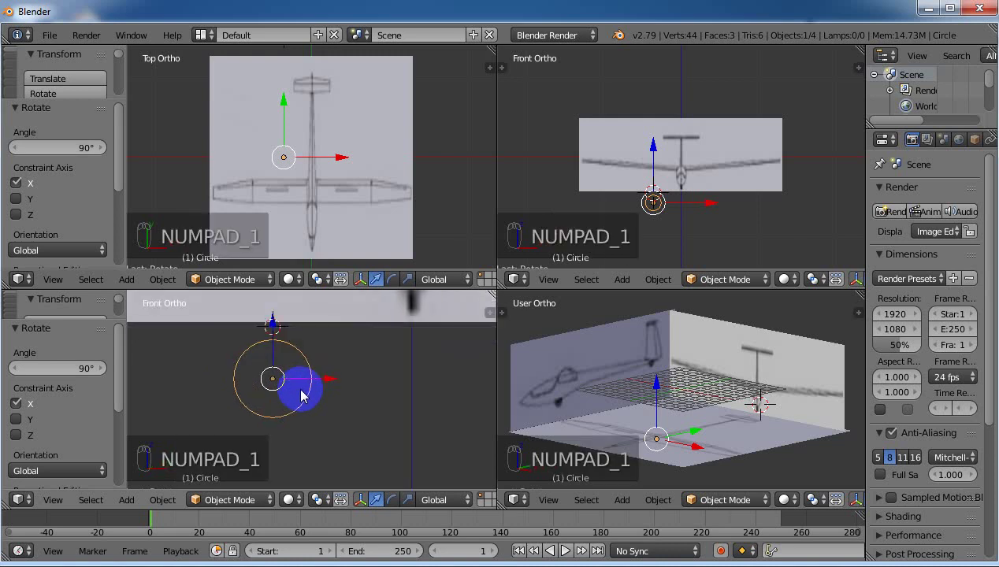
Step: In the Right view, move the circle 5.433 along Z and -2.403 along Y, then fine-tune it 0.109 along Y behind the cockpit
{"action": "key", "text": "KP_3"}
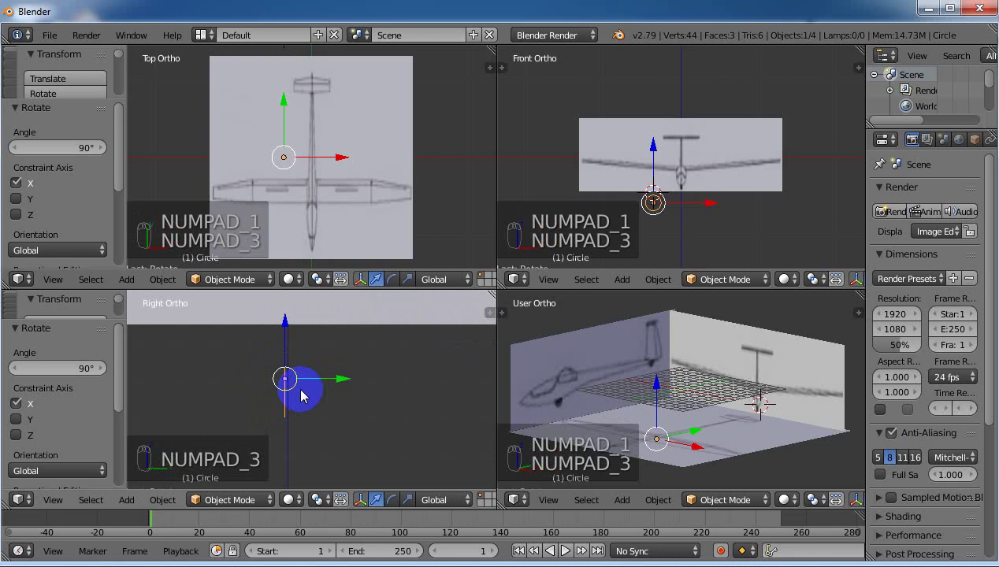
{"action": "scroll", "coordinate": [299, 390], "scroll_direction": "down", "scroll_amount": 8}
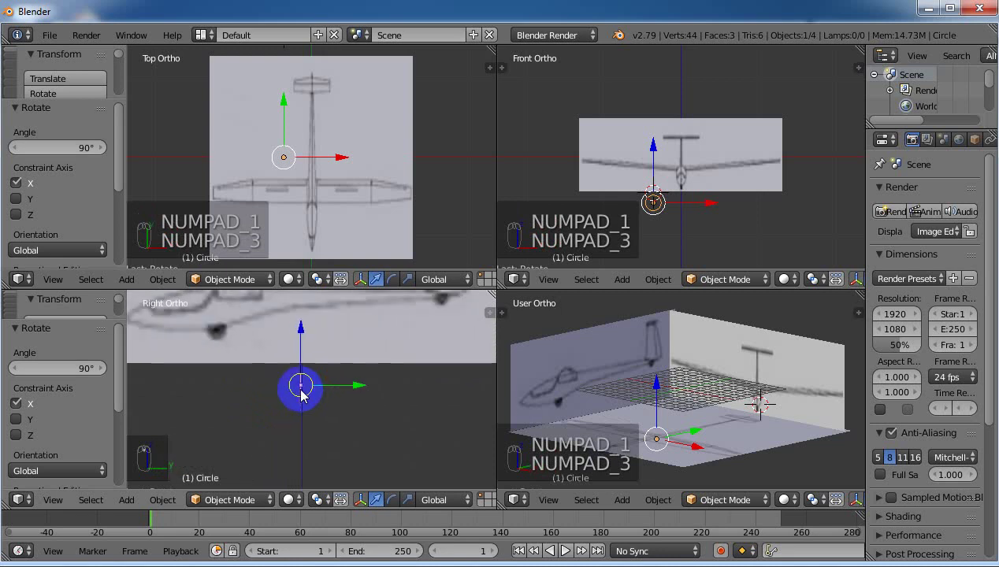
{"action": "left_click_drag", "start_coordinate": [308, 335], "coordinate": [319, 495]}
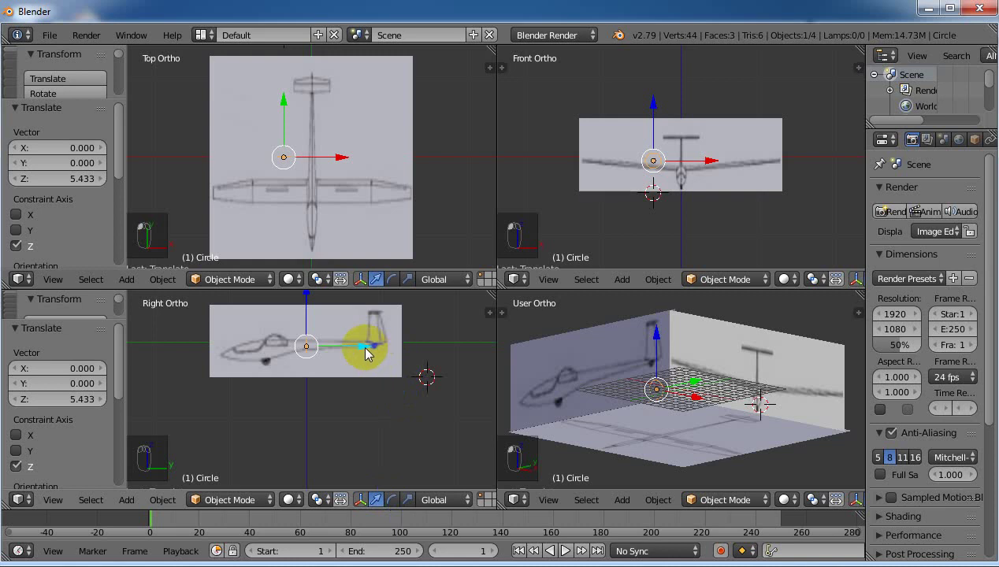
{"action": "mouse_move", "coordinate": [365, 353]}
{"action": "left_mouse_down"}
{"action": "mouse_move", "coordinate": [356, 341]}
{"action": "mouse_move", "coordinate": [346, 347]}
{"action": "left_mouse_up"}
{"action": "key", "text": "shift+b"}
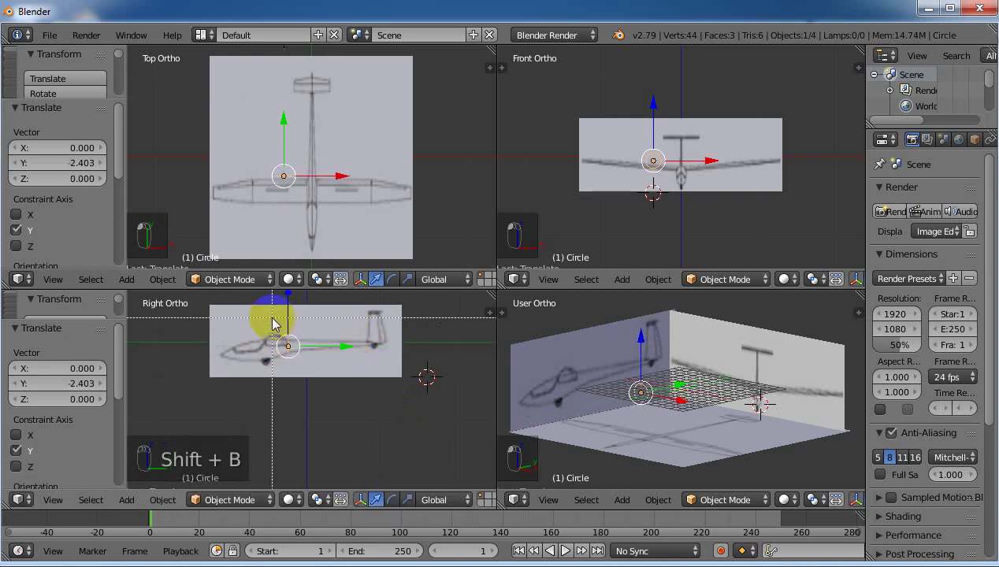
{"action": "left_click_drag", "start_coordinate": [272, 321], "coordinate": [346, 394]}
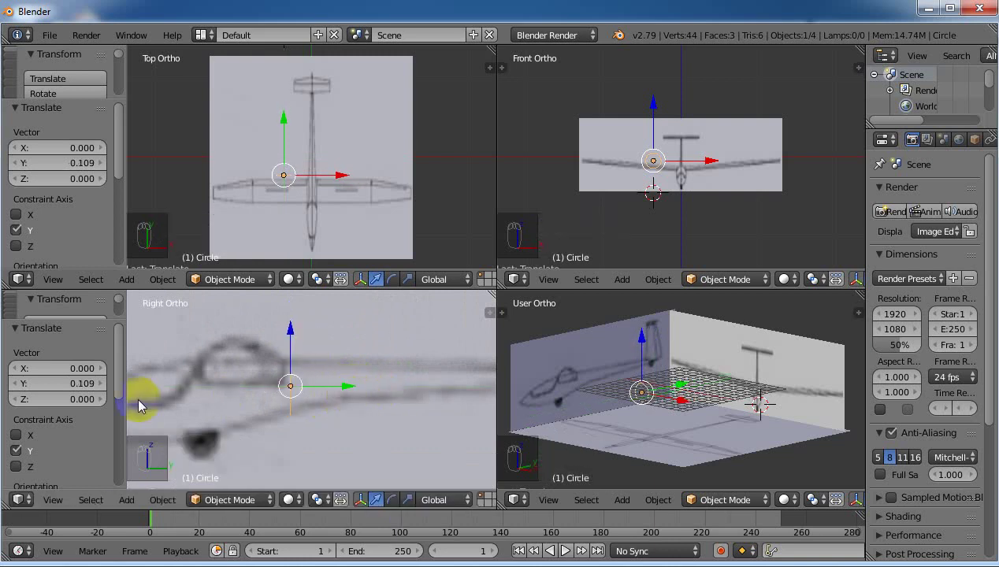
Step: Switch the circle to Edit Mode and extrude all its vertices 2.017 along the global Y axis
{"action": "left_click", "coordinate": [230, 500]}
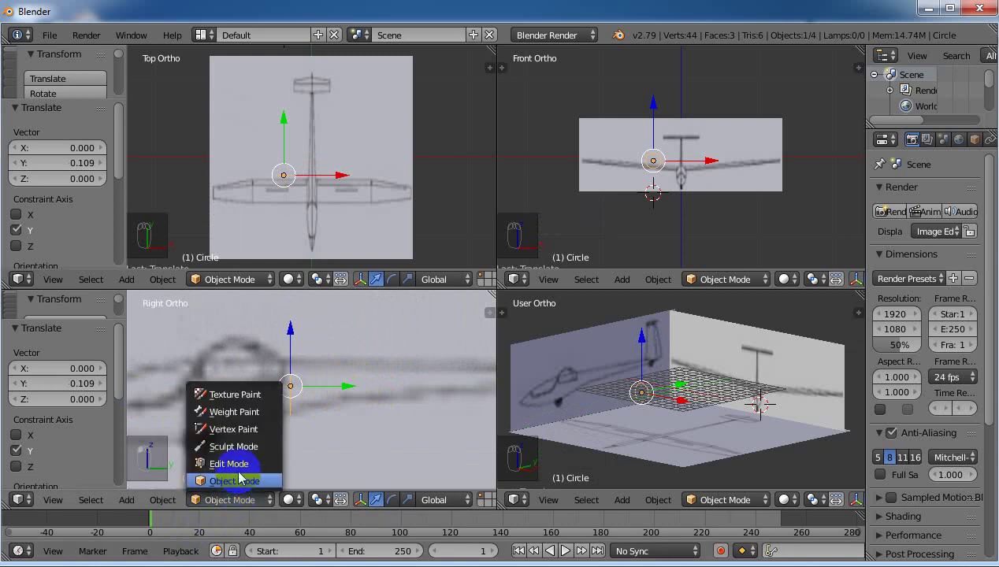
{"action": "left_click", "coordinate": [239, 463]}
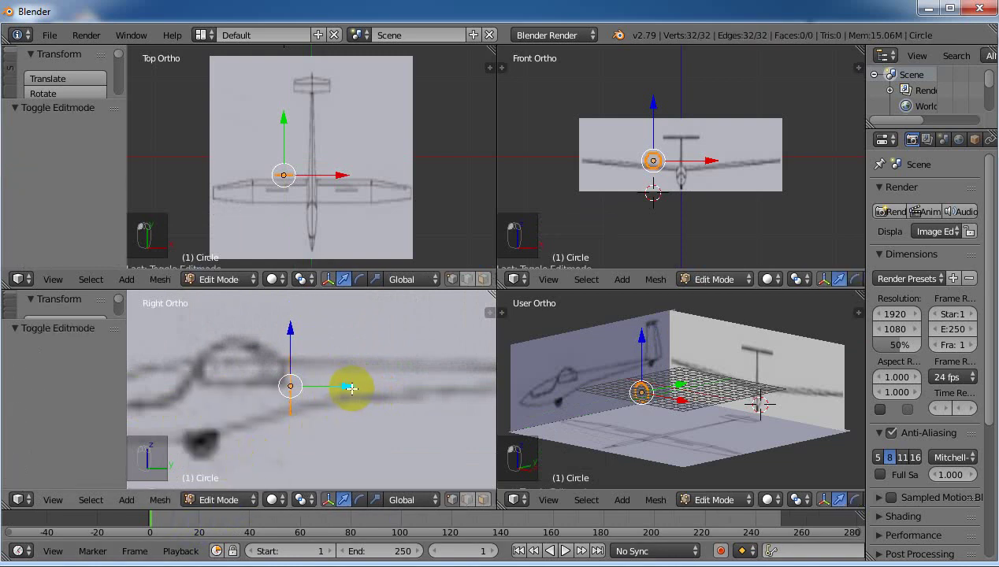
{"action": "left_click", "coordinate": [467, 500]}
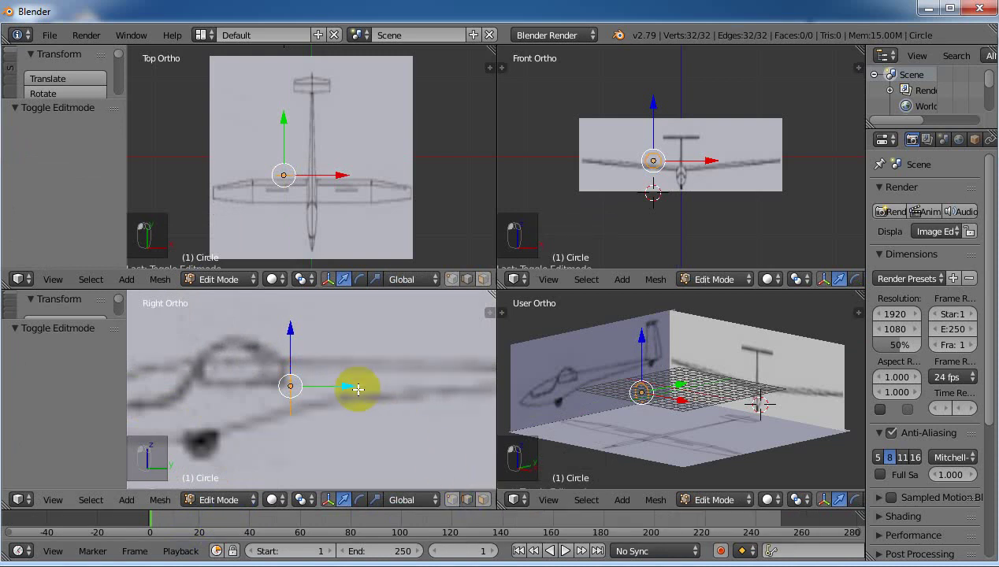
{"action": "key", "text": "e"}
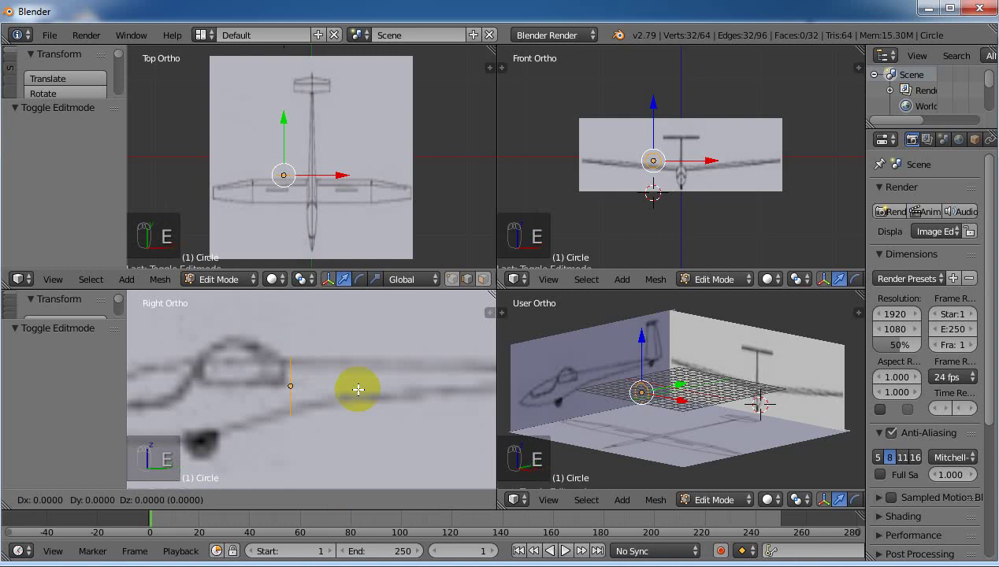
{"action": "key", "text": "y"}
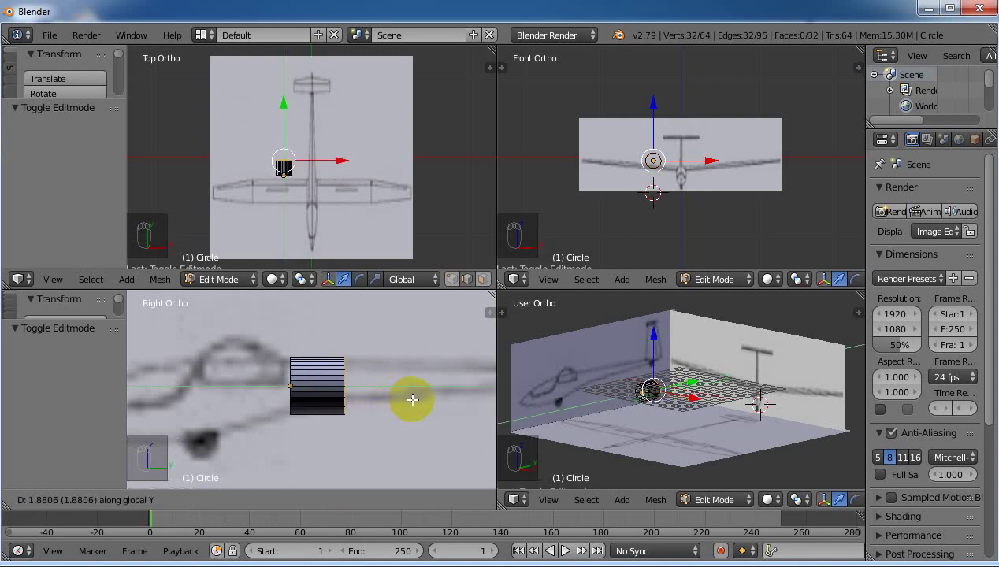
{"action": "left_click", "coordinate": [415, 400]}
Step: Scale down the extruded rear ring to match the fuselage outline and move it 0.191 along Z
{"action": "key", "text": "s"}
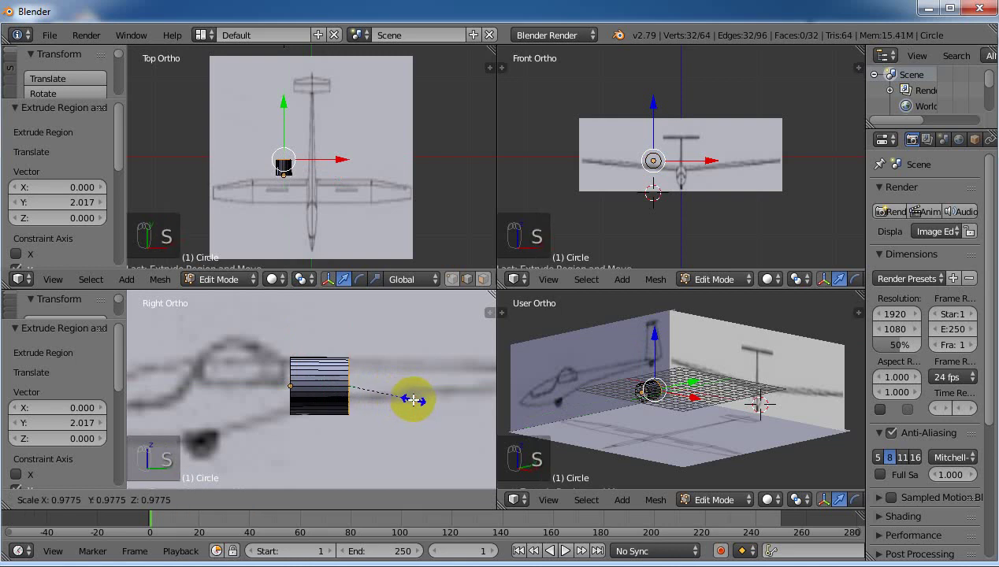
{"action": "left_click", "coordinate": [356, 352]}
{"action": "left_click_drag", "start_coordinate": [350, 330], "coordinate": [428, 396]}
Step: Extrude the rear ring 8.308 along the global Y axis to the tail fin and scale it to 0.421
{"action": "scroll", "coordinate": [429, 396], "scroll_direction": "down", "scroll_amount": 3}
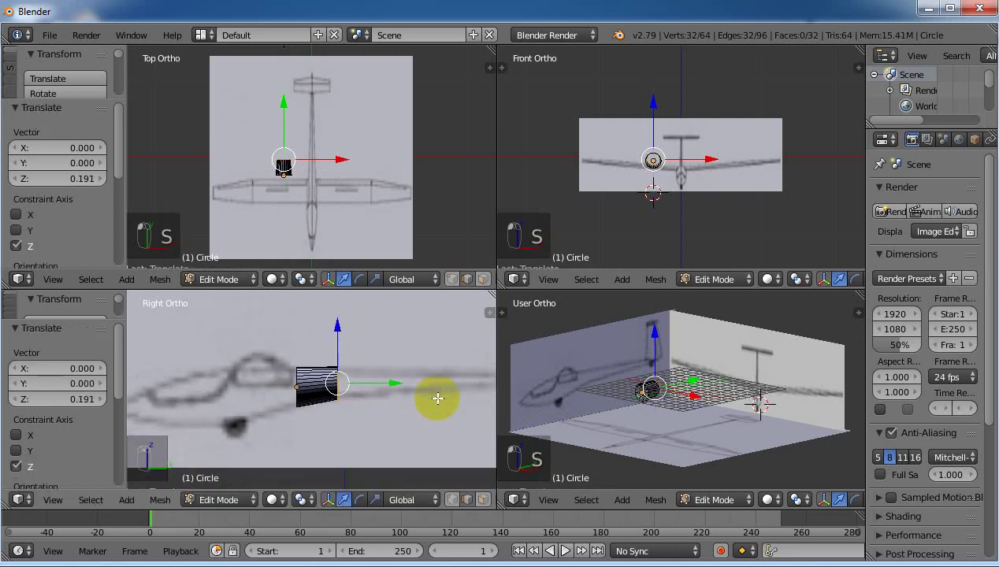
{"action": "key", "text": "e"}
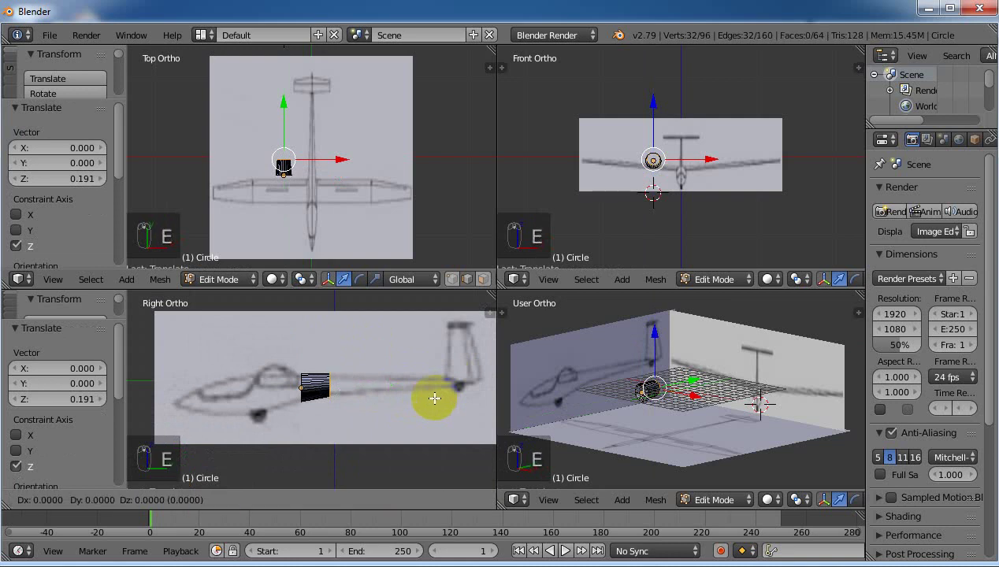
{"action": "left_click", "coordinate": [182, 401]}
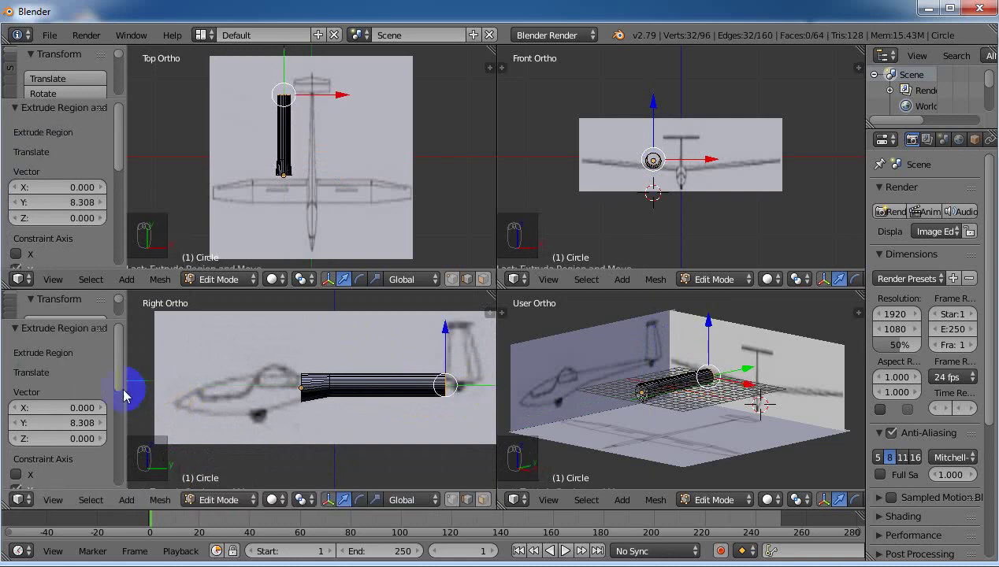
{"action": "key", "text": "s"}
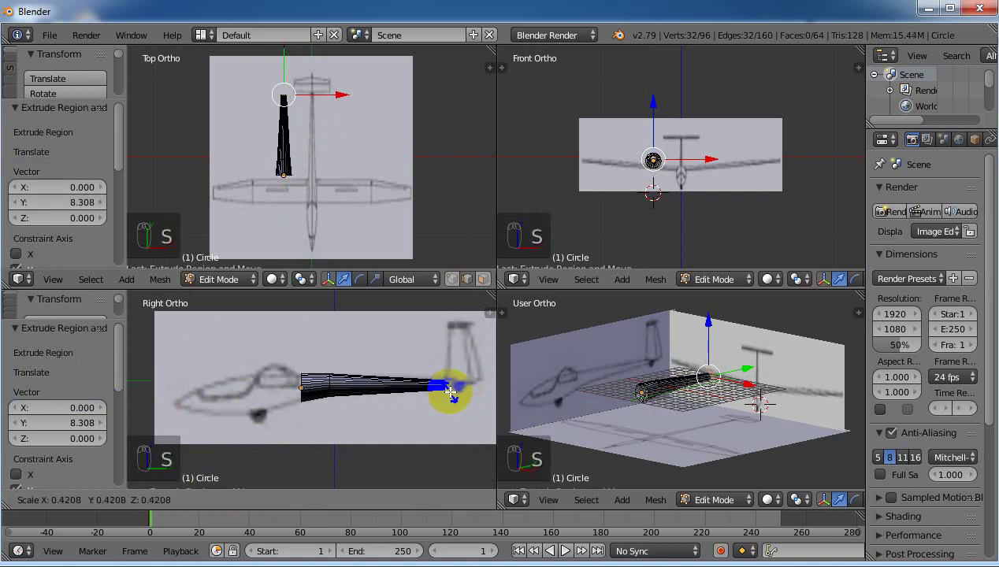
{"action": "left_click", "coordinate": [451, 392]}
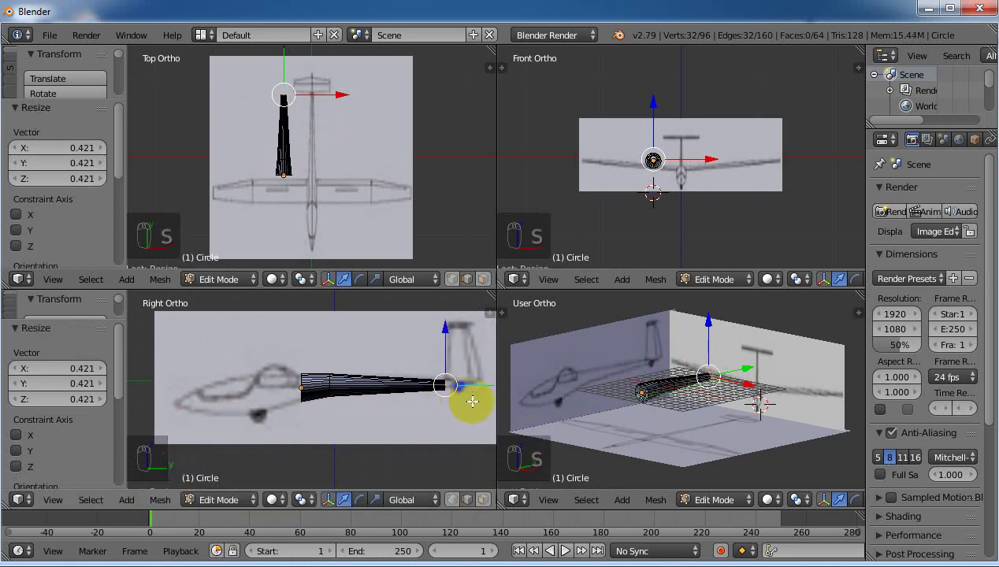
Step: Extrude the ring at the tail fin 2.363 along the global Y axis and scale its end to 0.459
{"action": "key", "text": "shift+b"}
{"action": "left_click_drag", "start_coordinate": [425, 323], "coordinate": [482, 417]}
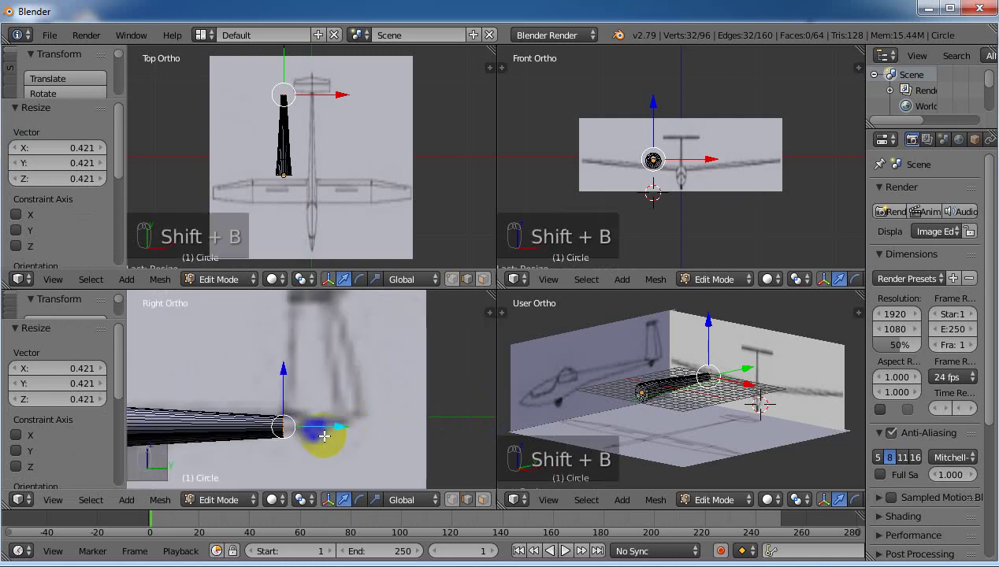
{"action": "key", "text": "e"}
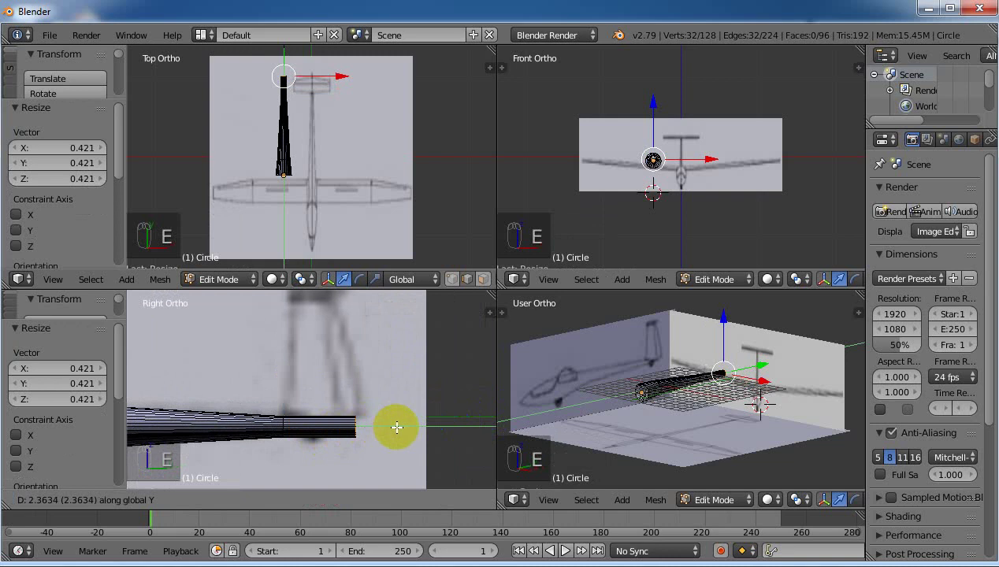
{"action": "left_click", "coordinate": [397, 426]}
{"action": "key", "text": "s"}
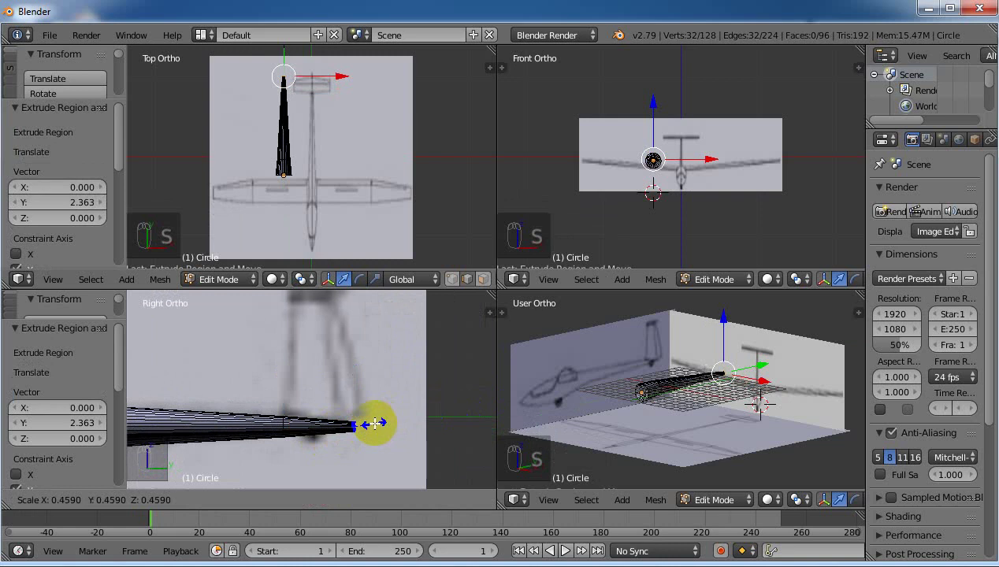
{"action": "left_click", "coordinate": [368, 421]}
Step: Move the tail-end ring 0.154 along the global Z axis to follow the side image
{"action": "key", "text": "g"}
{"action": "key", "text": "z"}
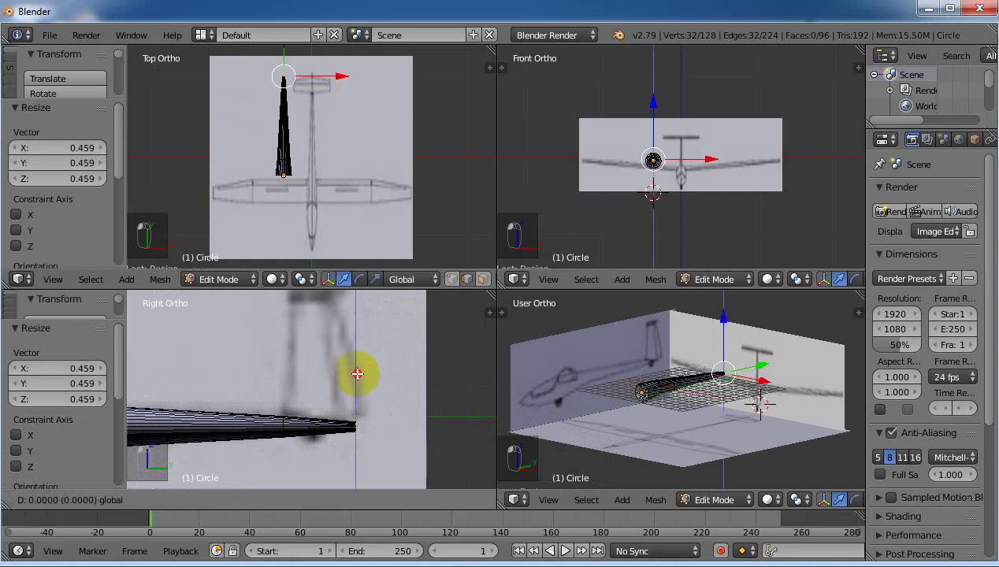
{"action": "left_click", "coordinate": [358, 369]}
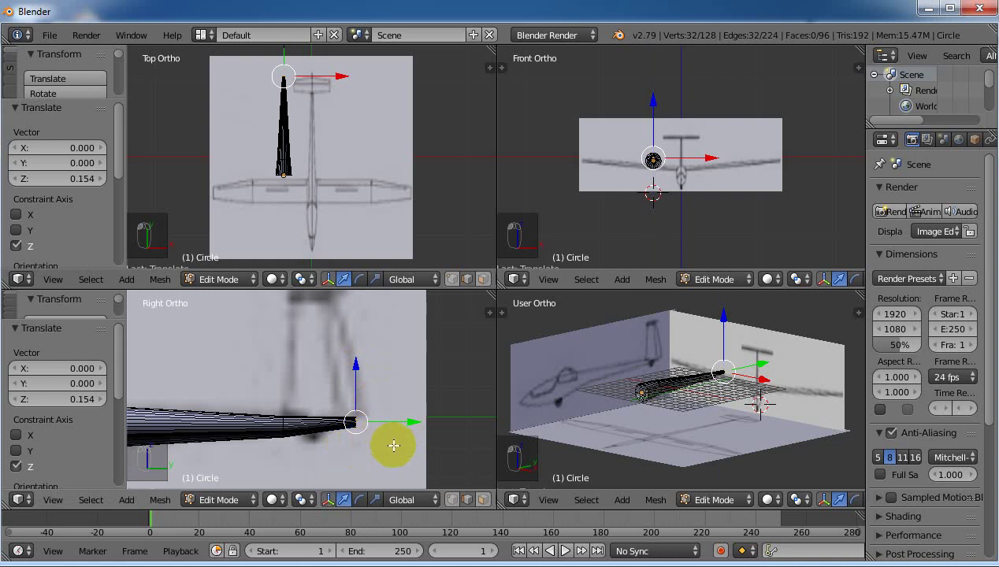
Step: Select the open edge loop at the fuselage's cockpit end and extrude it -0.186 along the global Y axis
{"action": "scroll", "coordinate": [257, 420], "scroll_direction": "down", "scroll_amount": 5}
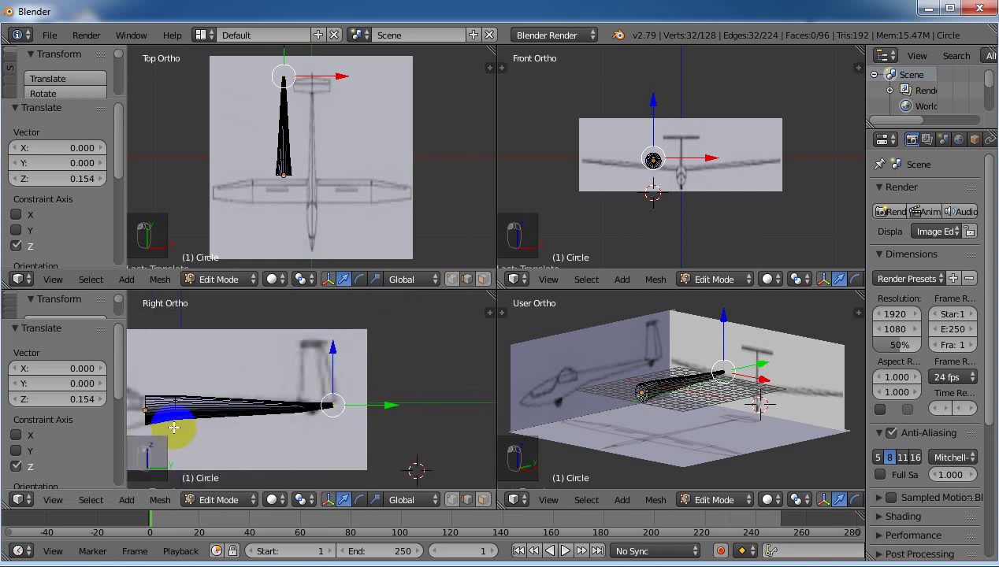
{"action": "scroll", "coordinate": [168, 411], "scroll_direction": "down", "scroll_amount": 1}
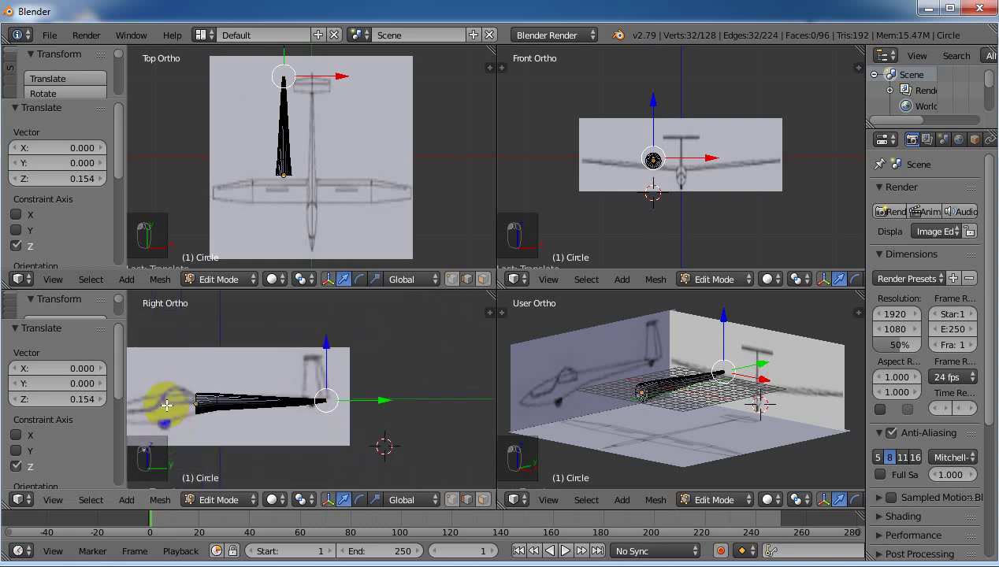
{"action": "scroll", "coordinate": [167, 405], "scroll_direction": "down", "scroll_amount": 1}
{"action": "key", "text": "shift+b"}
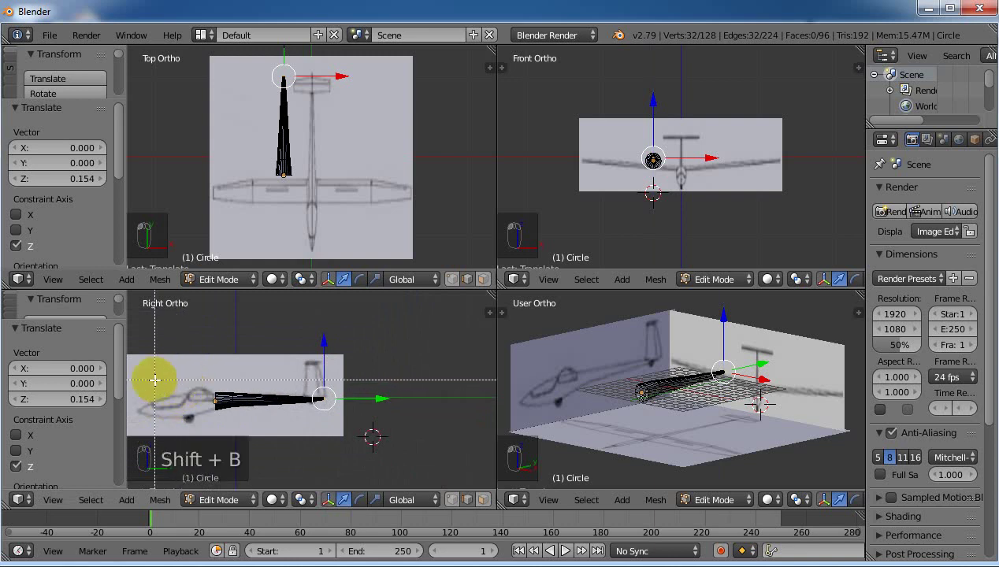
{"action": "left_click_drag", "start_coordinate": [184, 380], "coordinate": [229, 419]}
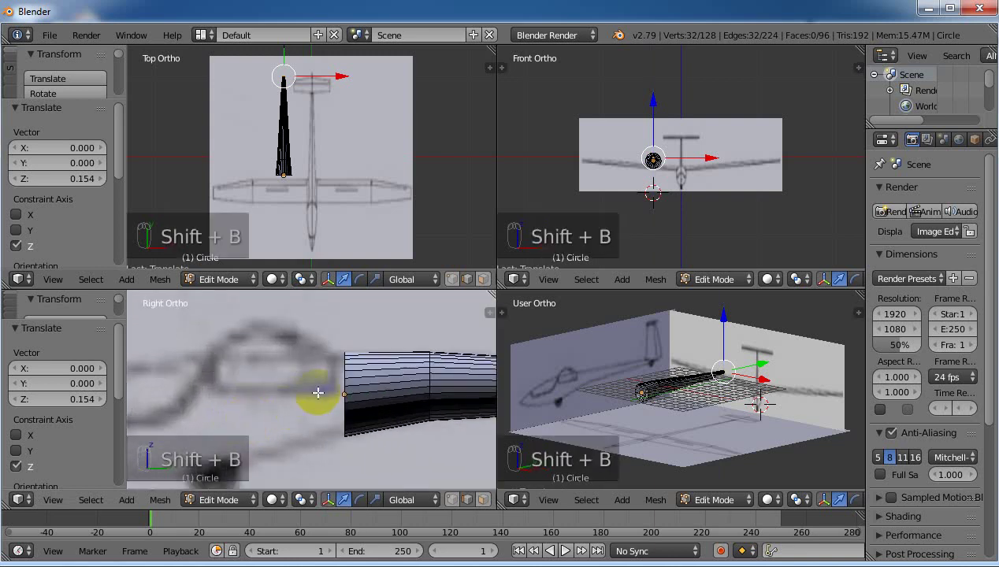
{"action": "right_click", "coordinate": [344, 383]}
{"action": "right_click", "coordinate": [345, 383], "text": "alt"}
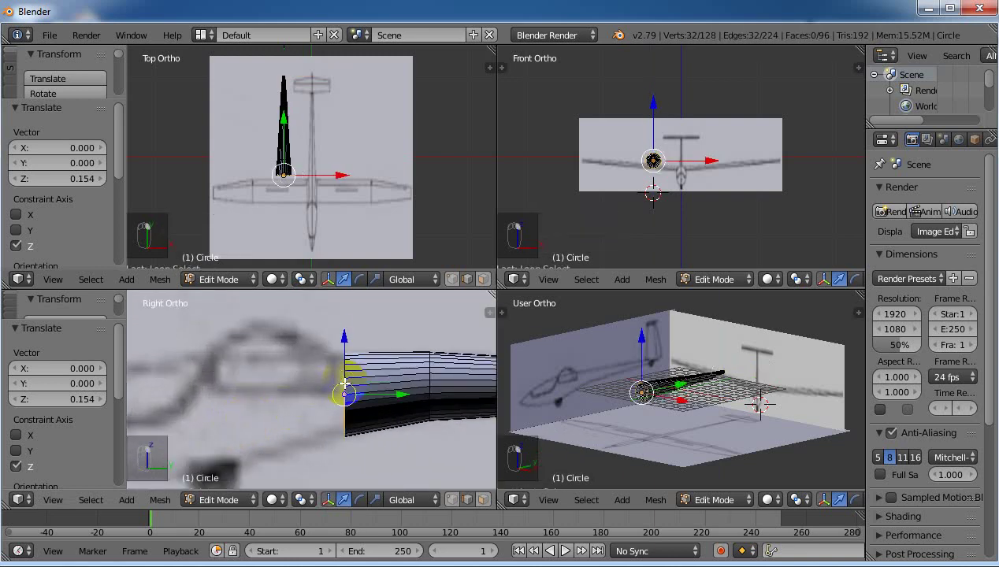
{"action": "mouse_move", "coordinate": [344, 383]}
{"action": "middle_mouse_down"}
{"action": "mouse_move", "coordinate": [345, 396]}
{"action": "mouse_move", "coordinate": [331, 386]}
{"action": "middle_mouse_up"}
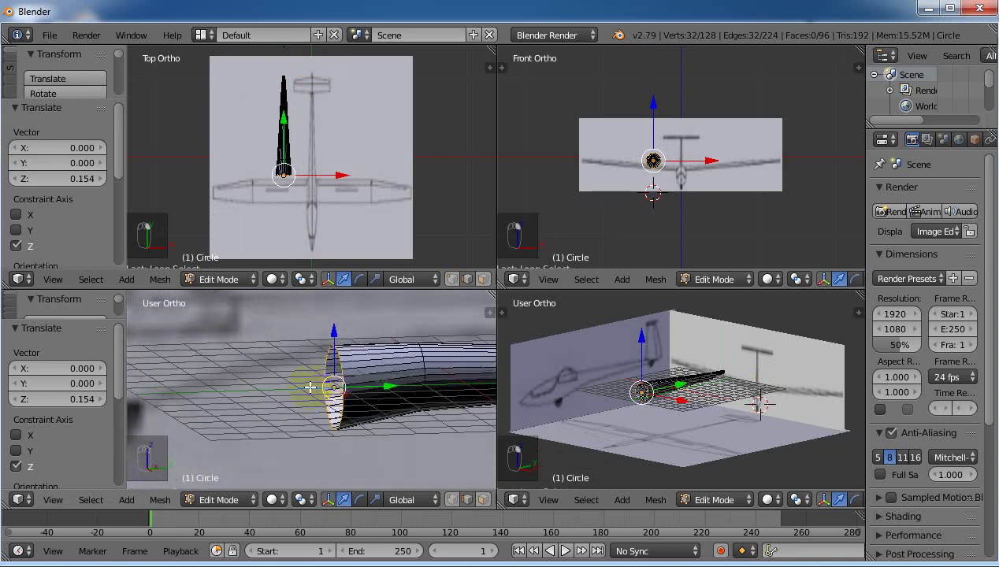
{"action": "key", "text": "KP_3"}
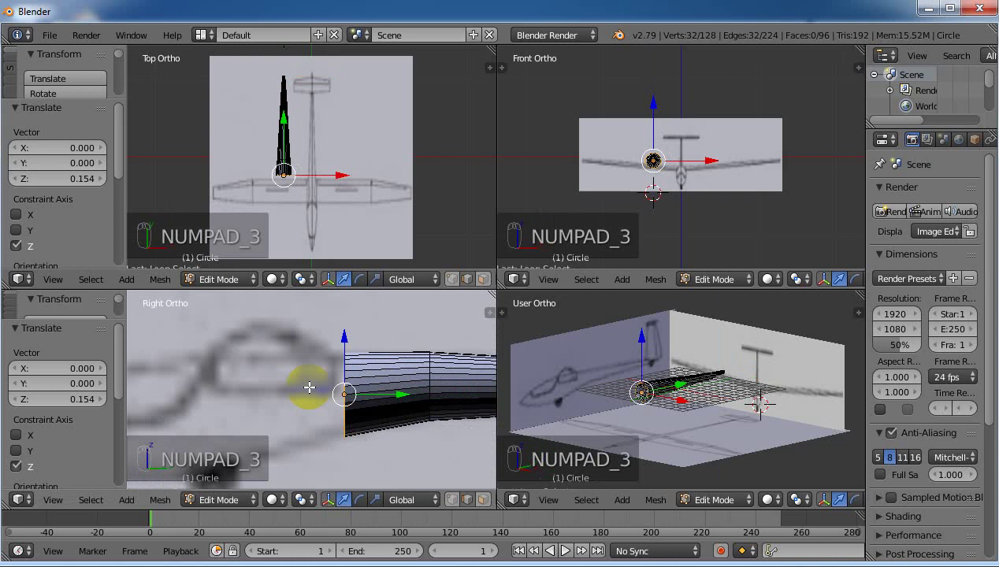
{"action": "key", "text": "e"}
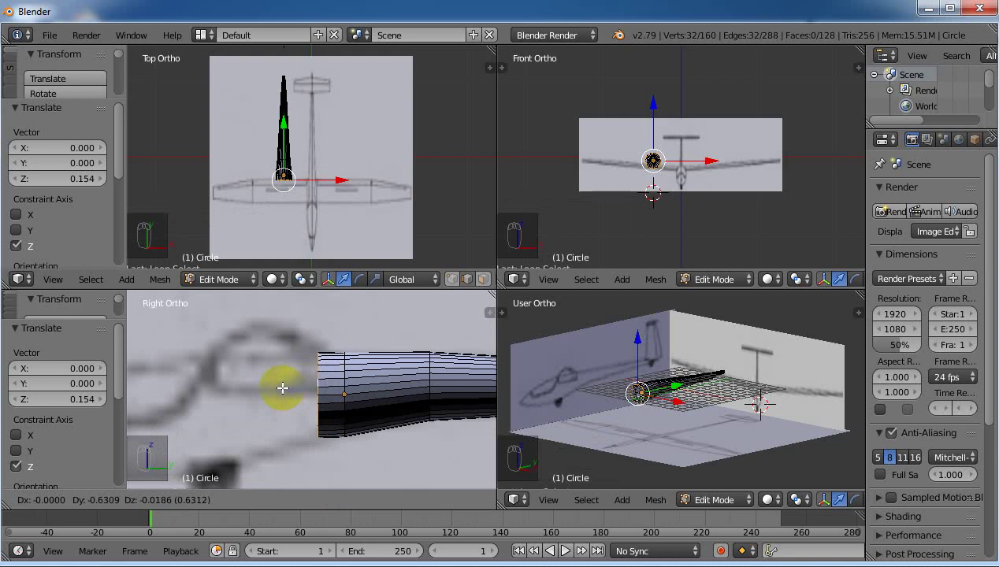
{"action": "key", "text": "y"}
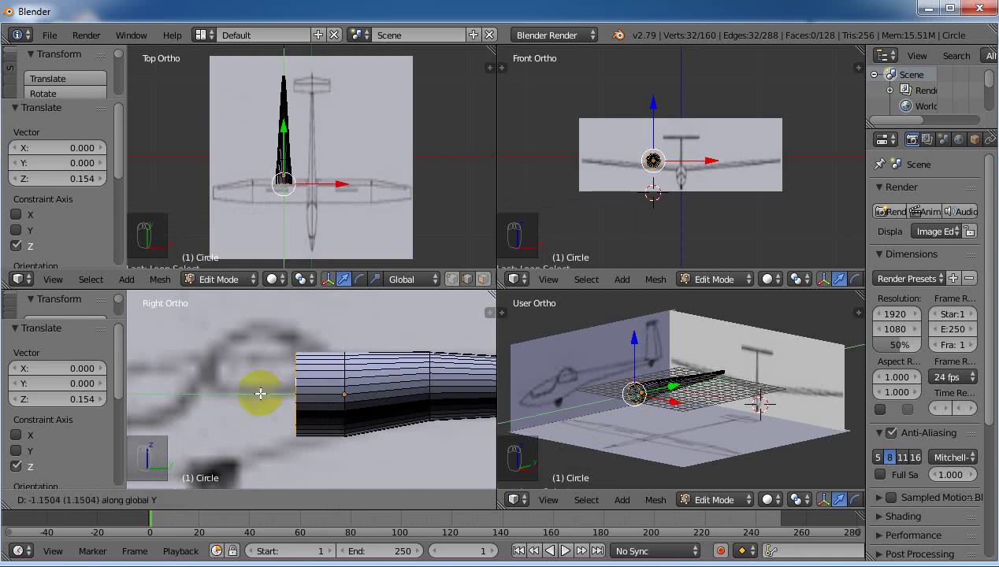
{"action": "left_click", "coordinate": [301, 402]}
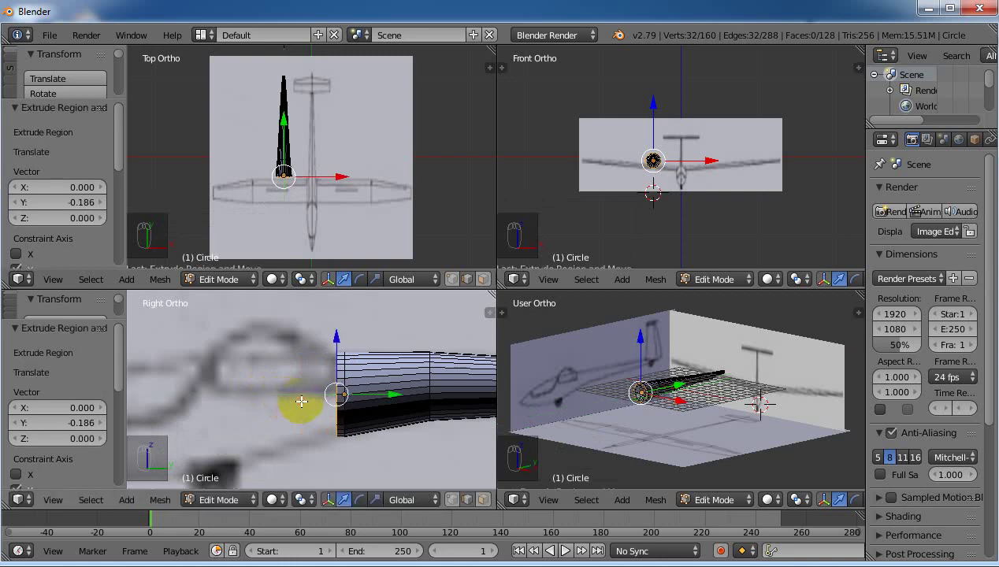
Step: Extrude the cockpit-end ring -0.891 along the global Y axis and scale it to 1.353
{"action": "key", "text": "e"}
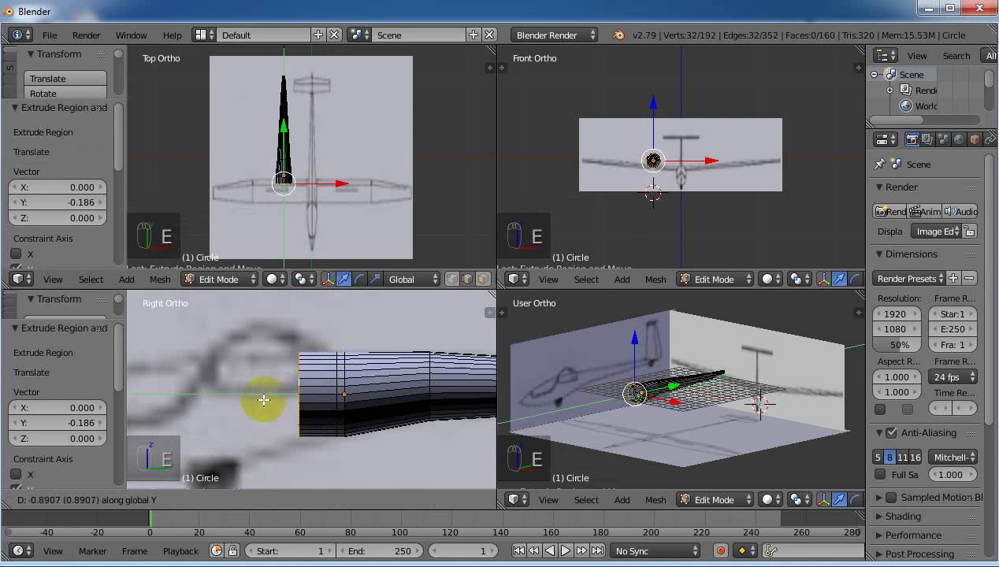
{"action": "left_click", "coordinate": [264, 400]}
{"action": "key", "text": "s"}
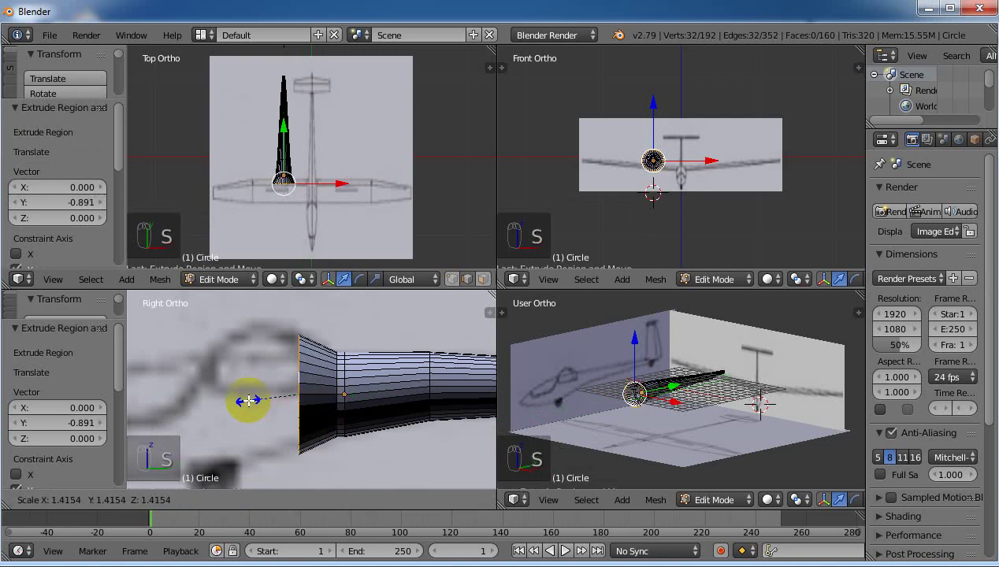
{"action": "left_click", "coordinate": [249, 401]}
Step: Extrude the cockpit-end ring -0.761 along the global Y axis and scale its end to 1.242
{"action": "key", "text": "e"}
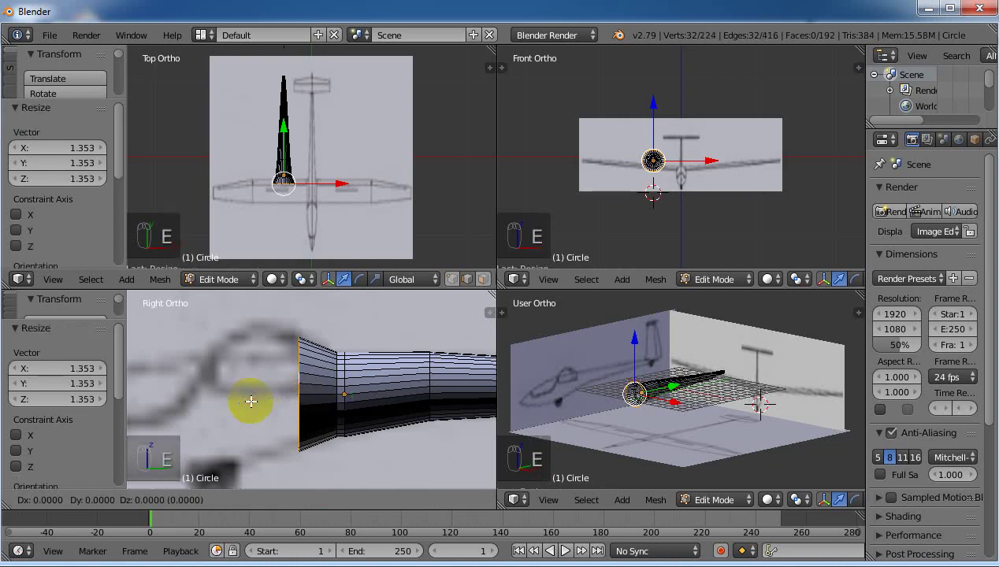
{"action": "key", "text": "y"}
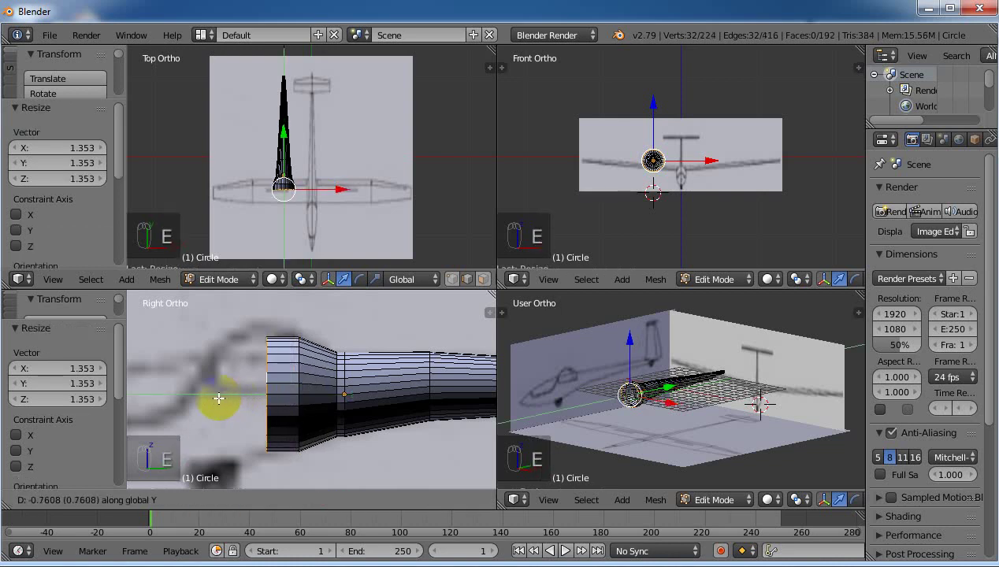
{"action": "left_click", "coordinate": [218, 399]}
{"action": "key", "text": "s"}
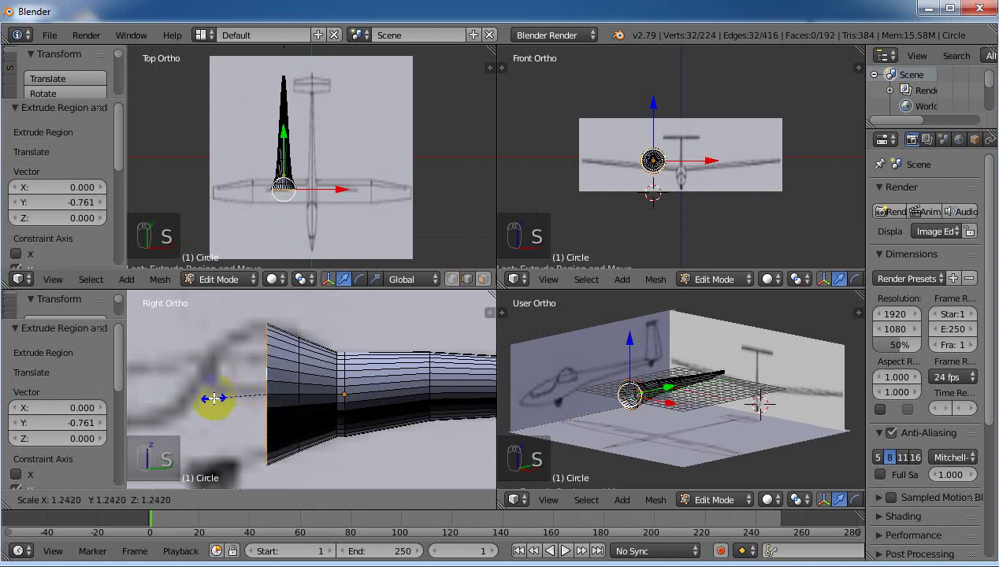
{"action": "left_click", "coordinate": [213, 399]}
Step: Extrude the widened cockpit ring -0.891 along the global Y axis and scale its end to 1.068
{"action": "key", "text": "e"}
{"action": "key", "text": "y"}
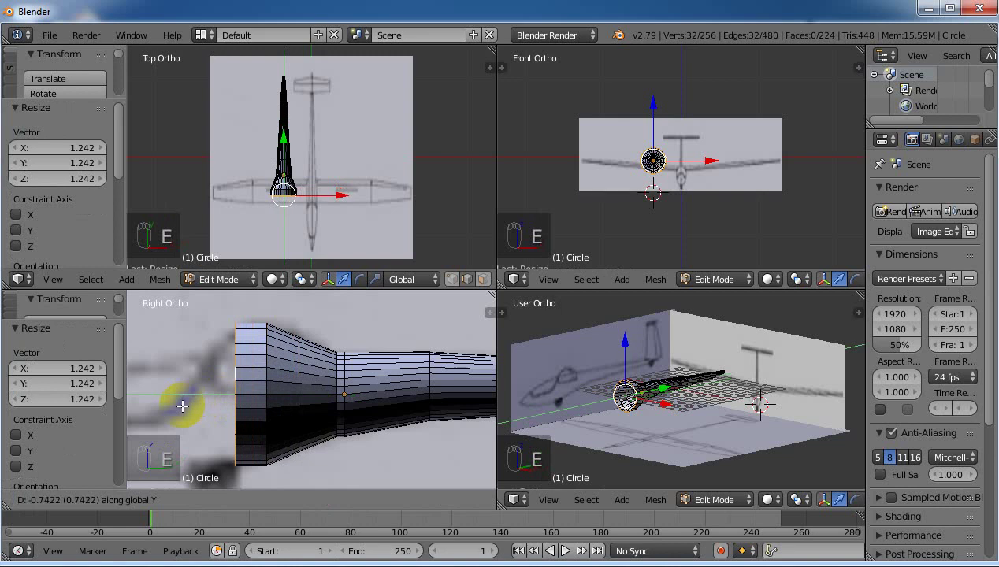
{"action": "left_click", "coordinate": [170, 403]}
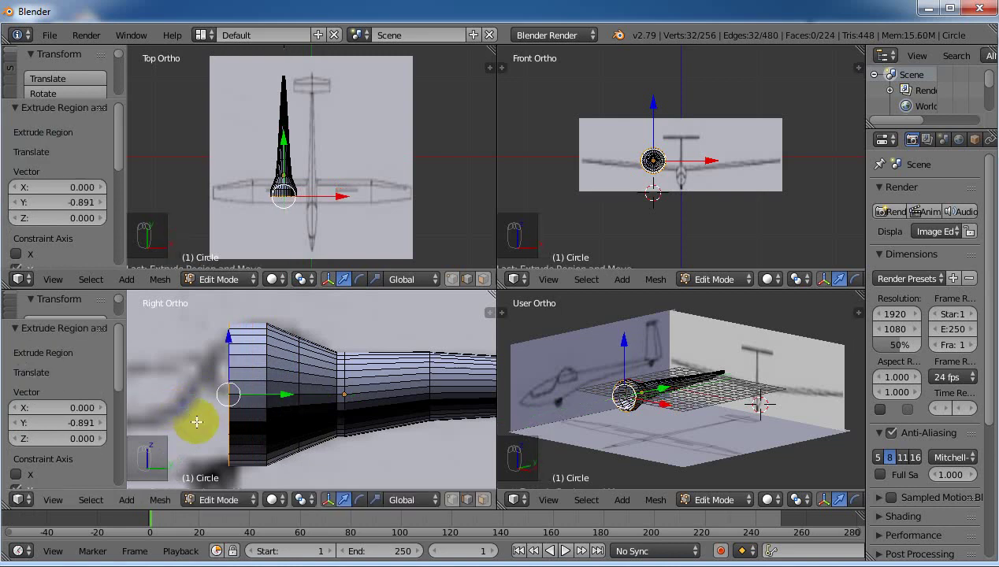
{"action": "scroll", "coordinate": [197, 422], "scroll_direction": "down", "scroll_amount": 1}
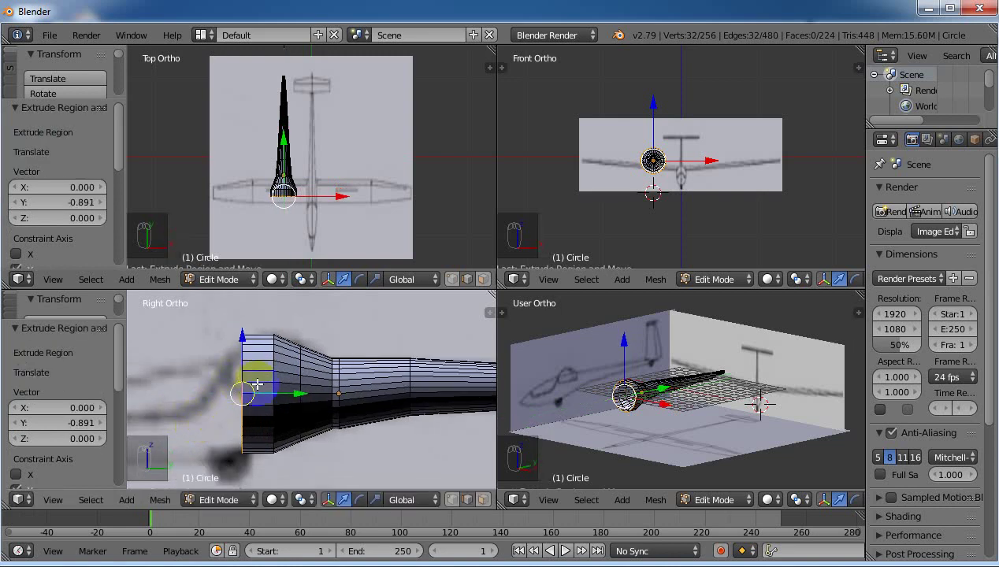
{"action": "key", "text": "s"}
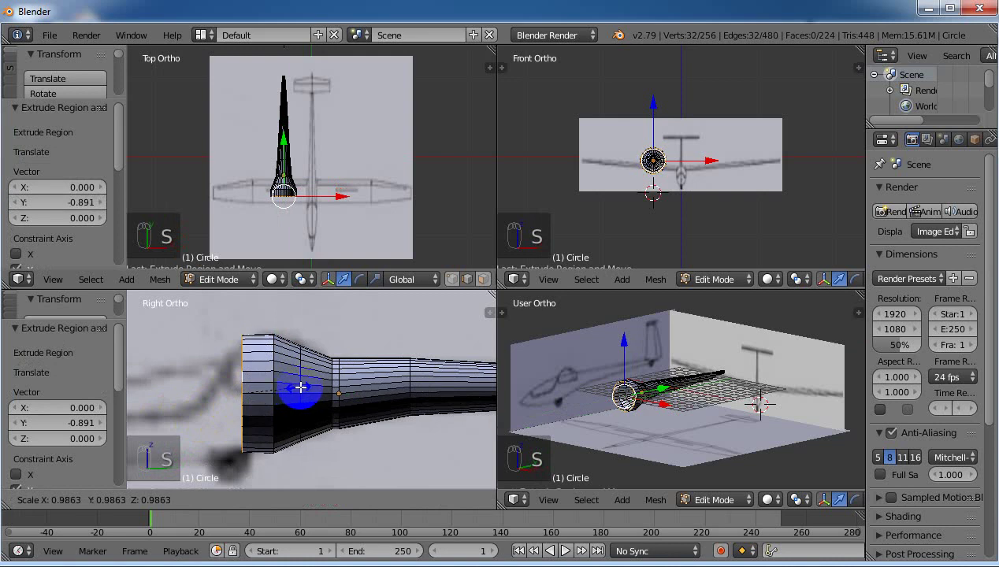
{"action": "left_click", "coordinate": [300, 387]}
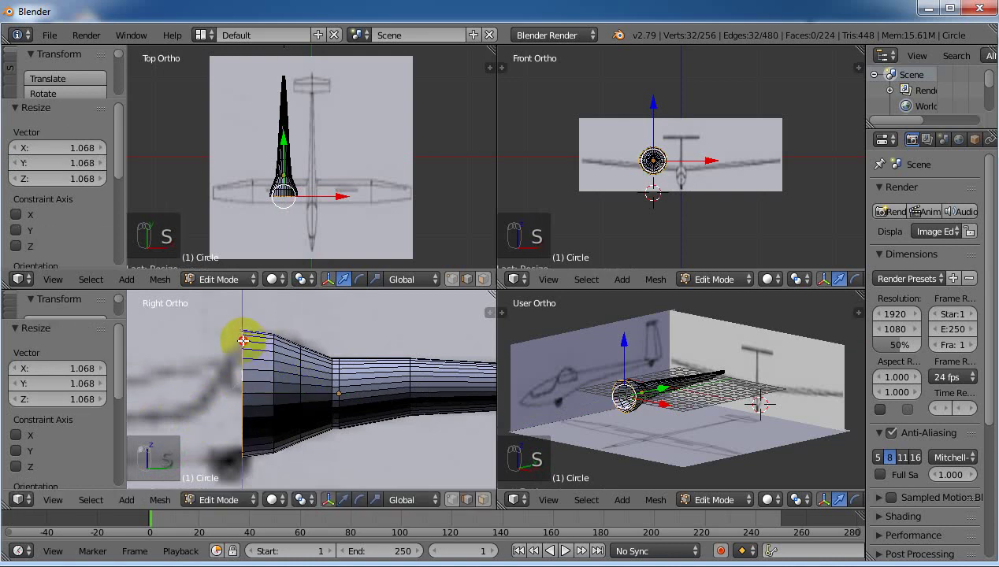
Step: Move the open cockpit ring -0.111 along the global Z axis to follow the side image
{"action": "key", "text": "g"}
{"action": "key", "text": "z"}
{"action": "left_click", "coordinate": [244, 342]}
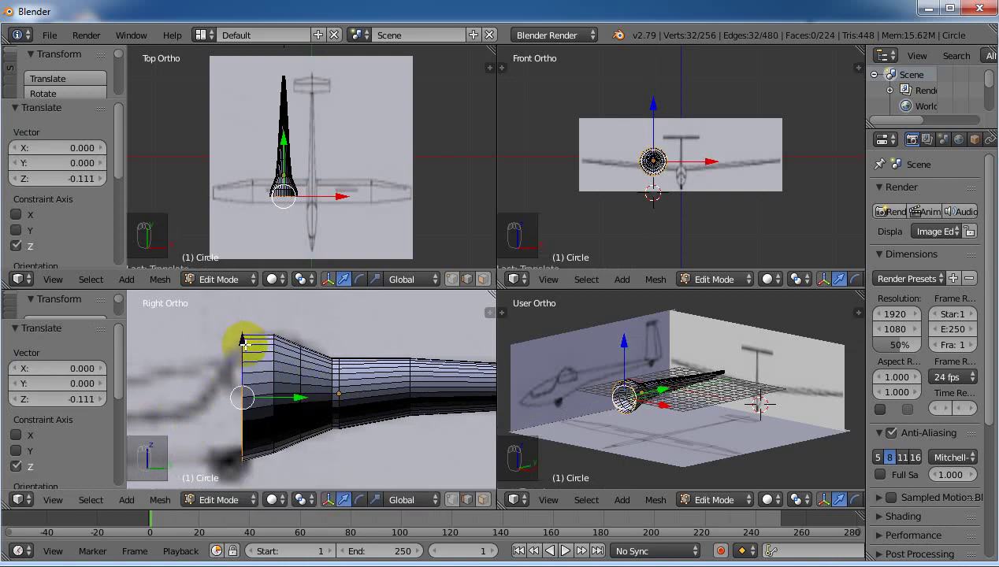
Step: Extrude the cockpit ring -0.713 along the global Y axis, with its end scaled to 0.919 and shifted -0.245 along Z
{"action": "key", "text": "e"}
{"action": "left_click_drag", "start_coordinate": [281, 429], "coordinate": [274, 426]}
{"action": "key", "text": "s"}
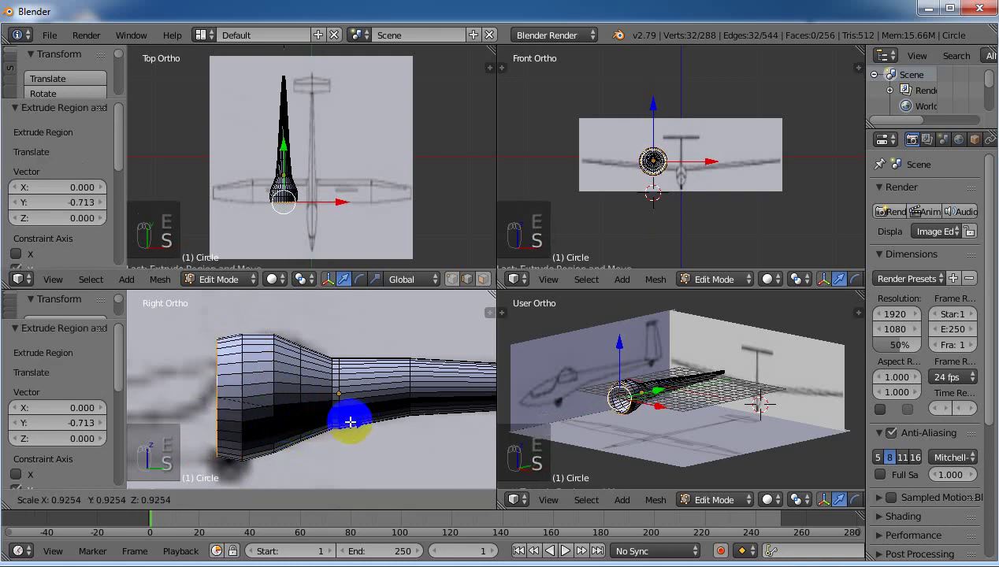
{"action": "left_click", "coordinate": [352, 409]}
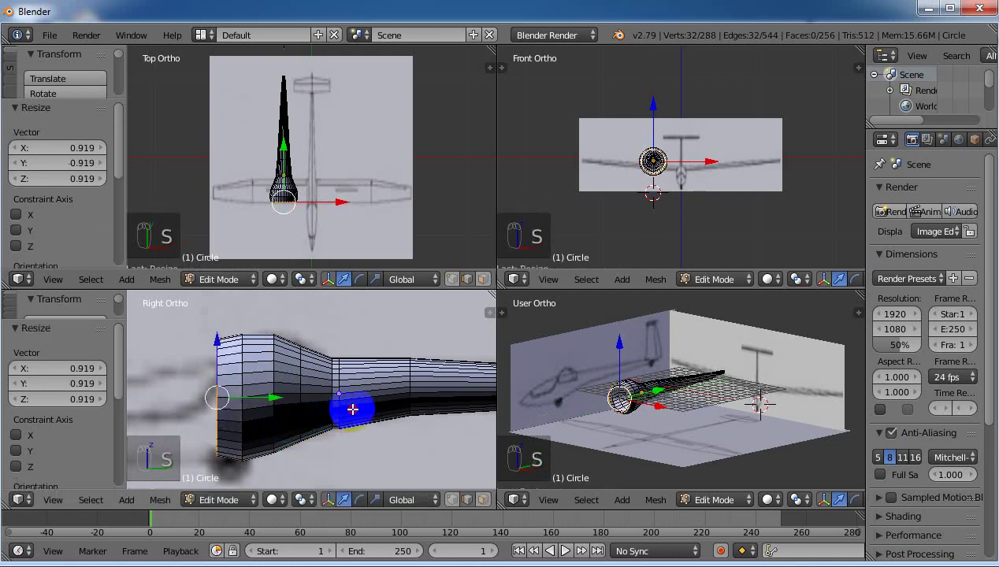
{"action": "left_click_drag", "start_coordinate": [216, 339], "coordinate": [219, 347]}
Step: Extrude the open front ring -1.603 along the global Y axis, with its end shrunk and shifted -0.321 along Z
{"action": "key", "text": "e"}
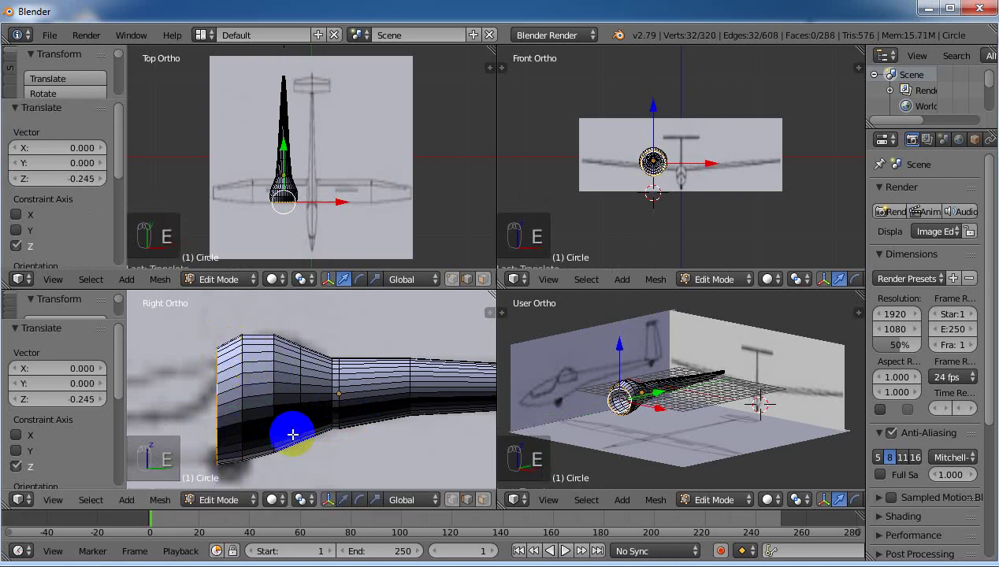
{"action": "left_click", "coordinate": [240, 435]}
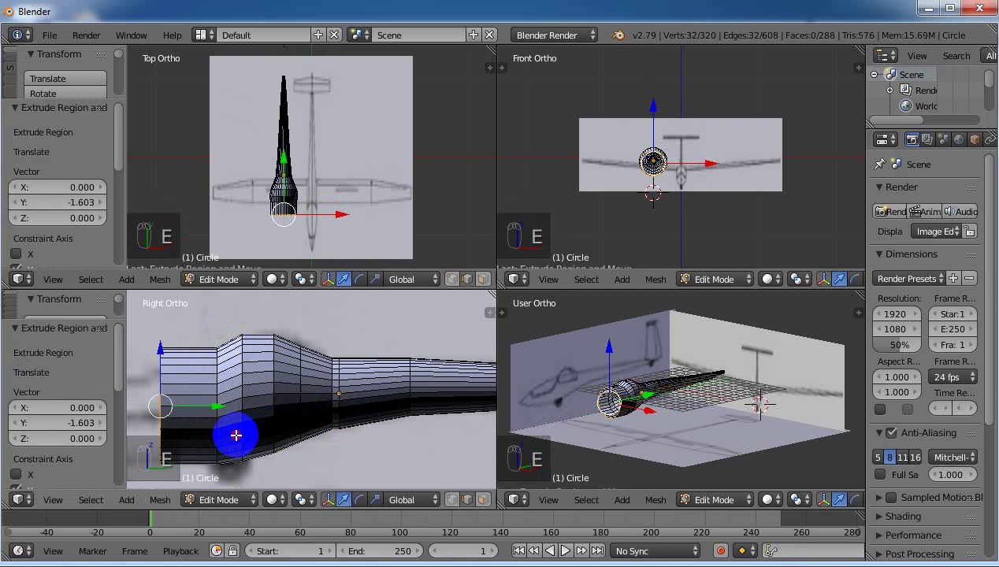
{"action": "scroll", "coordinate": [265, 418], "scroll_direction": "down", "scroll_amount": 1}
{"action": "key", "text": "s"}
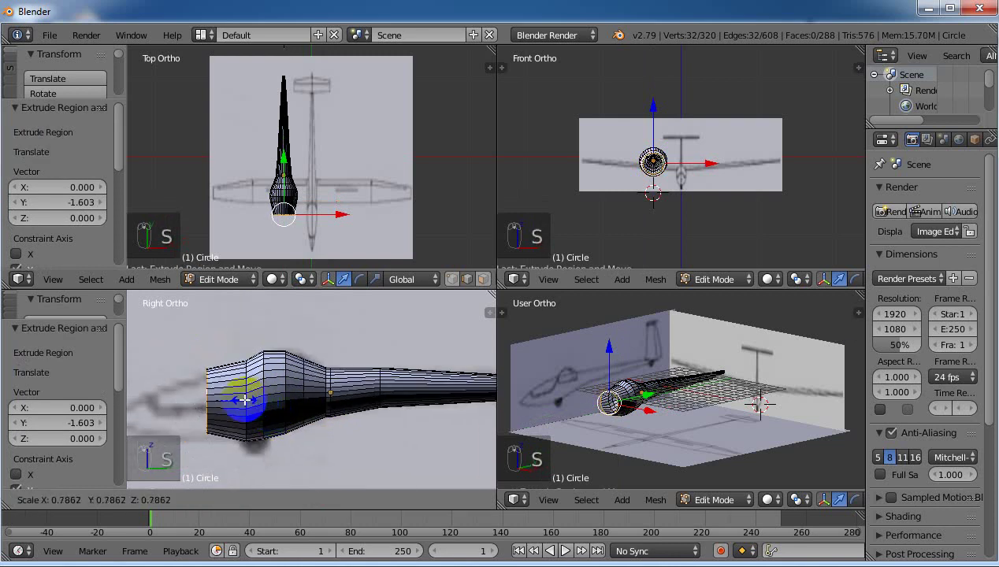
{"action": "left_click", "coordinate": [219, 370]}
{"action": "mouse_move", "coordinate": [209, 346]}
{"action": "left_mouse_down"}
{"action": "mouse_move", "coordinate": [205, 339]}
{"action": "mouse_move", "coordinate": [207, 350]}
{"action": "left_mouse_up"}
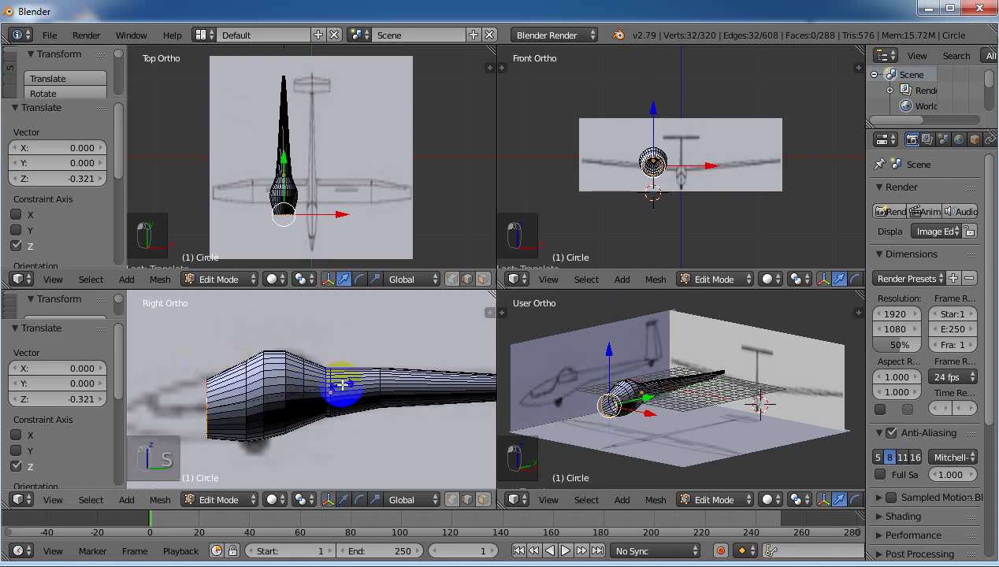
Step: Scale the open front ring to 1.174 and move it 0.128 along the global Z axis to match the canopy outline
{"action": "key", "text": "s"}
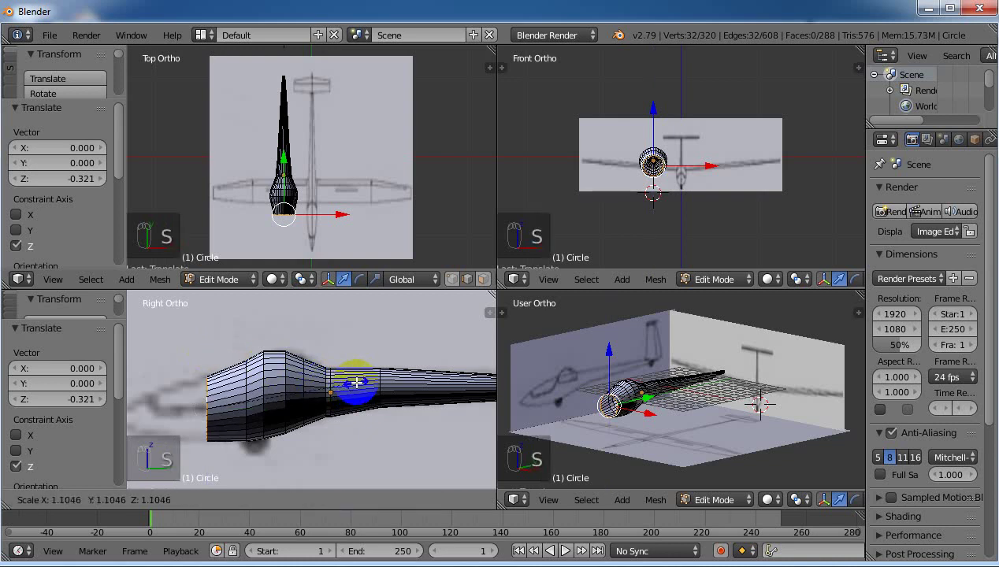
{"action": "left_click", "coordinate": [367, 383]}
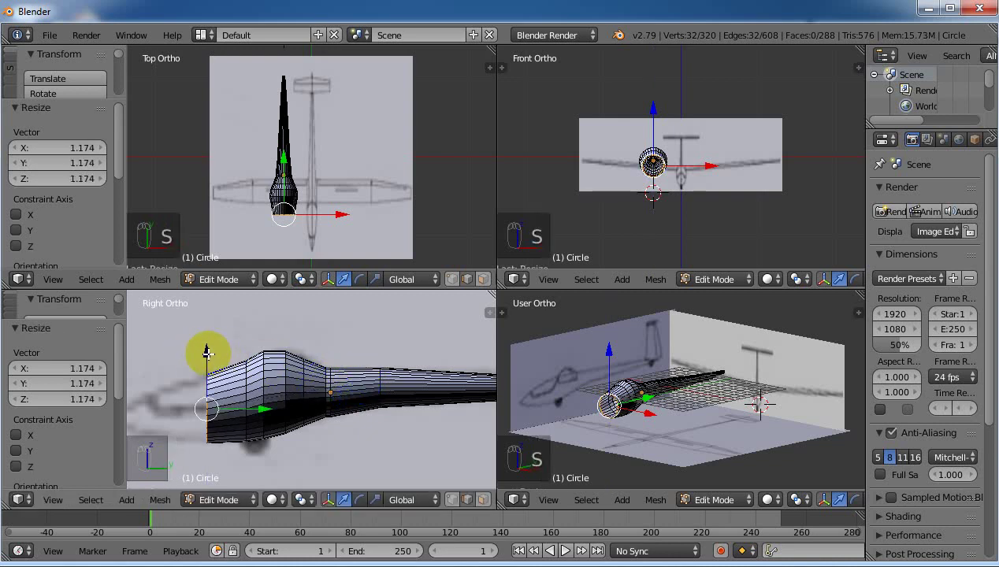
{"action": "key", "text": "g"}
{"action": "key", "text": "z"}
{"action": "left_click", "coordinate": [207, 351]}
Step: Extrude the front ring -2.386 along the global Y axis toward the nose and scale its end to 0.684
{"action": "middle_click_drag", "start_coordinate": [207, 352], "coordinate": [256, 420], "text": "shift"}
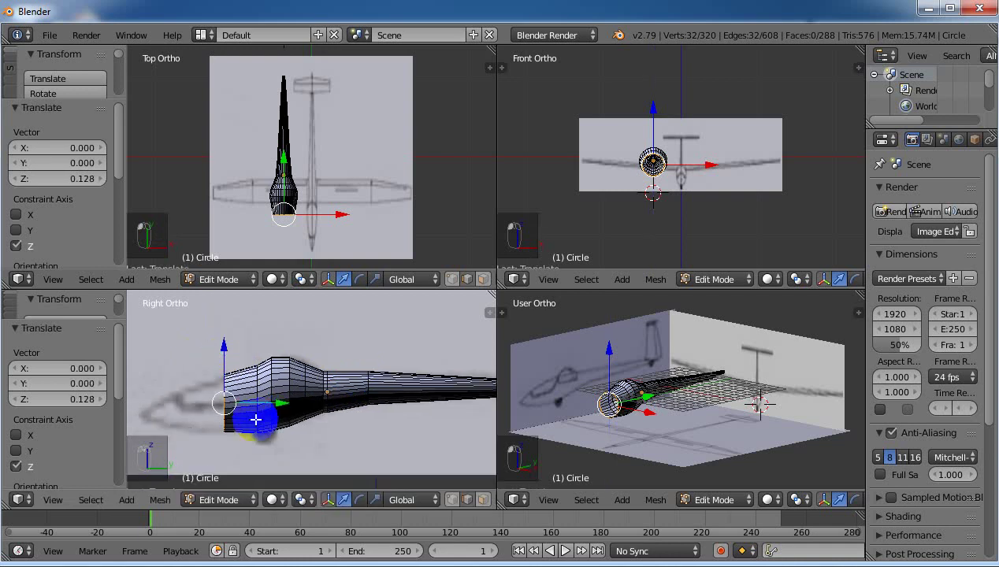
{"action": "key", "text": "e"}
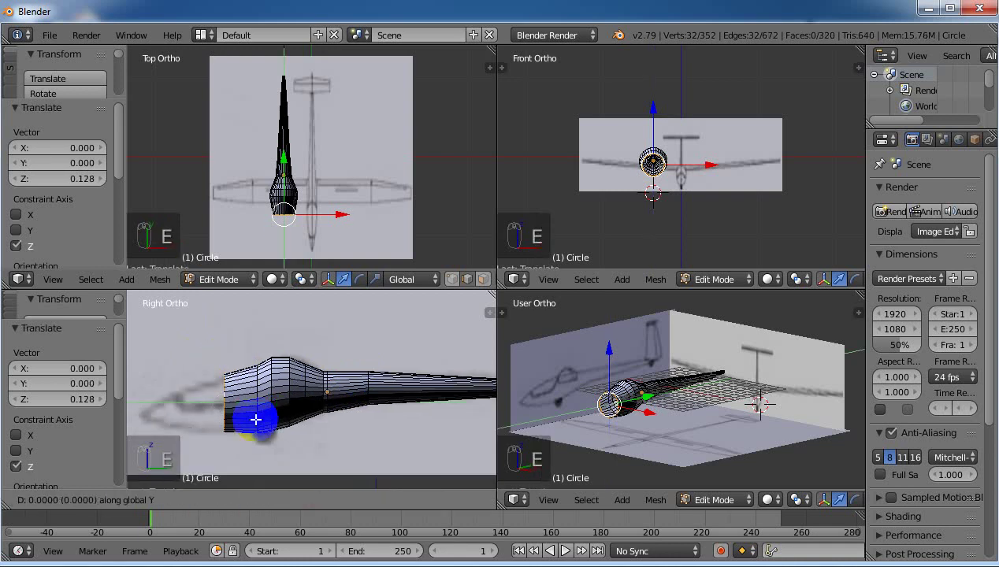
{"action": "left_click", "coordinate": [201, 416]}
{"action": "key", "text": "s"}
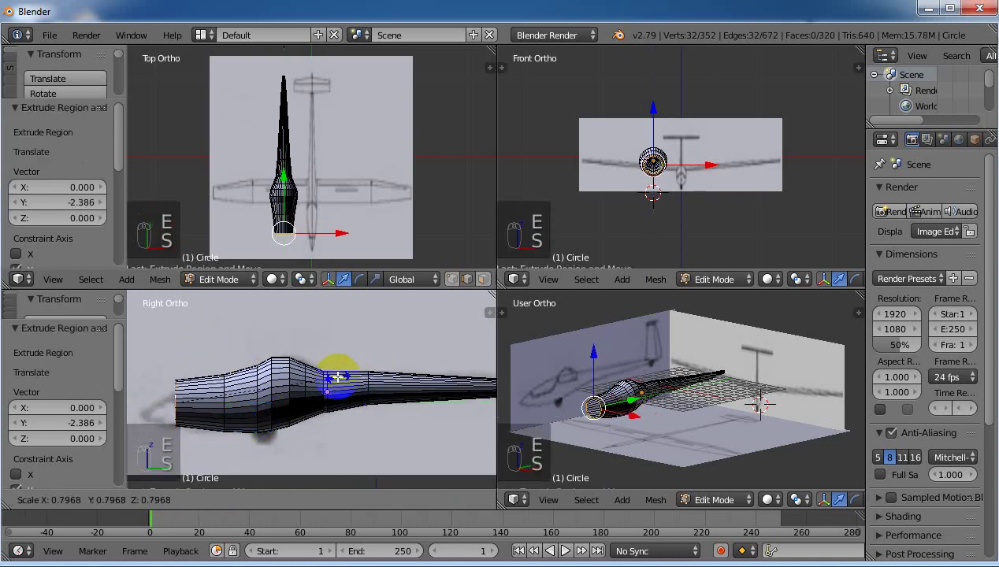
{"action": "left_click", "coordinate": [236, 362]}
Step: Move the nose-side ring -0.269 along the global Z axis to follow the side image
{"action": "key", "text": "g"}
{"action": "key", "text": "y"}
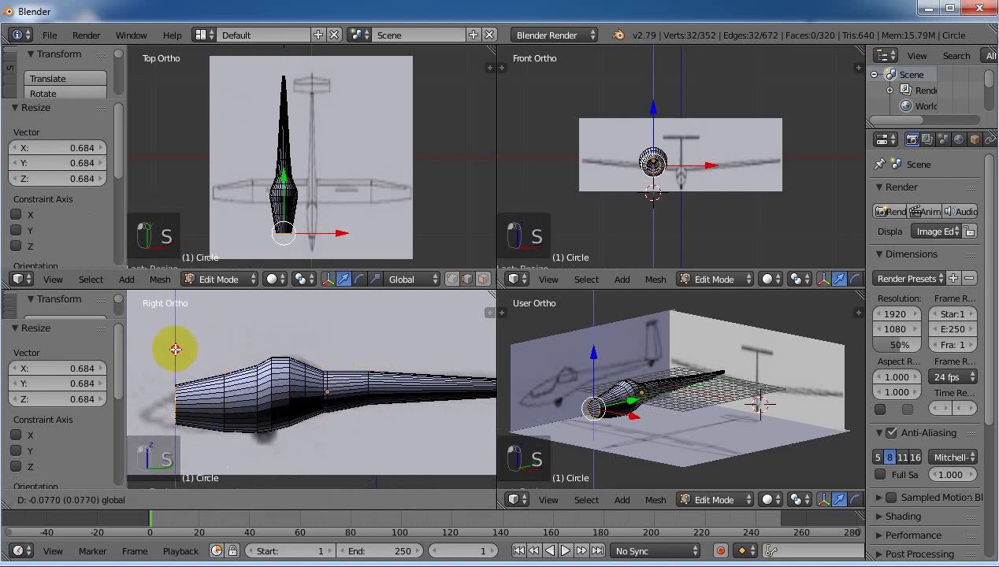
{"action": "left_click", "coordinate": [175, 354]}
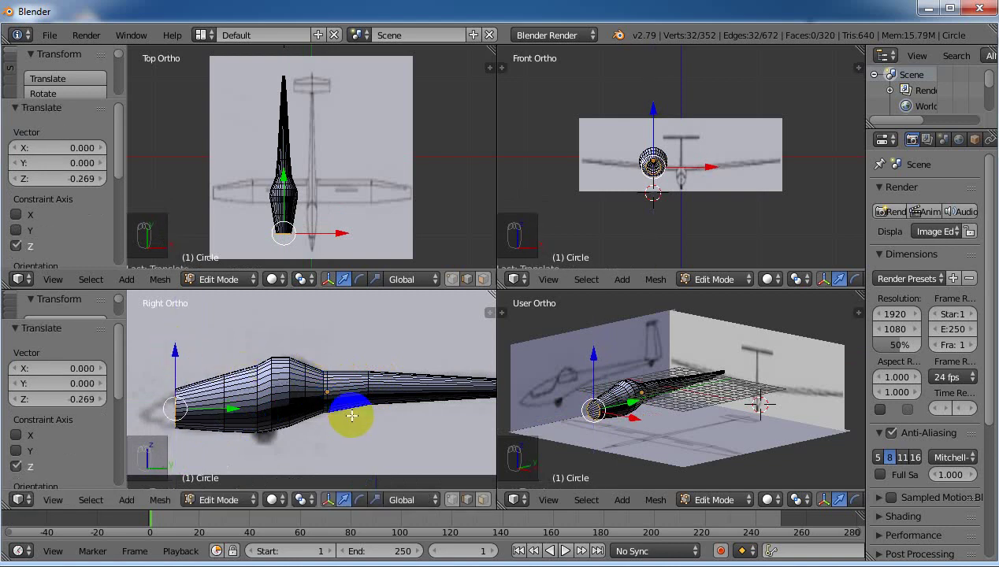
Step: Extrude the ring -1.770 along the global Y axis to the nose tip and scale its end to 0.251
{"action": "key", "text": "e"}
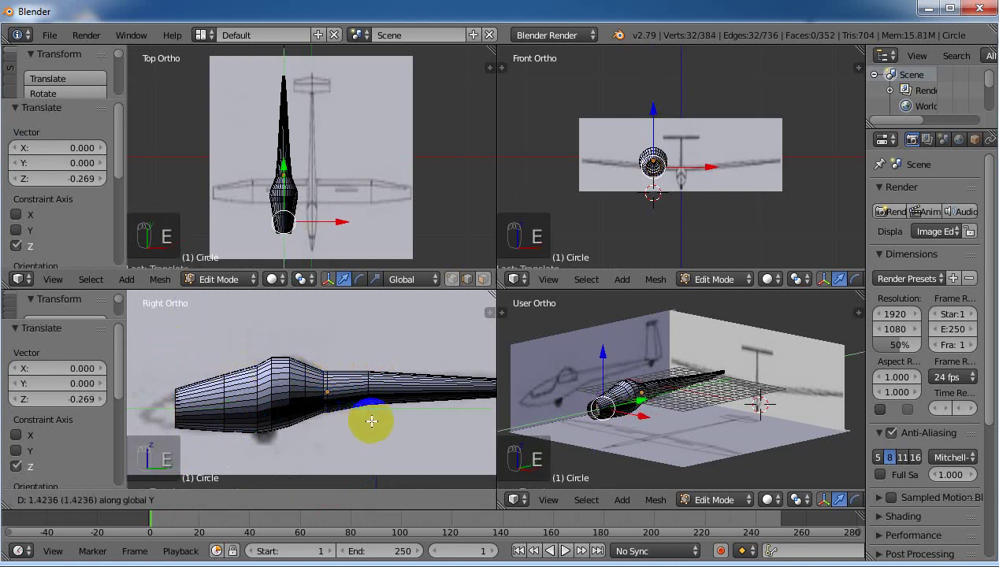
{"action": "left_click", "coordinate": [306, 416]}
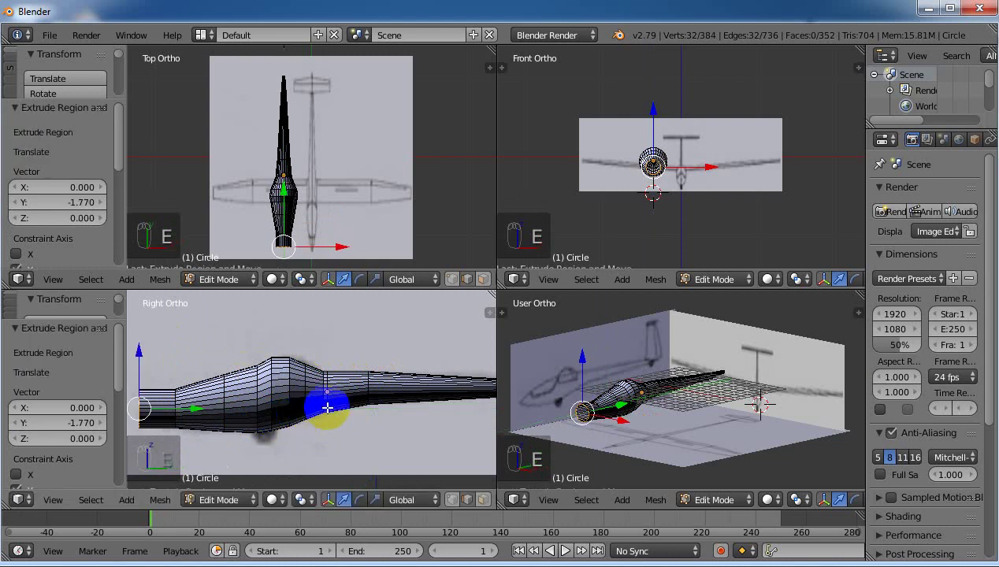
{"action": "key", "text": "s"}
{"action": "left_click", "coordinate": [178, 396]}
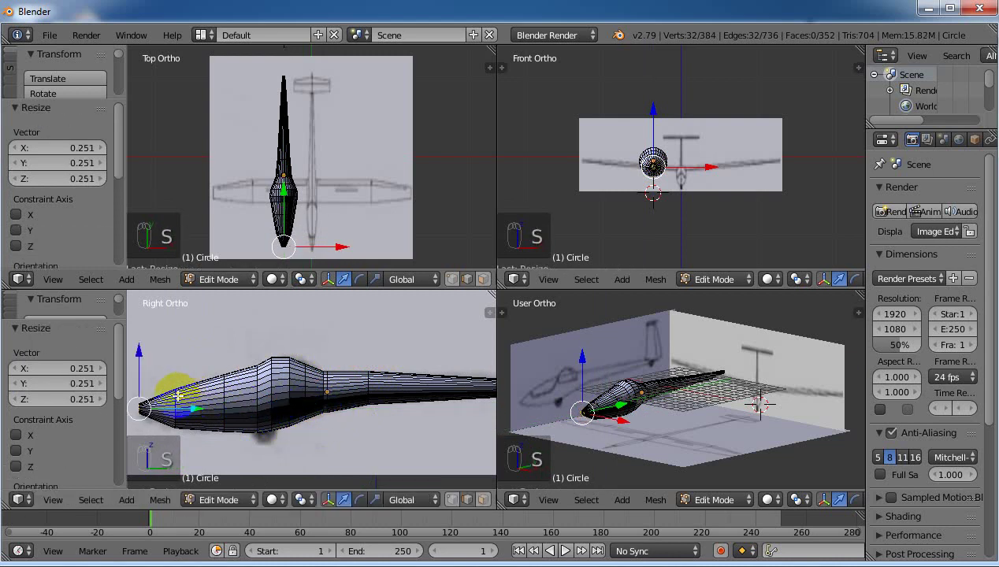
Step: Move the small nose-tip ring -0.192 along the global Z axis
{"action": "key", "text": "g"}
{"action": "key", "text": "z"}
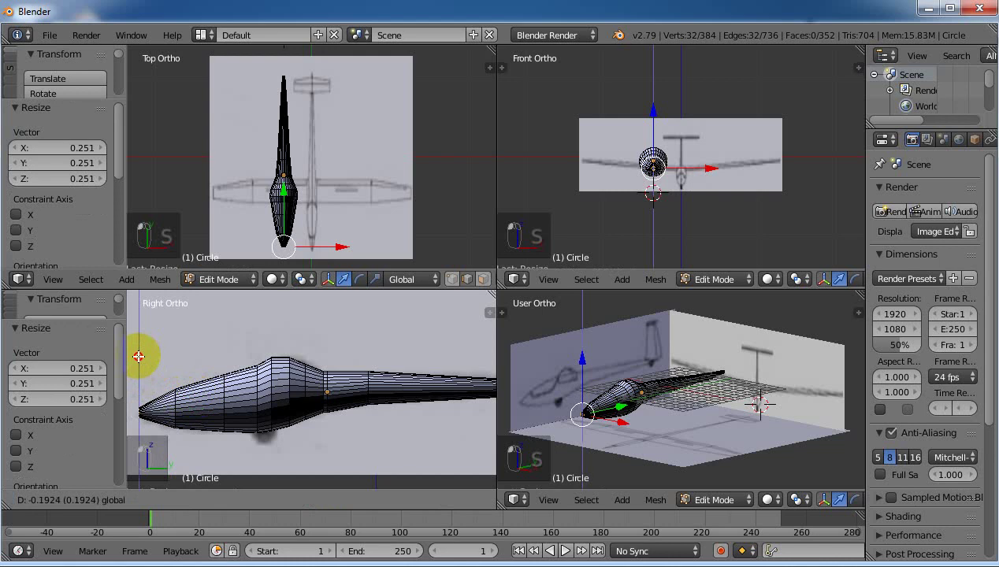
{"action": "left_click", "coordinate": [138, 356]}
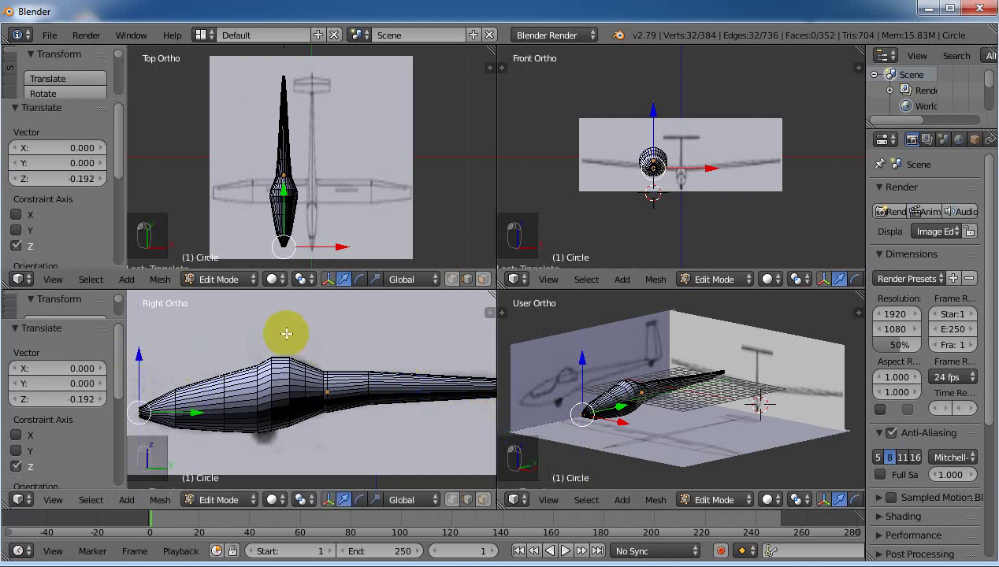
Step: Show the fuselage from the front in the side viewport and select all its vertices in vertex select mode
{"action": "middle_click_drag", "start_coordinate": [284, 333], "coordinate": [397, 363]}
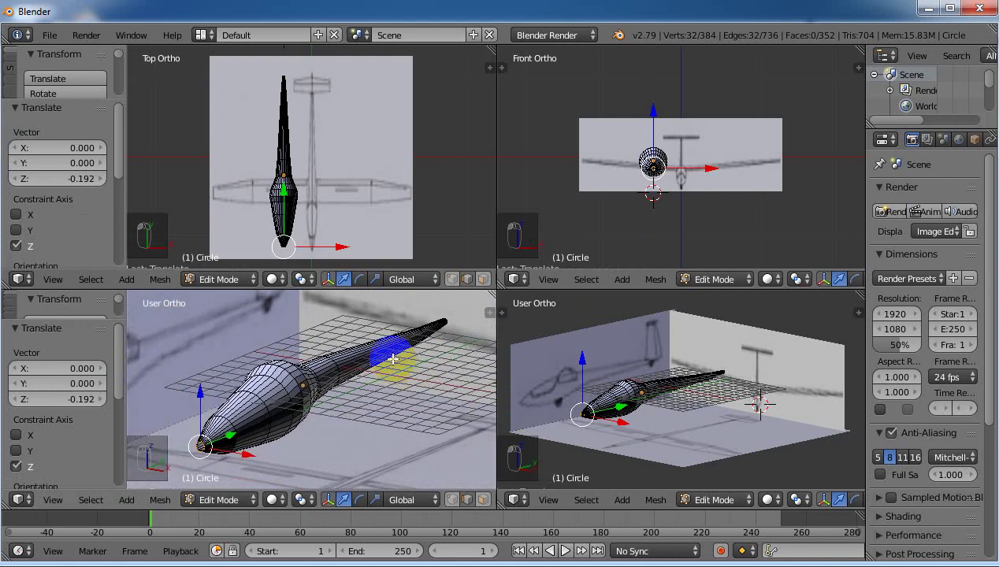
{"action": "key", "text": "KP_1"}
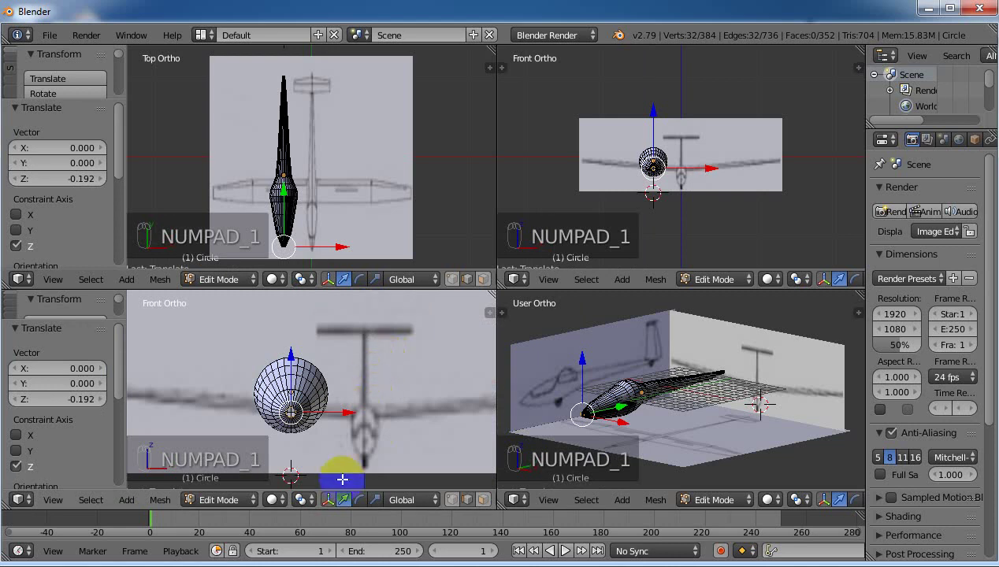
{"action": "left_click", "coordinate": [452, 499]}
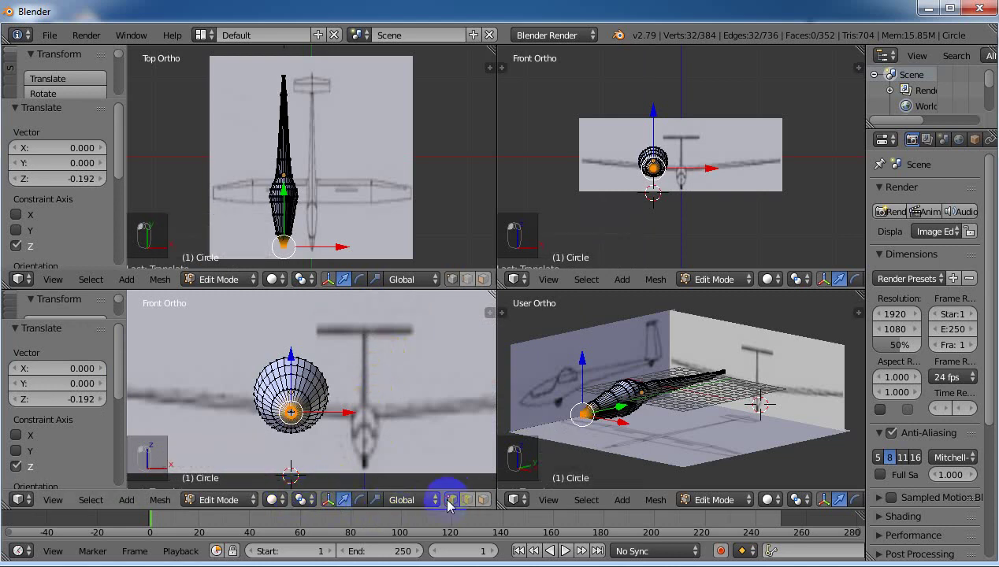
{"action": "key", "text": "a"}
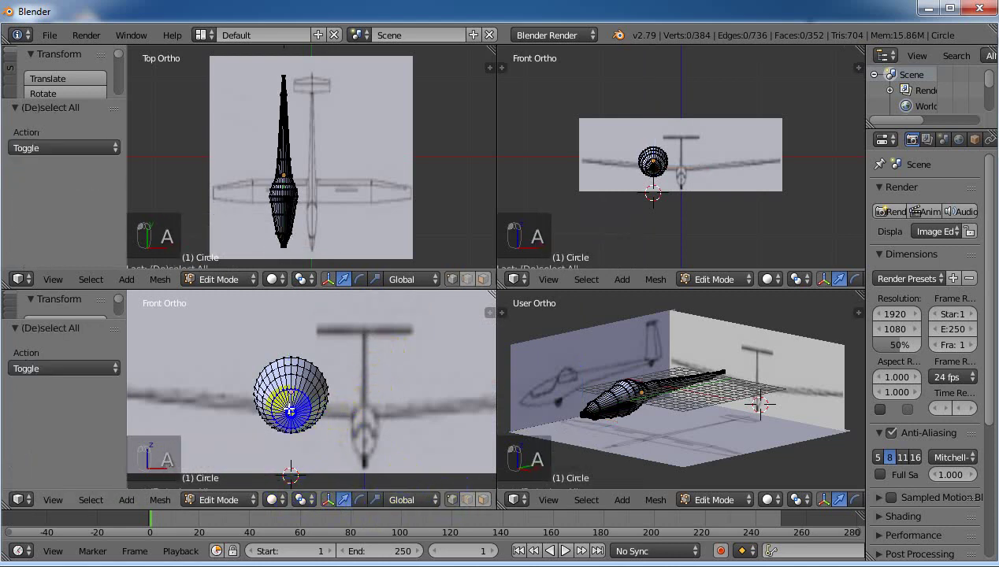
{"action": "key", "text": "a"}
Step: Set the enlarged front view to Wireframe shading and zoom it to a region around the fuselage
{"action": "left_click", "coordinate": [276, 499]}
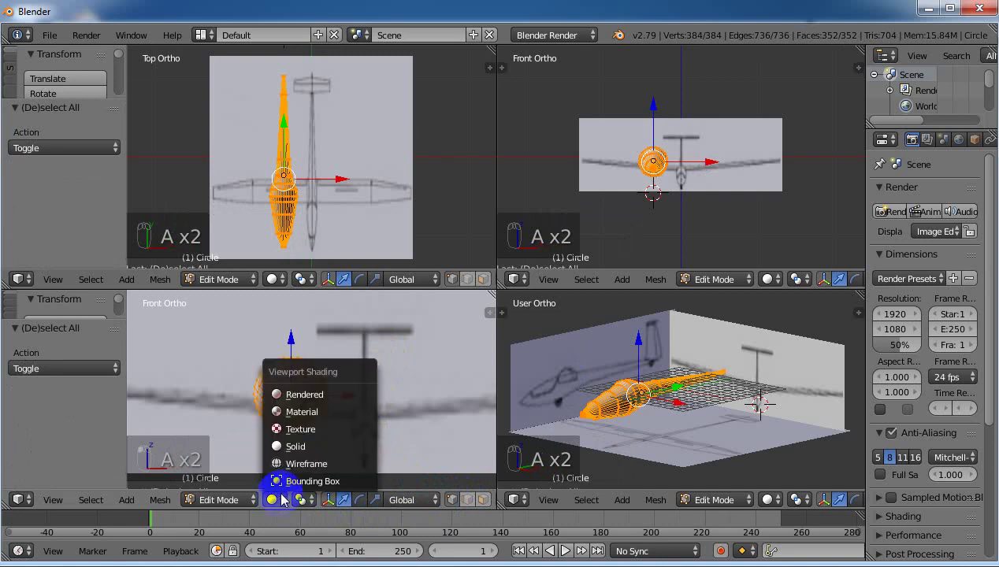
{"action": "left_click", "coordinate": [293, 464]}
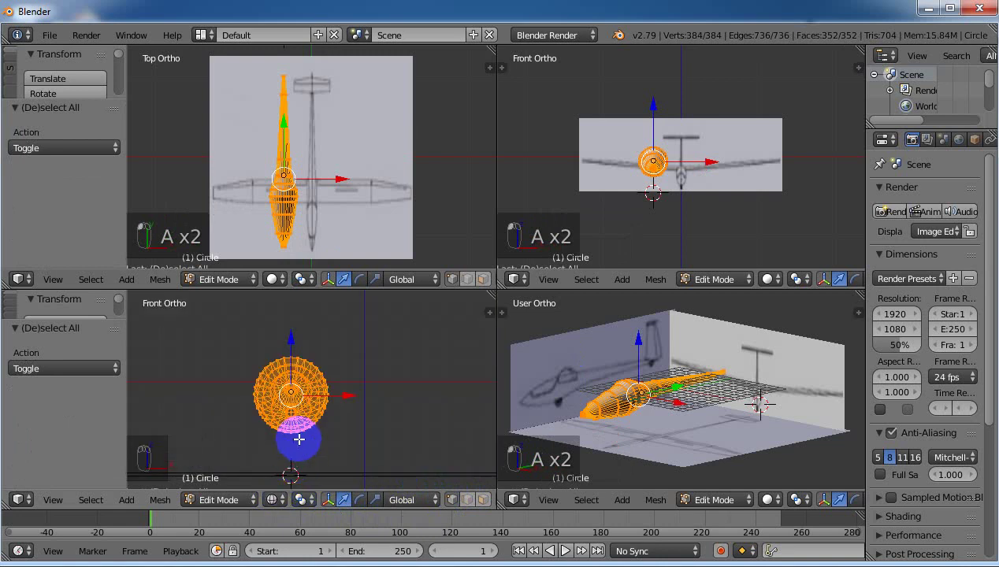
{"action": "key", "text": "shift+b"}
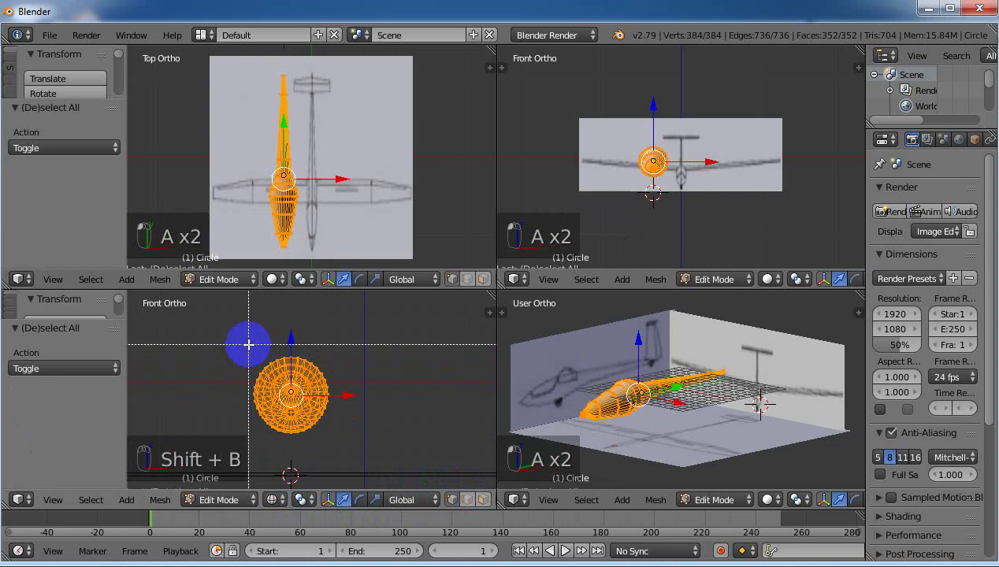
{"action": "left_click_drag", "start_coordinate": [248, 341], "coordinate": [340, 437]}
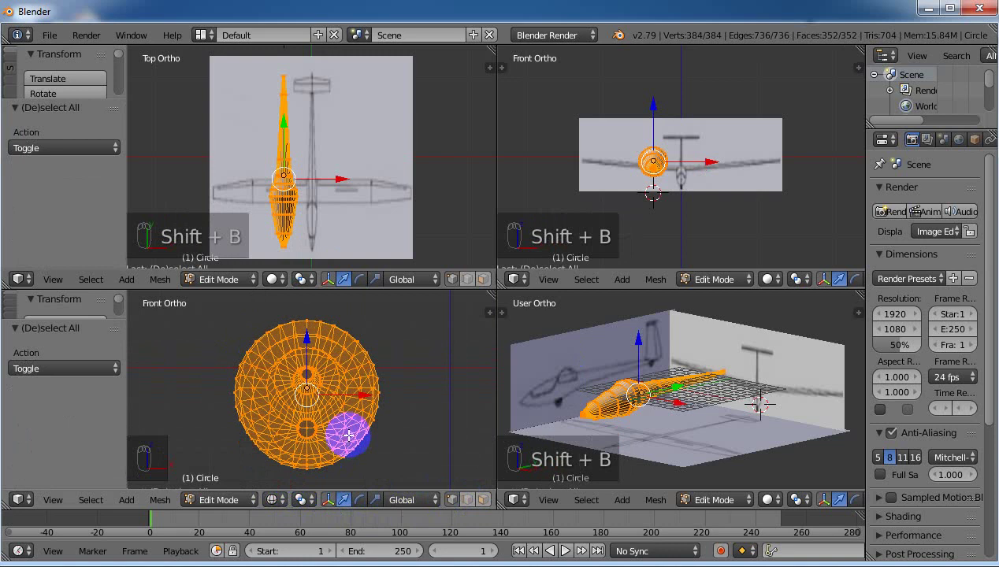
Step: Delete all the fuselage vertices on the negative X side of the centre line in the enlarged front view
{"action": "right_click", "coordinate": [279, 324]}
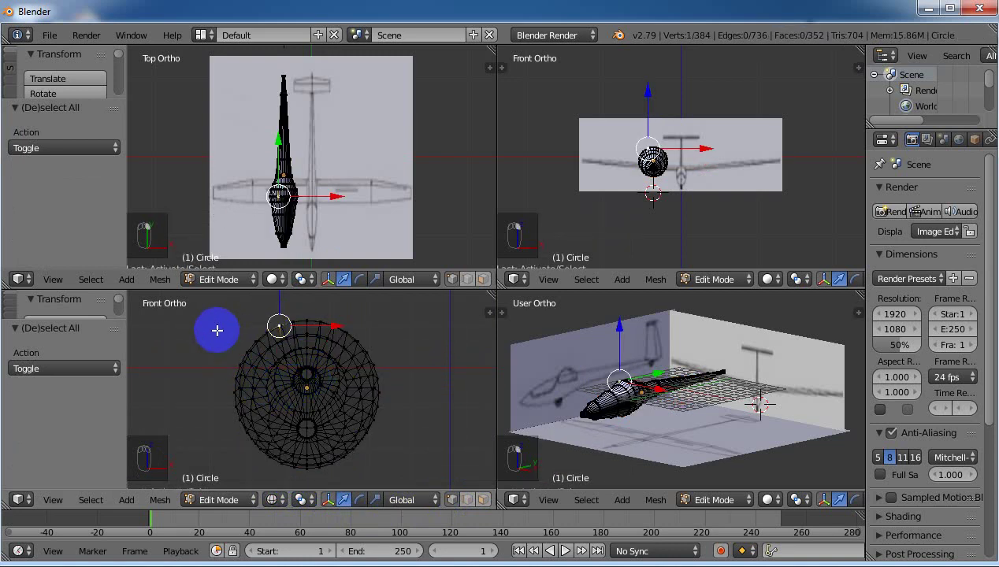
{"action": "key", "text": "b"}
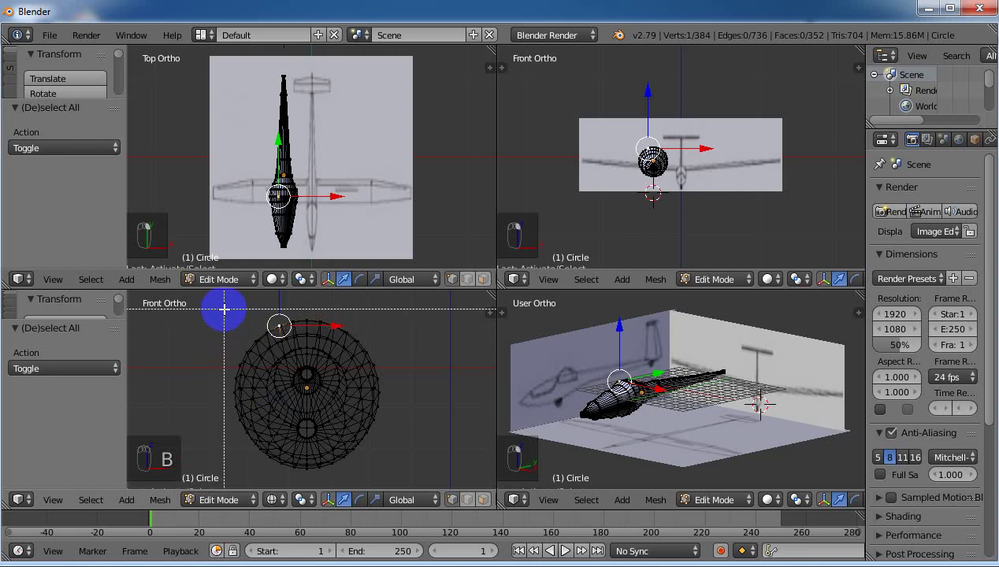
{"action": "left_click_drag", "start_coordinate": [224, 309], "coordinate": [304, 486]}
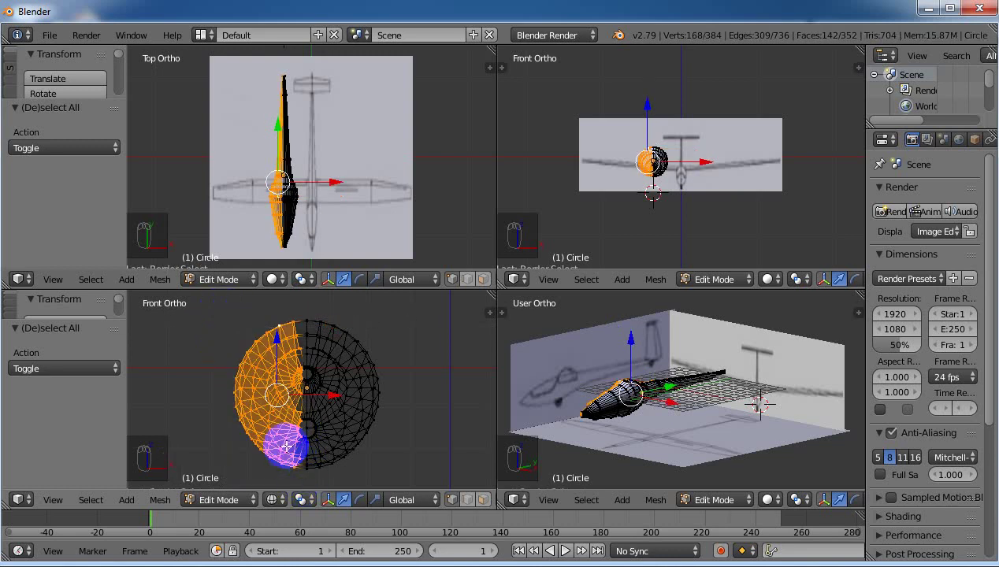
{"action": "key", "text": "x"}
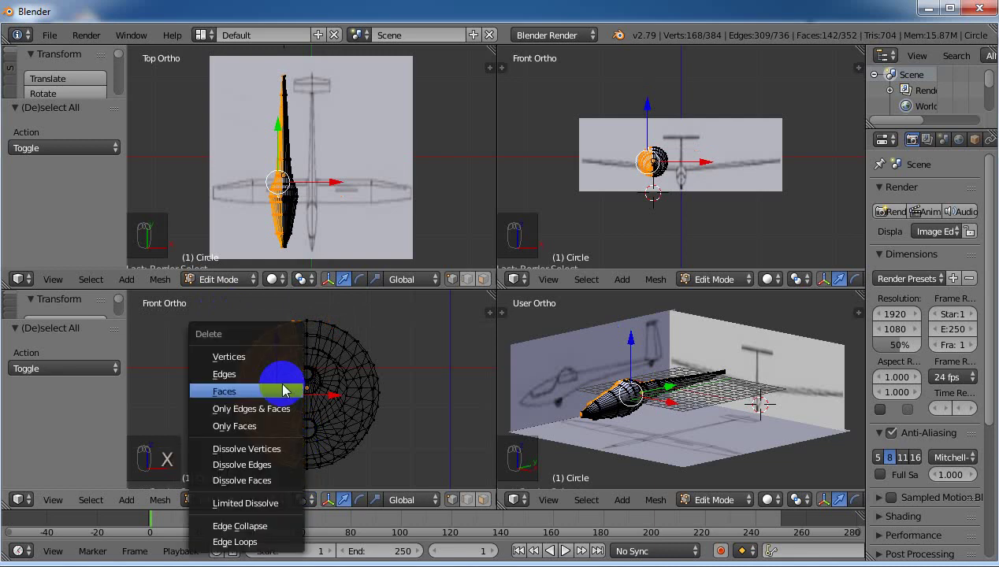
{"action": "left_click", "coordinate": [276, 356]}
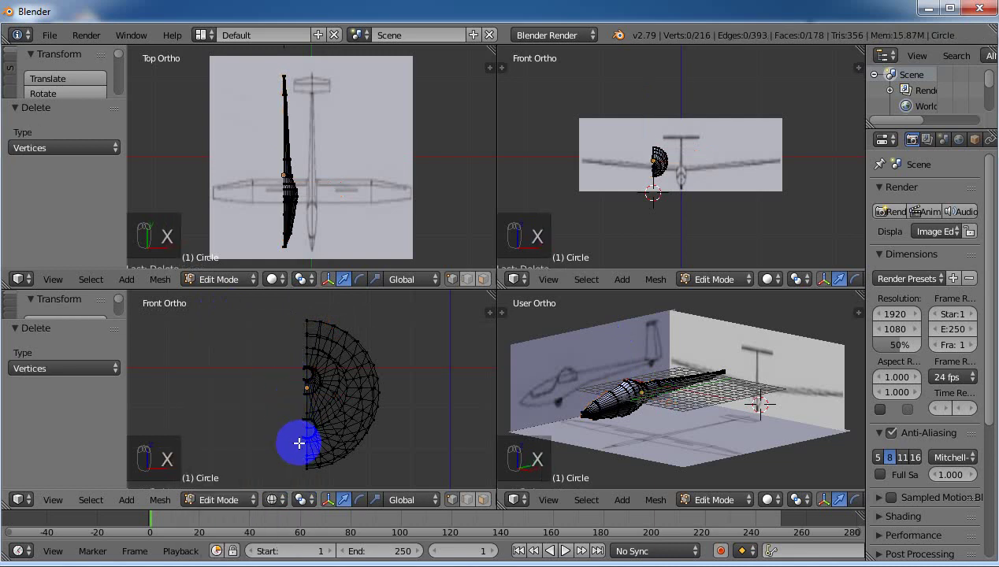
Step: Delete the leftover vertices beyond the centre line around the small nose-tip ring
{"action": "key", "text": "shift+b"}
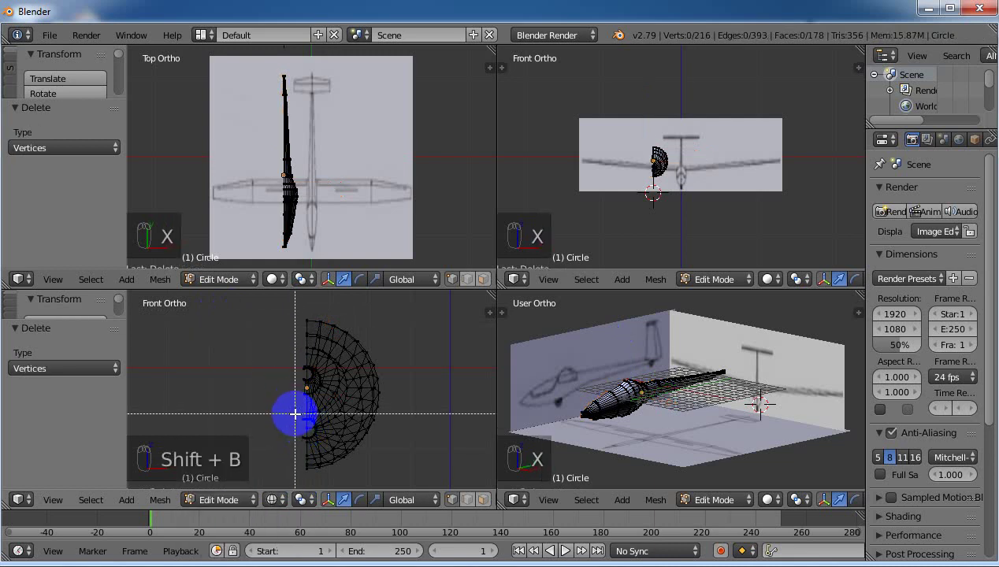
{"action": "left_click_drag", "start_coordinate": [296, 412], "coordinate": [319, 451]}
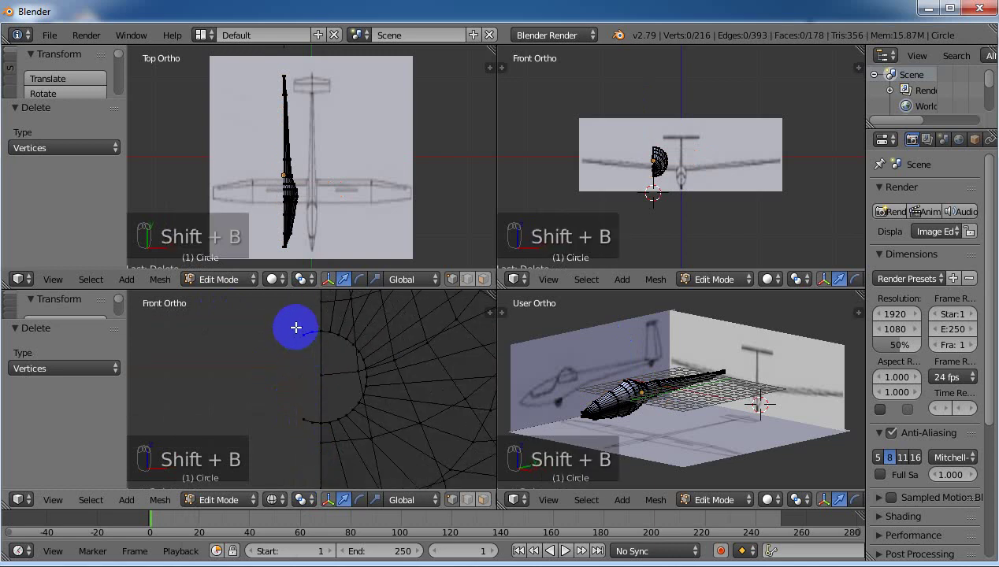
{"action": "right_click", "coordinate": [301, 333]}
{"action": "key", "text": "b"}
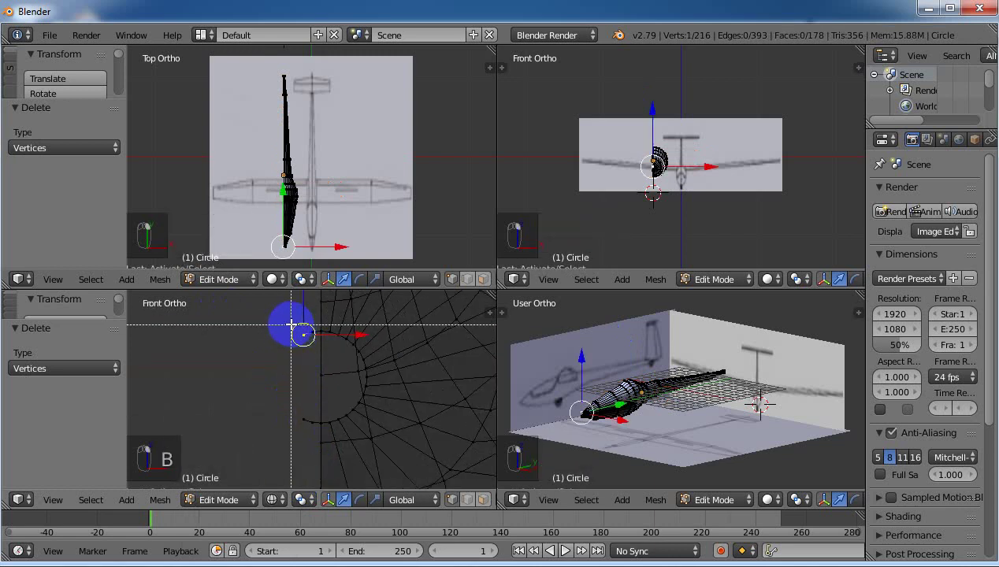
{"action": "left_click_drag", "start_coordinate": [292, 323], "coordinate": [317, 432]}
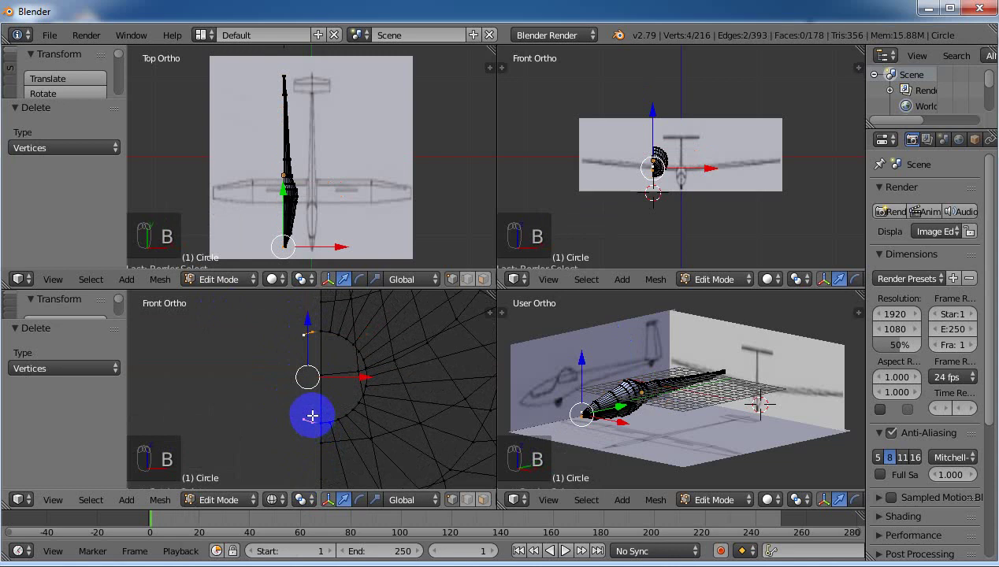
{"action": "key", "text": "x"}
{"action": "left_click", "coordinate": [301, 353]}
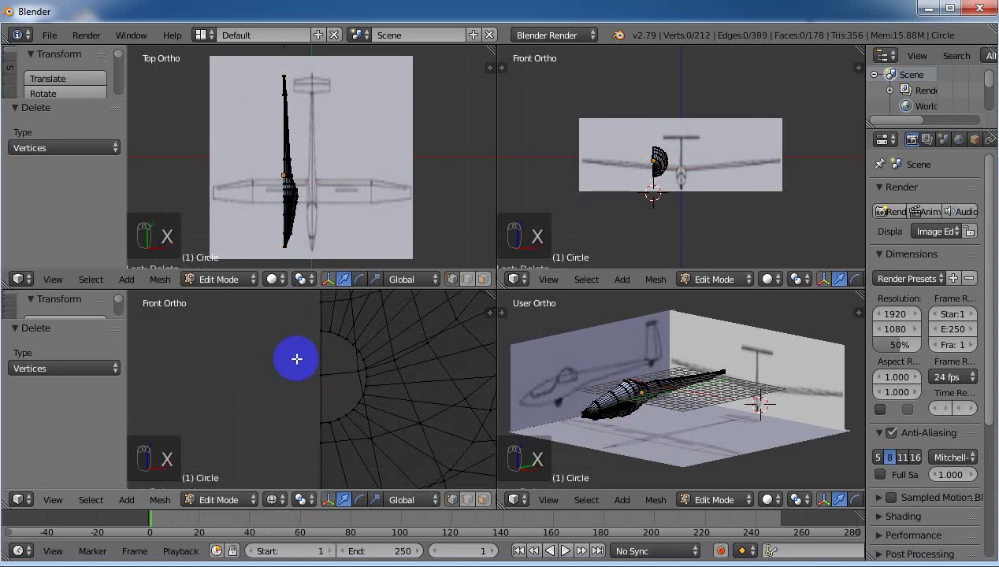
Step: Delete the group of leftover vertices beyond the centre line around the small tail rings
{"action": "scroll", "coordinate": [315, 357], "scroll_direction": "down", "scroll_amount": 6}
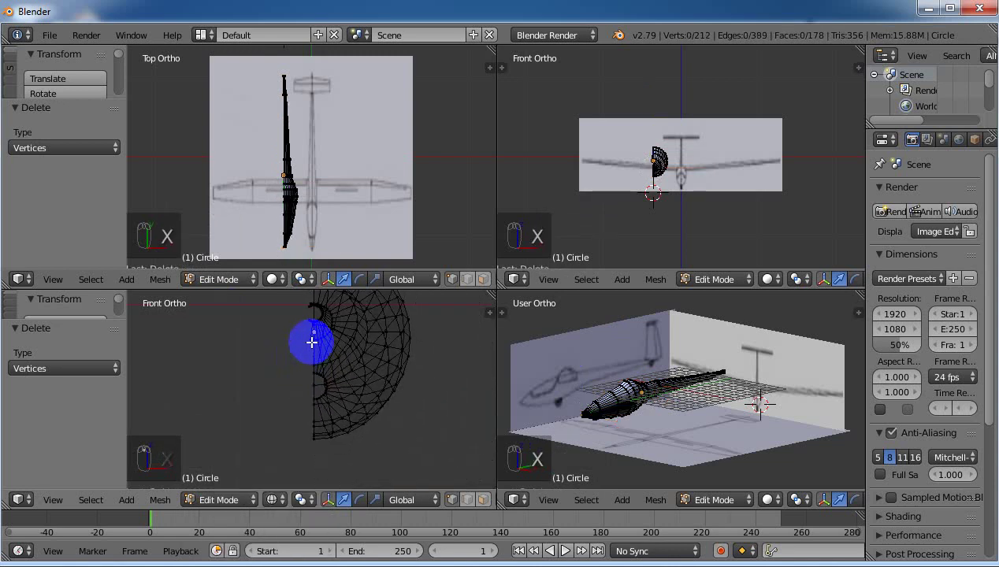
{"action": "key", "text": "shift+b"}
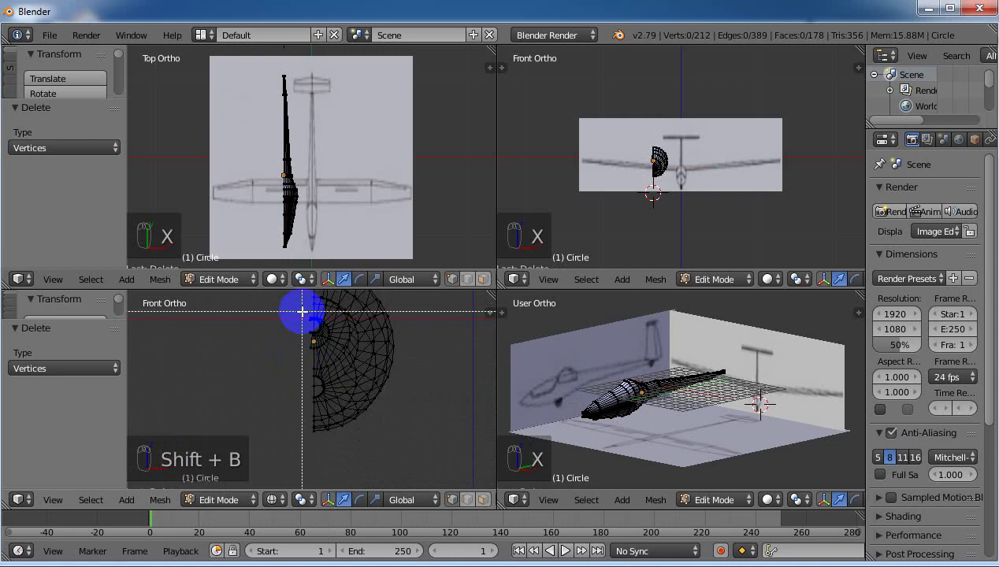
{"action": "middle_click_drag", "start_coordinate": [314, 338], "coordinate": [317, 359]}
{"action": "left_click_drag", "start_coordinate": [317, 358], "coordinate": [326, 370]}
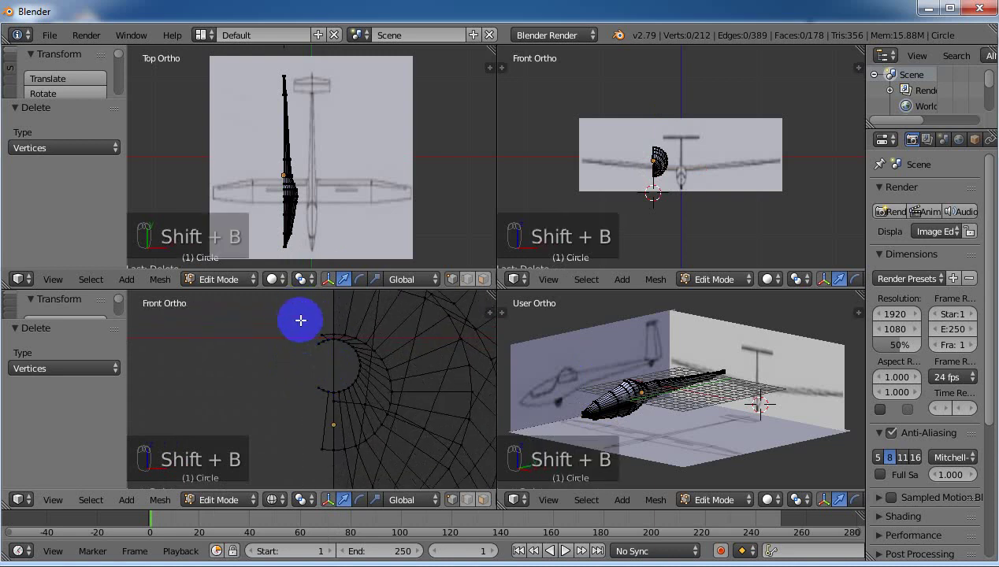
{"action": "right_click", "coordinate": [318, 346]}
{"action": "key", "text": "b"}
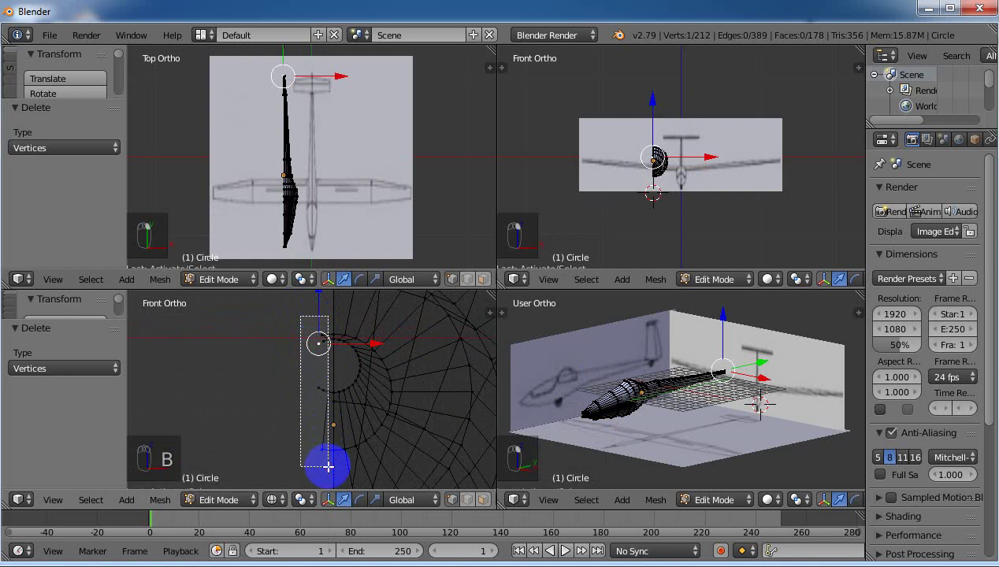
{"action": "left_click_drag", "start_coordinate": [328, 467], "coordinate": [324, 440]}
{"action": "key", "text": "x"}
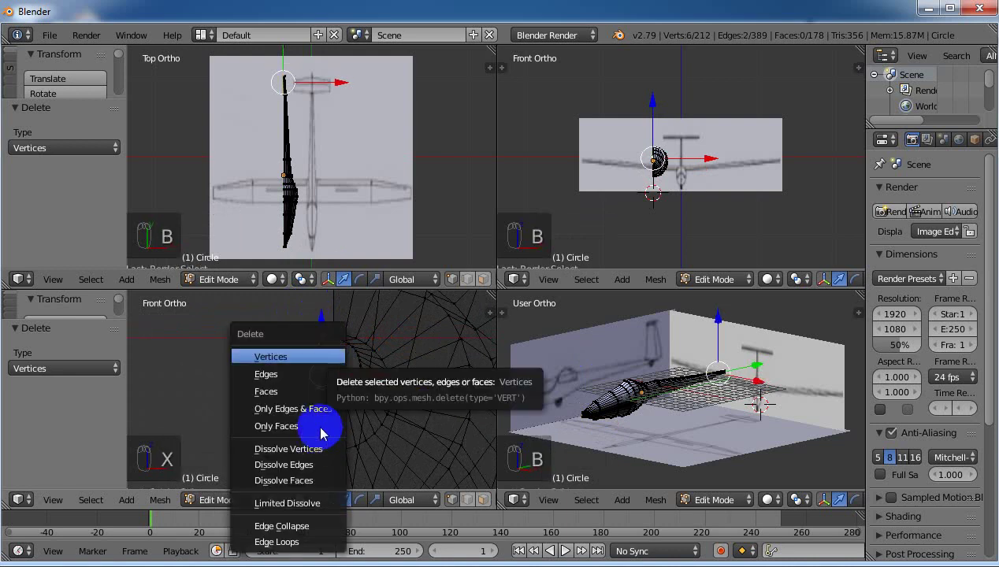
{"action": "left_click", "coordinate": [301, 353]}
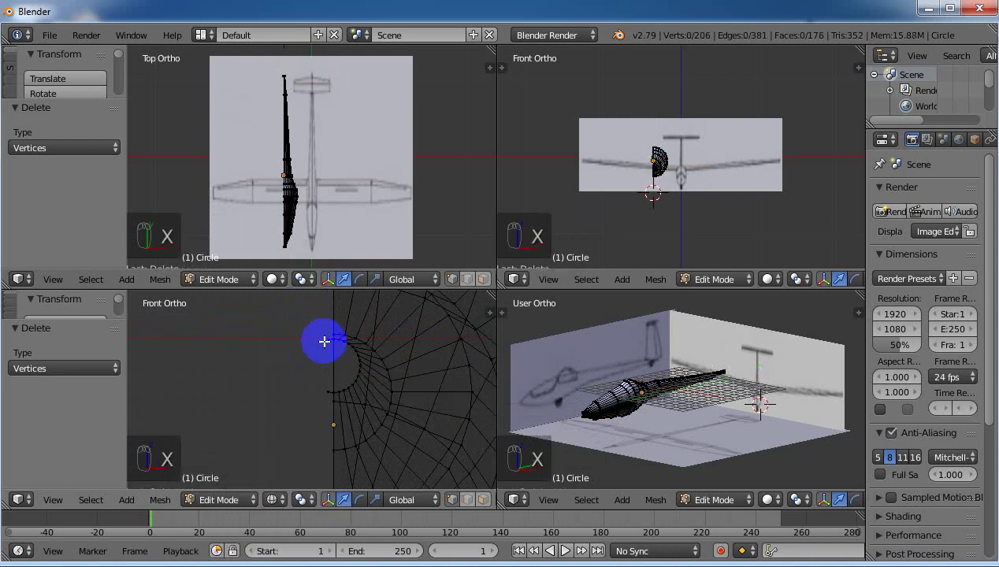
Step: Delete the two remaining single vertices that stick out past the centre line on the tail-end ring
{"action": "right_click", "coordinate": [325, 341]}
{"action": "key", "text": "x"}
{"action": "left_click", "coordinate": [325, 340]}
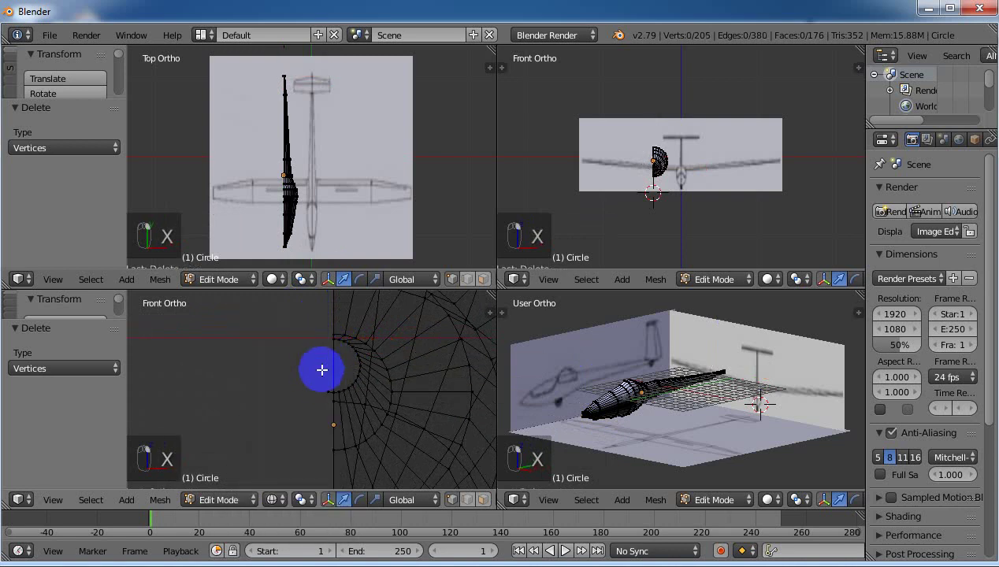
{"action": "right_click", "coordinate": [327, 391]}
{"action": "key", "text": "x"}
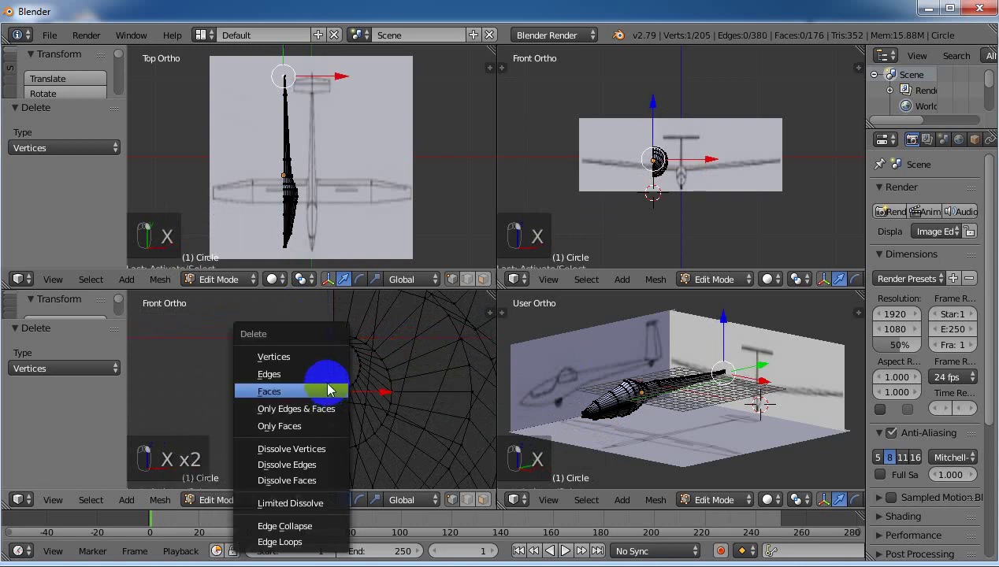
{"action": "left_click", "coordinate": [326, 359]}
Step: Set the enlarged view back to Solid shading, view the half fuselage at an angle and return to Object Mode
{"action": "middle_click_drag", "start_coordinate": [324, 396], "coordinate": [290, 369]}
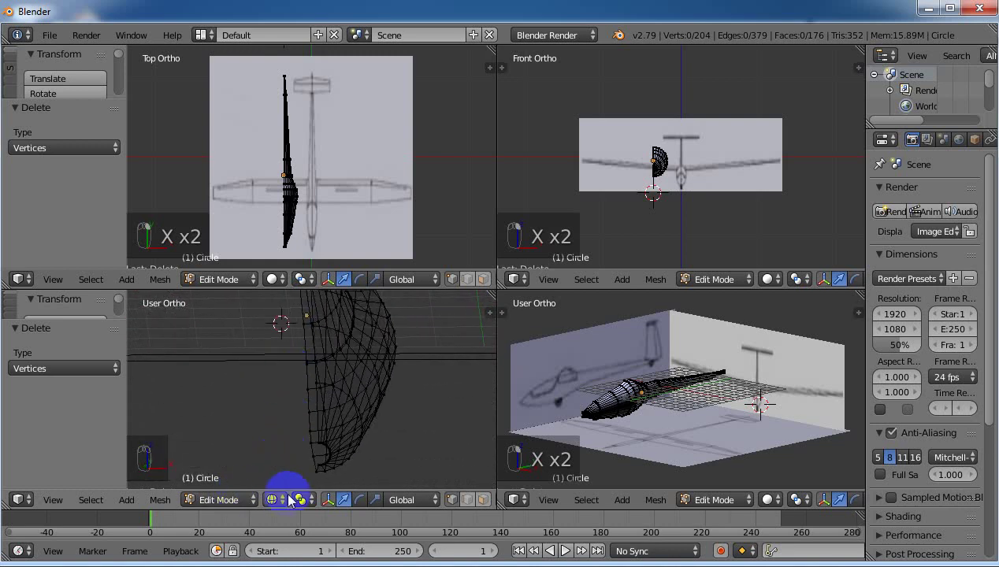
{"action": "left_click", "coordinate": [305, 447]}
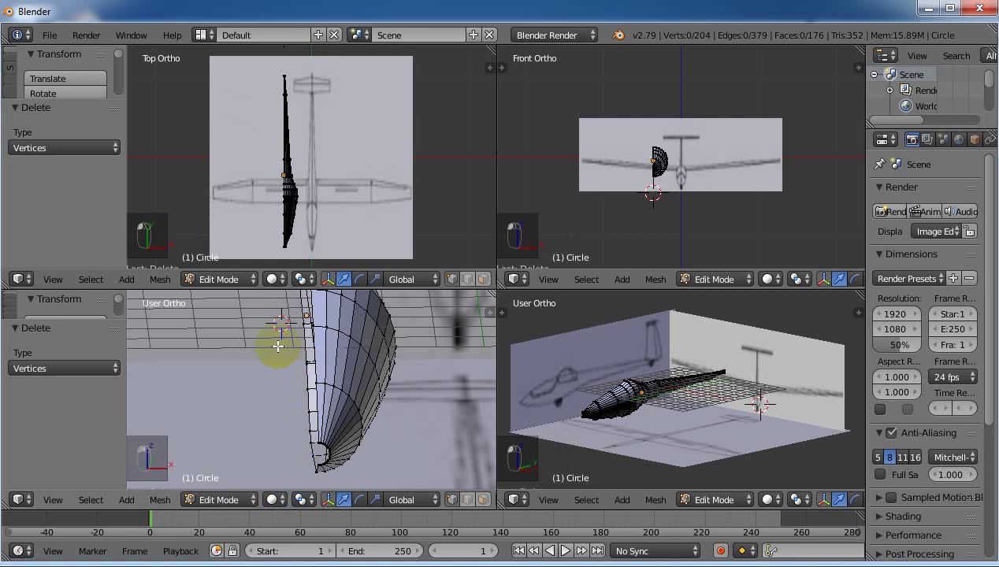
{"action": "middle_click_drag", "start_coordinate": [277, 346], "coordinate": [339, 403]}
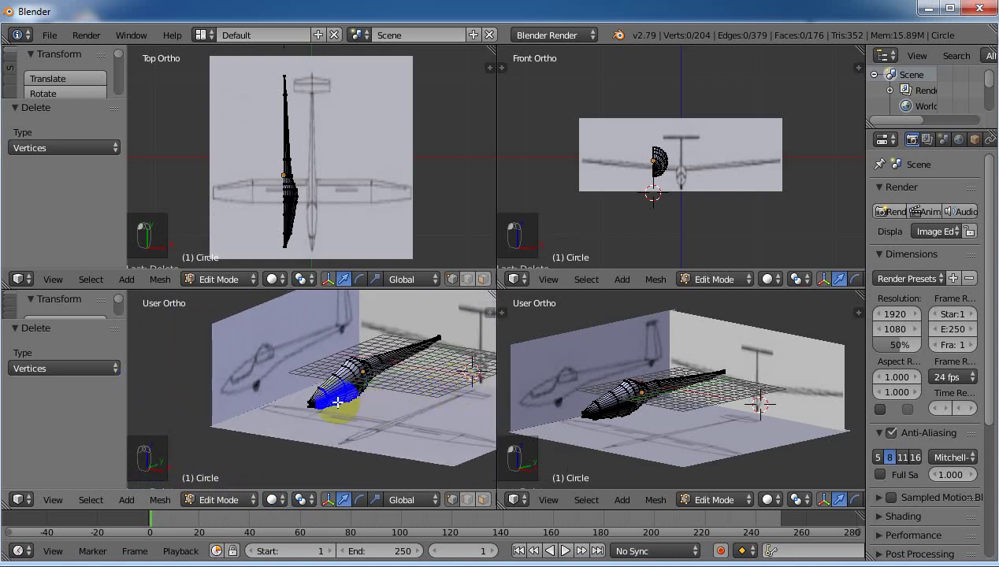
{"action": "key", "text": "Tab"}
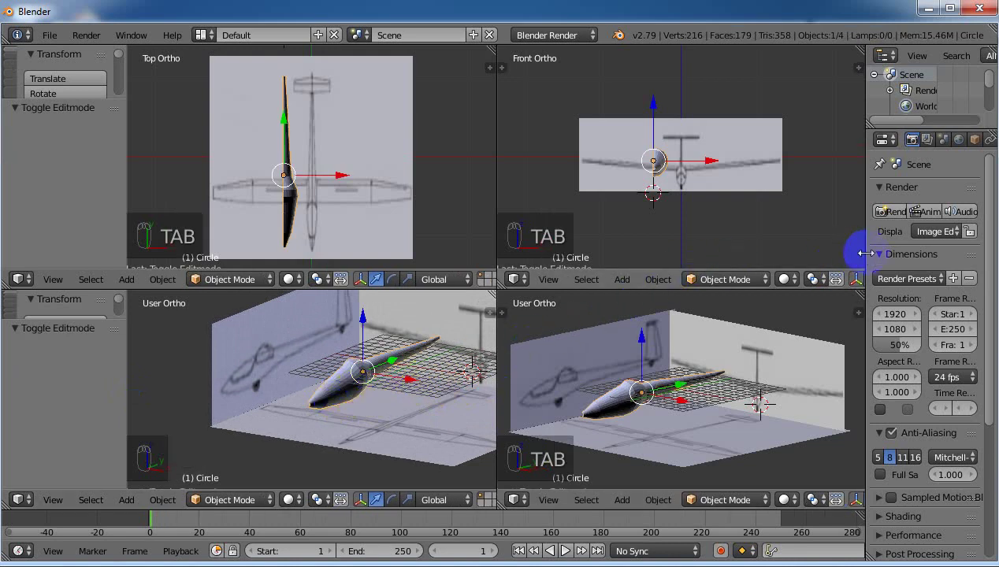
Step: Widen the properties area and add a Mirror modifier to the half fuselage
{"action": "left_click_drag", "start_coordinate": [865, 253], "coordinate": [795, 282]}
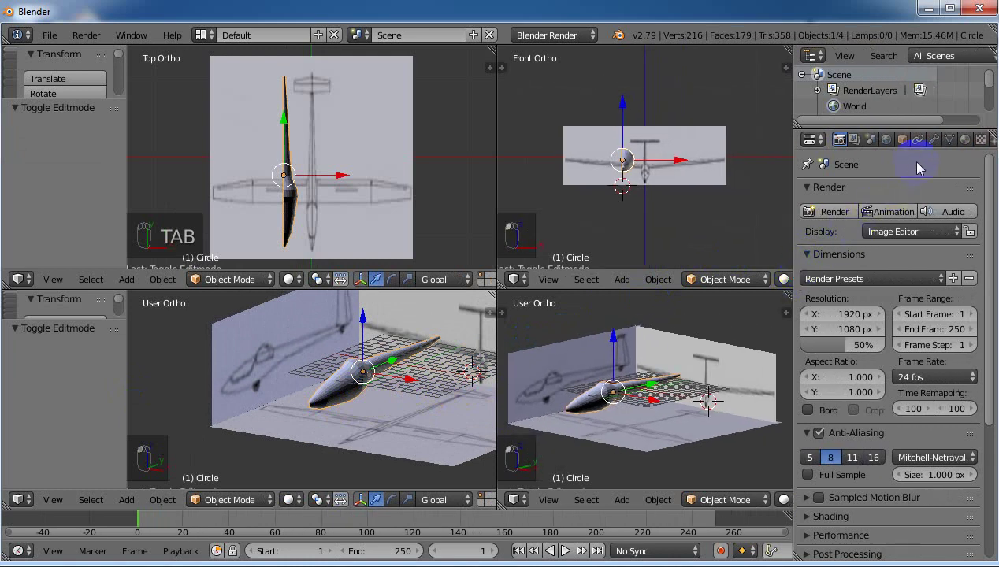
{"action": "left_click", "coordinate": [934, 140]}
{"action": "left_click", "coordinate": [873, 191]}
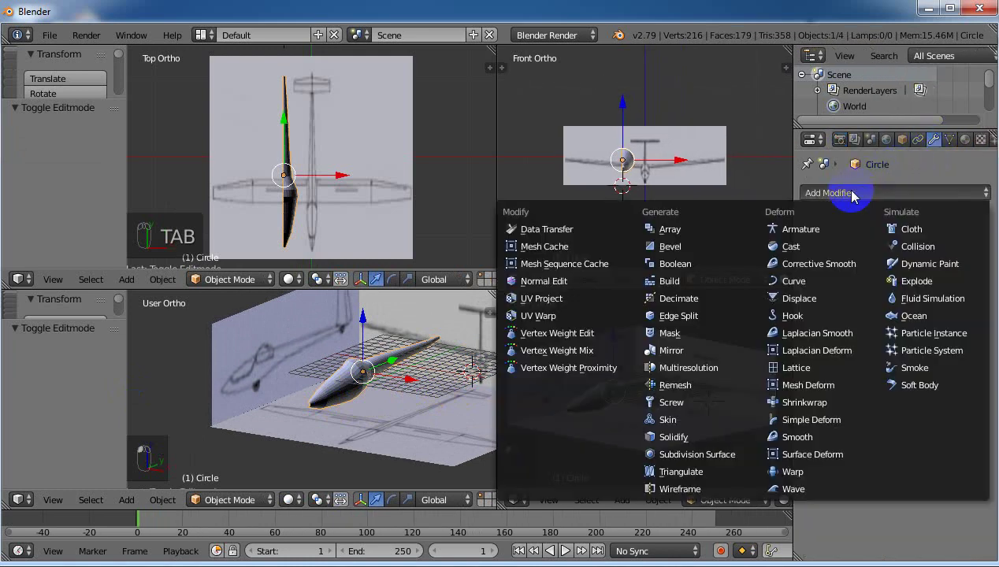
{"action": "left_click", "coordinate": [671, 351]}
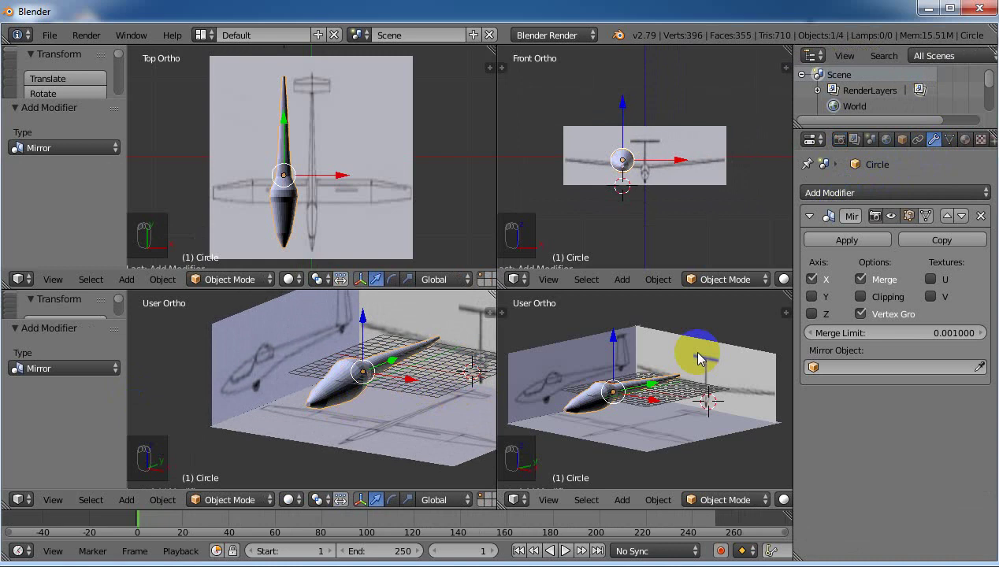
Step: Try the Mirror modifier on the Y and Z axes, ending with only the X axis enabled
{"action": "left_click", "coordinate": [814, 297]}
{"action": "left_click", "coordinate": [812, 280]}
{"action": "left_click", "coordinate": [812, 313]}
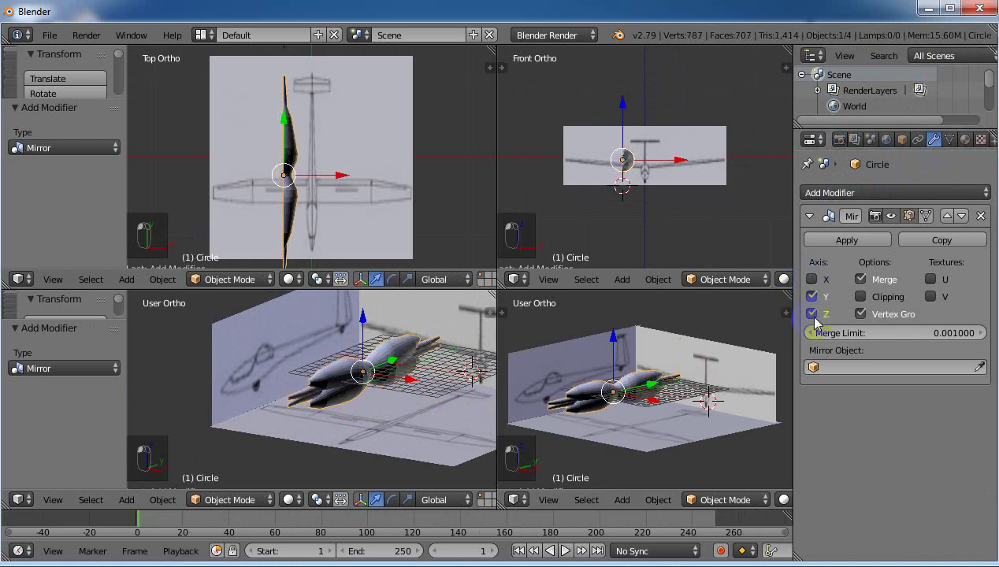
{"action": "left_click", "coordinate": [813, 297]}
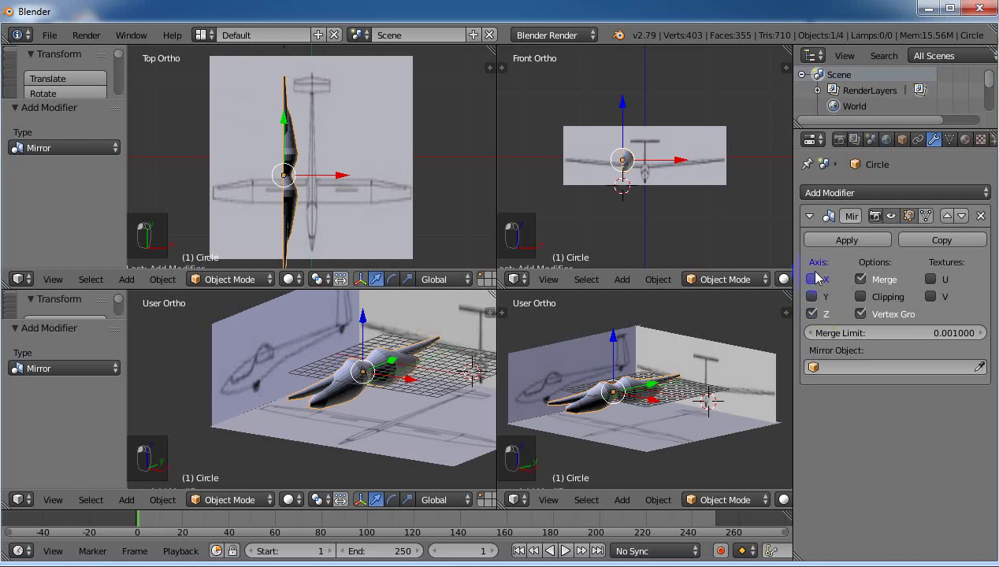
{"action": "left_click", "coordinate": [813, 279]}
{"action": "left_click", "coordinate": [812, 315]}
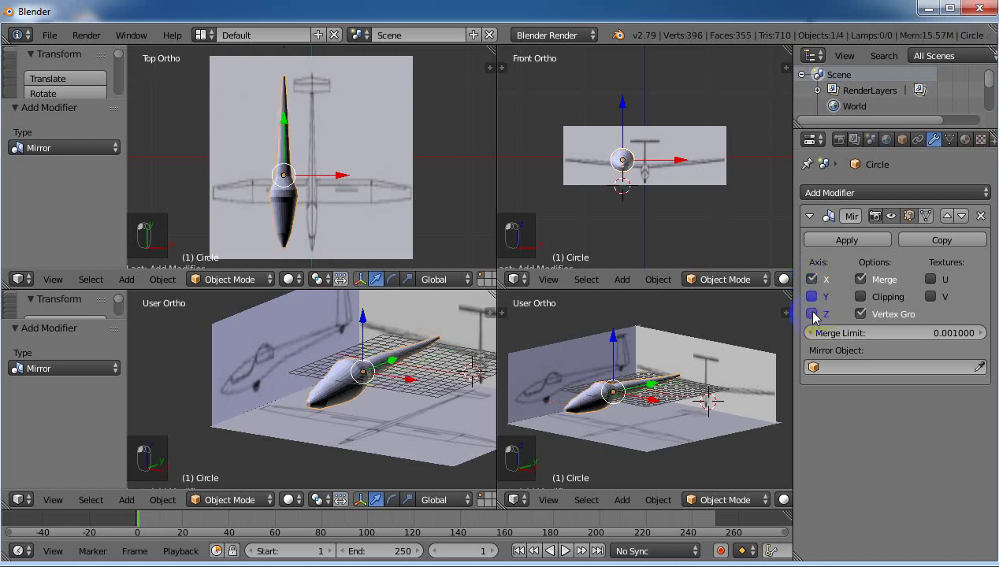
Step: Enable Clipping for the Mirror modifier and show the mirrored fuselage from the right side
{"action": "middle_click_drag", "start_coordinate": [318, 365], "coordinate": [401, 364]}
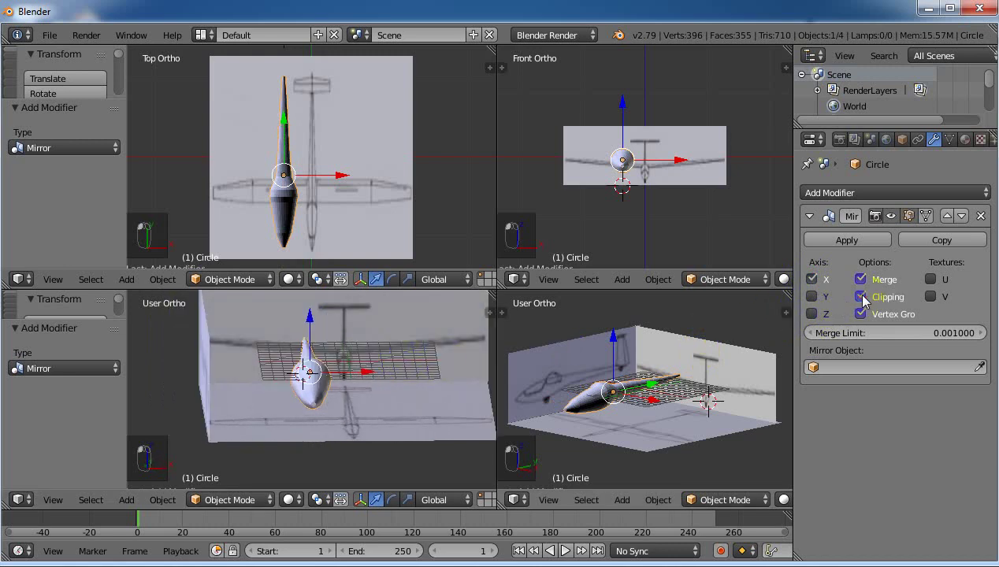
{"action": "mouse_move", "coordinate": [286, 401]}
{"action": "middle_mouse_down", "text": "ctrl"}
{"action": "mouse_move", "coordinate": [307, 357]}
{"action": "mouse_move", "coordinate": [323, 374]}
{"action": "mouse_move", "coordinate": [399, 350]}
{"action": "mouse_move", "coordinate": [346, 340]}
{"action": "mouse_move", "coordinate": [383, 325]}
{"action": "mouse_move", "coordinate": [388, 349]}
{"action": "mouse_move", "coordinate": [360, 339]}
{"action": "mouse_move", "coordinate": [362, 328]}
{"action": "mouse_move", "coordinate": [375, 331]}
{"action": "mouse_move", "coordinate": [354, 330]}
{"action": "mouse_move", "coordinate": [388, 364]}
{"action": "mouse_move", "coordinate": [363, 350]}
{"action": "mouse_move", "coordinate": [339, 355]}
{"action": "mouse_move", "coordinate": [367, 368]}
{"action": "middle_mouse_up", "text": "ctrl"}
{"action": "scroll", "coordinate": [355, 327], "scroll_direction": "down", "scroll_amount": 3}
{"action": "key", "text": "KP_3"}
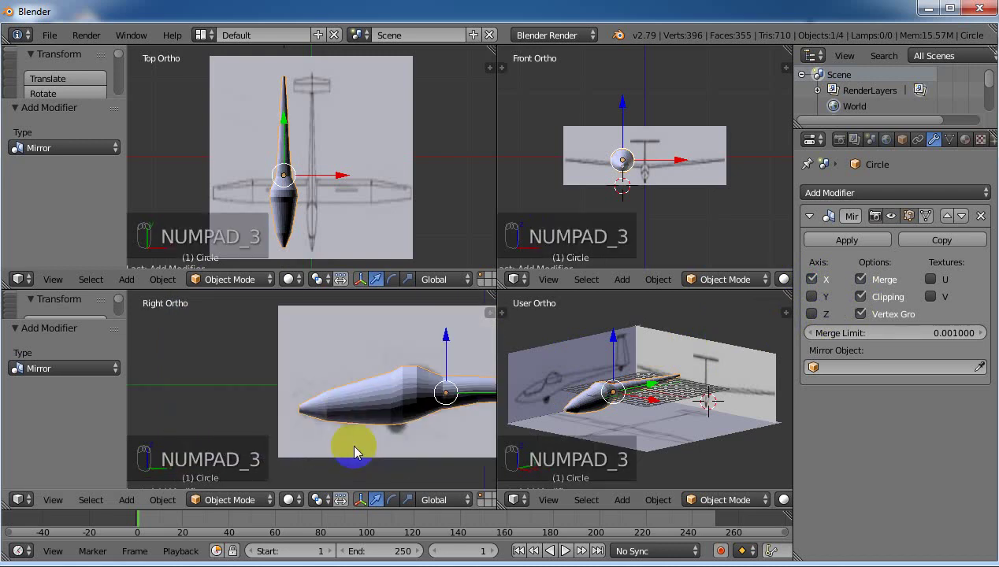
Step: Zoom the side view to a region around the fuselage and narrow the properties area to widen the viewports
{"action": "scroll", "coordinate": [445, 426], "scroll_direction": "down", "scroll_amount": 1}
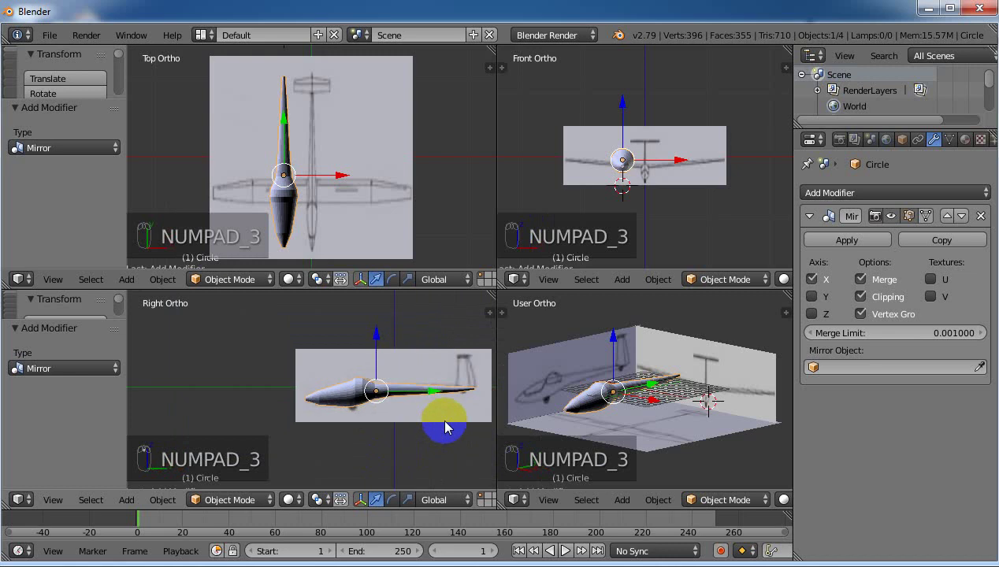
{"action": "key", "text": "shift+b"}
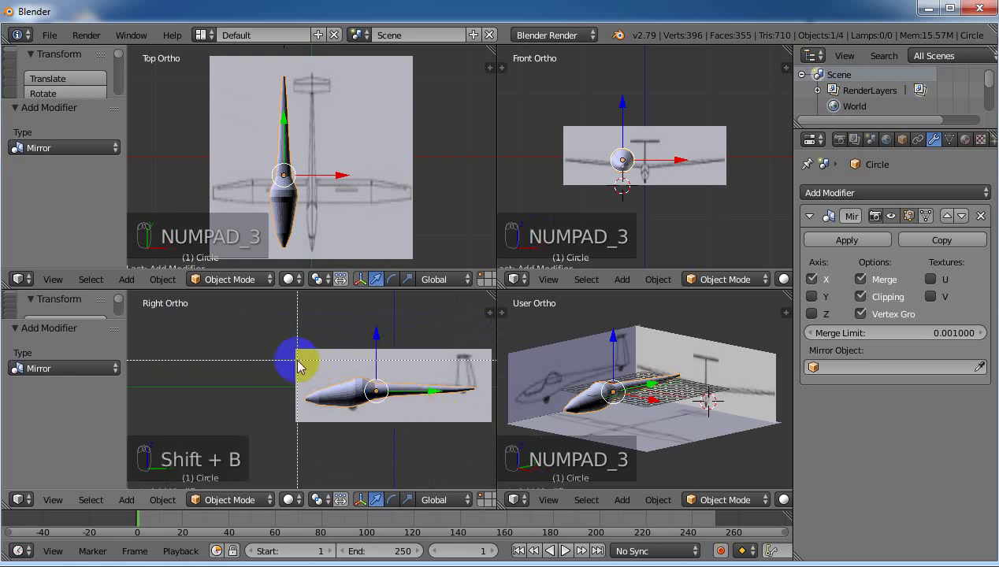
{"action": "left_click_drag", "start_coordinate": [296, 360], "coordinate": [465, 424]}
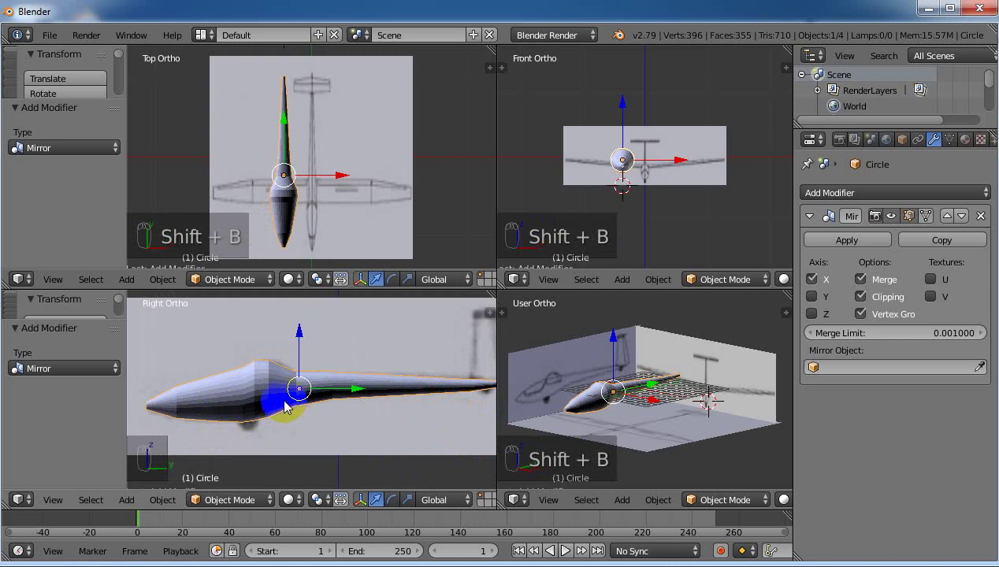
{"action": "scroll", "coordinate": [631, 408], "scroll_direction": "up", "scroll_amount": 2}
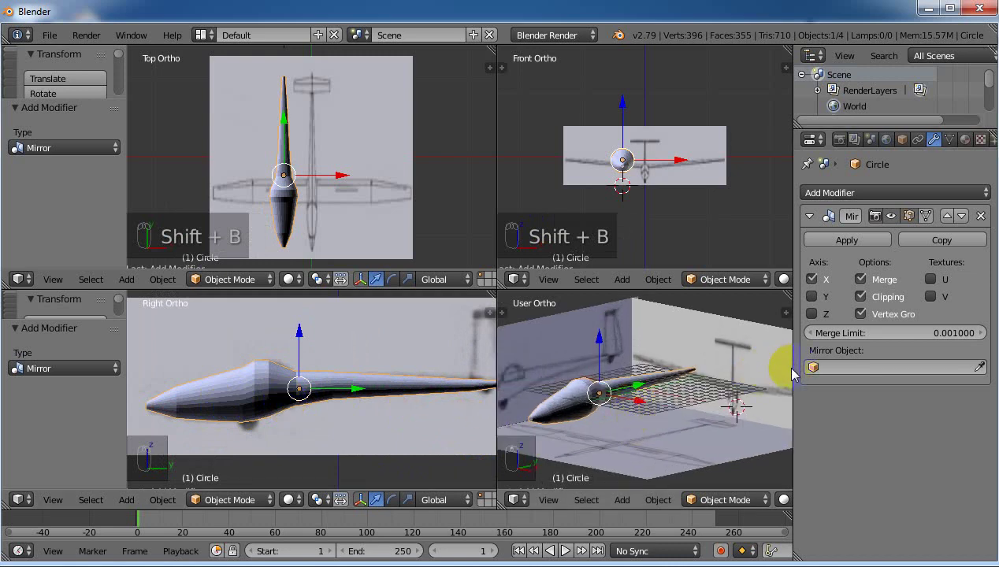
{"action": "left_click_drag", "start_coordinate": [792, 370], "coordinate": [954, 379]}
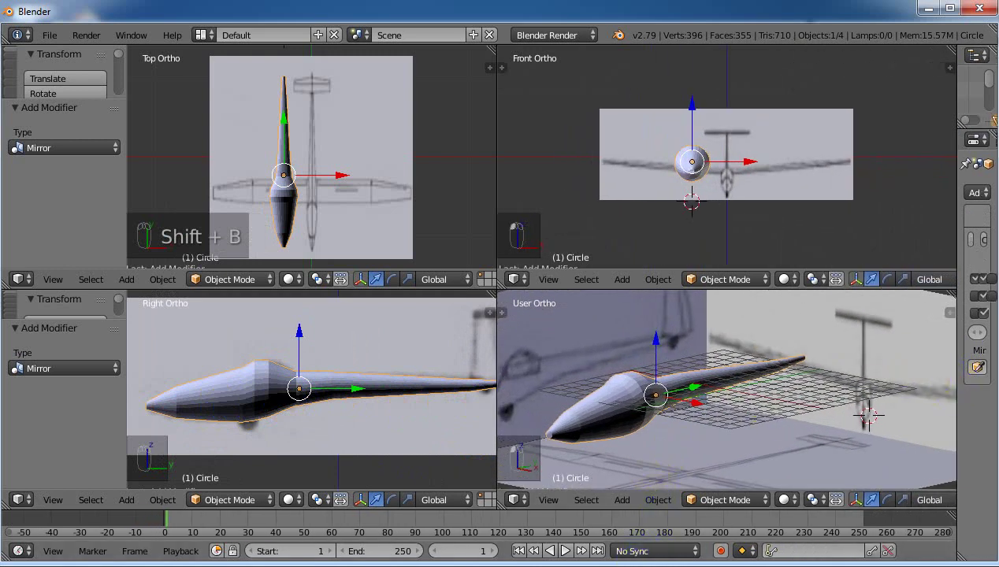
Step: Center the fuselage on the front and top drawings, moving it about 3.33 plus 0.081 along X and -0.812 along Z
{"action": "left_click", "coordinate": [340, 176]}
{"action": "left_click_drag", "start_coordinate": [340, 176], "coordinate": [366, 185]}
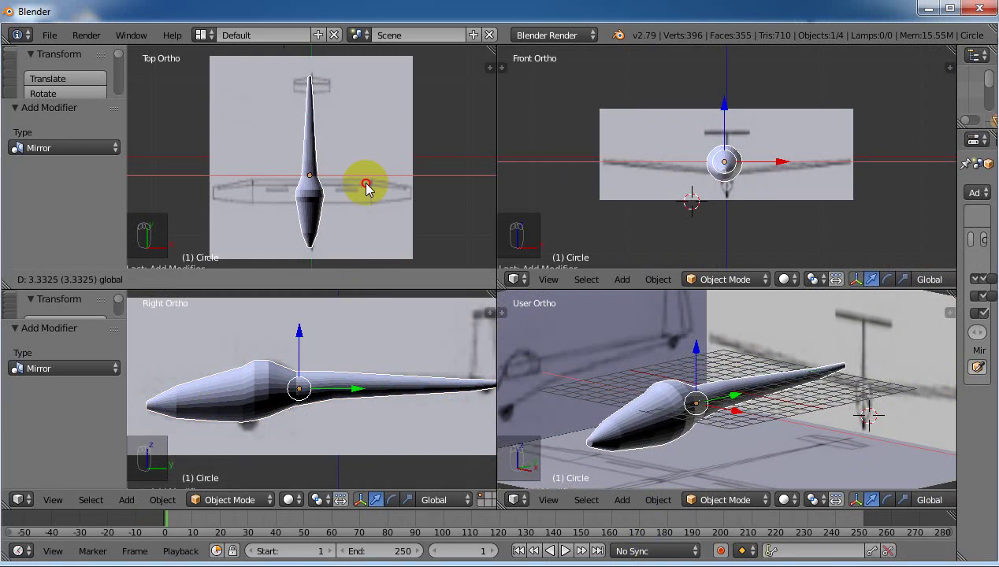
{"action": "left_click_drag", "start_coordinate": [724, 102], "coordinate": [729, 116]}
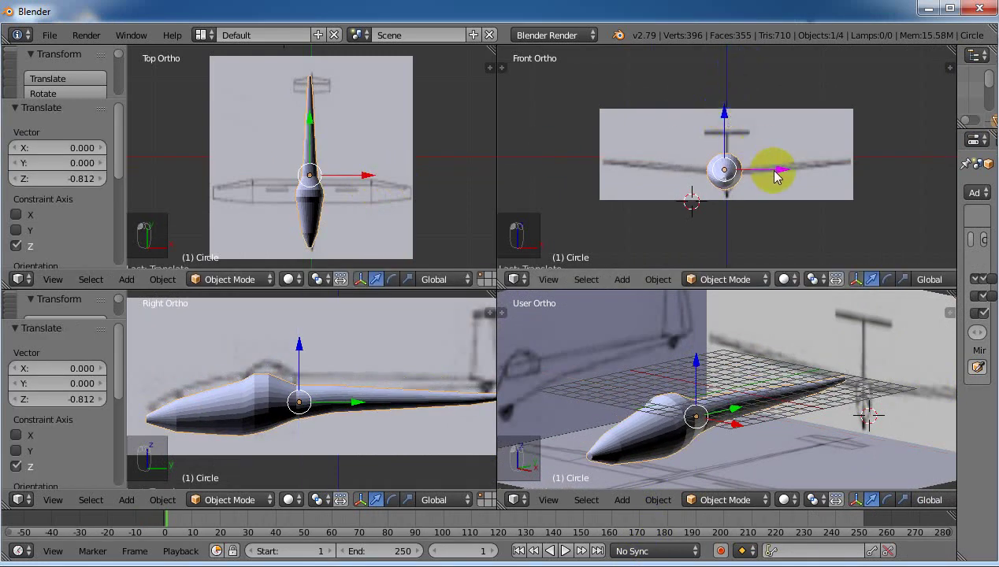
{"action": "left_click_drag", "start_coordinate": [775, 176], "coordinate": [778, 168]}
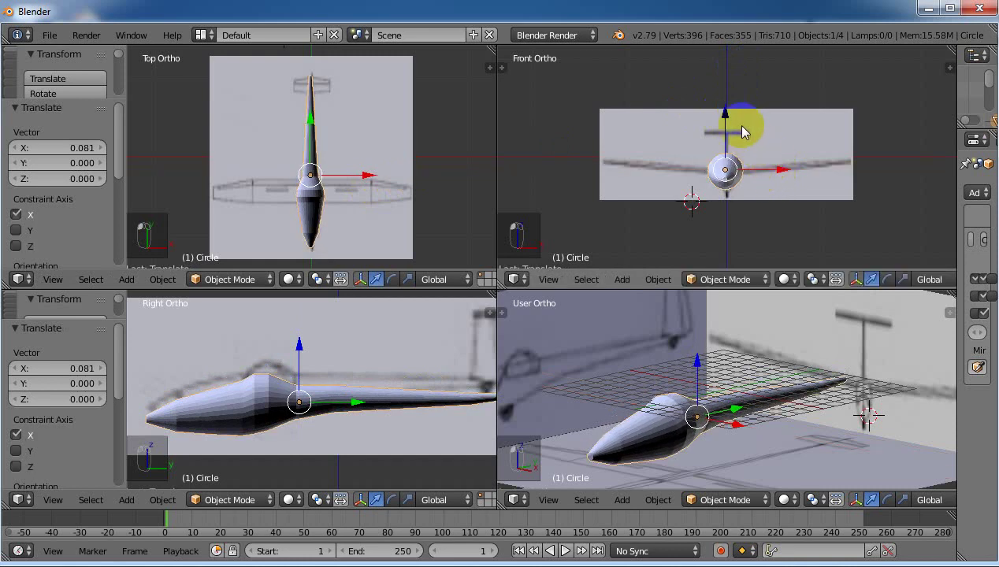
Step: Adjust the fuselage's height against the front drawing, moving it 0.650 and then -0.812 along Z
{"action": "left_click_drag", "start_coordinate": [725, 109], "coordinate": [729, 114]}
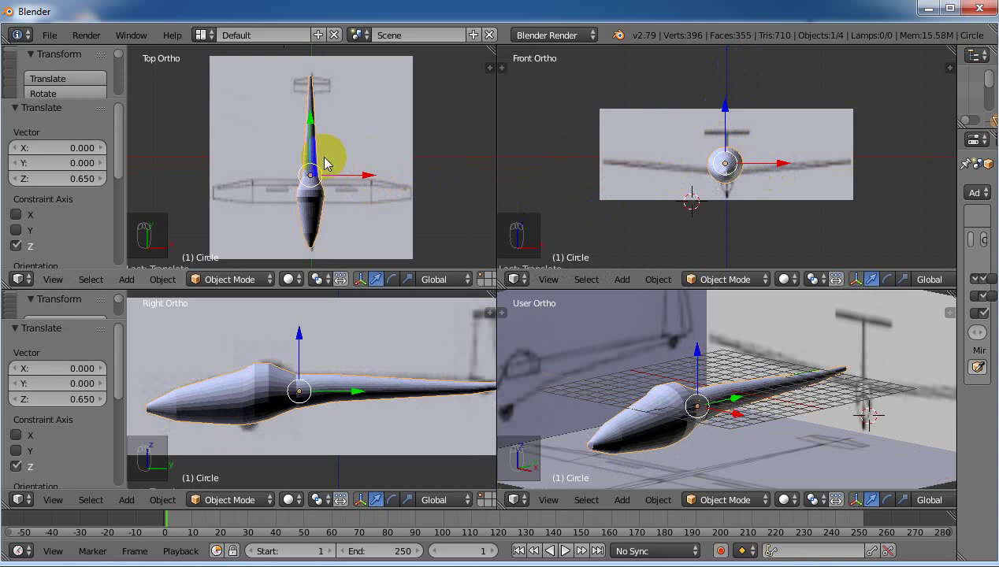
{"action": "scroll", "coordinate": [328, 161], "scroll_direction": "up", "scroll_amount": 1}
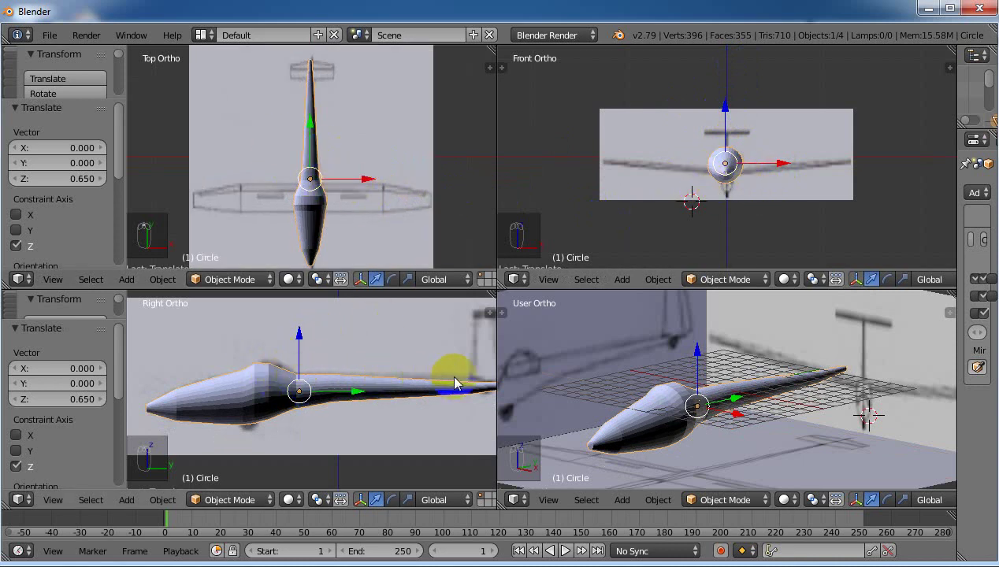
{"action": "scroll", "coordinate": [455, 382], "scroll_direction": "down", "scroll_amount": 2}
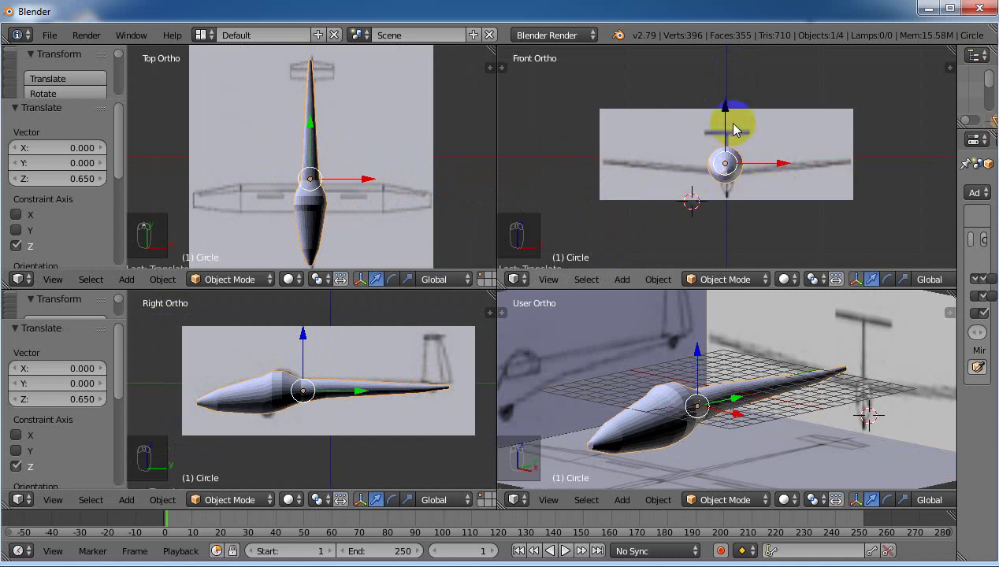
{"action": "left_click_drag", "start_coordinate": [724, 105], "coordinate": [730, 116]}
Step: Select the side-view reference plane and move it -0.753 along Z to line its drawing up with the fuselage
{"action": "right_click", "coordinate": [402, 339]}
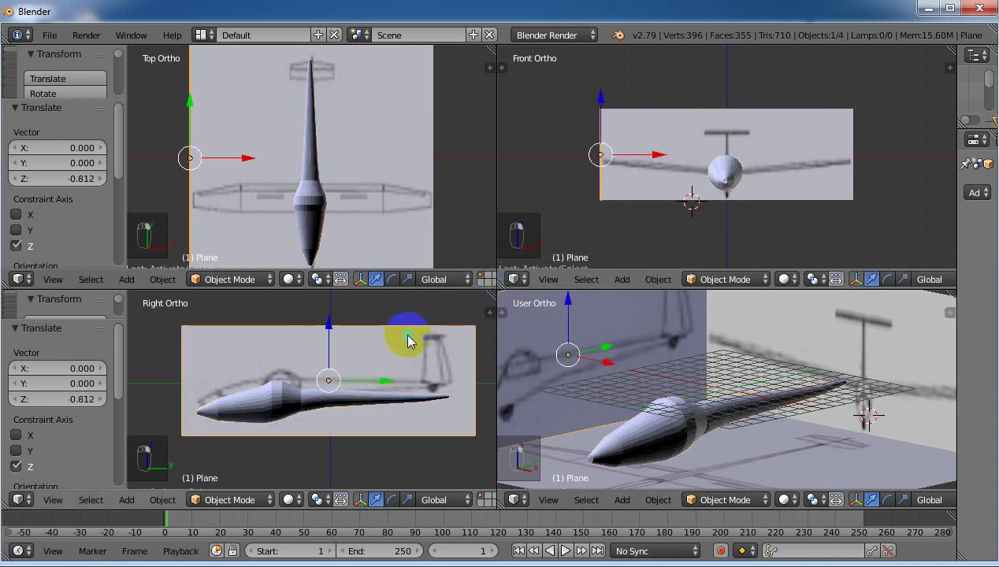
{"action": "left_click_drag", "start_coordinate": [330, 329], "coordinate": [332, 338]}
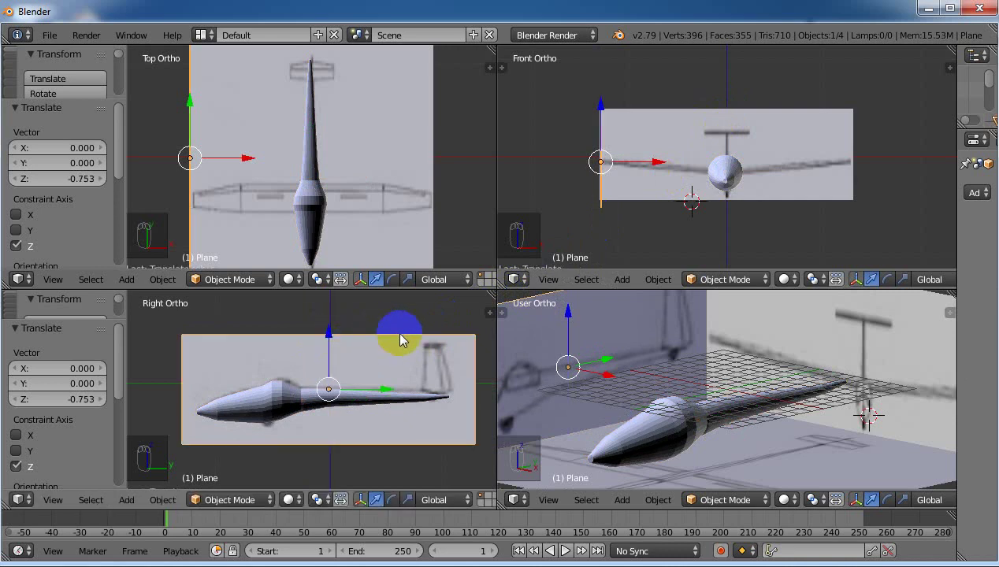
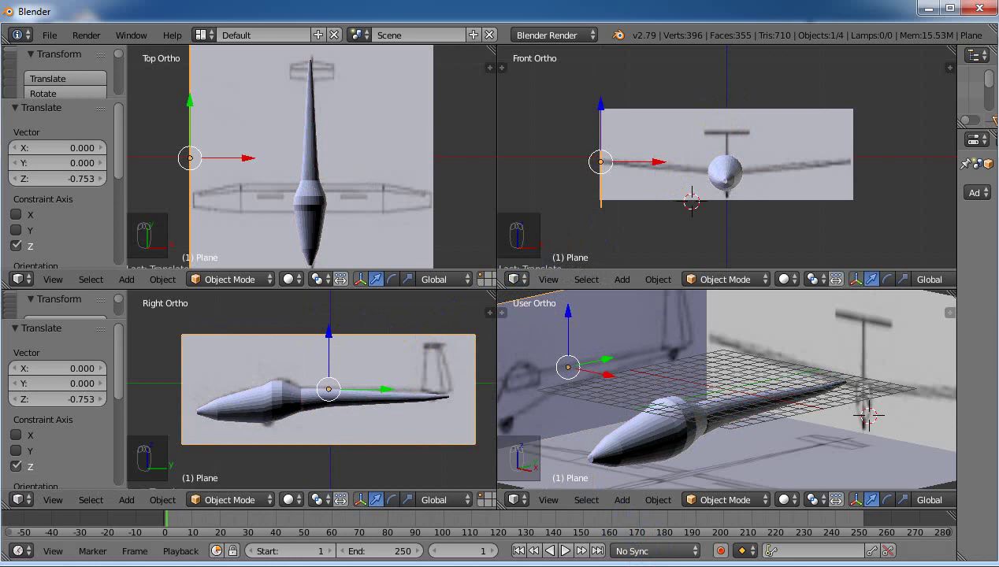
Step: Select the glider fuselage in the side view and put it into Edit Mode
{"action": "right_click", "coordinate": [280, 416]}
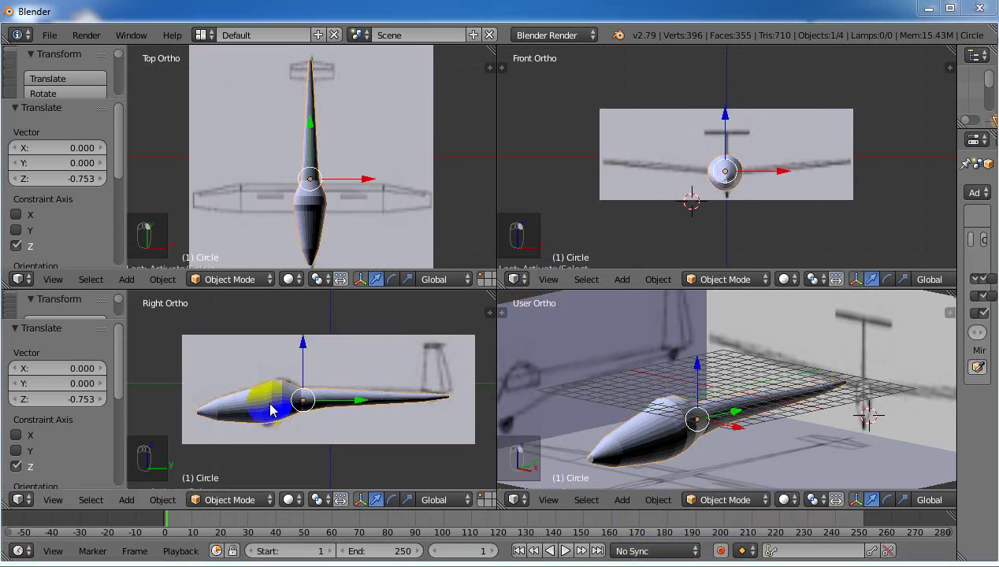
{"action": "left_click", "coordinate": [216, 499]}
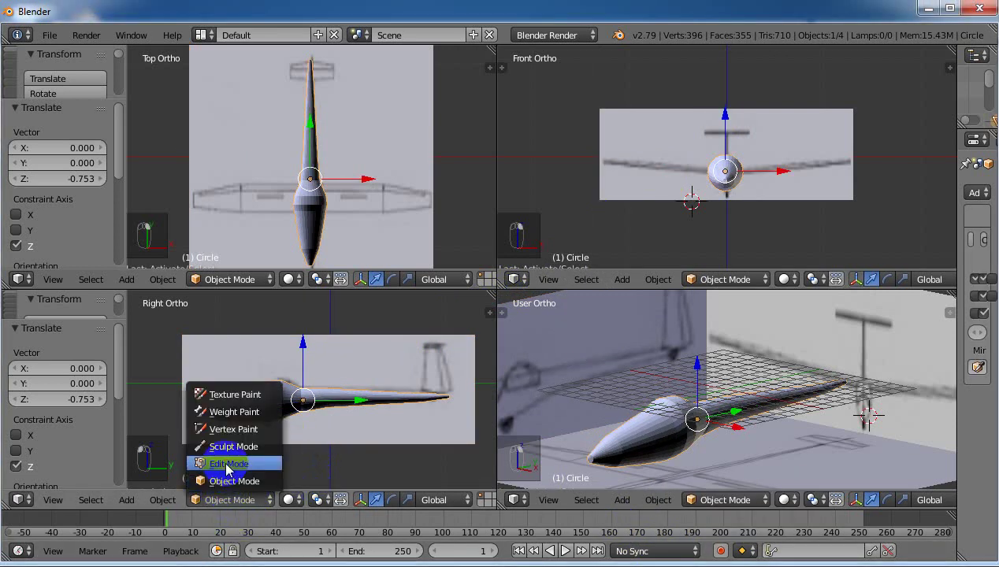
{"action": "left_click", "coordinate": [227, 465]}
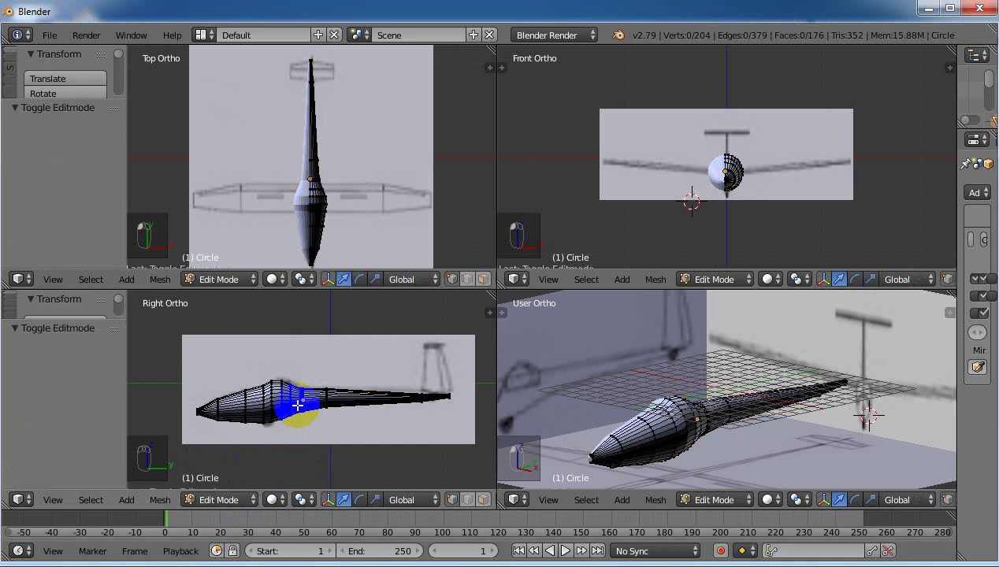
Step: Try Wireframe shading in the Right Ortho view and return the view to Solid
{"action": "left_click", "coordinate": [273, 499]}
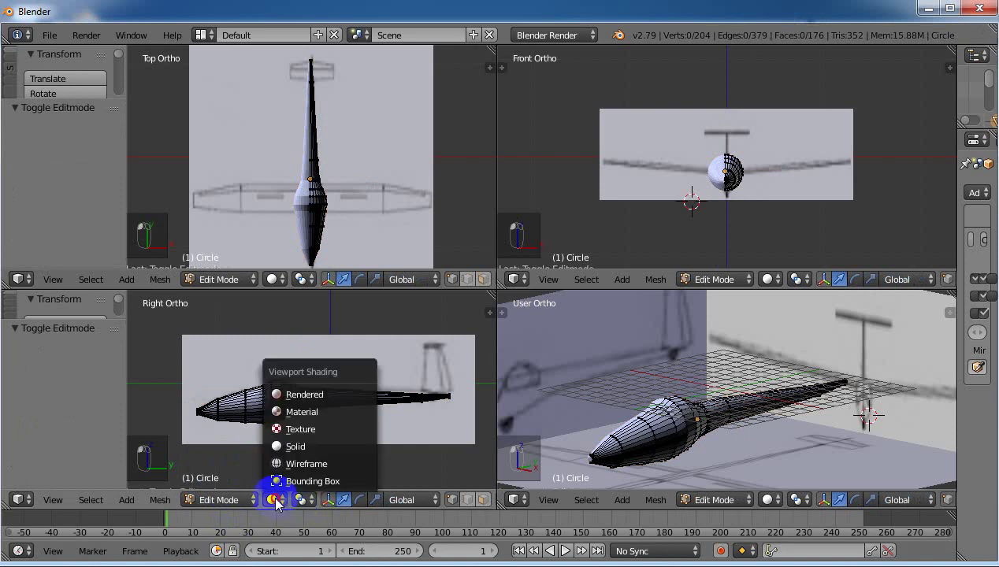
{"action": "left_click", "coordinate": [300, 466]}
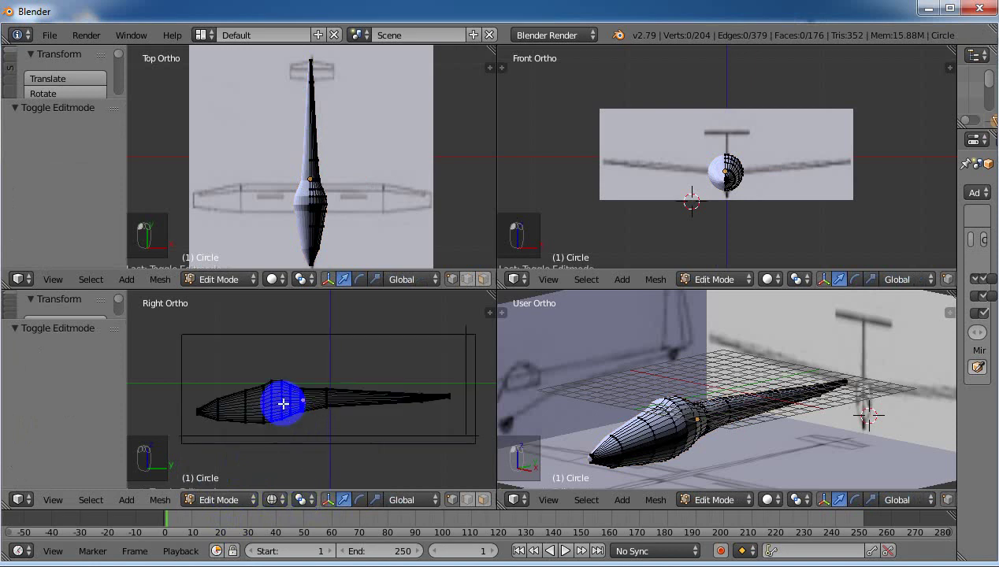
{"action": "left_click", "coordinate": [272, 500]}
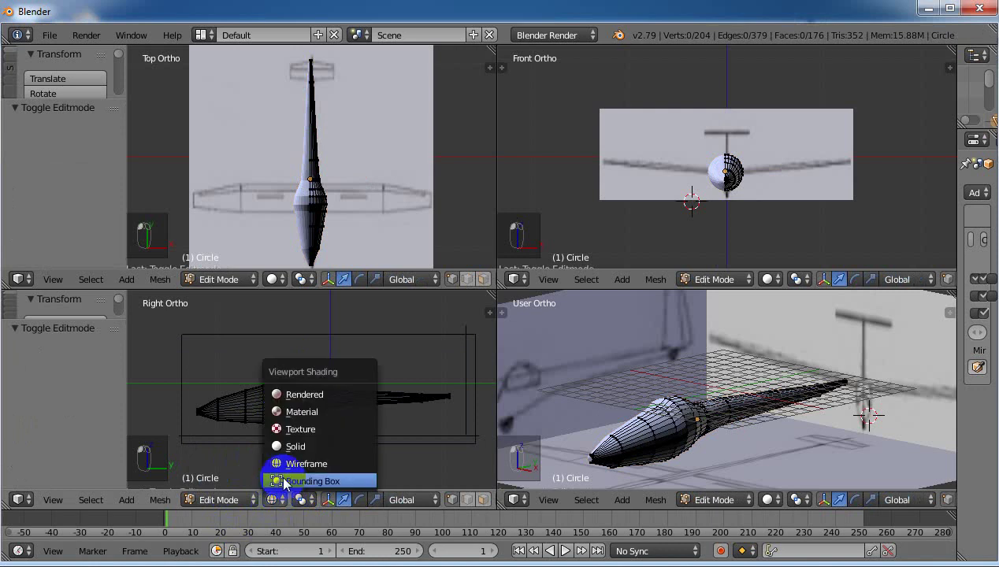
{"action": "left_click", "coordinate": [294, 448]}
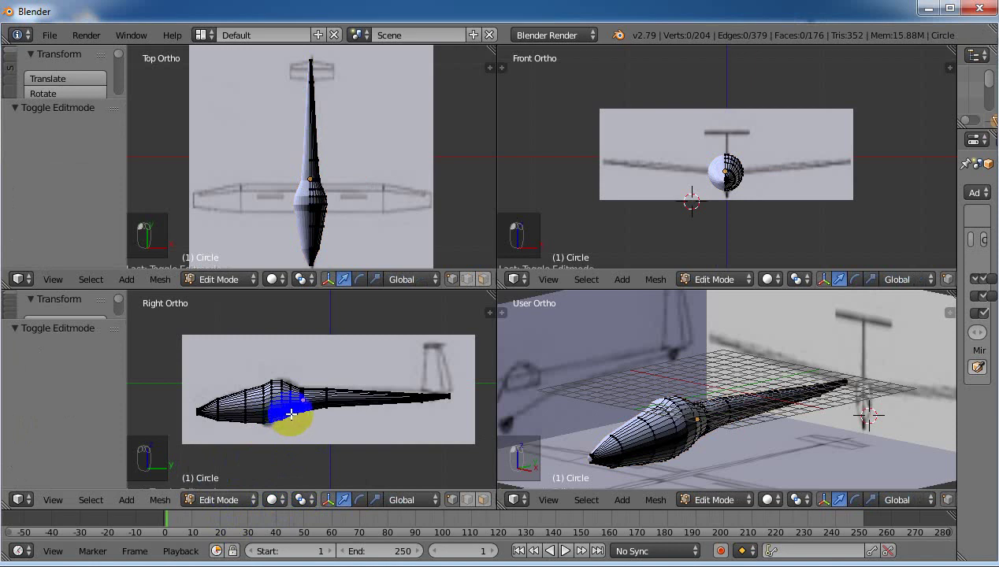
Step: Enable face selection for the fuselage mesh, ready to pick faces around the wing root in the top view
{"action": "key", "text": "shift+b"}
{"action": "left_click_drag", "start_coordinate": [254, 375], "coordinate": [332, 432]}
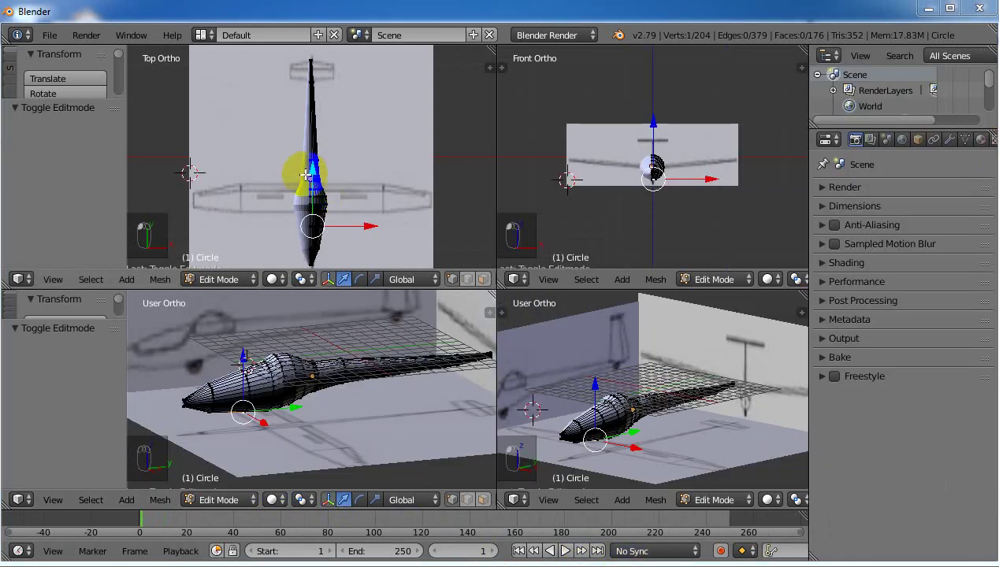
{"action": "left_click", "coordinate": [315, 180]}
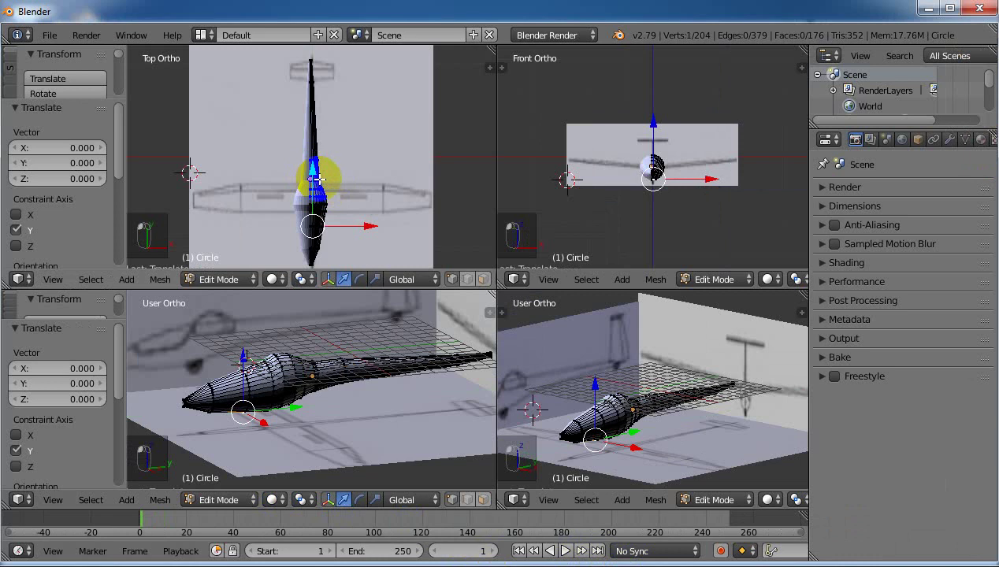
{"action": "key", "text": "shift+b"}
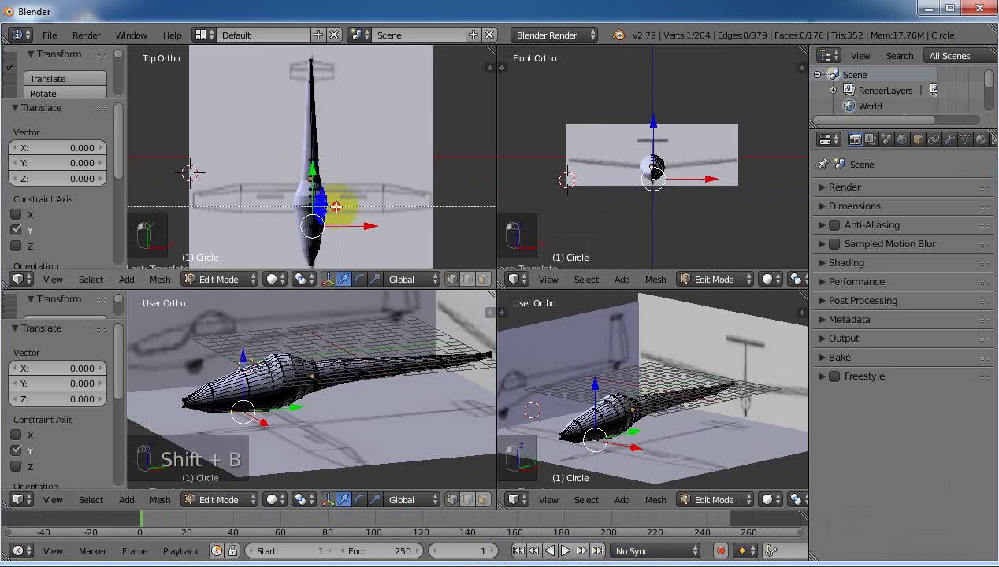
{"action": "left_click_drag", "start_coordinate": [340, 230], "coordinate": [334, 210]}
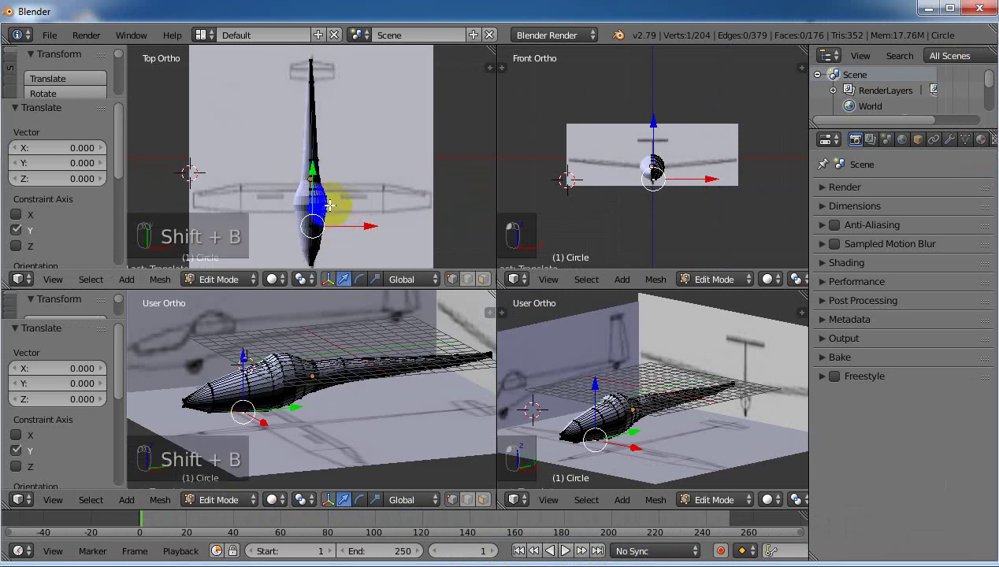
{"action": "left_click_drag", "start_coordinate": [307, 169], "coordinate": [339, 234]}
{"action": "right_click", "coordinate": [306, 106]}
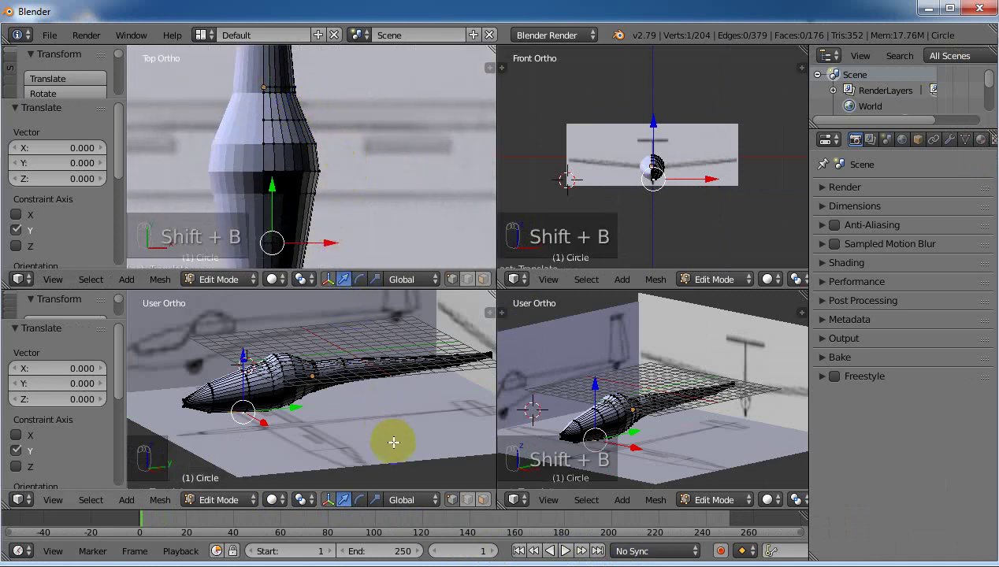
{"action": "left_click", "coordinate": [468, 500]}
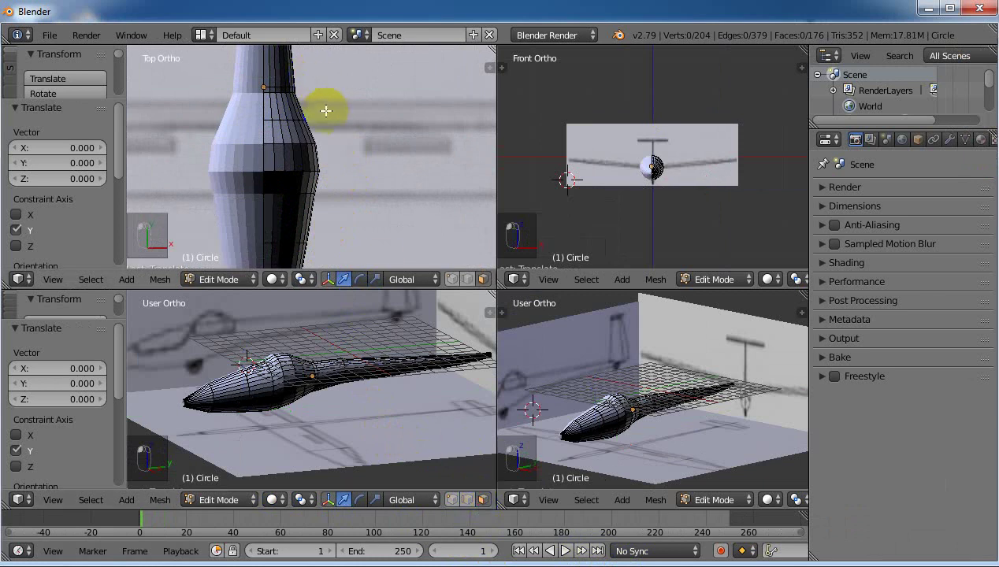
Step: Try to select the fuselage side faces at the wing root from the top view
{"action": "left_click", "coordinate": [300, 103]}
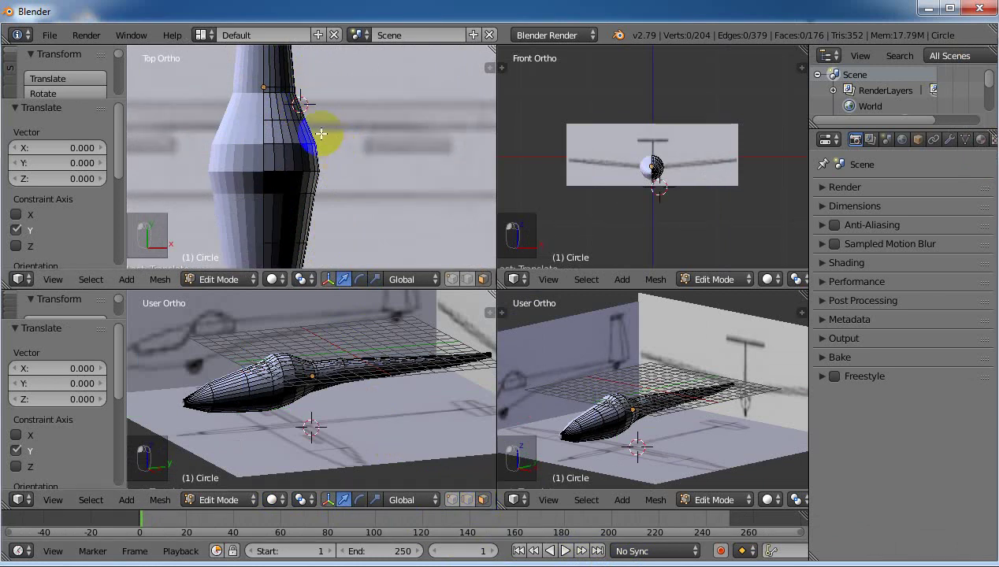
{"action": "left_click", "coordinate": [307, 136]}
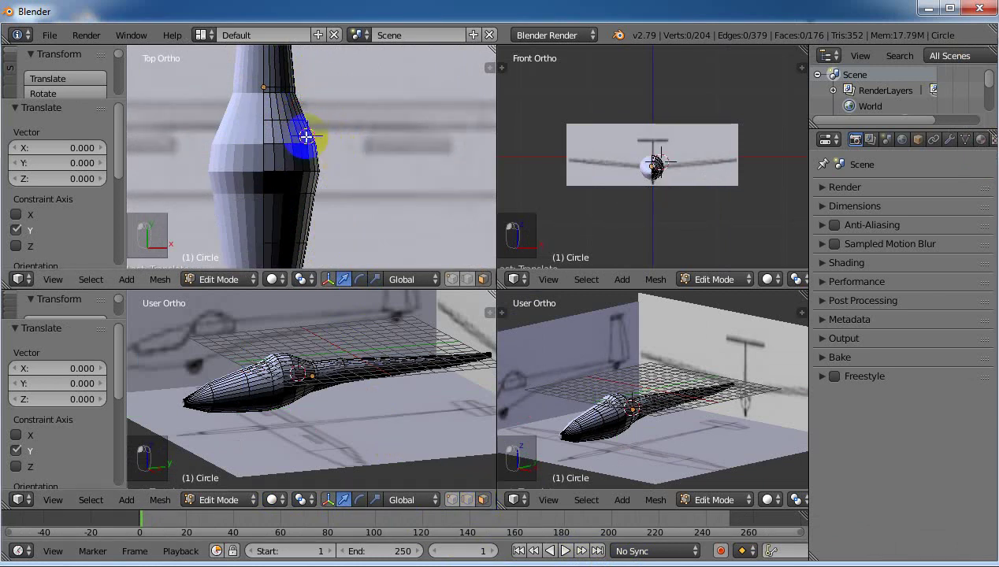
{"action": "right_click", "coordinate": [349, 141]}
{"action": "right_click", "coordinate": [327, 187]}
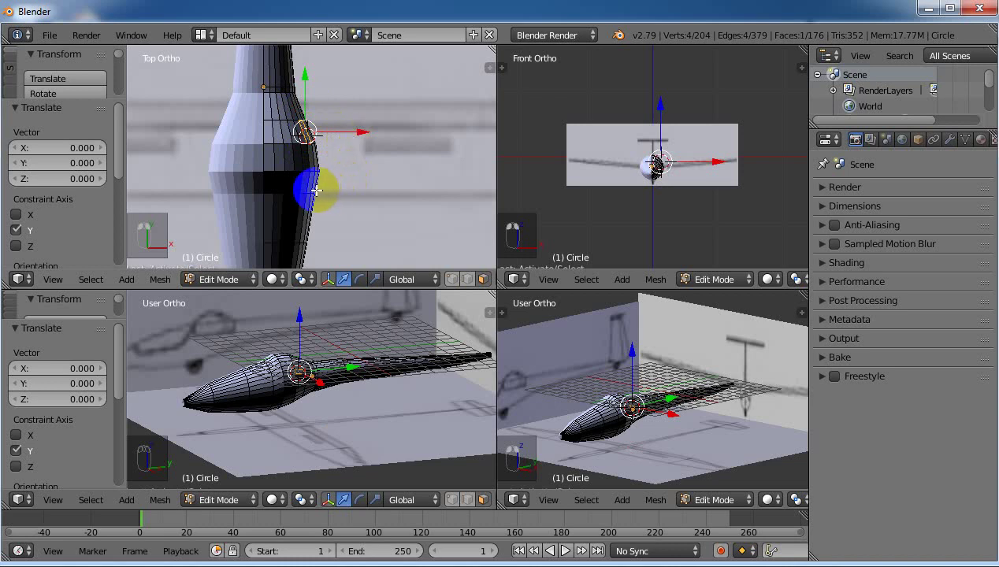
{"action": "right_click", "coordinate": [314, 183]}
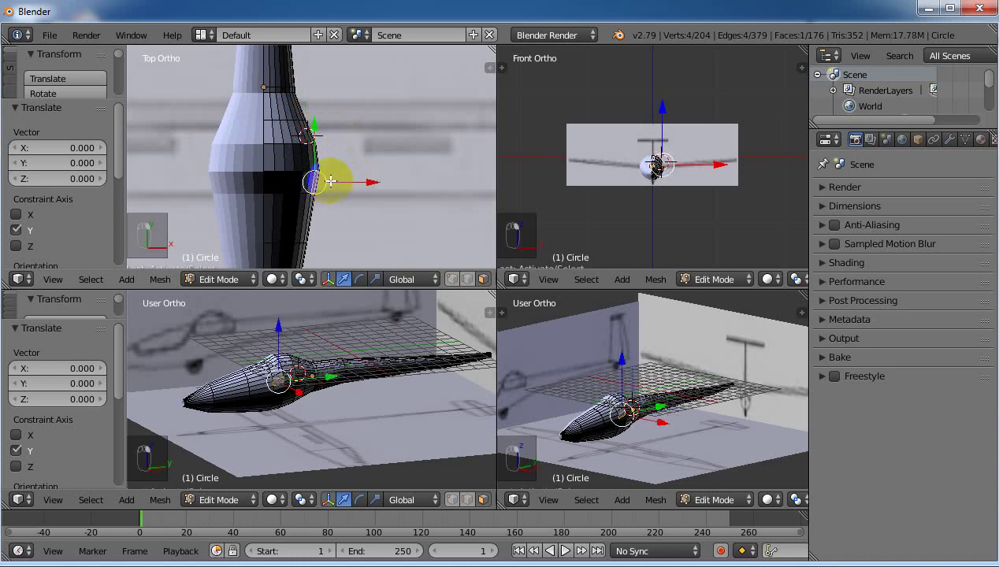
{"action": "right_click", "coordinate": [315, 127]}
{"action": "right_click", "coordinate": [346, 122], "text": "shift"}
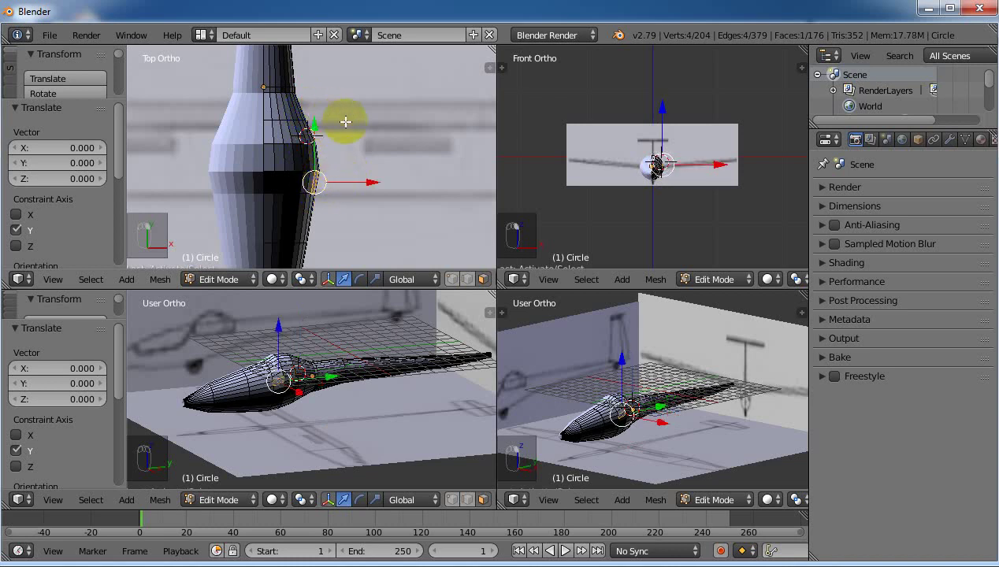
Step: Select a row of four adjacent faces along the fuselage side where the wing attaches, seen from the side
{"action": "middle_click_drag", "start_coordinate": [359, 134], "coordinate": [178, 183]}
{"action": "right_click", "coordinate": [218, 241]}
{"action": "right_click", "coordinate": [316, 229]}
{"action": "right_click", "coordinate": [297, 219]}
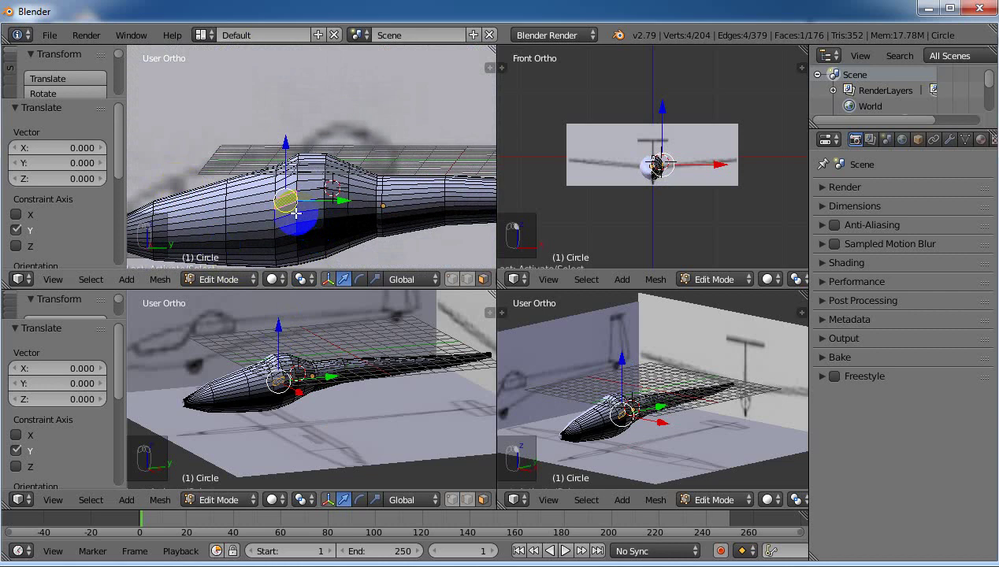
{"action": "right_click", "coordinate": [309, 212]}
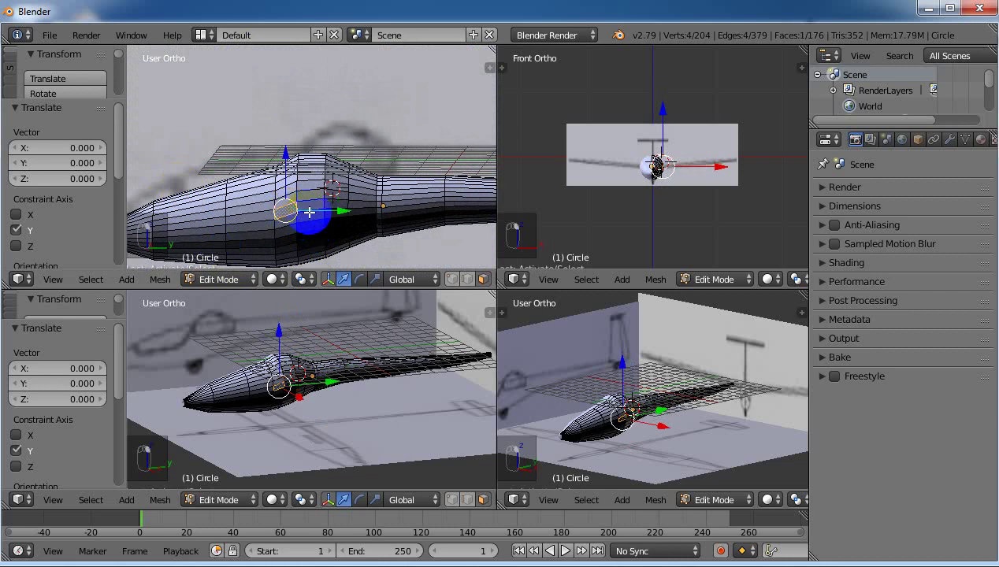
{"action": "right_click", "coordinate": [337, 205], "text": "shift"}
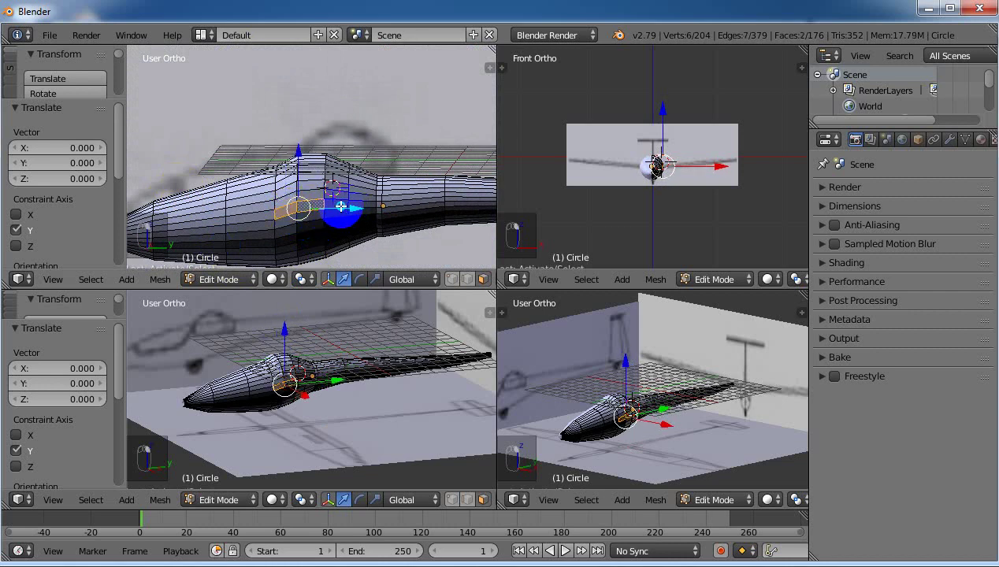
{"action": "right_click", "coordinate": [363, 206], "text": "shift"}
{"action": "right_click", "coordinate": [415, 220], "text": "shift"}
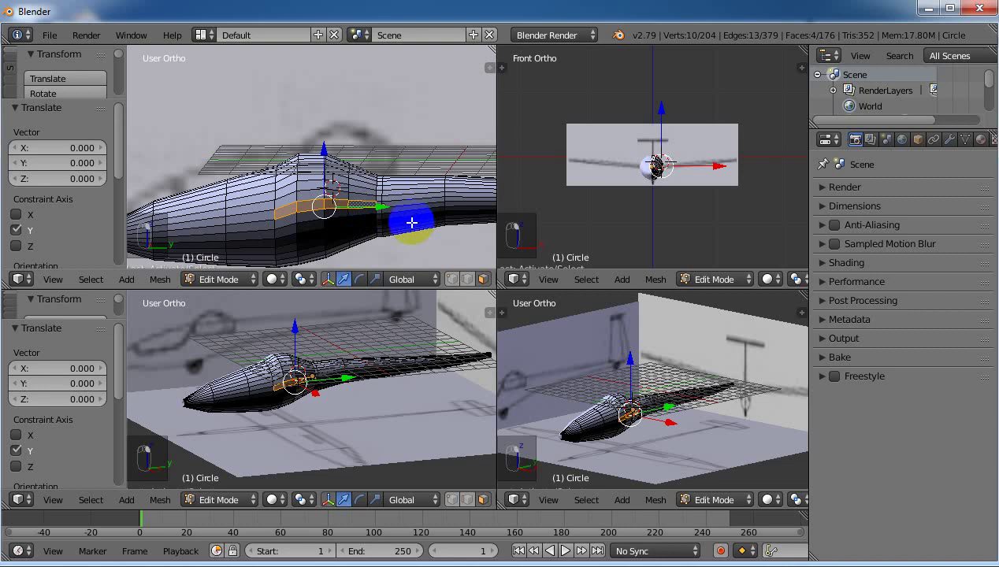
Step: Add the four faces directly below the selected row to the wing-root selection
{"action": "right_click", "coordinate": [292, 222], "text": "shift"}
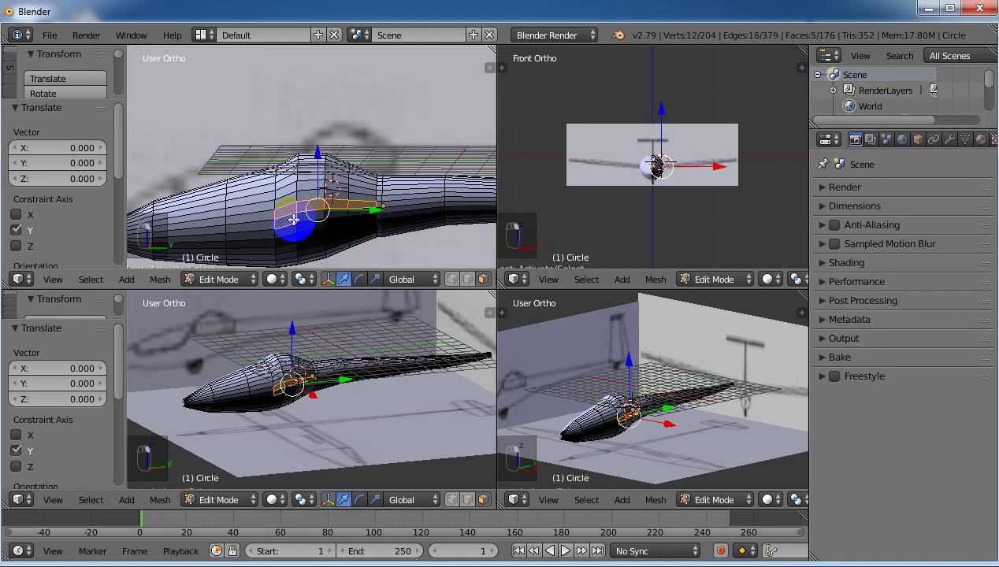
{"action": "right_click", "coordinate": [332, 216], "text": "shift"}
{"action": "right_click", "coordinate": [358, 210], "text": "shift"}
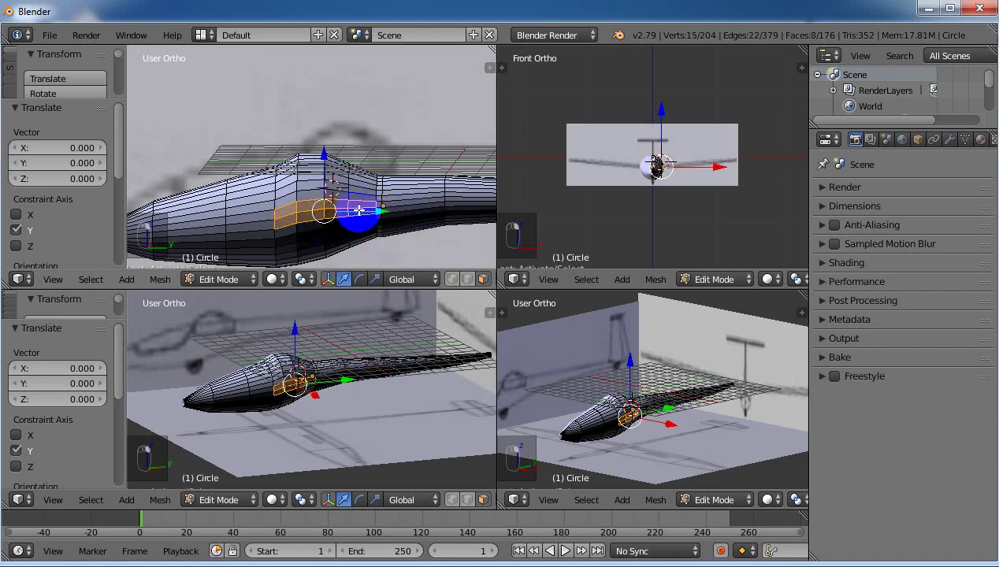
{"action": "right_click", "coordinate": [417, 233], "text": "shift"}
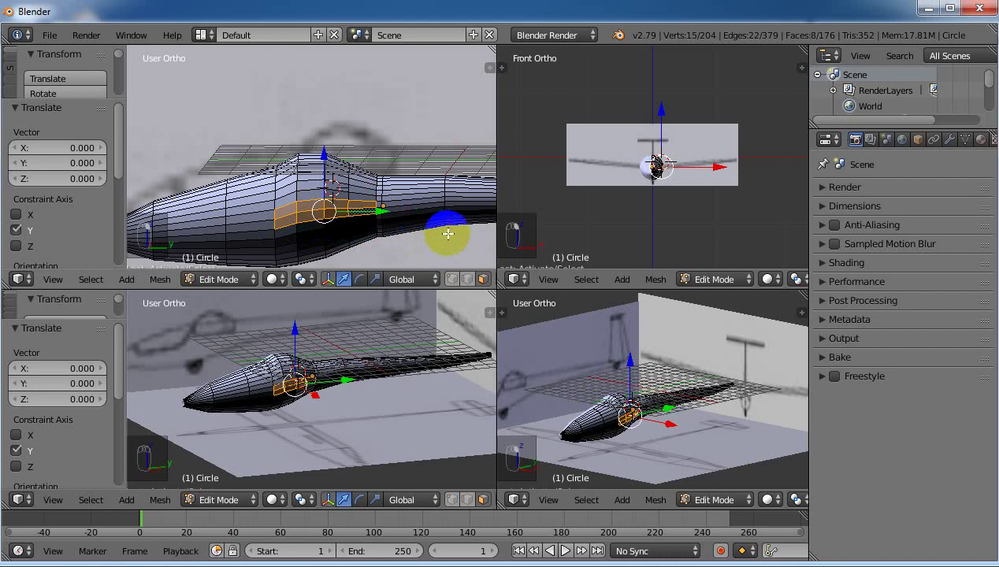
Step: Try extruding the wing-root faces outward 9.582 as one long section, extrude again, and undo these extrusions
{"action": "middle_click_drag", "start_coordinate": [357, 402], "coordinate": [422, 444]}
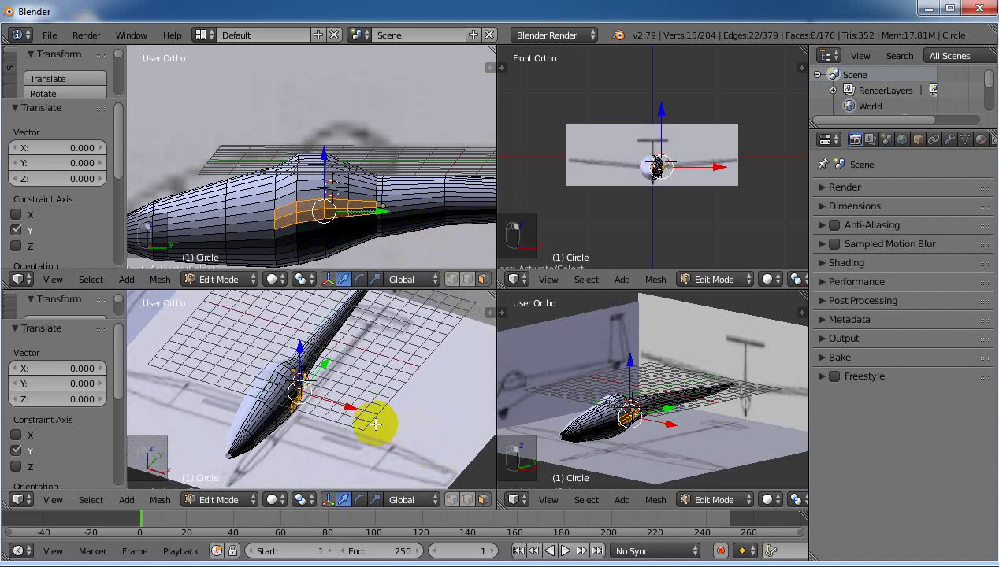
{"action": "key", "text": "e"}
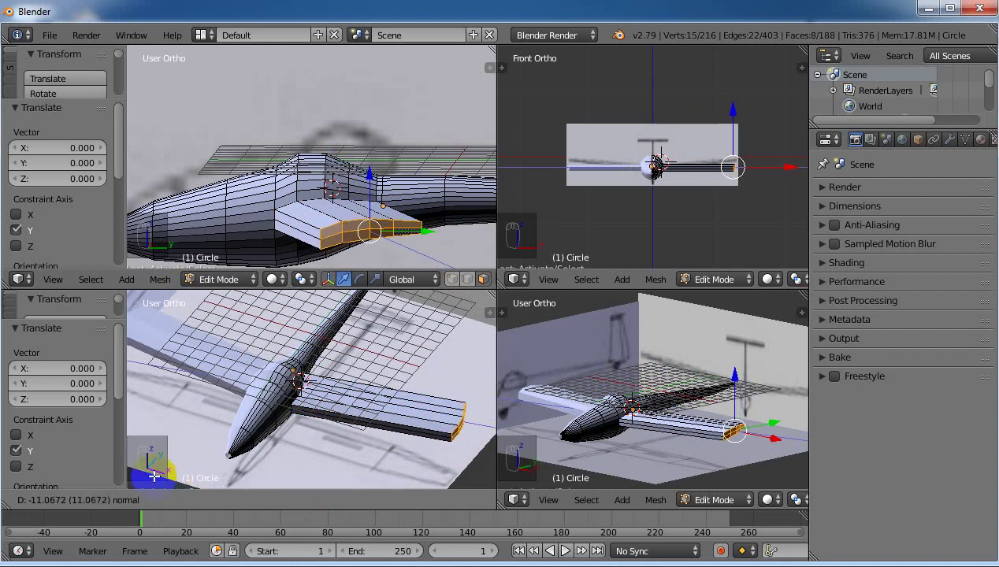
{"action": "left_click", "coordinate": [133, 471]}
{"action": "key", "text": "e"}
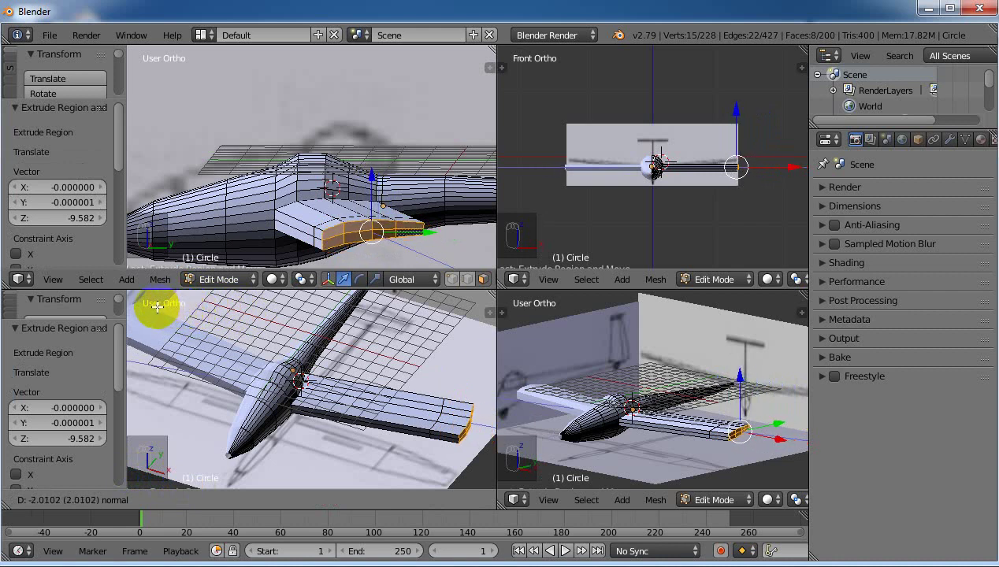
{"action": "key", "text": "Escape"}
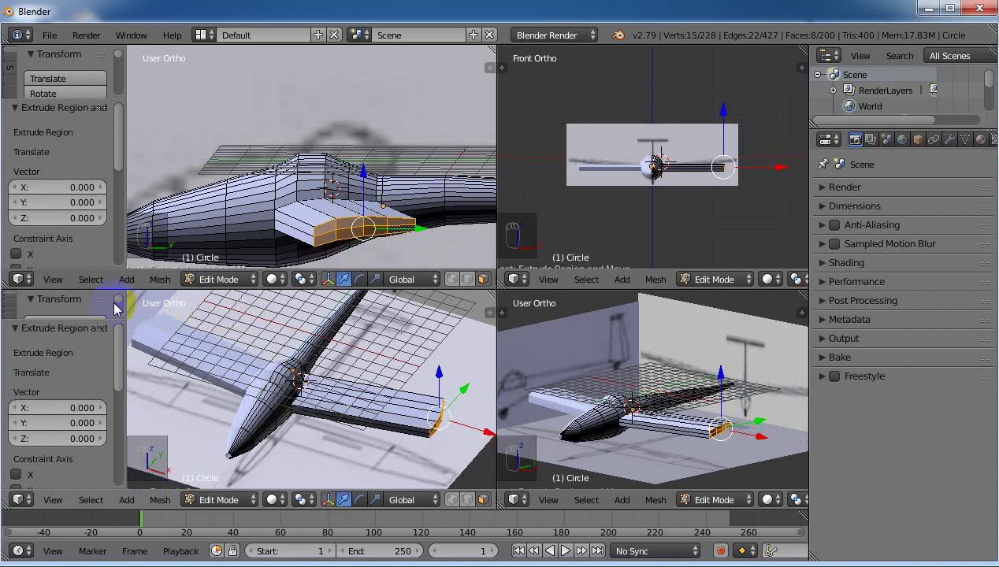
{"action": "mouse_move", "coordinate": [484, 431]}
{"action": "left_mouse_down"}
{"action": "mouse_move", "coordinate": [457, 430]}
{"action": "mouse_move", "coordinate": [465, 428]}
{"action": "left_mouse_up"}
{"action": "key", "text": "ctrl+z"}
{"action": "key", "text": "ctrl+z"}
{"action": "key", "text": "ctrl+z"}
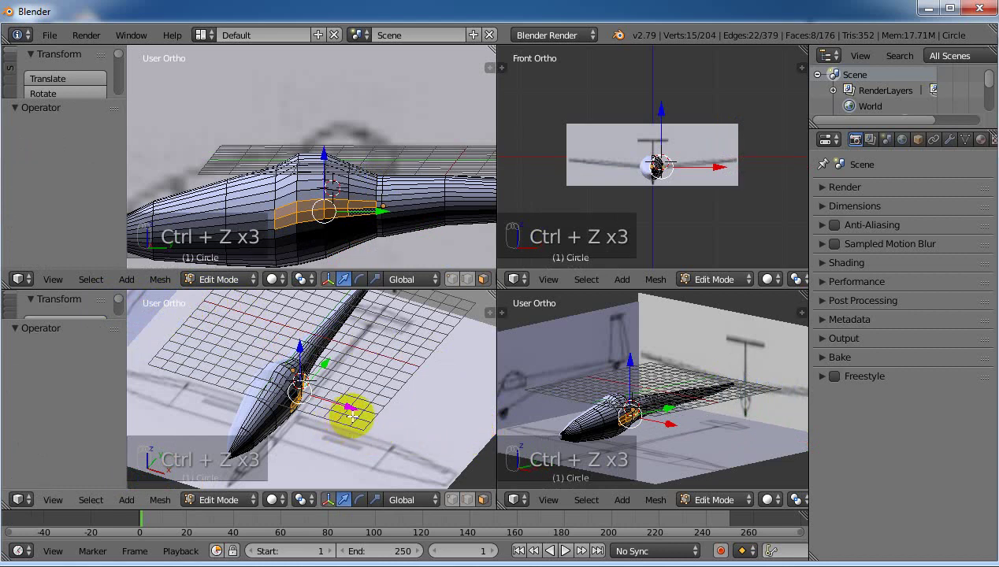
Step: Extrude the wing from the selected root faces in two sections, 5.438 and 5.691 long, and raise its tip 0.706 along Z
{"action": "key", "text": "e"}
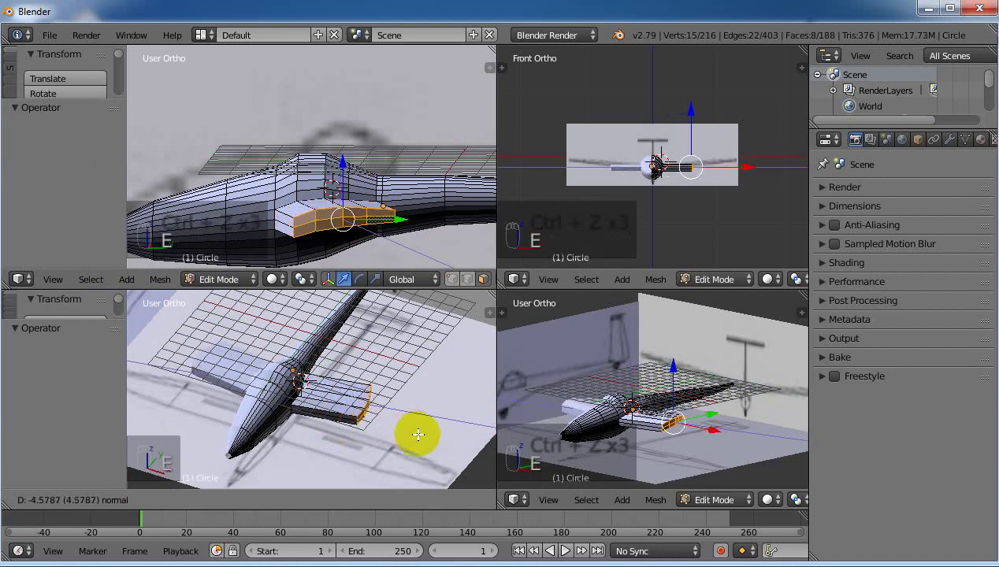
{"action": "left_click", "coordinate": [431, 436]}
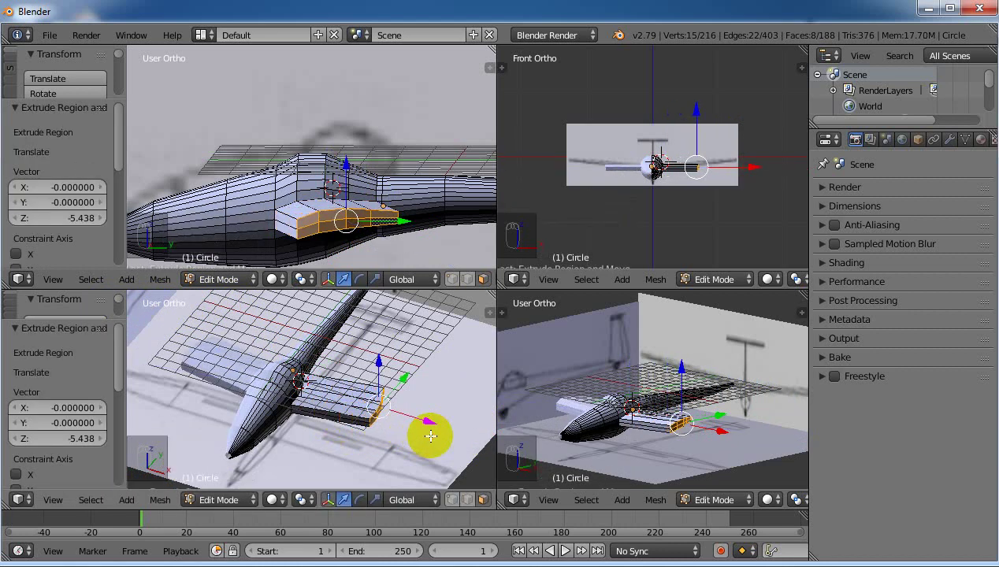
{"action": "key", "text": "e"}
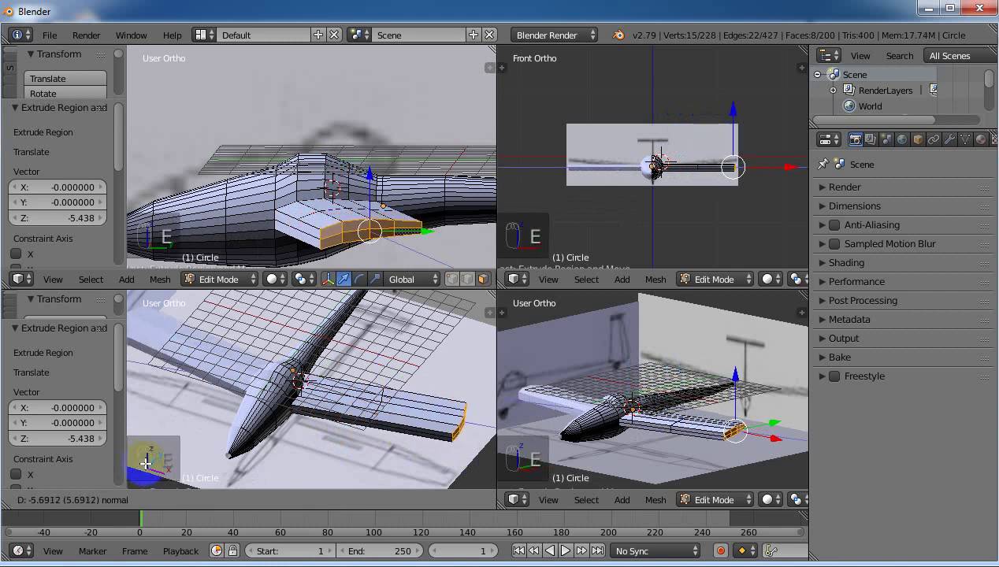
{"action": "left_click", "coordinate": [146, 464]}
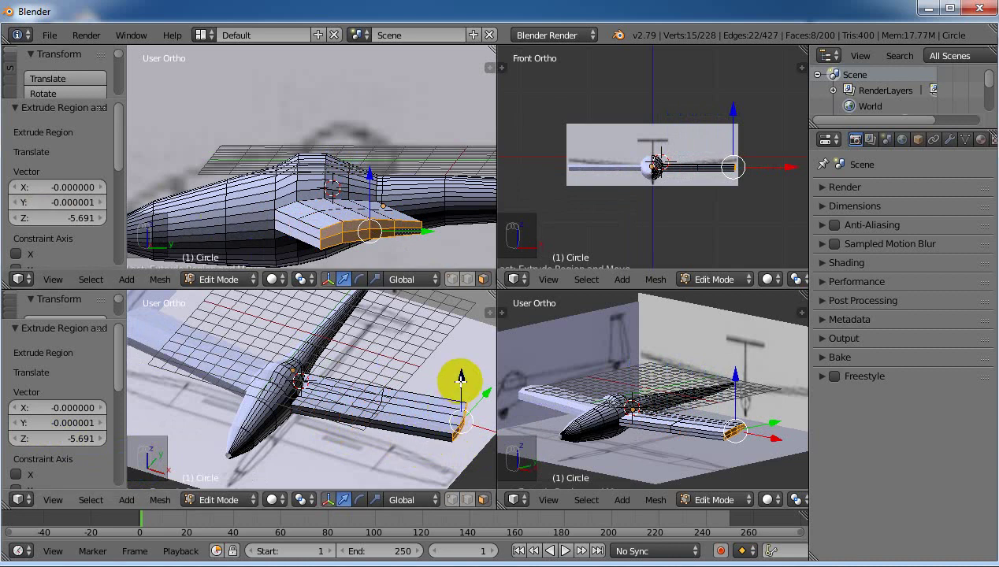
{"action": "left_click_drag", "start_coordinate": [461, 380], "coordinate": [459, 367]}
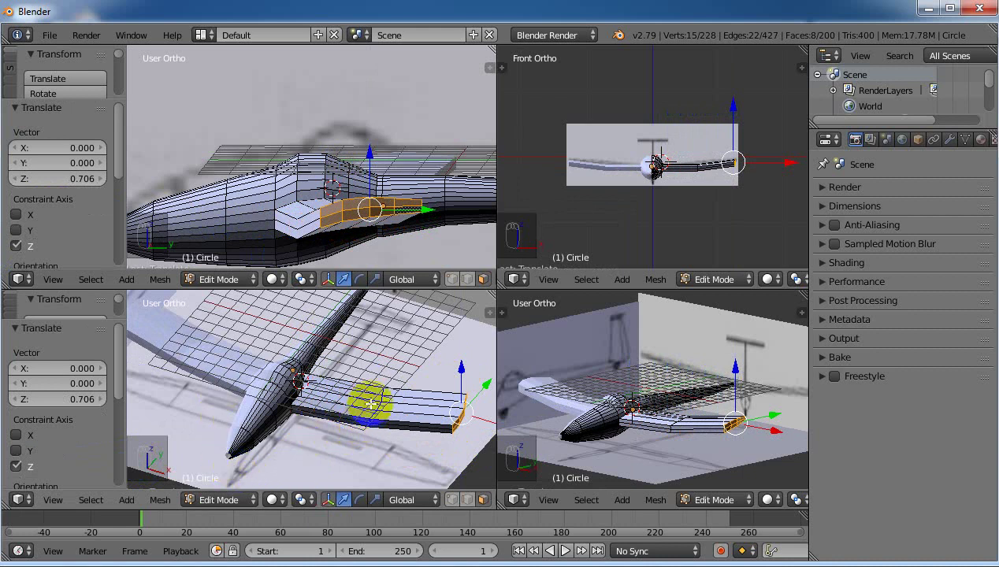
Step: Select the cross-section edge loop midway along the wing and raise it 0.298 along Z
{"action": "key", "text": "shift+b"}
{"action": "left_click_drag", "start_coordinate": [361, 370], "coordinate": [395, 441]}
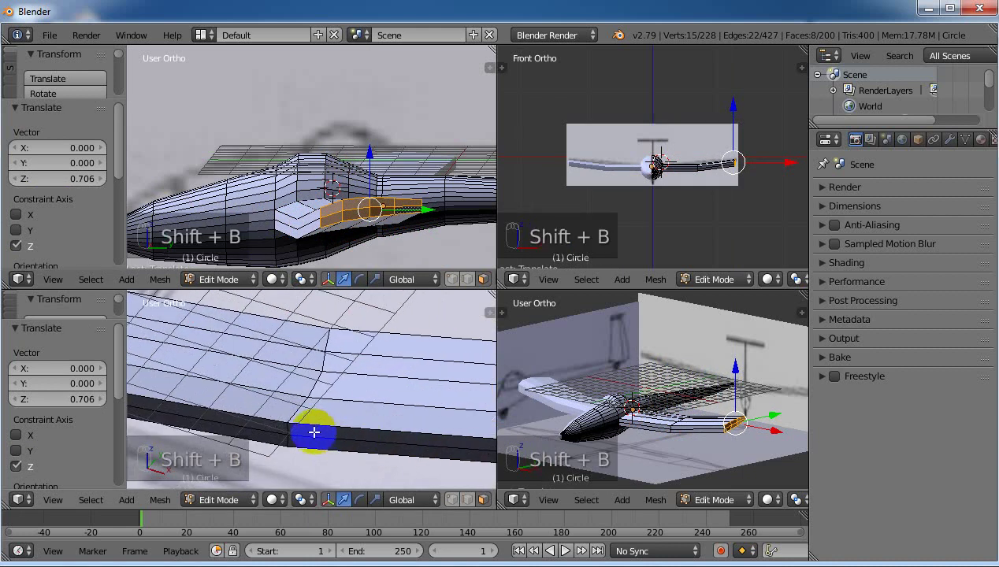
{"action": "right_click", "coordinate": [296, 406]}
{"action": "left_click", "coordinate": [446, 551]}
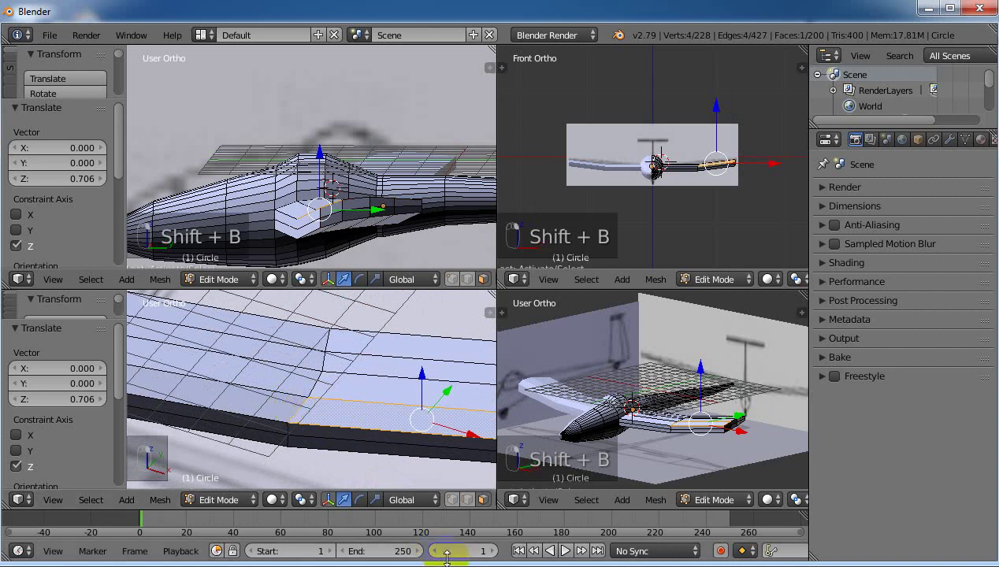
{"action": "right_click", "coordinate": [296, 407]}
{"action": "right_click", "coordinate": [297, 406], "text": "alt"}
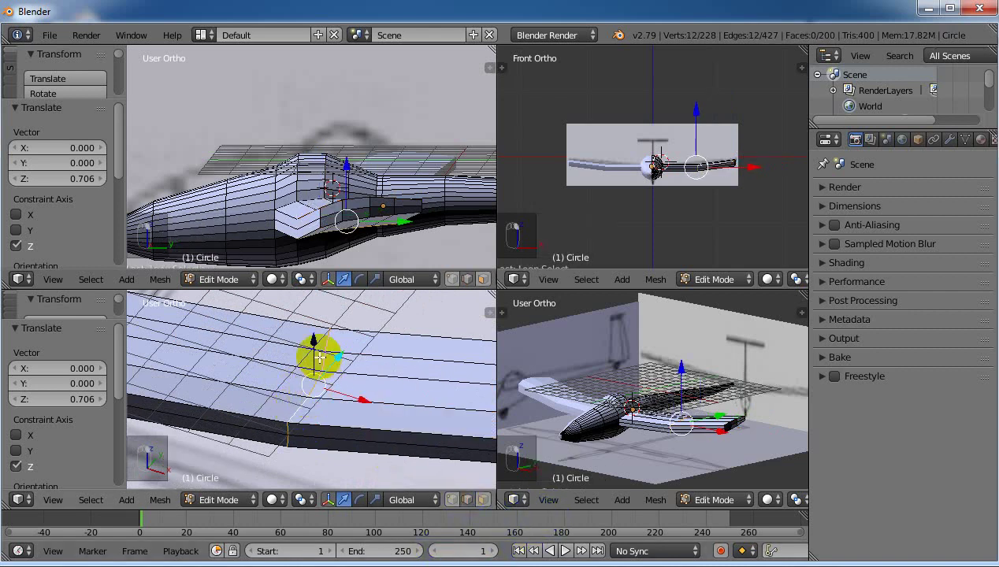
{"action": "left_click_drag", "start_coordinate": [312, 346], "coordinate": [314, 329]}
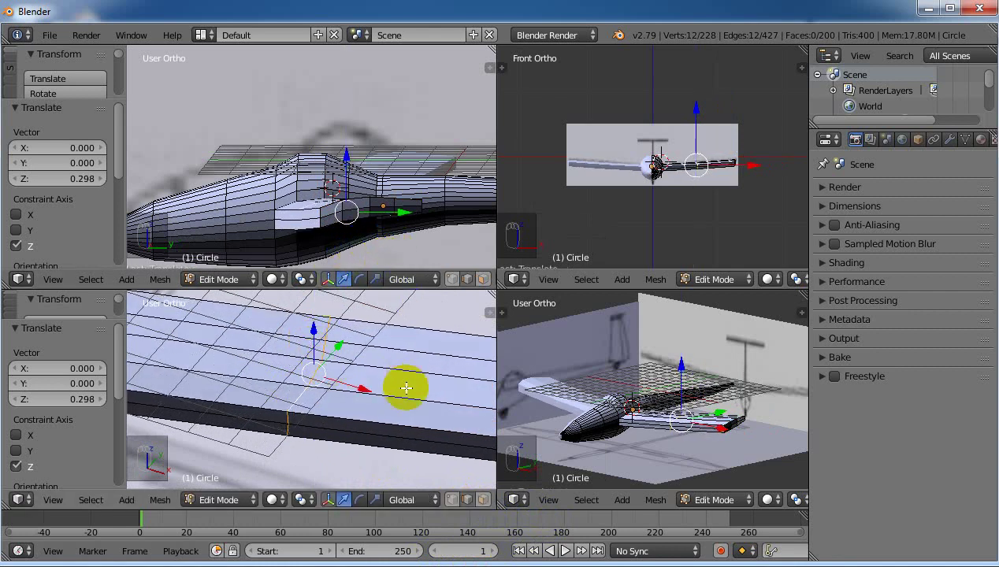
{"action": "scroll", "coordinate": [406, 388], "scroll_direction": "down", "scroll_amount": 4}
{"action": "right_click", "coordinate": [421, 408]}
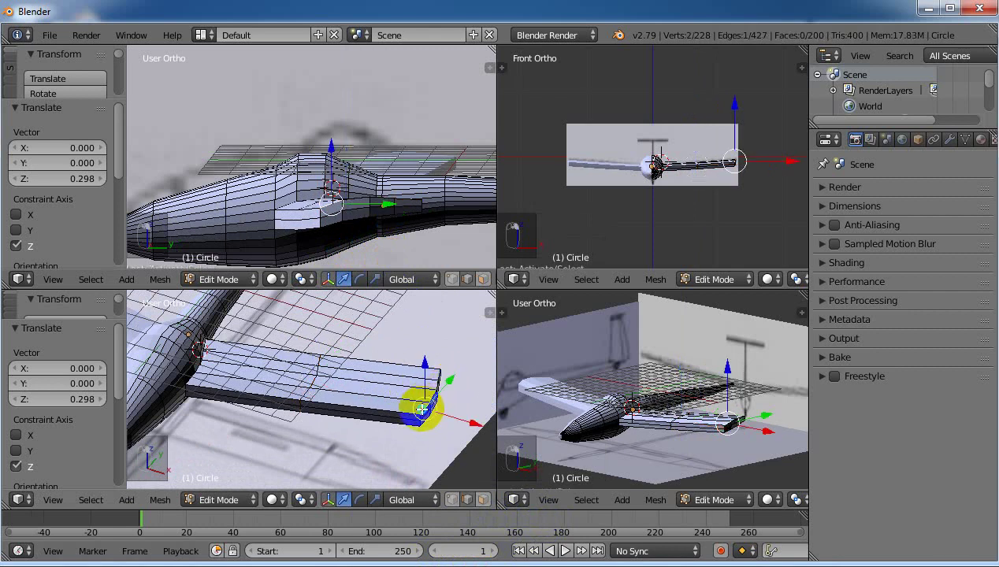
{"action": "right_click", "coordinate": [425, 403], "text": "alt"}
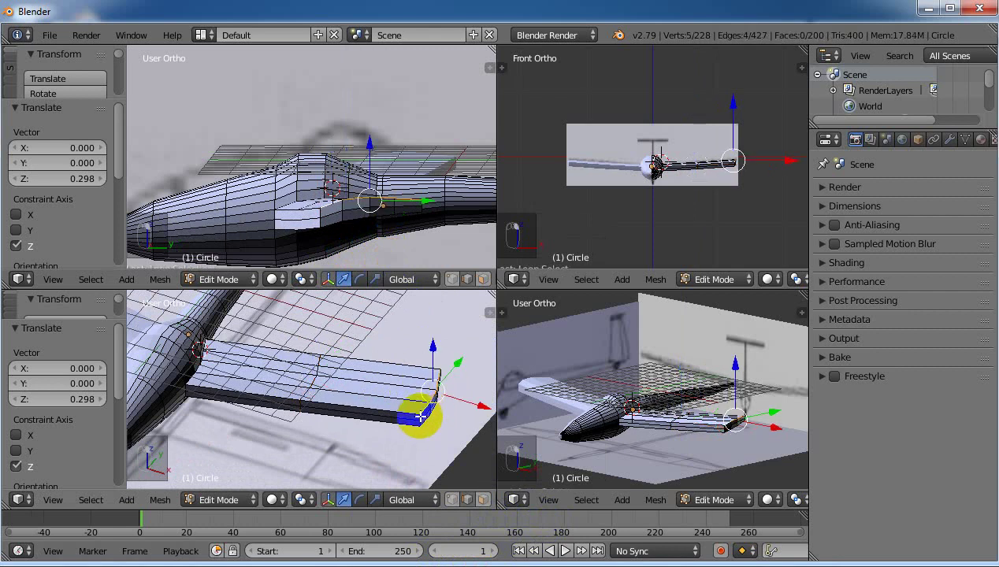
{"action": "right_click", "coordinate": [422, 417], "text": "alt"}
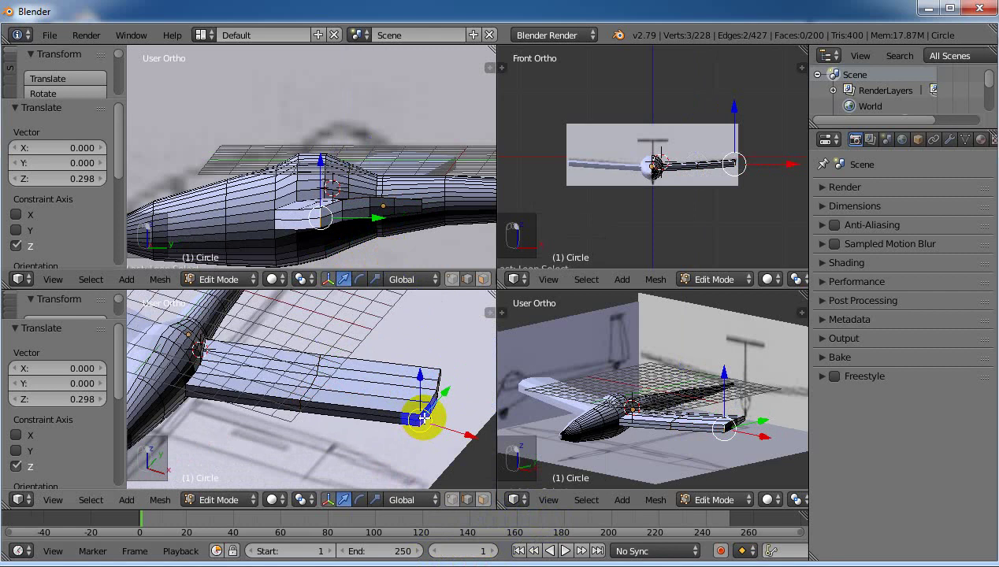
Step: Select the four edges along the mid-height of the wing tip and move them outward 0.269 along X
{"action": "key", "text": "shift+b"}
{"action": "left_click_drag", "start_coordinate": [424, 373], "coordinate": [458, 458]}
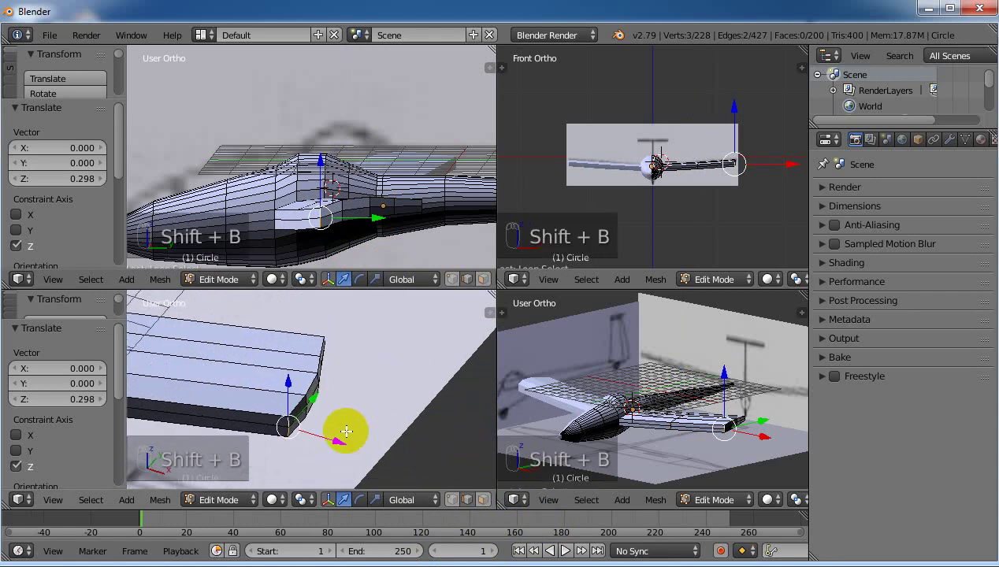
{"action": "right_click", "coordinate": [293, 412], "text": "shift"}
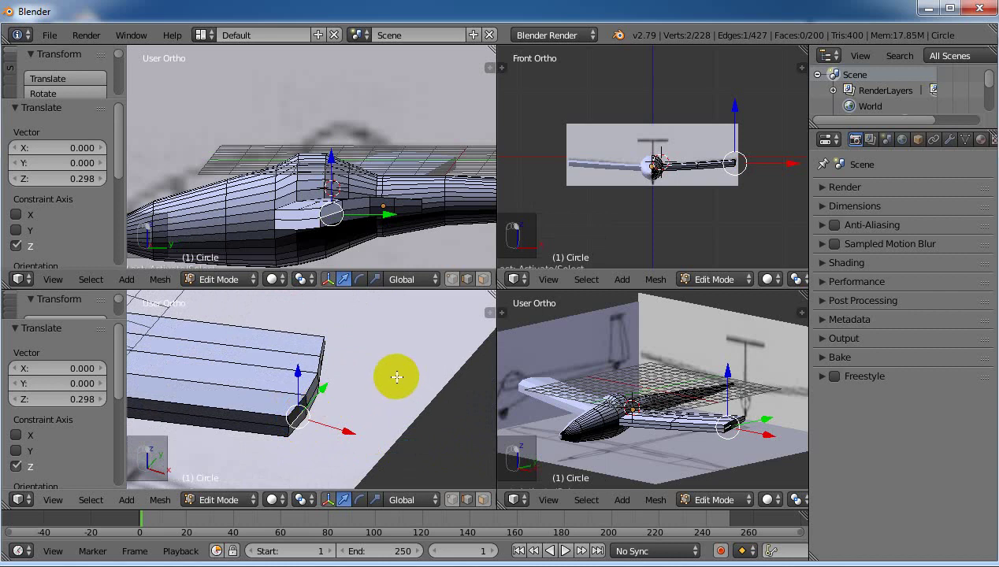
{"action": "middle_click_drag", "start_coordinate": [393, 379], "coordinate": [320, 410]}
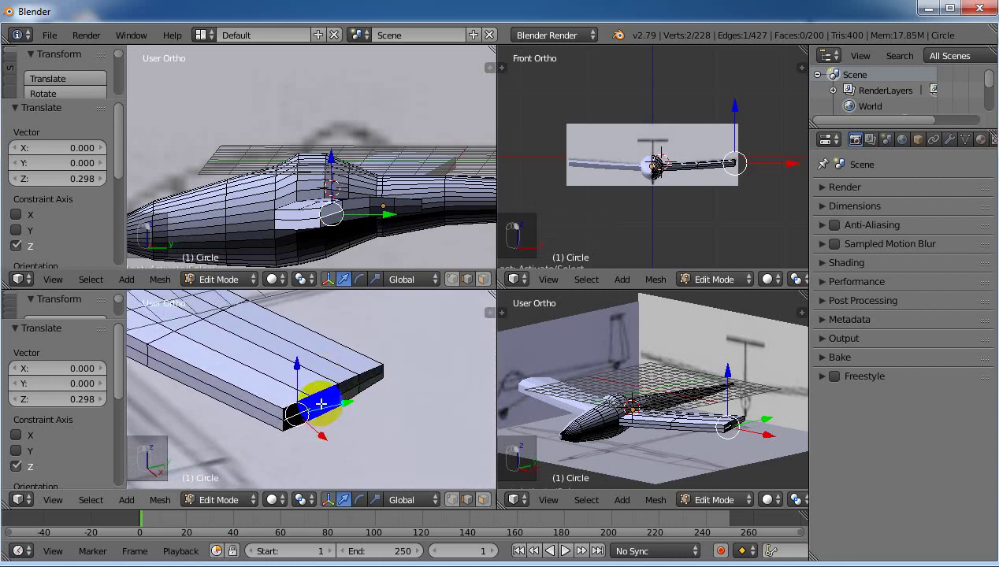
{"action": "right_click", "coordinate": [320, 405], "text": "shift"}
{"action": "right_click", "coordinate": [345, 391], "text": "shift"}
{"action": "right_click", "coordinate": [370, 379], "text": "shift"}
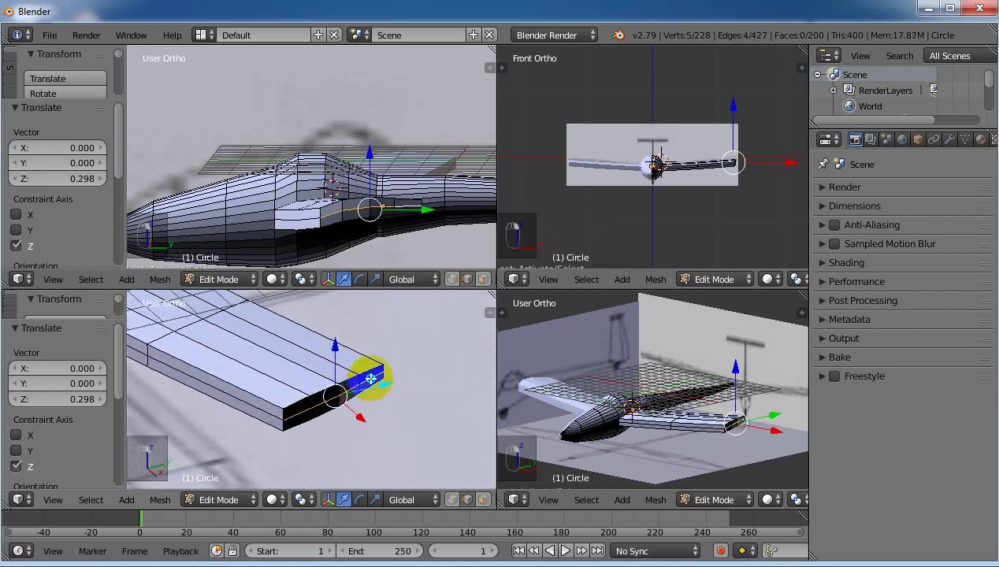
{"action": "key", "text": "e"}
{"action": "key", "text": "x"}
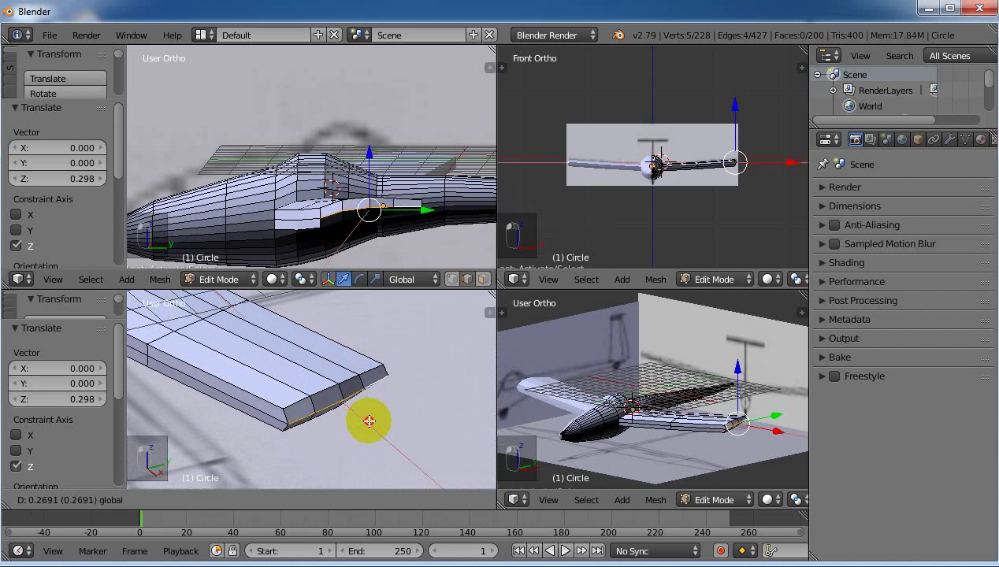
{"action": "left_click", "coordinate": [369, 420]}
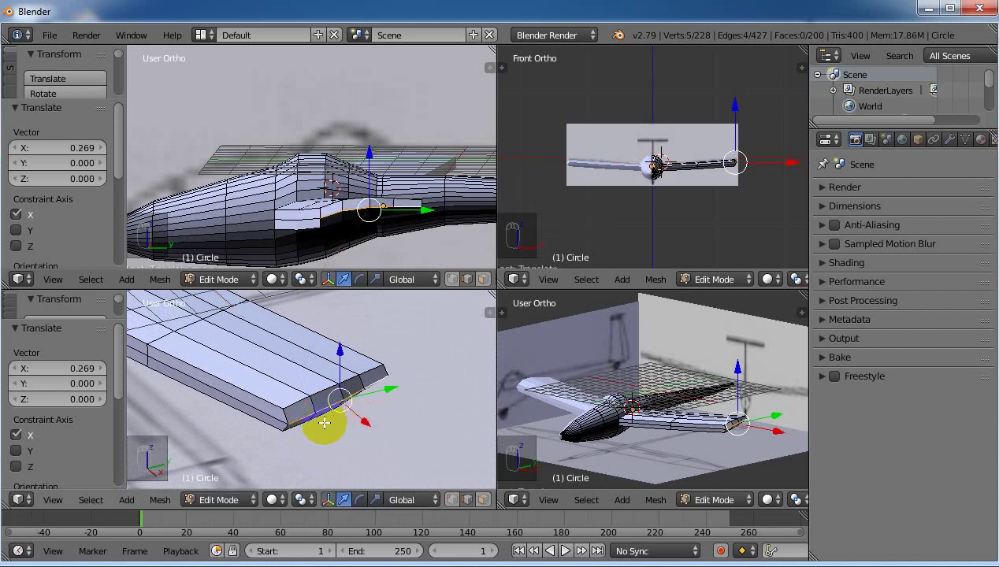
Step: Select the four lower edges of the wing tip and raise them 0.125 along Z
{"action": "right_click", "coordinate": [286, 420]}
{"action": "right_click", "coordinate": [297, 423], "text": "shift"}
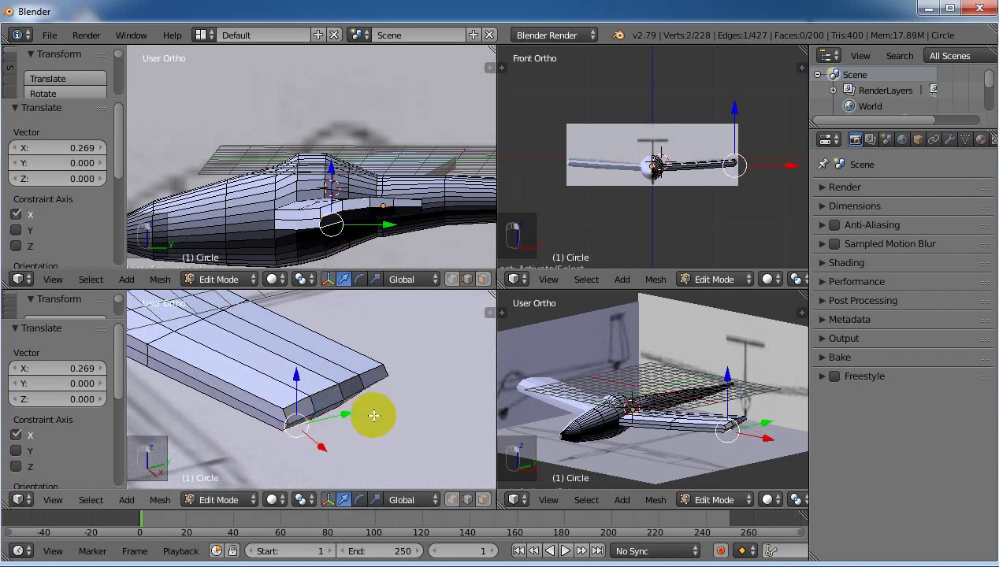
{"action": "middle_click_drag", "start_coordinate": [371, 415], "coordinate": [337, 404]}
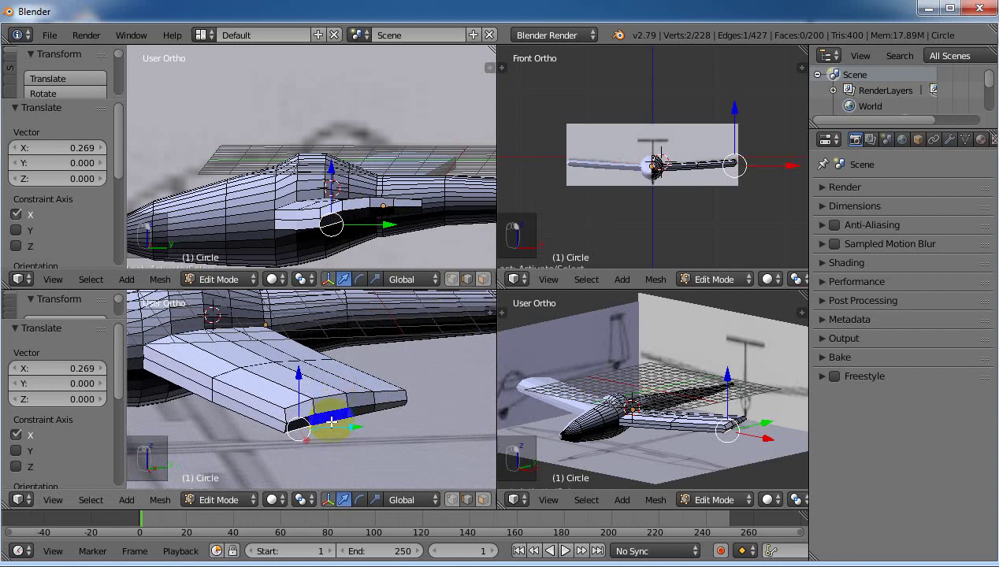
{"action": "right_click", "coordinate": [332, 422], "text": "shift"}
{"action": "right_click", "coordinate": [368, 415], "text": "shift"}
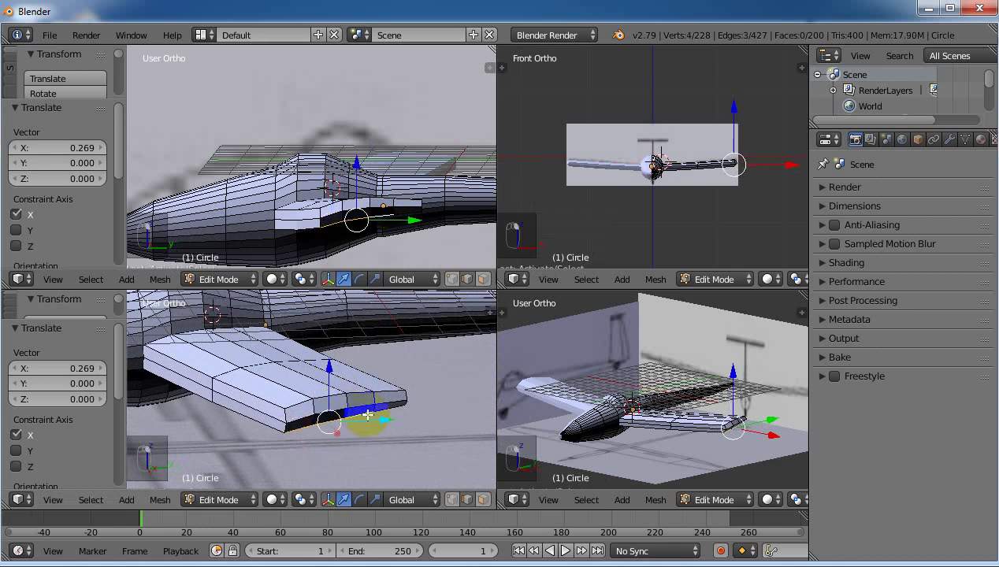
{"action": "right_click", "coordinate": [390, 408], "text": "shift"}
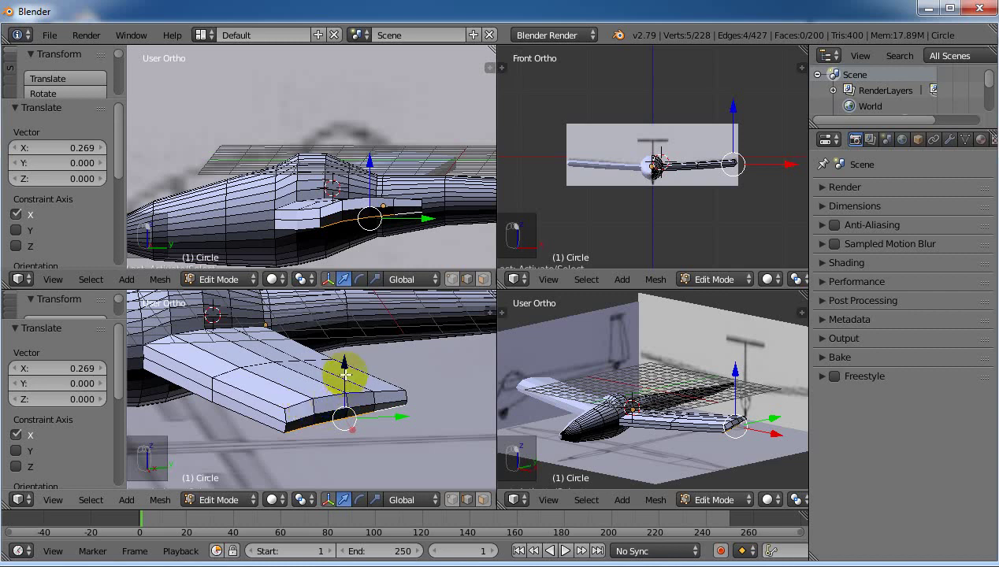
{"action": "left_click_drag", "start_coordinate": [345, 375], "coordinate": [346, 365]}
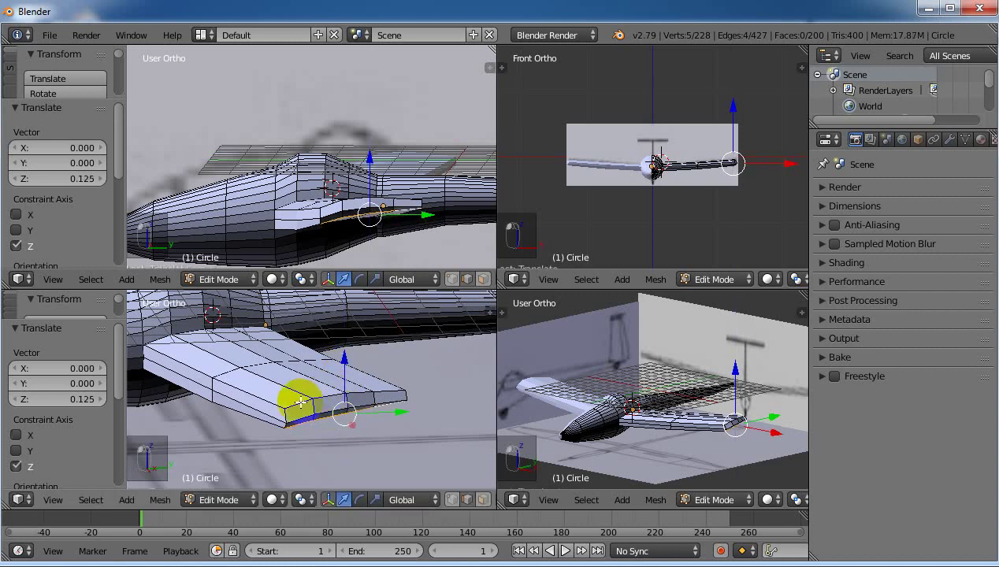
Step: Select the four upper edges of the wing tip and move them -0.104 along Z
{"action": "right_click", "coordinate": [388, 391]}
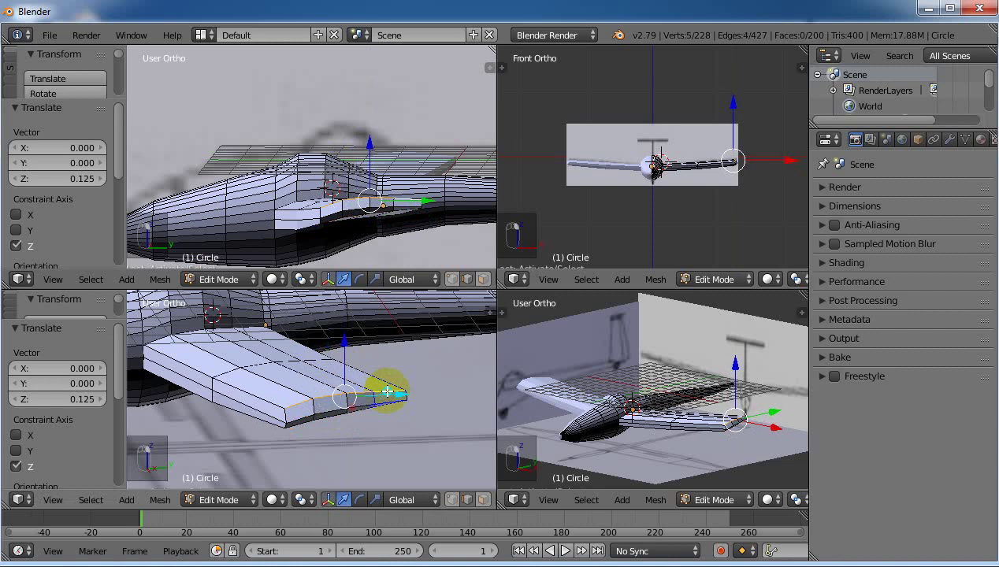
{"action": "left_click", "coordinate": [352, 337]}
{"action": "left_click_drag", "start_coordinate": [346, 342], "coordinate": [347, 348]}
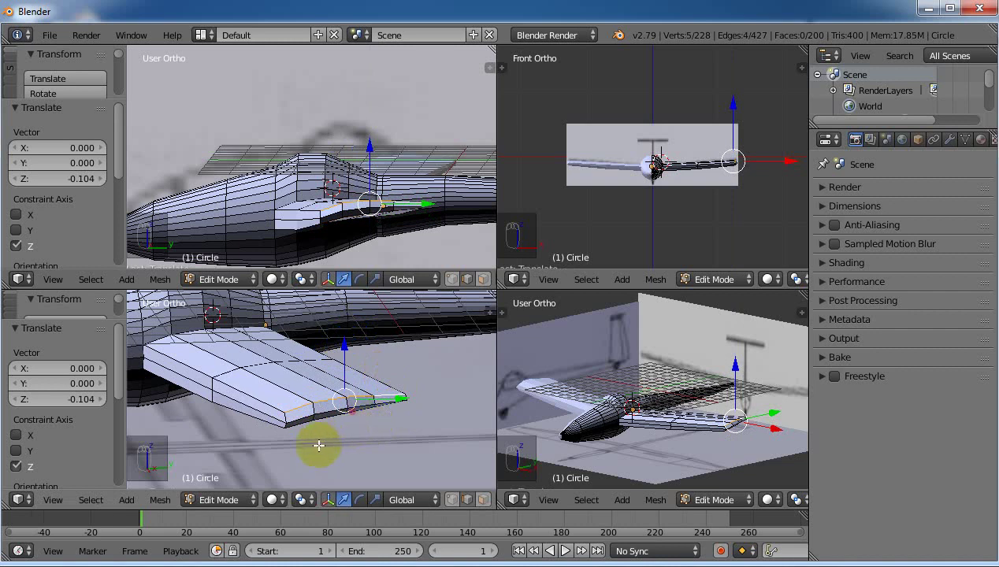
Step: In a top view, select the edge loop midway along the wing and move it -0.942 along Y
{"action": "middle_click_drag", "start_coordinate": [258, 417], "coordinate": [212, 409]}
{"action": "middle_click_drag", "start_coordinate": [312, 152], "coordinate": [309, 149]}
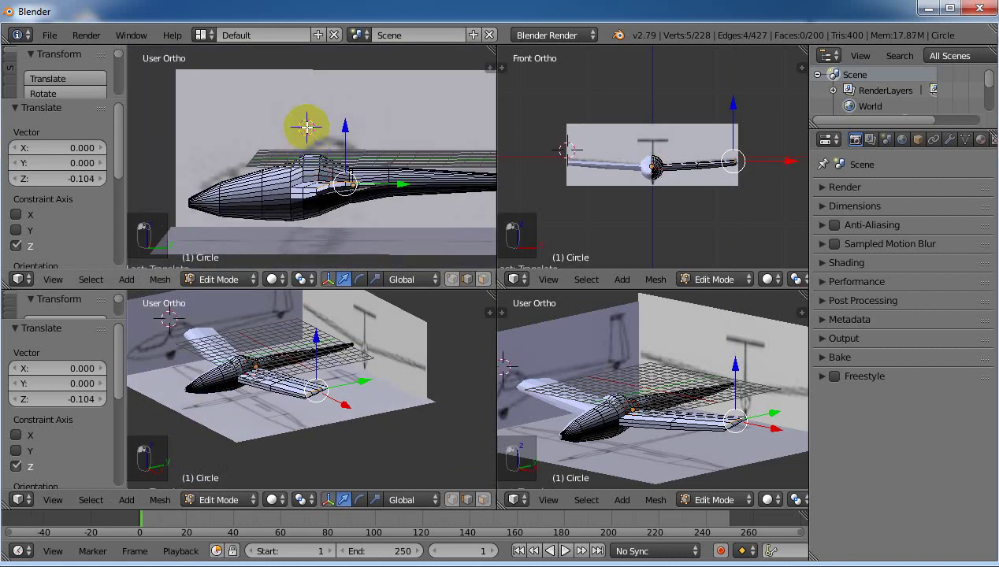
{"action": "key", "text": "KP_7"}
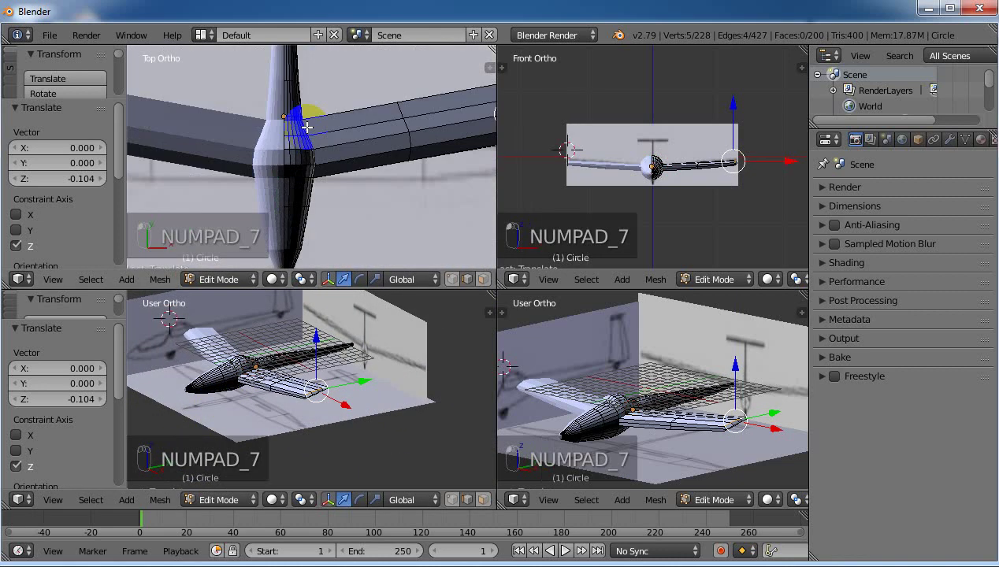
{"action": "scroll", "coordinate": [307, 127], "scroll_direction": "down", "scroll_amount": 4}
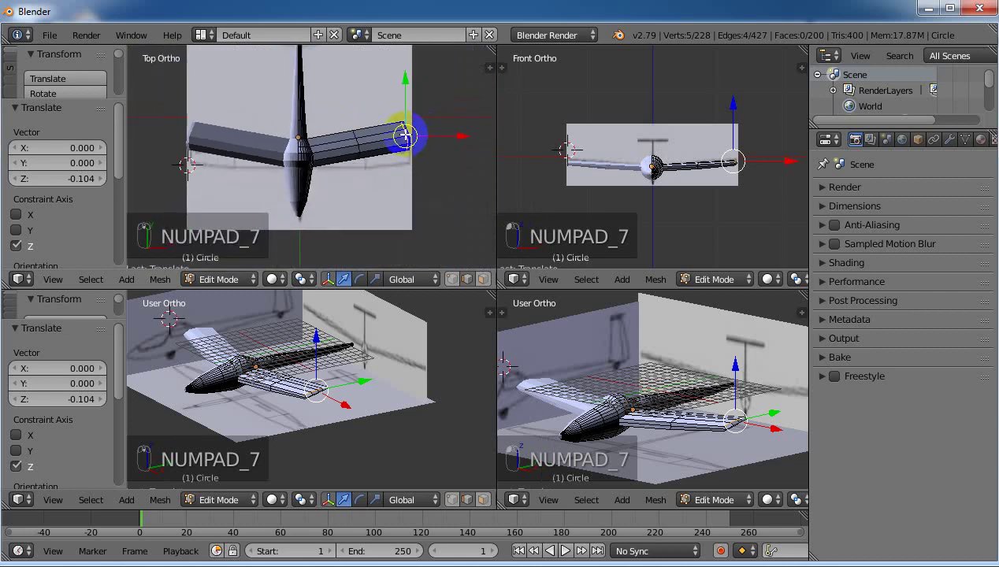
{"action": "key", "text": "shift+b"}
{"action": "left_click_drag", "start_coordinate": [334, 105], "coordinate": [430, 178]}
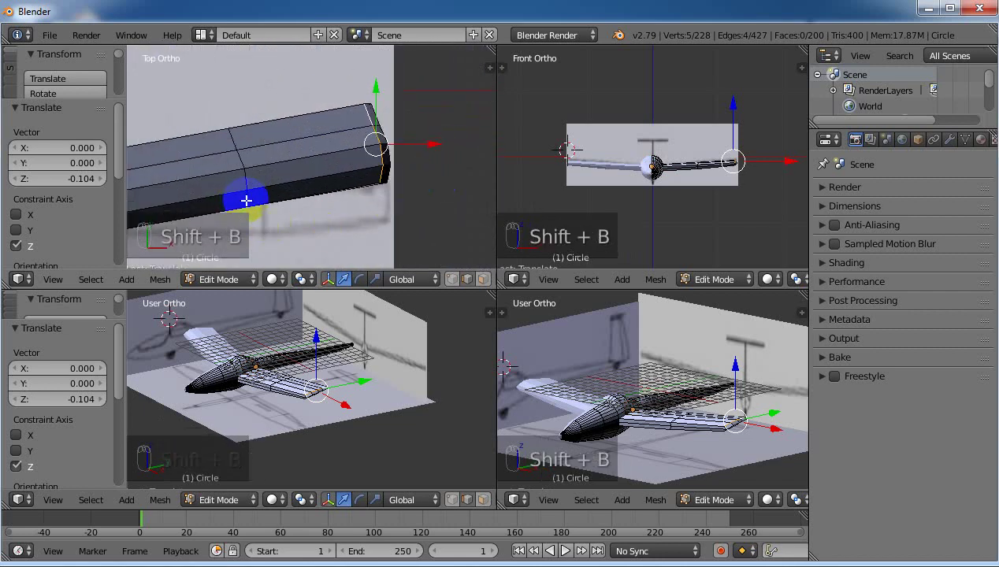
{"action": "right_click", "coordinate": [246, 201]}
{"action": "right_click", "coordinate": [246, 190], "text": "alt"}
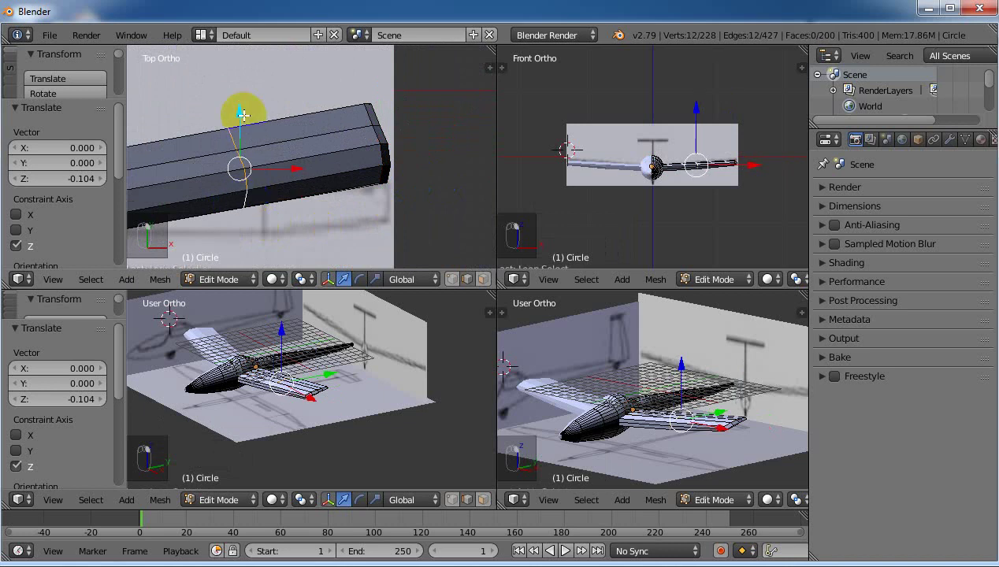
{"action": "left_click_drag", "start_coordinate": [243, 115], "coordinate": [247, 135]}
{"action": "scroll", "coordinate": [386, 169], "scroll_direction": "down", "scroll_amount": 1}
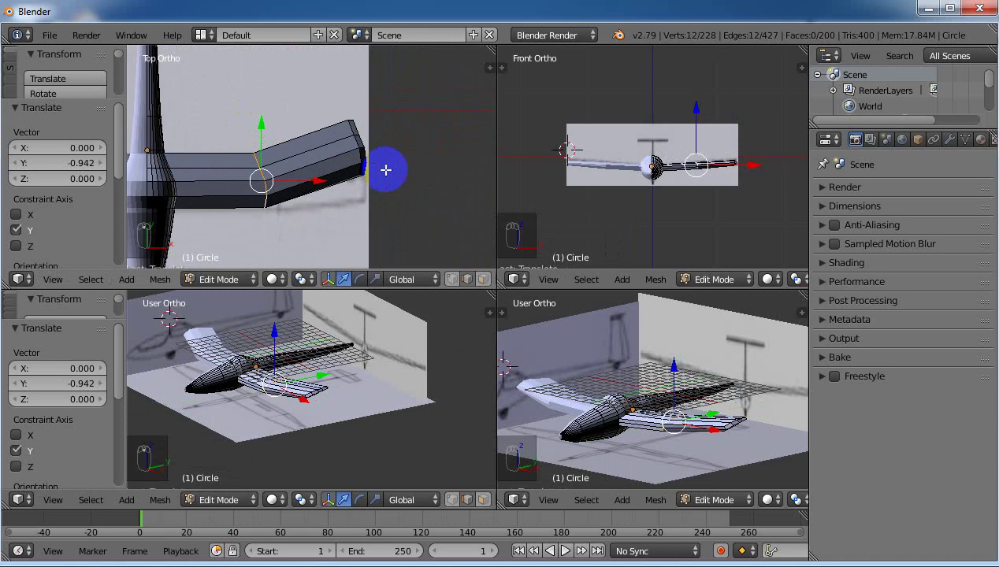
Step: Try to select all the wing-tip edges as edge loops from the top view
{"action": "right_click", "coordinate": [360, 158]}
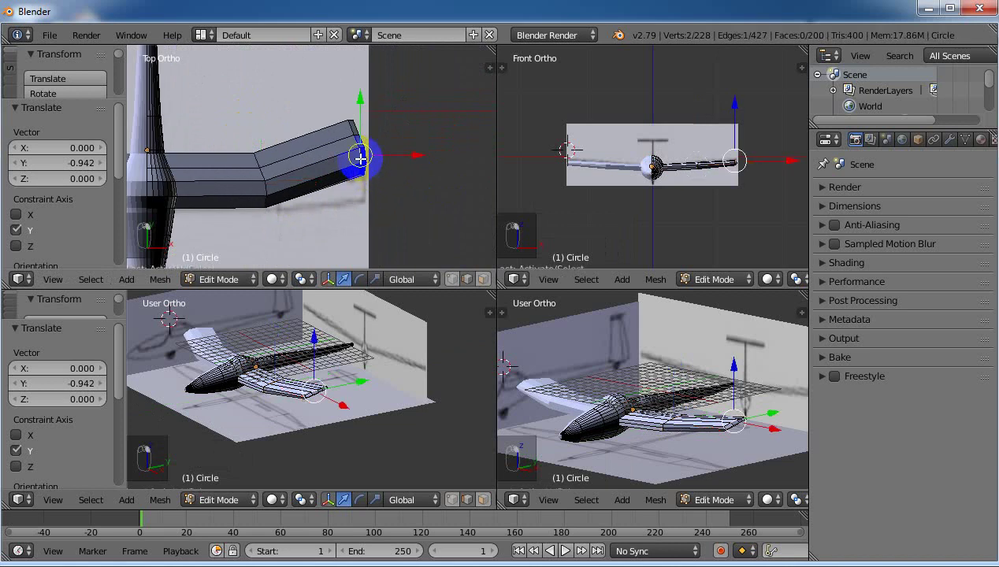
{"action": "right_click", "coordinate": [360, 159], "text": "alt"}
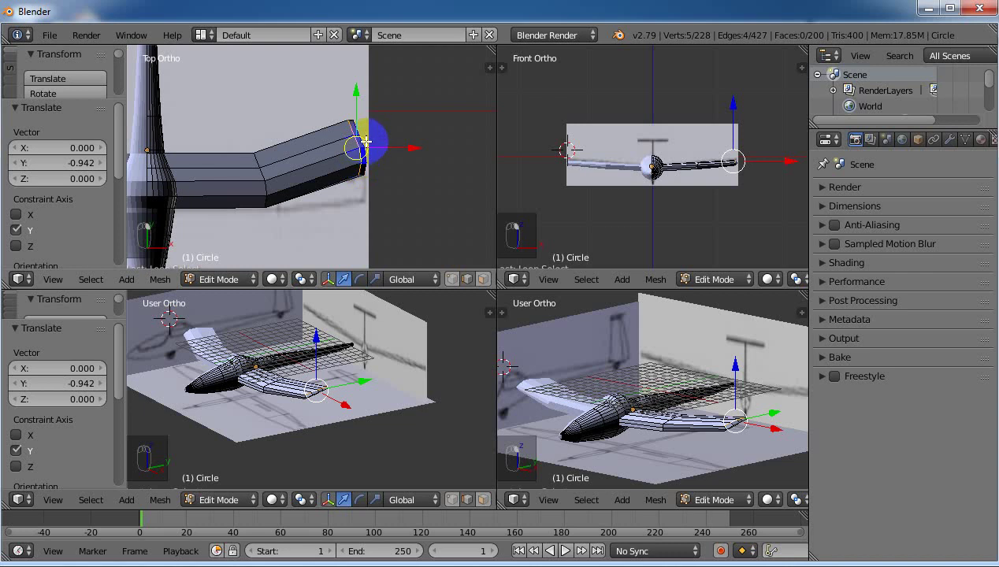
{"action": "right_click", "coordinate": [366, 165], "text": "alt+shift"}
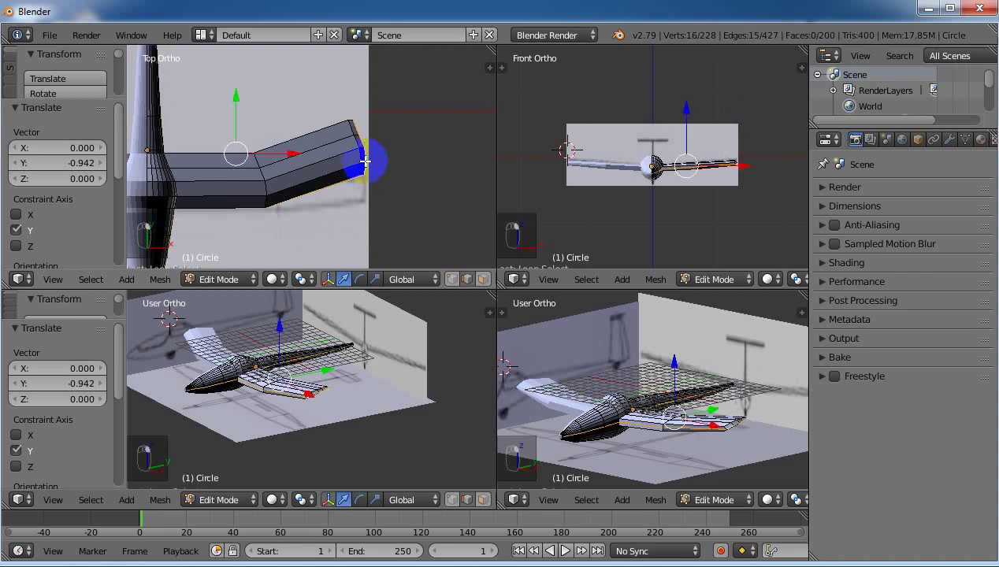
{"action": "right_click", "coordinate": [362, 160]}
{"action": "right_click", "coordinate": [364, 160], "text": "alt+shift"}
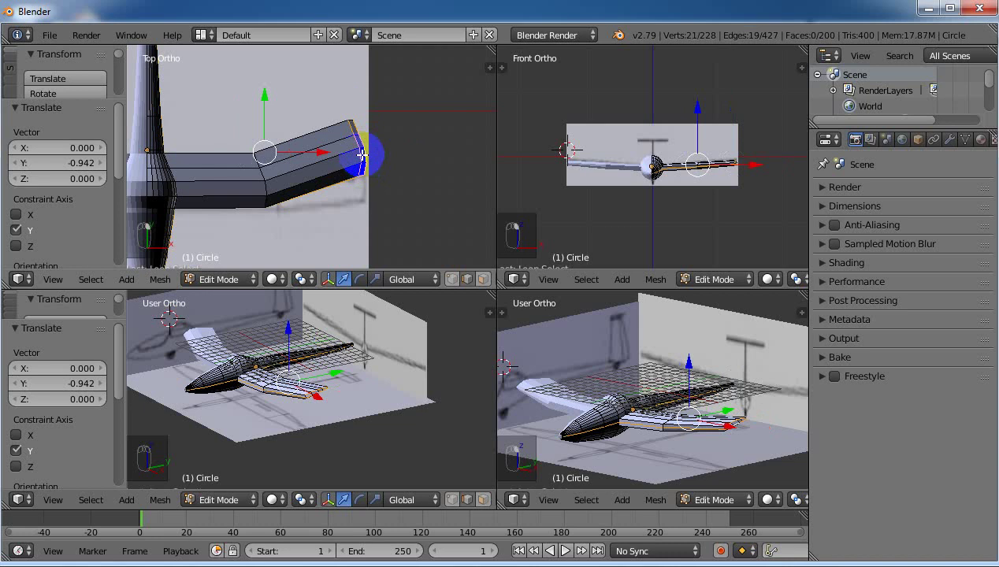
{"action": "right_click", "coordinate": [361, 155]}
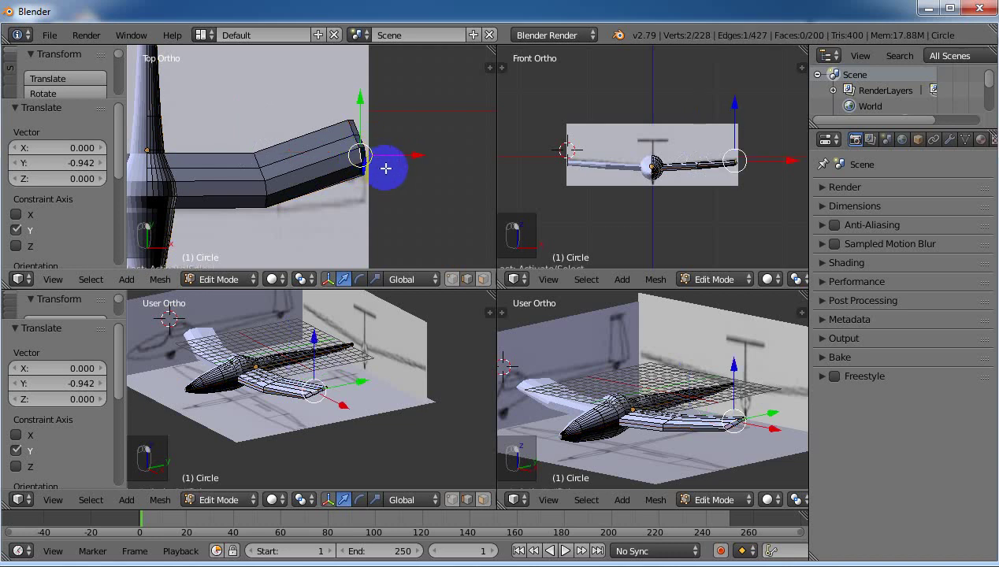
Step: Select the wing tip's front corner vertex in vertex selection mode and set another angled view to Wireframe shading
{"action": "middle_click_drag", "start_coordinate": [386, 168], "coordinate": [306, 260]}
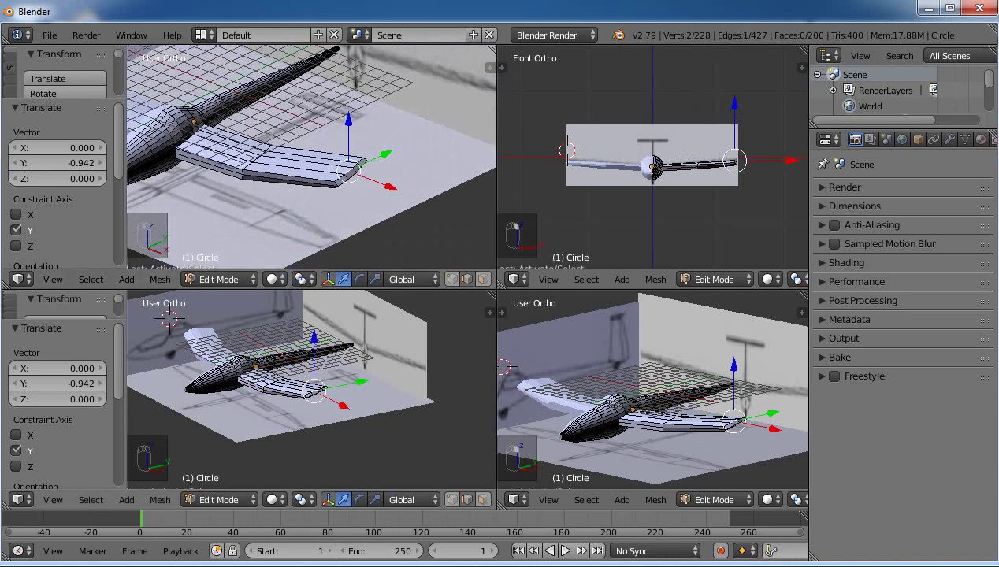
{"action": "left_click", "coordinate": [451, 501]}
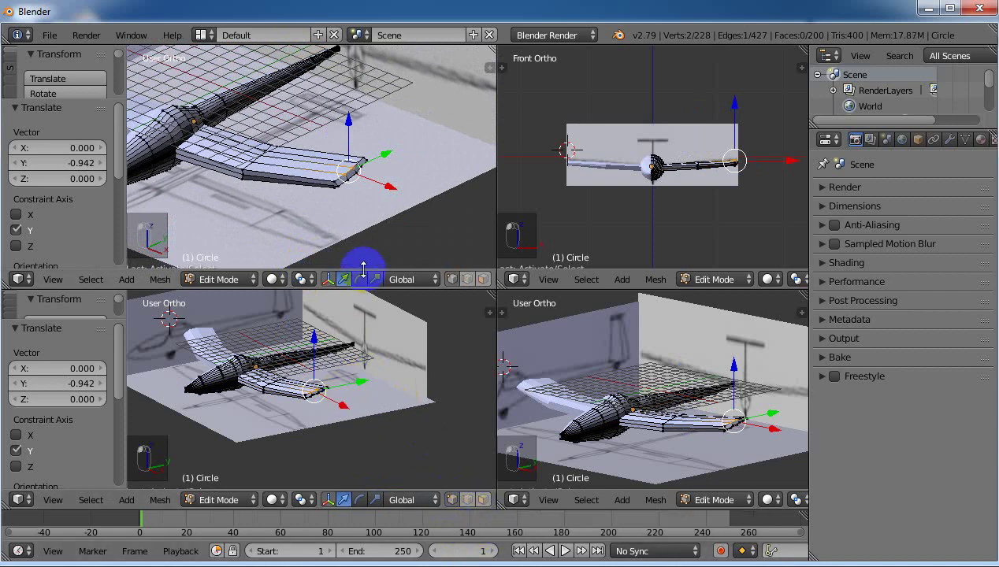
{"action": "right_click", "coordinate": [336, 184]}
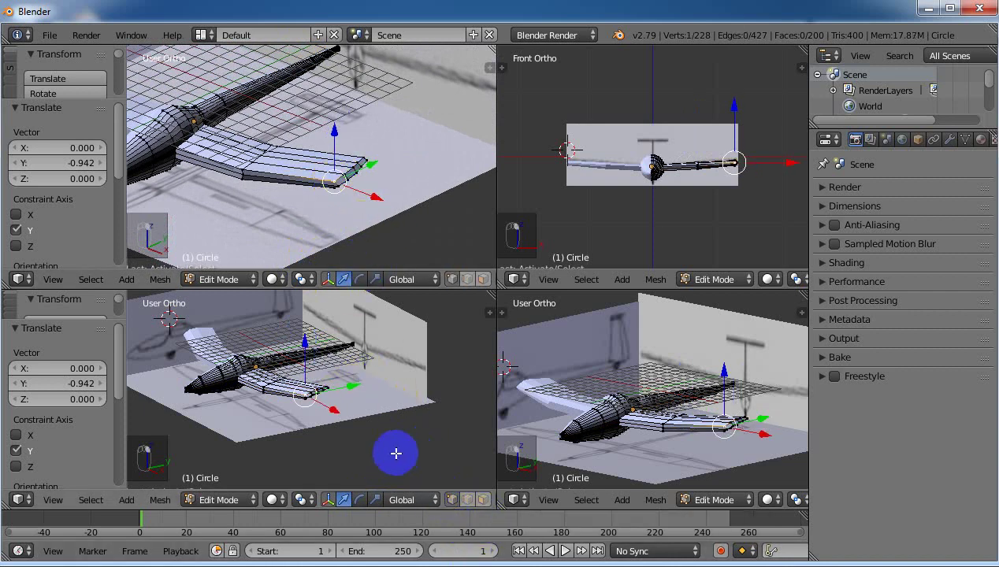
{"action": "left_click", "coordinate": [272, 500]}
{"action": "left_click", "coordinate": [293, 465]}
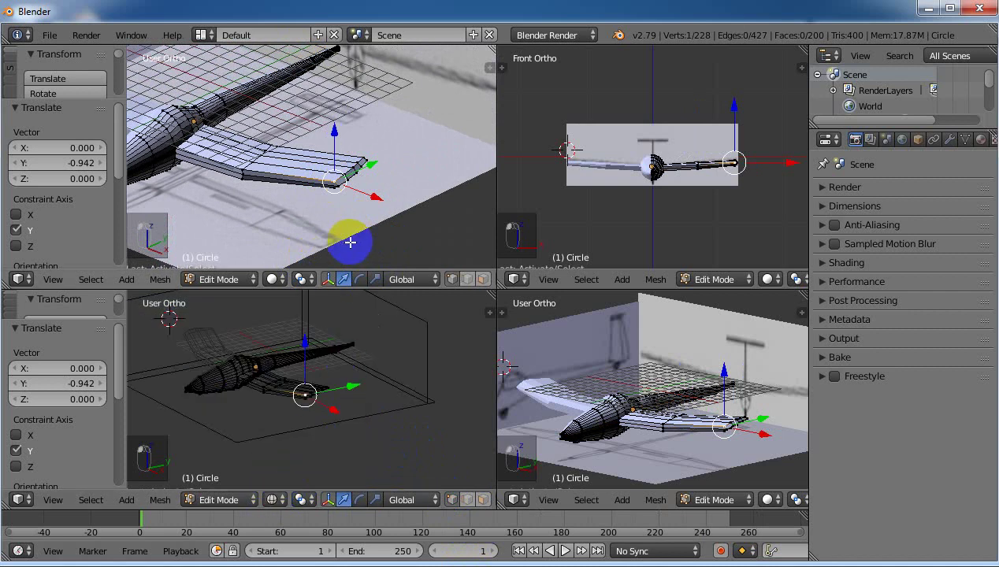
Step: Set the angled wing view to Wireframe shading and box-select all the vertices at the wing tip
{"action": "key", "text": "shift+b"}
{"action": "left_click_drag", "start_coordinate": [312, 145], "coordinate": [407, 214]}
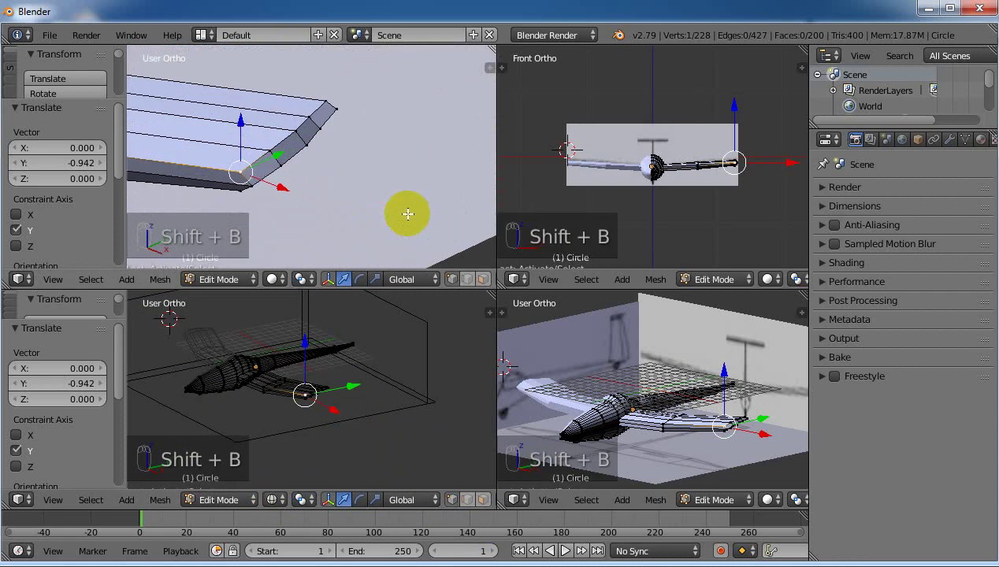
{"action": "left_click", "coordinate": [277, 279]}
{"action": "left_click", "coordinate": [308, 244]}
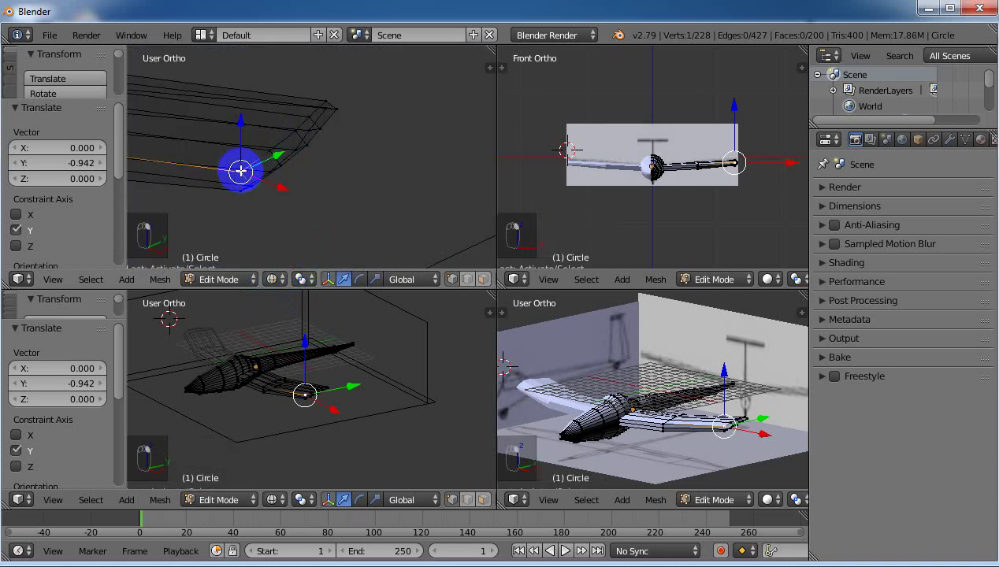
{"action": "key", "text": "b"}
{"action": "left_click_drag", "start_coordinate": [212, 65], "coordinate": [368, 223]}
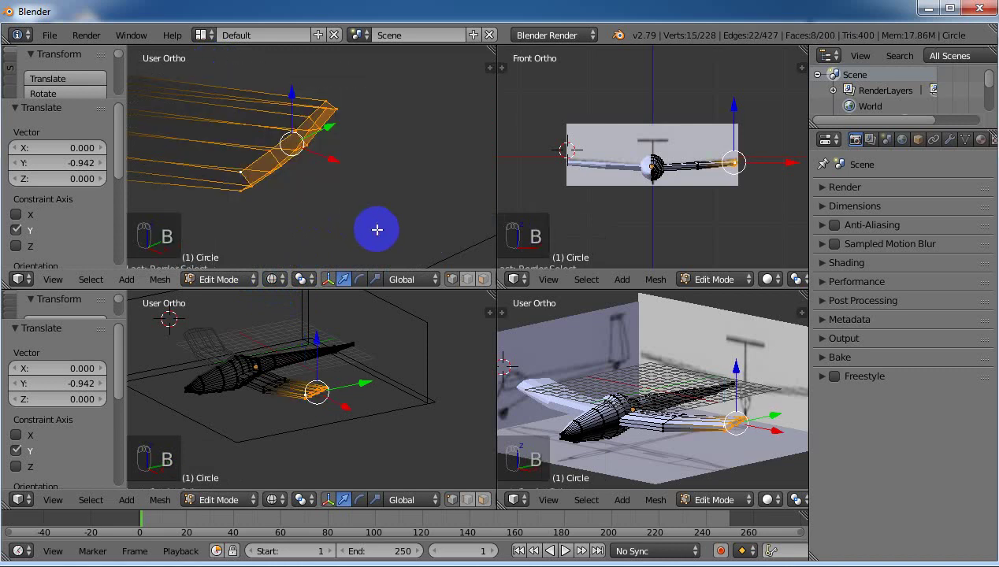
Step: Look at the selected wing tip from the top and set both wireframe views back to Solid shading
{"action": "key", "text": "KP_7"}
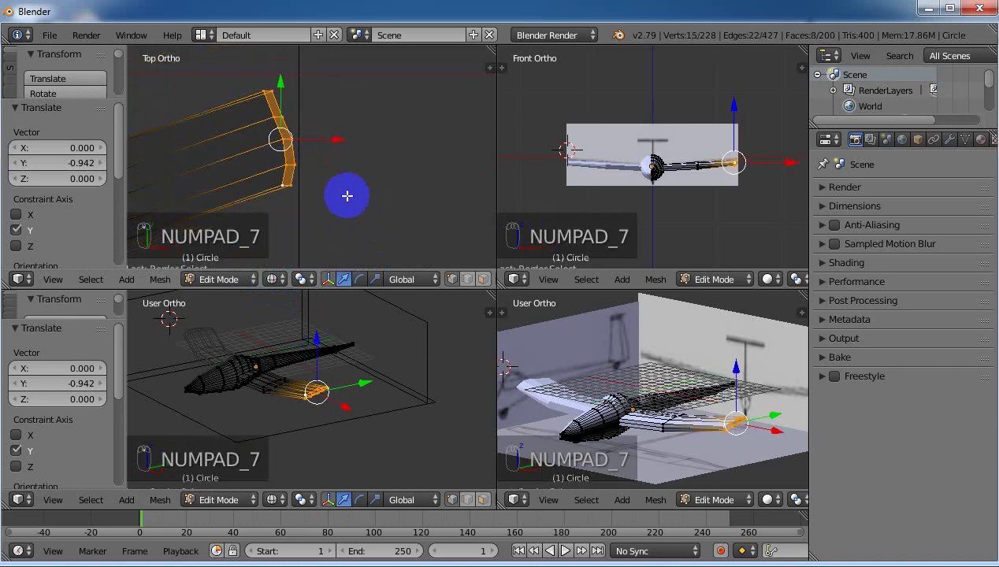
{"action": "left_click", "coordinate": [274, 498]}
{"action": "left_click", "coordinate": [295, 446]}
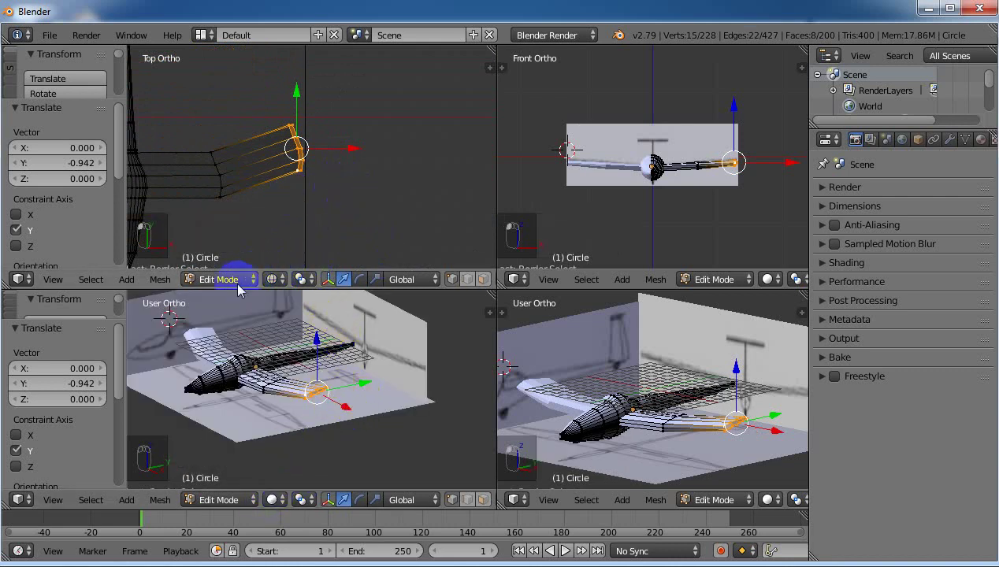
{"action": "left_click", "coordinate": [273, 279]}
{"action": "left_click", "coordinate": [312, 223]}
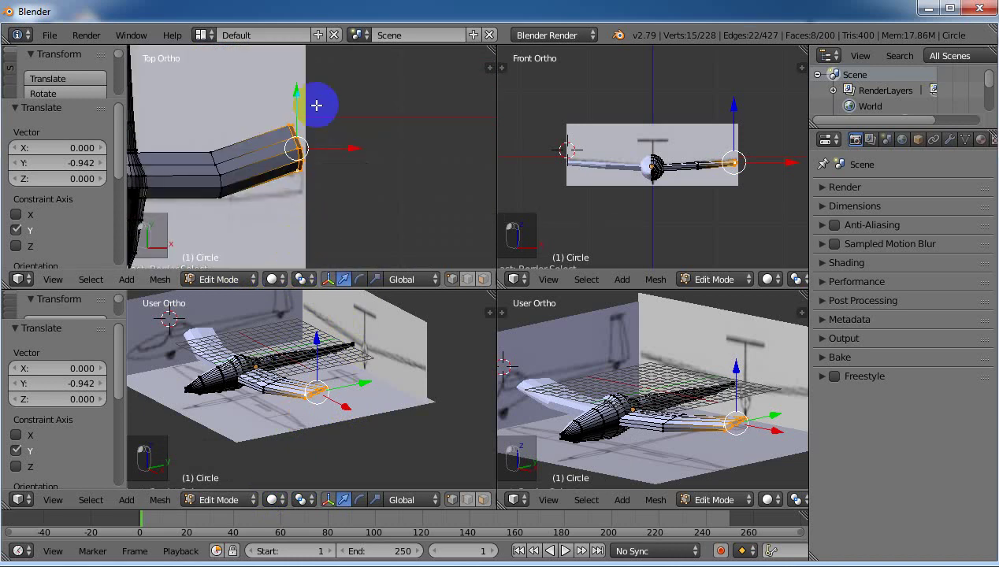
Step: Move the selected wing tip -1.699 along Y and 0.227 along X to match the top reference image
{"action": "left_click_drag", "start_coordinate": [295, 97], "coordinate": [305, 120]}
{"action": "key", "text": "g"}
{"action": "key", "text": "x"}
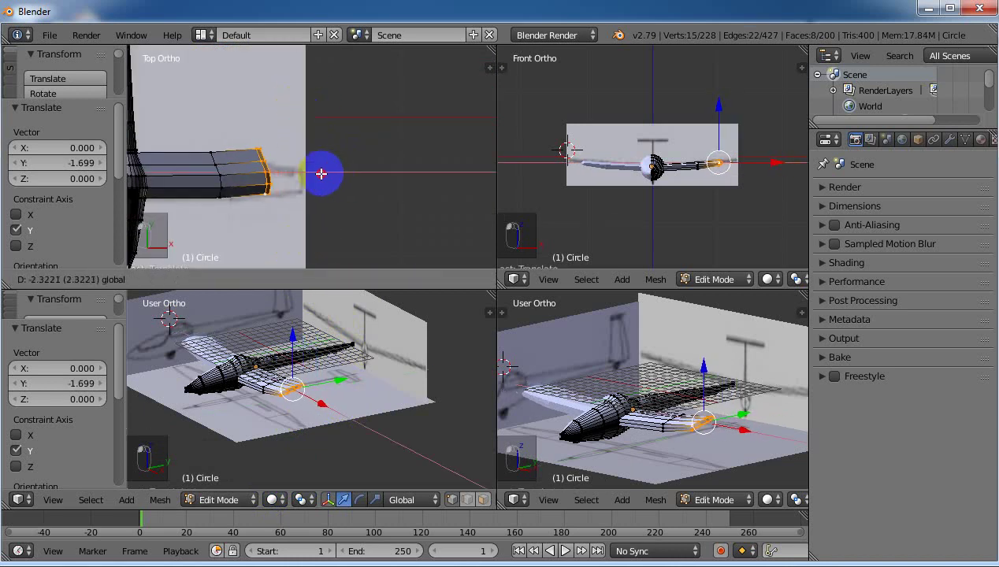
{"action": "left_click", "coordinate": [356, 177]}
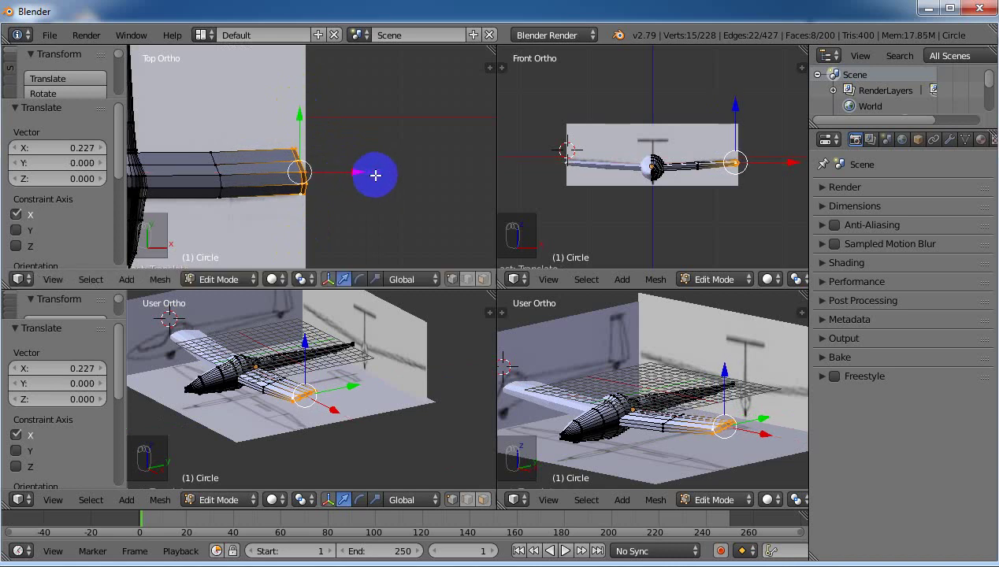
{"action": "mouse_move", "coordinate": [303, 118]}
{"action": "left_mouse_down"}
{"action": "mouse_move", "coordinate": [287, 72]}
{"action": "mouse_move", "coordinate": [297, 116]}
{"action": "left_mouse_up"}
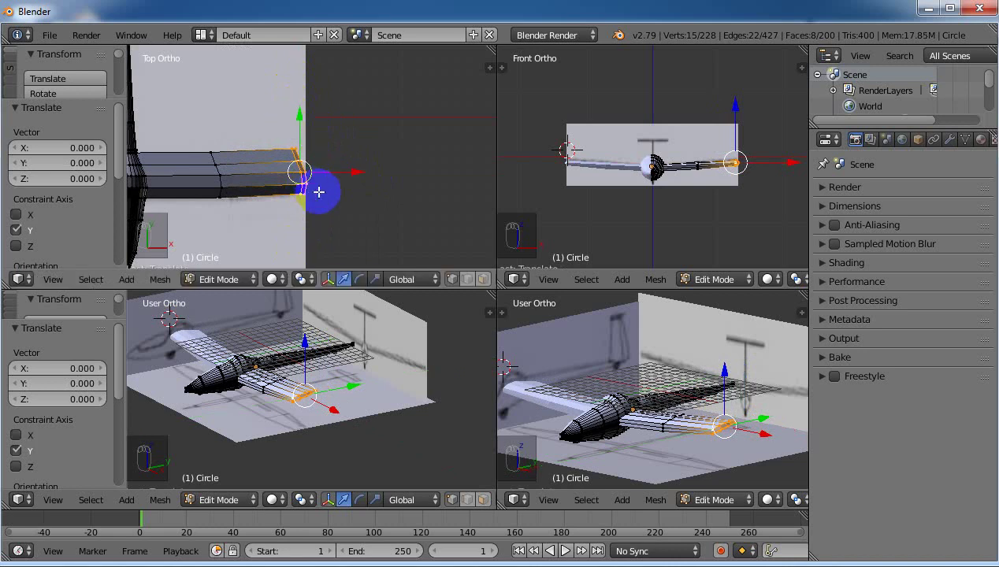
Step: In Wireframe shading, box-select the nine rear vertices of the wing tip and move them -0.498 along Y
{"action": "key", "text": "shift+b"}
{"action": "left_click_drag", "start_coordinate": [263, 126], "coordinate": [319, 190]}
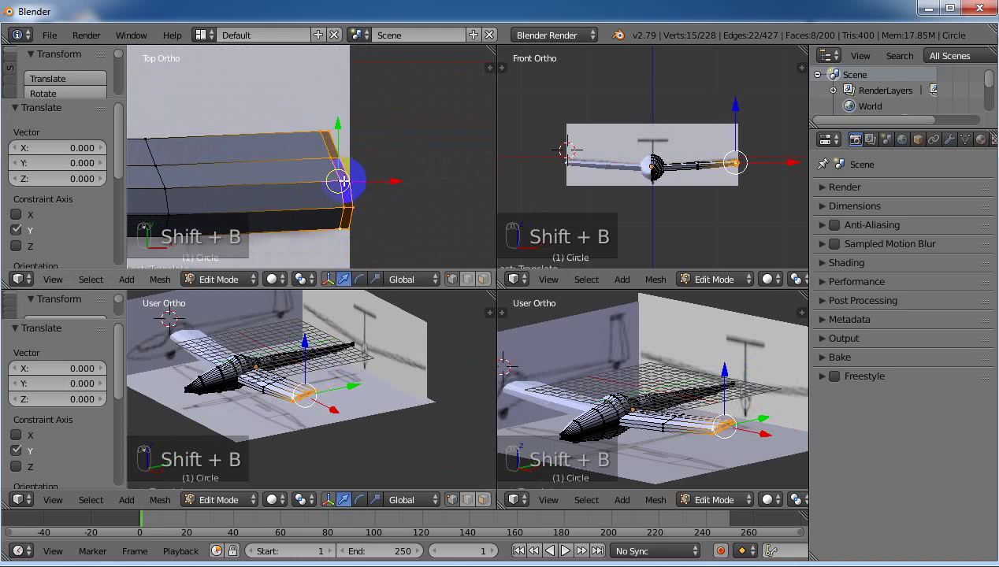
{"action": "right_click", "coordinate": [323, 148]}
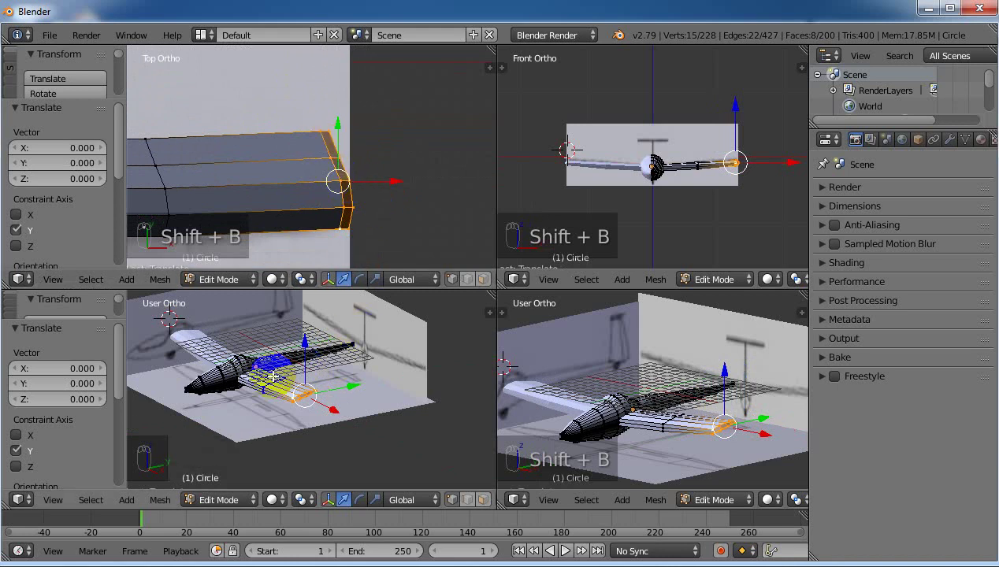
{"action": "left_click", "coordinate": [271, 279]}
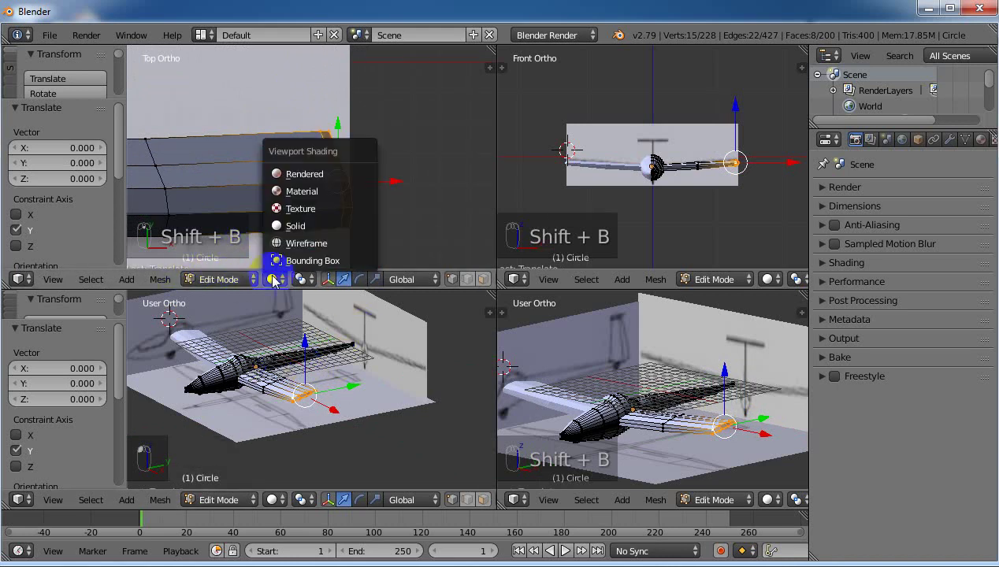
{"action": "left_click", "coordinate": [308, 242]}
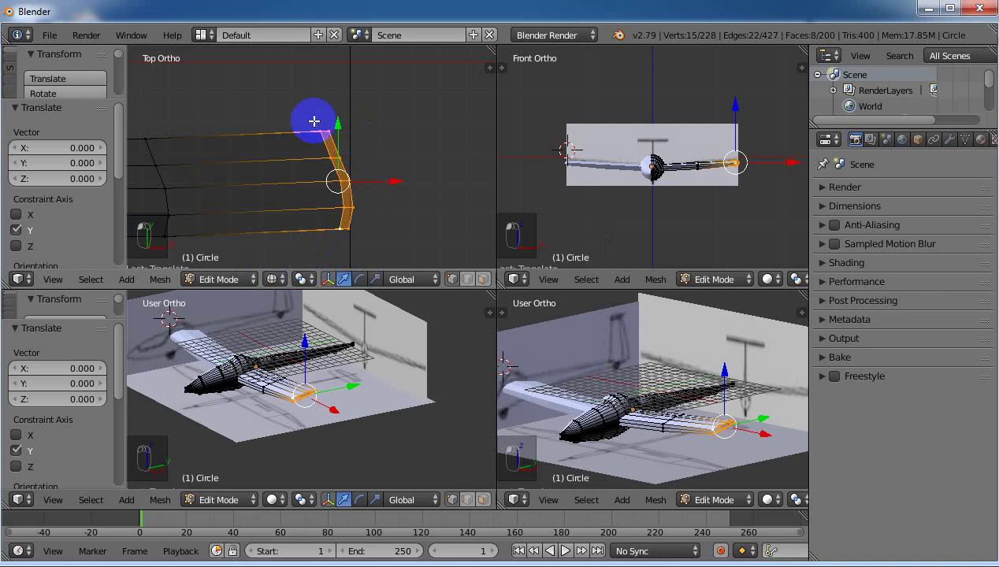
{"action": "right_click", "coordinate": [322, 130]}
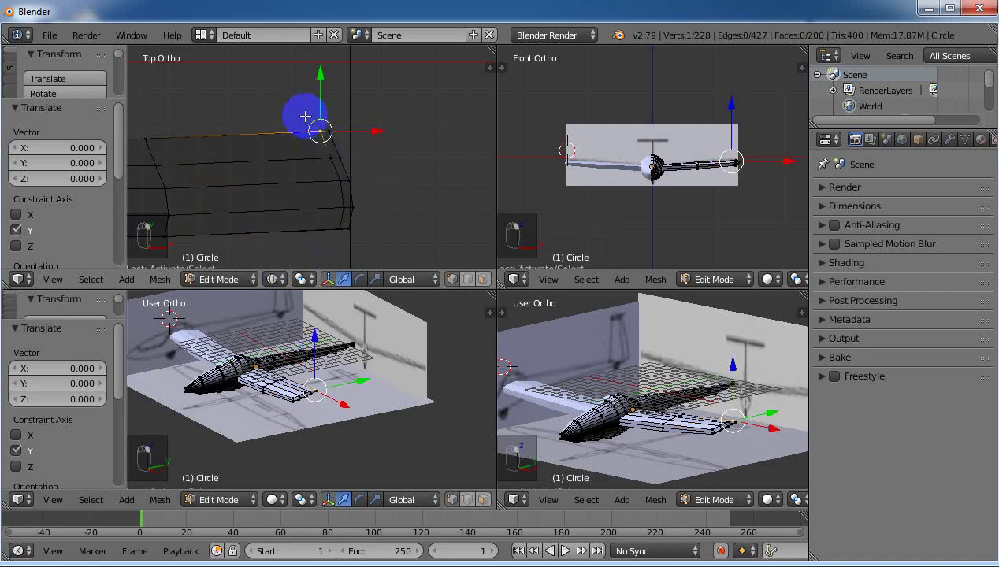
{"action": "key", "text": "b"}
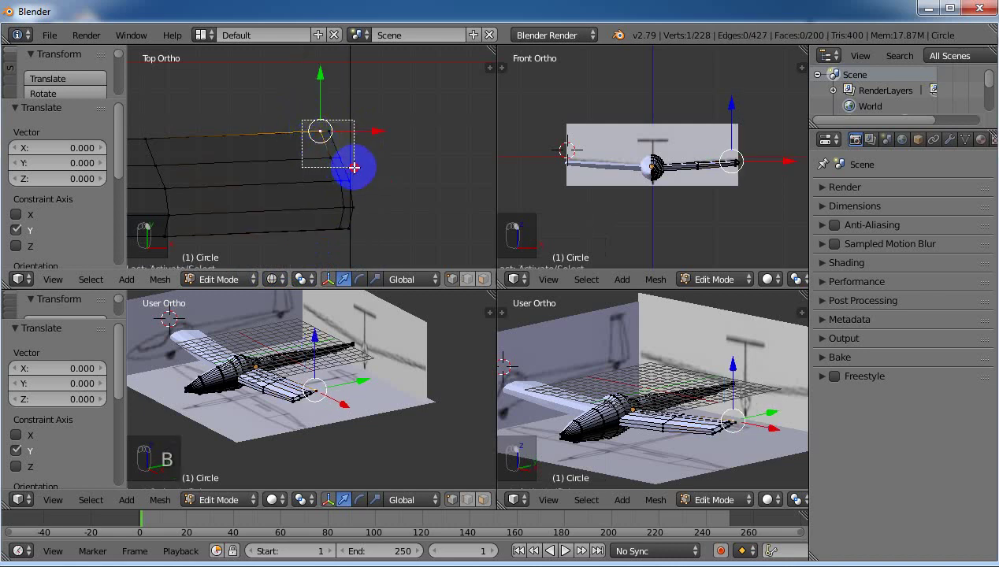
{"action": "left_click_drag", "start_coordinate": [354, 167], "coordinate": [368, 184]}
{"action": "key", "text": "g"}
{"action": "key", "text": "y"}
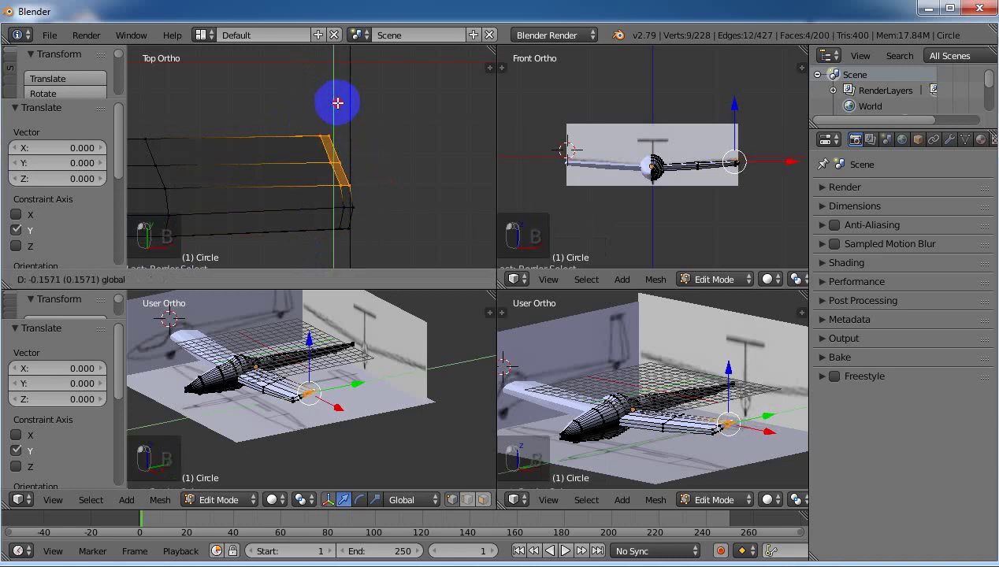
{"action": "left_click", "coordinate": [344, 113]}
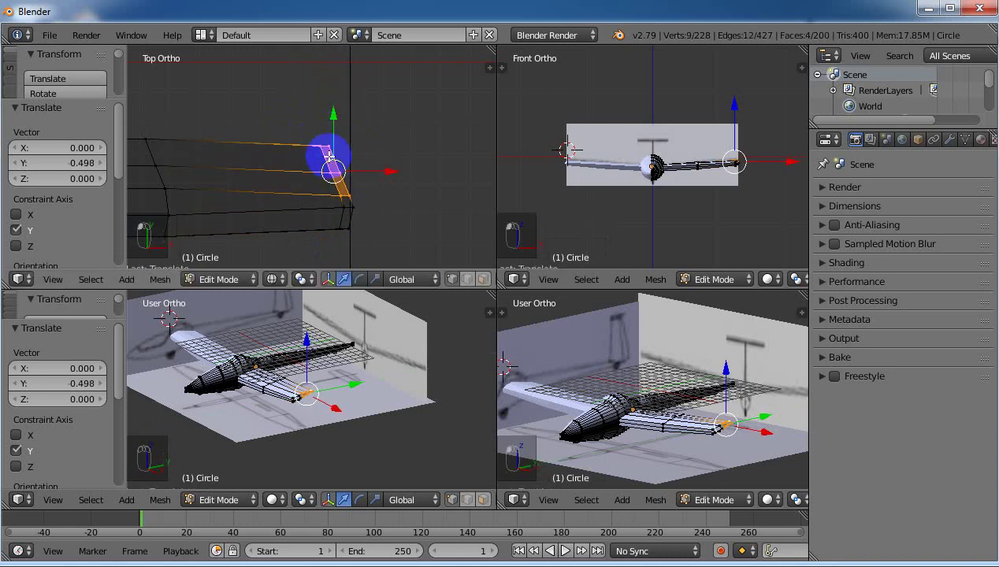
Step: Box-select the six rearmost vertices of the wing tip and shift them forward along Y and 0.157 along X
{"action": "key", "text": "b"}
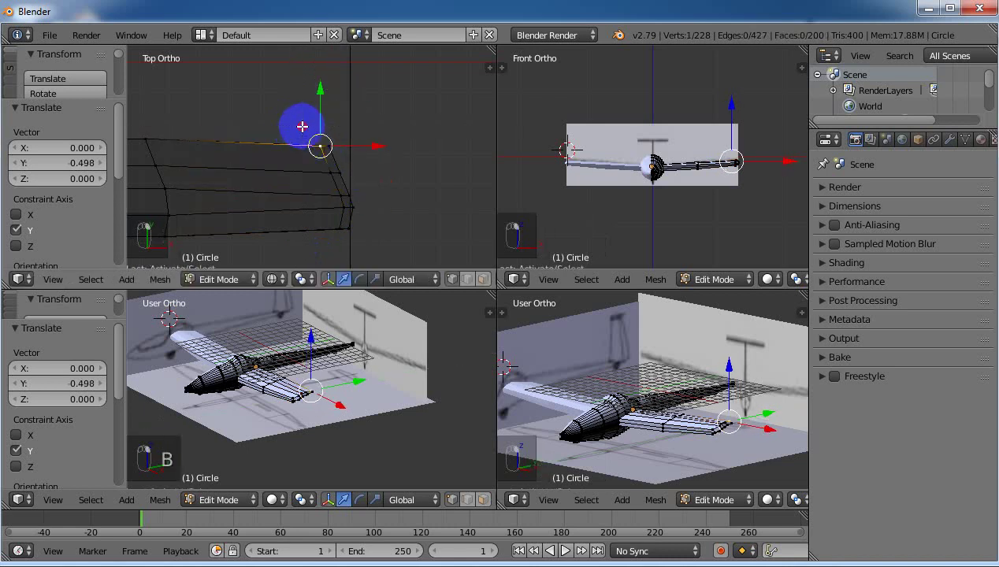
{"action": "middle_click_drag", "start_coordinate": [303, 124], "coordinate": [354, 179]}
{"action": "left_click_drag", "start_coordinate": [328, 100], "coordinate": [334, 109]}
{"action": "left_click_drag", "start_coordinate": [388, 171], "coordinate": [383, 167]}
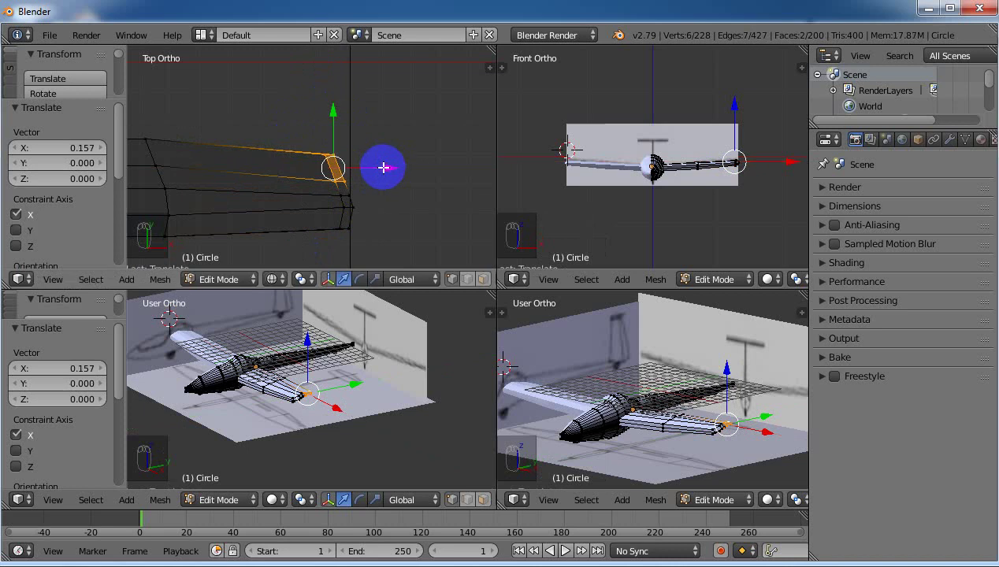
Step: Box-select the three vertices at the wing tip's trailing corner and move them -0.393 along Y
{"action": "right_click", "coordinate": [327, 155]}
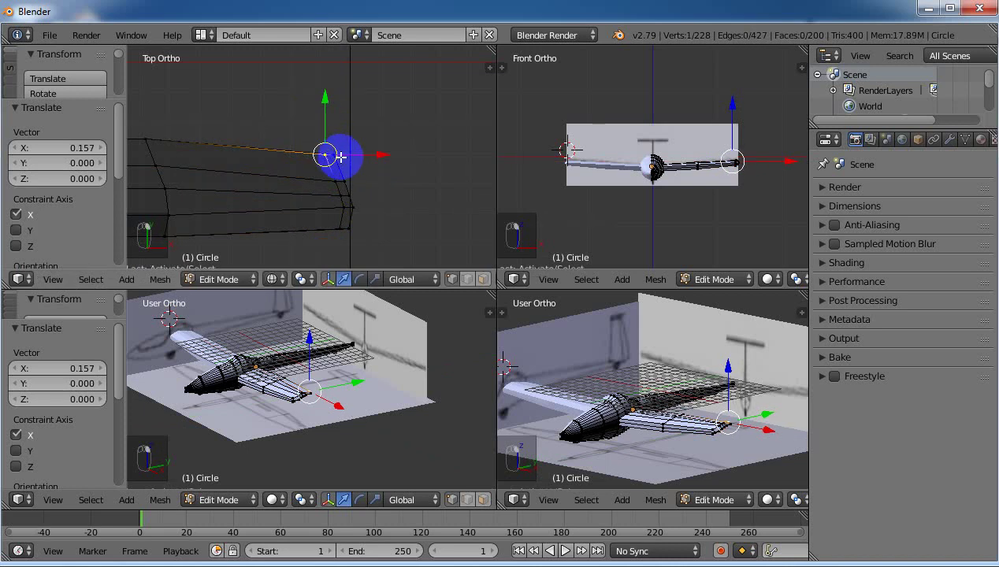
{"action": "key", "text": "b"}
{"action": "left_click_drag", "start_coordinate": [312, 139], "coordinate": [339, 156]}
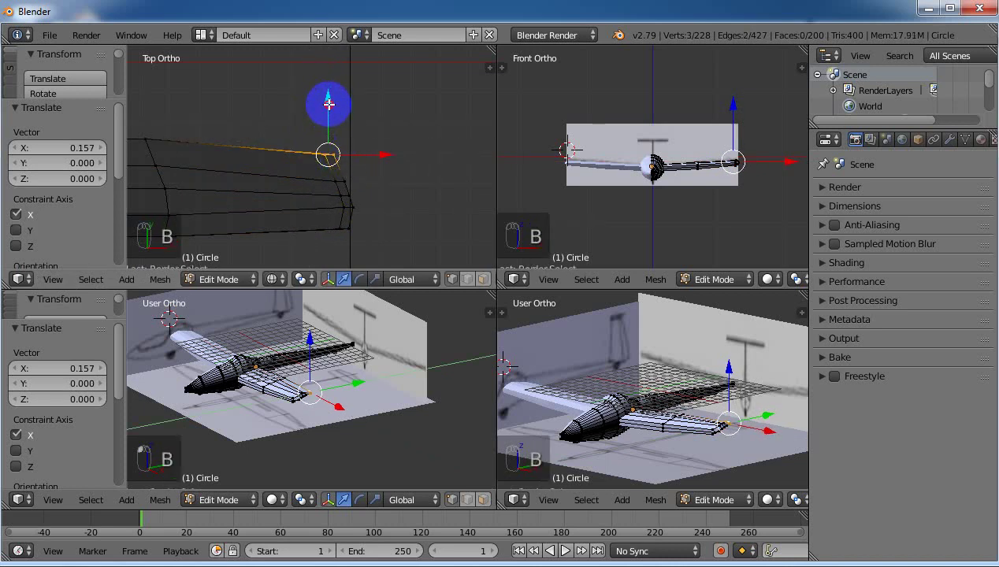
{"action": "left_click_drag", "start_coordinate": [329, 103], "coordinate": [330, 112]}
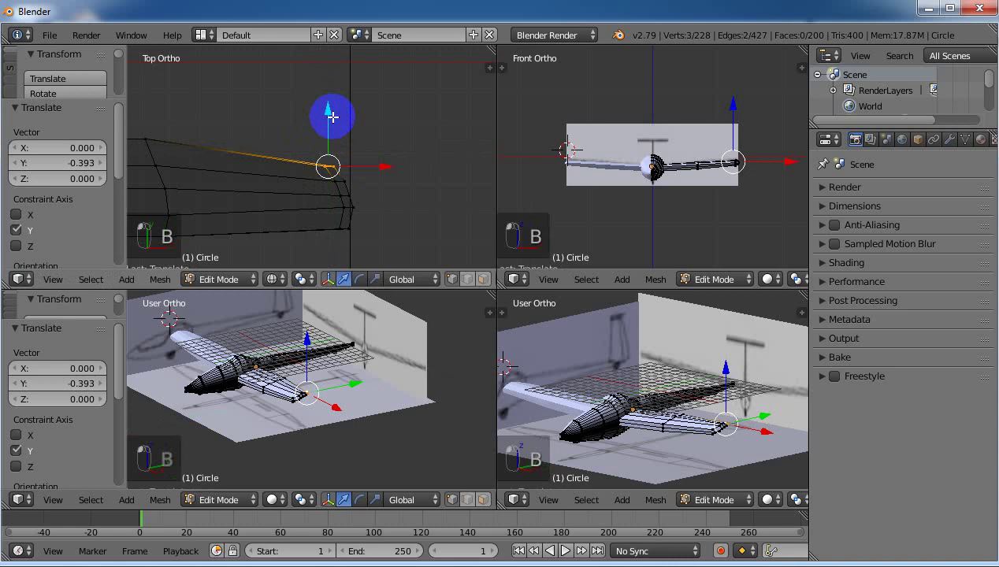
Step: Box-select the trailing-edge vertices of the mid-wing edge loop and move them -0.409 along Y
{"action": "right_click", "coordinate": [172, 141]}
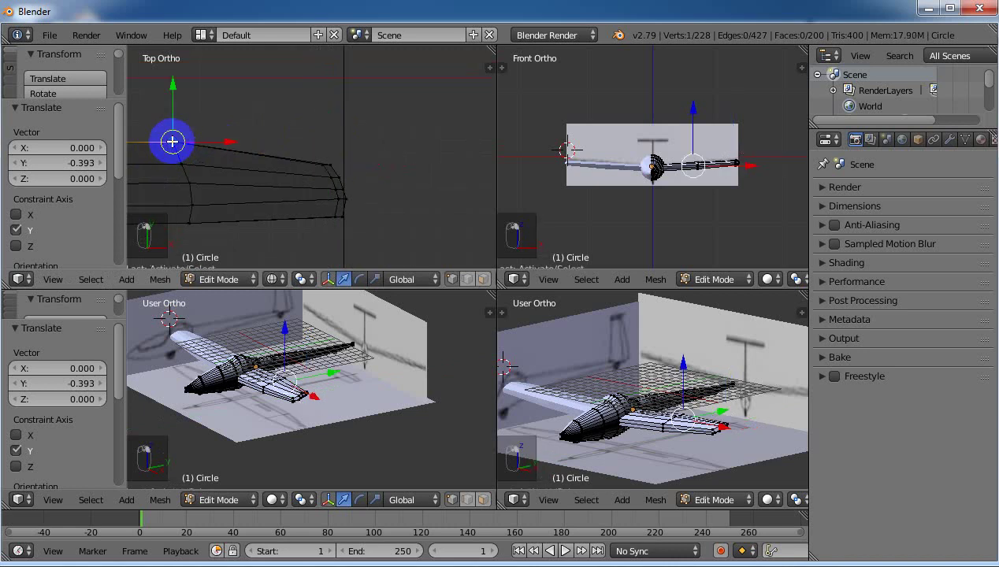
{"action": "key", "text": "b"}
{"action": "left_click_drag", "start_coordinate": [167, 123], "coordinate": [185, 150]}
{"action": "left_click_drag", "start_coordinate": [174, 94], "coordinate": [173, 95]}
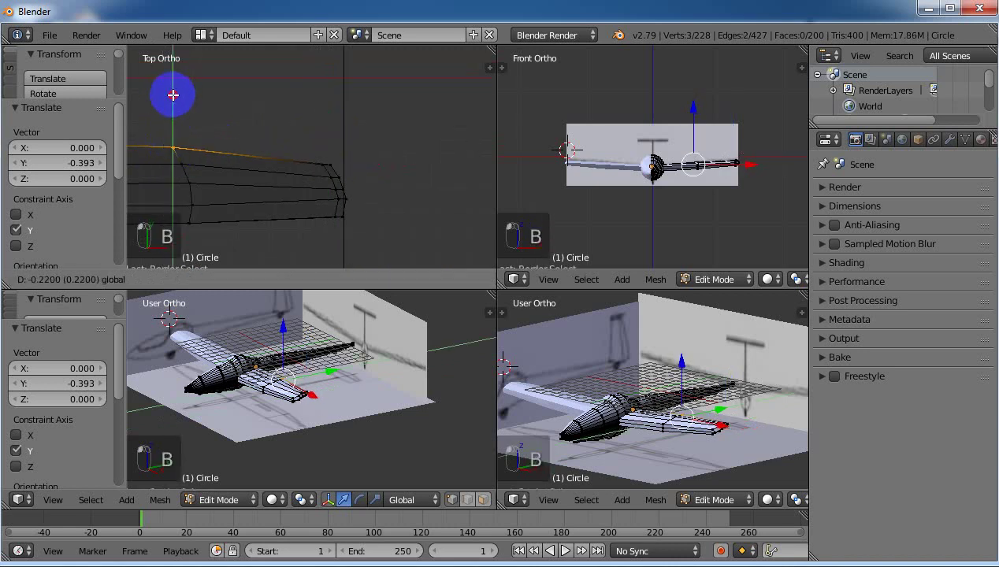
{"action": "left_click", "coordinate": [171, 97]}
Step: Box-select the two mid-wing vertices just ahead of the trailing edge and move them -0.251 along Y
{"action": "right_click", "coordinate": [183, 163]}
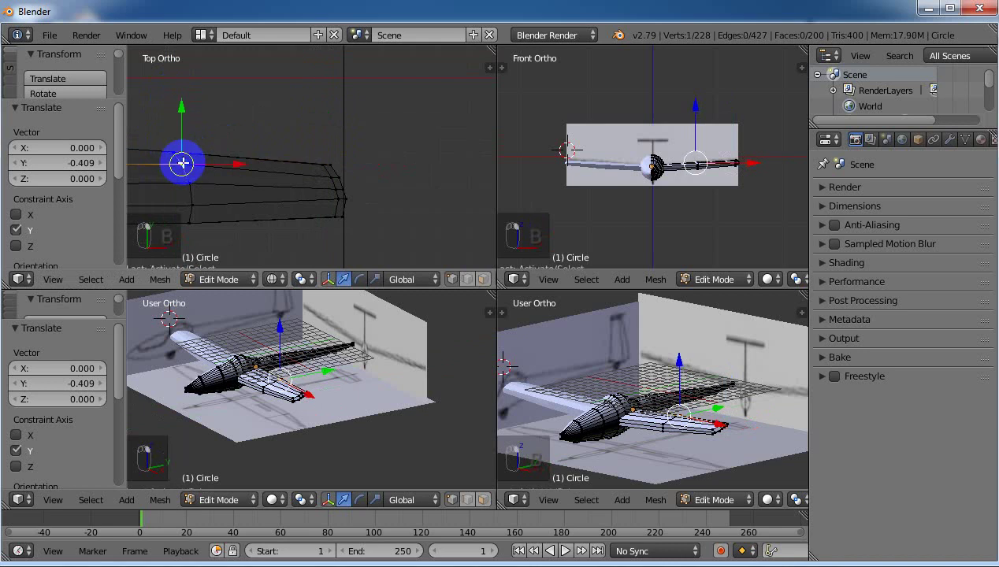
{"action": "key", "text": "b"}
{"action": "left_click_drag", "start_coordinate": [161, 161], "coordinate": [184, 116]}
{"action": "scroll", "coordinate": [184, 143], "scroll_direction": "left", "scroll_amount": 5, "text": "ctrl"}
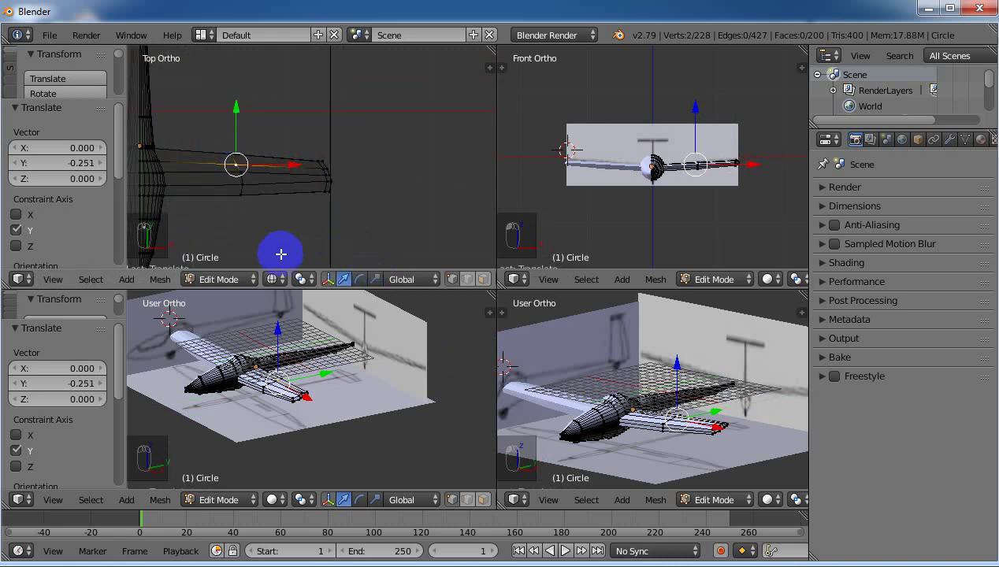
Step: Return the top view to Solid shading and check the tapered wing from an angled view
{"action": "left_click", "coordinate": [273, 279]}
{"action": "left_click", "coordinate": [314, 227]}
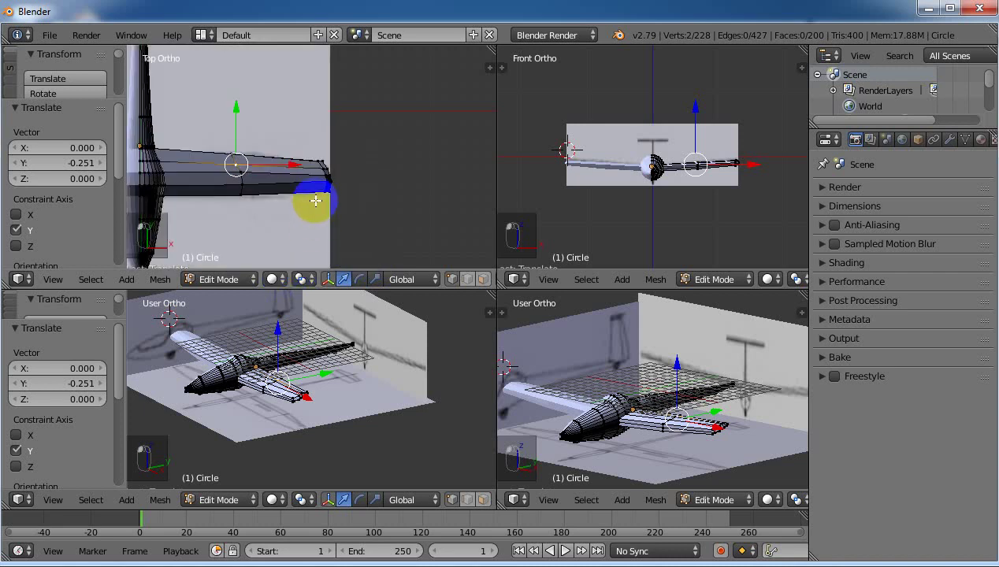
{"action": "middle_click_drag", "start_coordinate": [390, 169], "coordinate": [259, 238]}
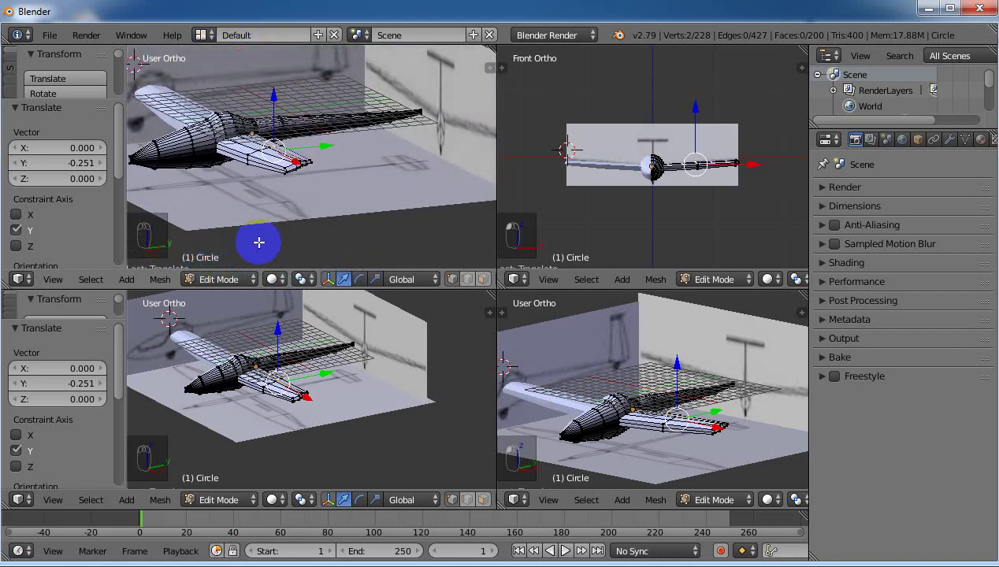
Step: Examine the tail end of the fuselage against the tailplane drawing in the top reference image
{"action": "right_click", "coordinate": [391, 119]}
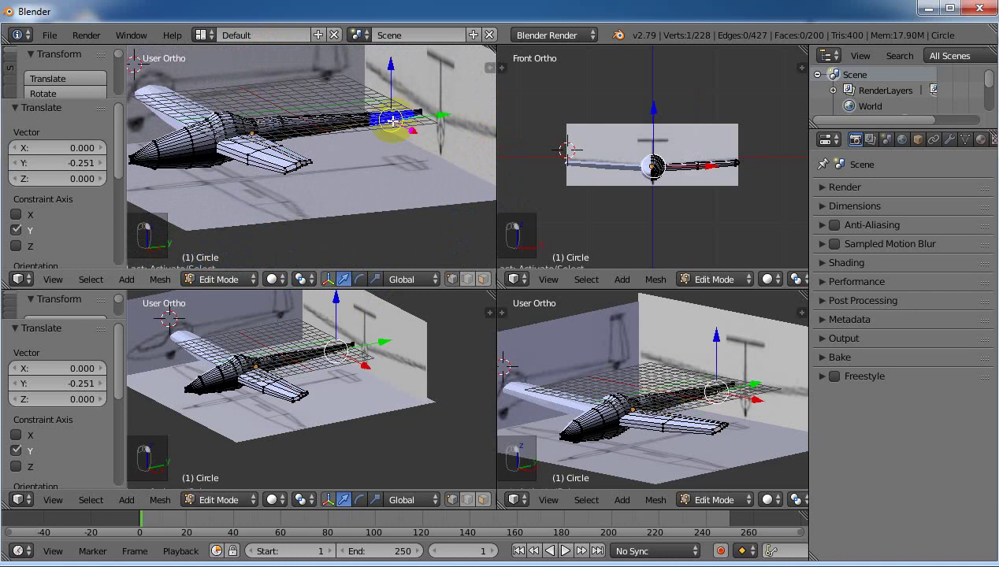
{"action": "key", "text": "KP_7"}
{"action": "scroll", "coordinate": [40, 80], "scroll_direction": "down", "scroll_amount": 2}
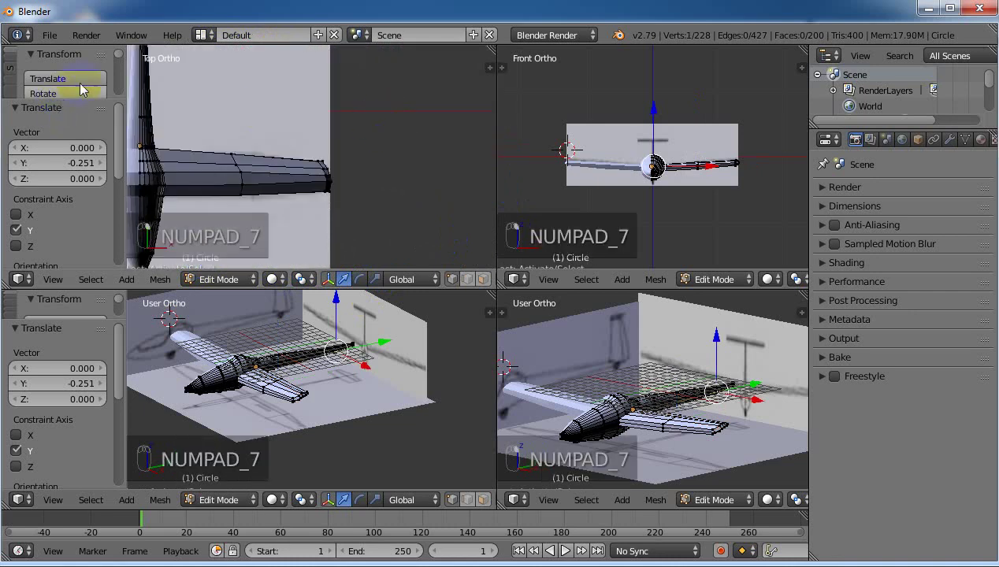
{"action": "scroll", "coordinate": [196, 61], "scroll_direction": "down", "scroll_amount": 5}
{"action": "middle_click_drag", "start_coordinate": [196, 61], "coordinate": [225, 67], "text": "shift"}
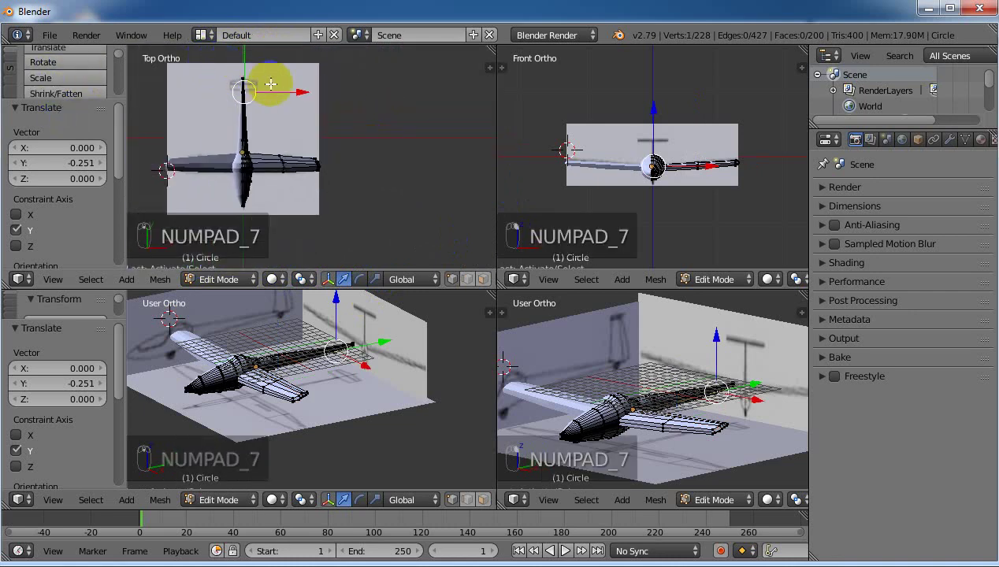
{"action": "key", "text": "shift+b"}
{"action": "left_click_drag", "start_coordinate": [223, 73], "coordinate": [264, 145]}
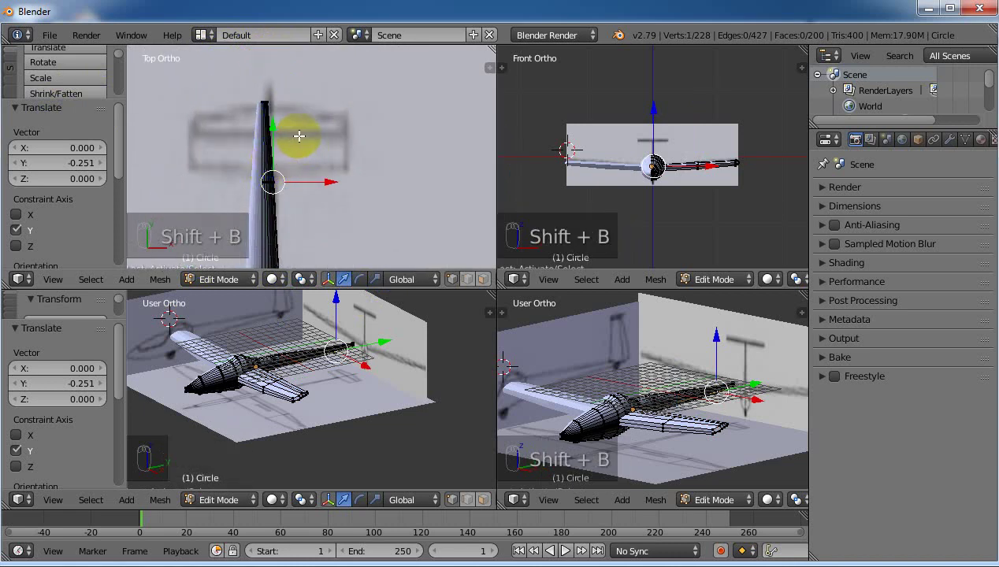
{"action": "middle_click_drag", "start_coordinate": [300, 136], "coordinate": [292, 197]}
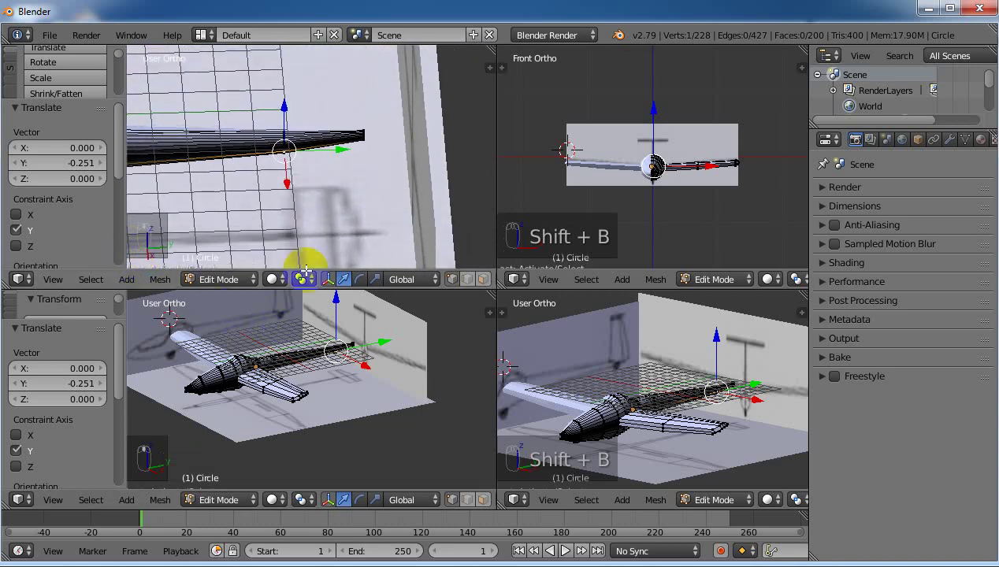
Step: Add an edge loop around the fuselage near the tail end and move it 0.141 along Y
{"action": "right_click", "coordinate": [348, 143]}
{"action": "key", "text": "ctrl+r"}
{"action": "left_click", "coordinate": [353, 135]}
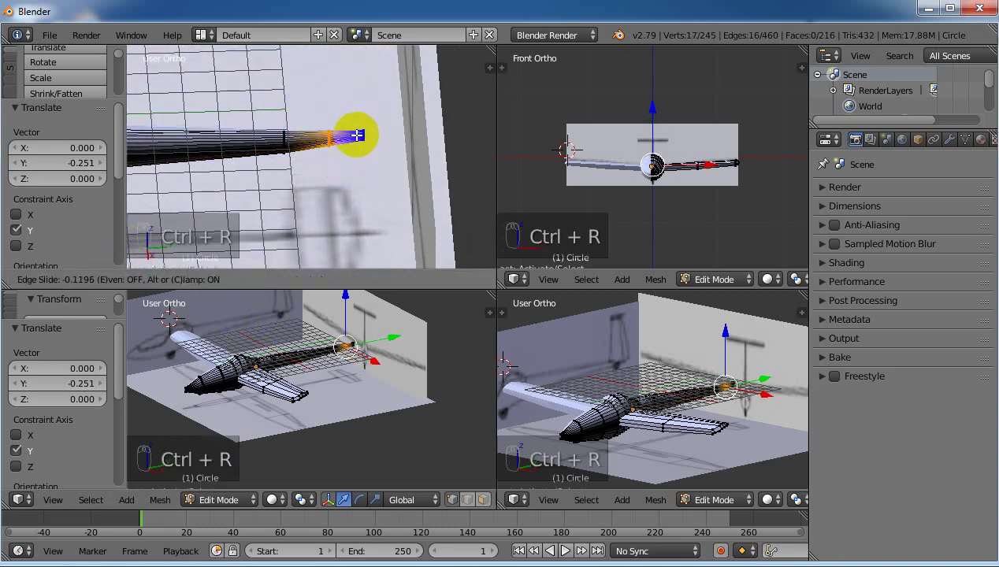
{"action": "left_click", "coordinate": [357, 135]}
{"action": "left_click_drag", "start_coordinate": [386, 139], "coordinate": [390, 138]}
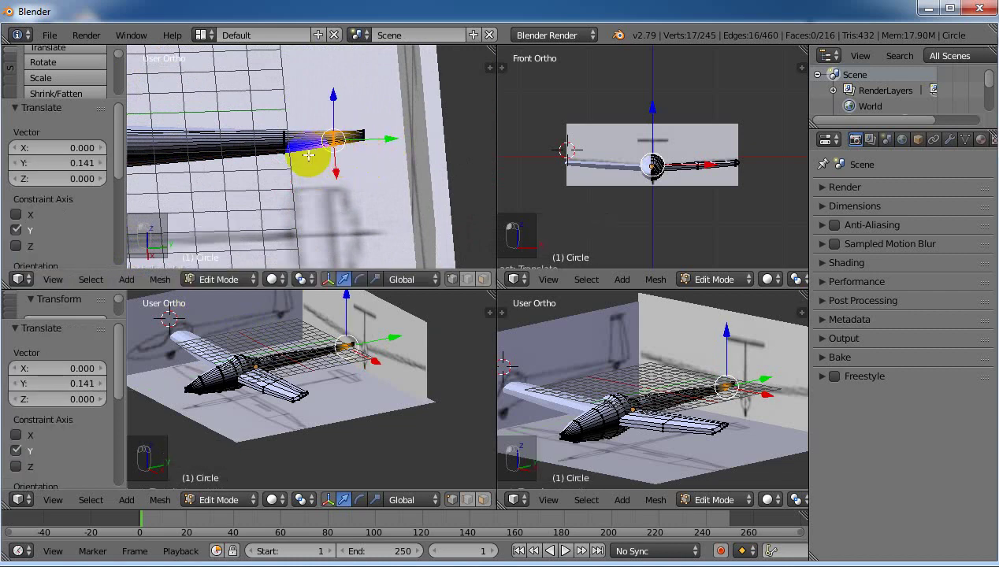
Step: In face selection mode, select two adjacent side faces of the fuselage between the edge loops near the tail end
{"action": "key", "text": "shift+b"}
{"action": "left_click_drag", "start_coordinate": [301, 116], "coordinate": [368, 167]}
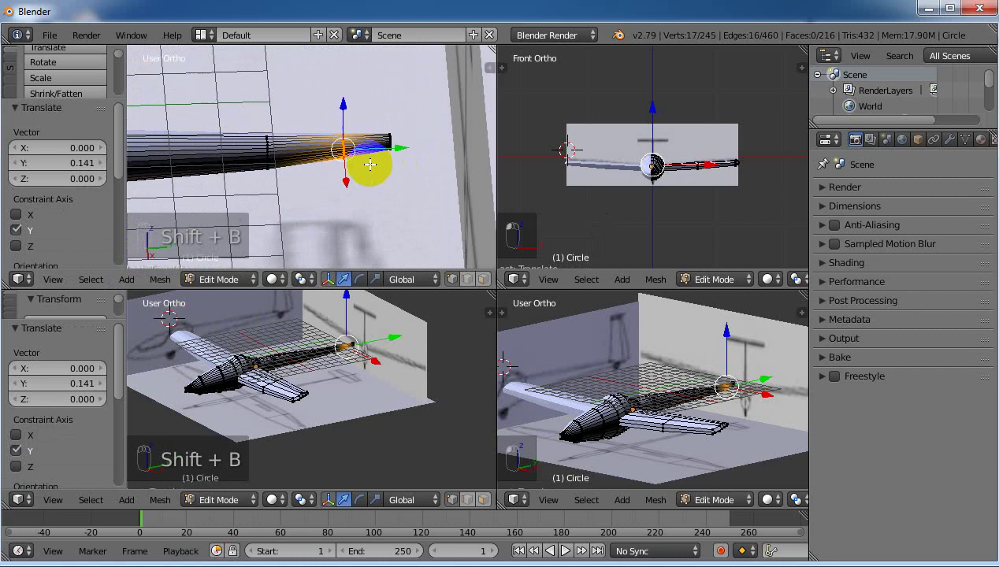
{"action": "left_click", "coordinate": [482, 499]}
{"action": "left_click", "coordinate": [305, 185]}
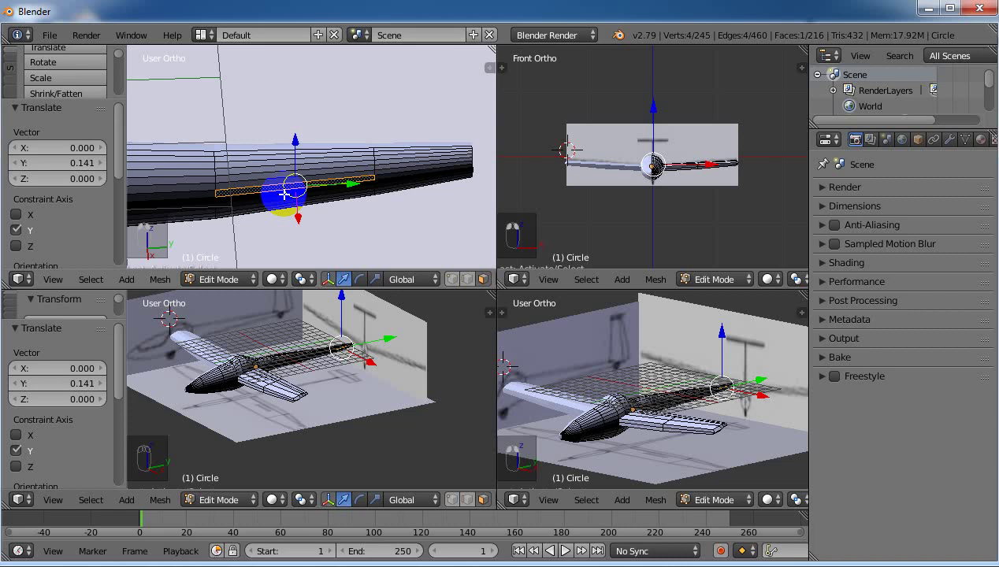
{"action": "left_click", "coordinate": [284, 194], "text": "shift"}
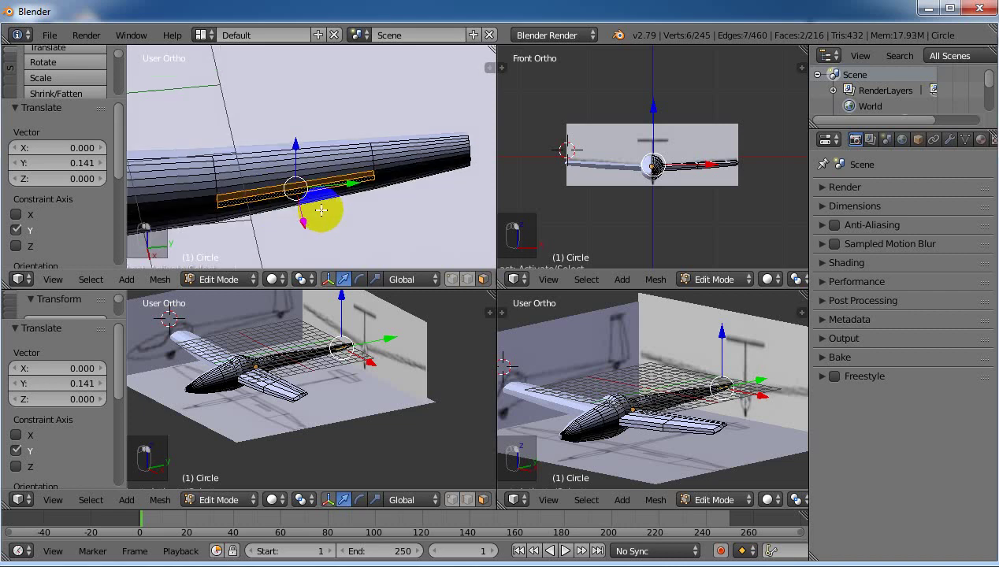
Step: Working from the top view, extrude the selected side faces outward by about 2.29 to form the mirrored horizontal tailplane
{"action": "middle_click_drag", "start_coordinate": [297, 200], "coordinate": [439, 212]}
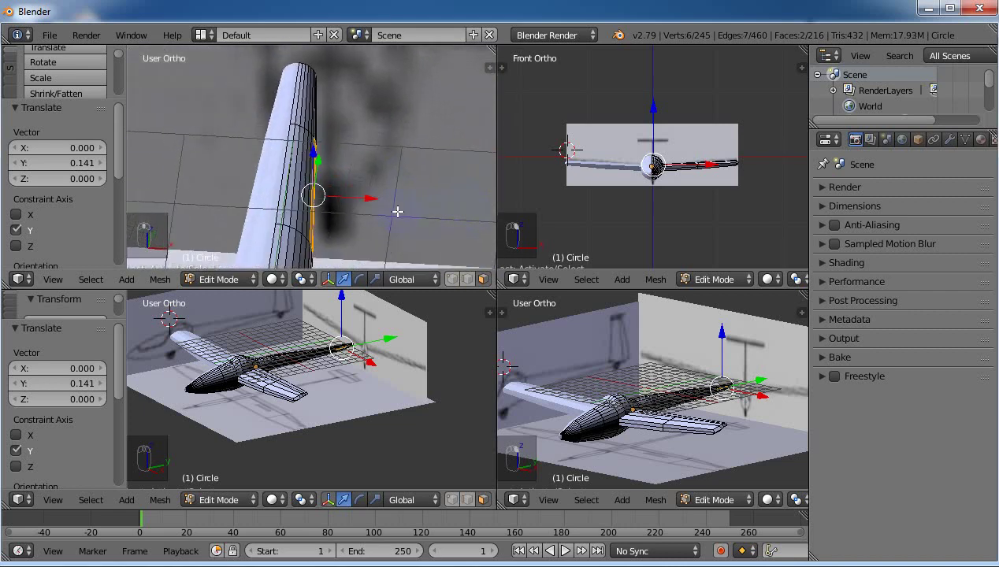
{"action": "key", "text": "7"}
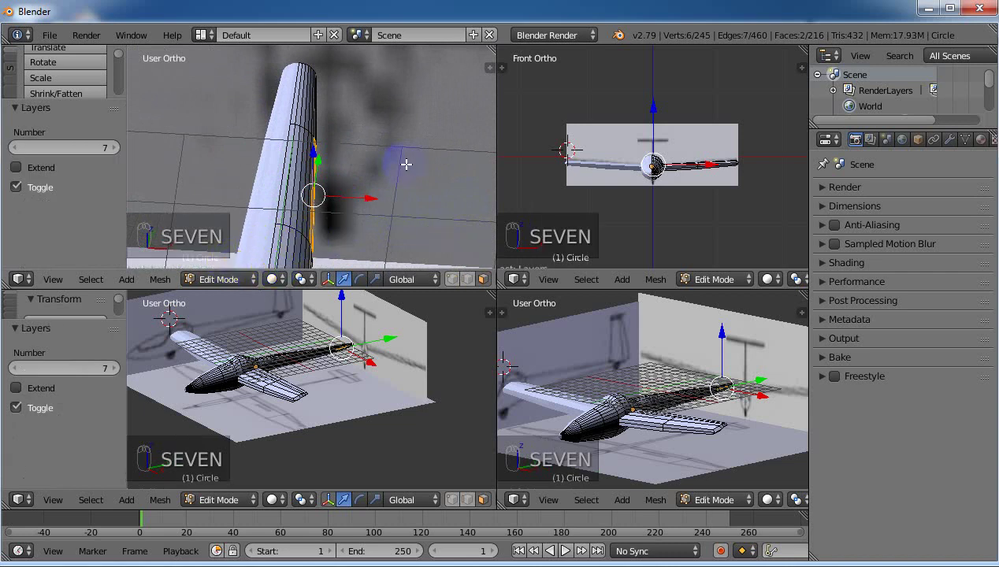
{"action": "middle_click_drag", "start_coordinate": [401, 161], "coordinate": [382, 164]}
{"action": "left_click", "coordinate": [381, 164]}
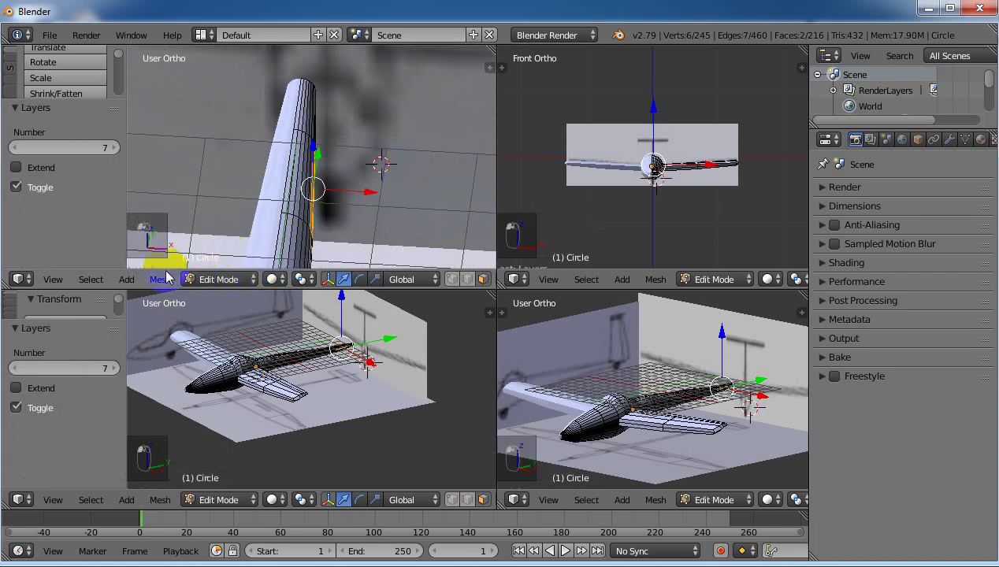
{"action": "key", "text": "7"}
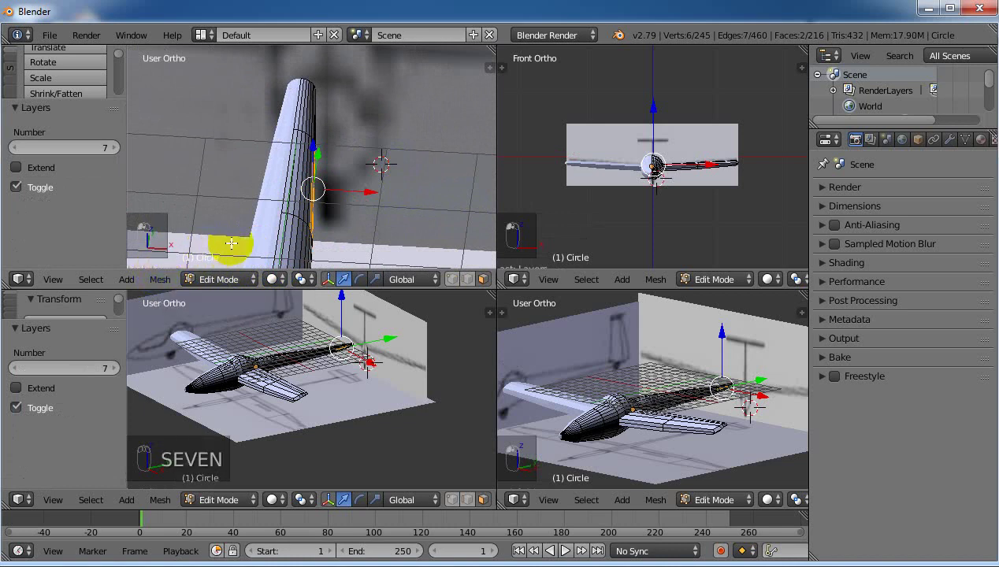
{"action": "key", "text": "KP_7"}
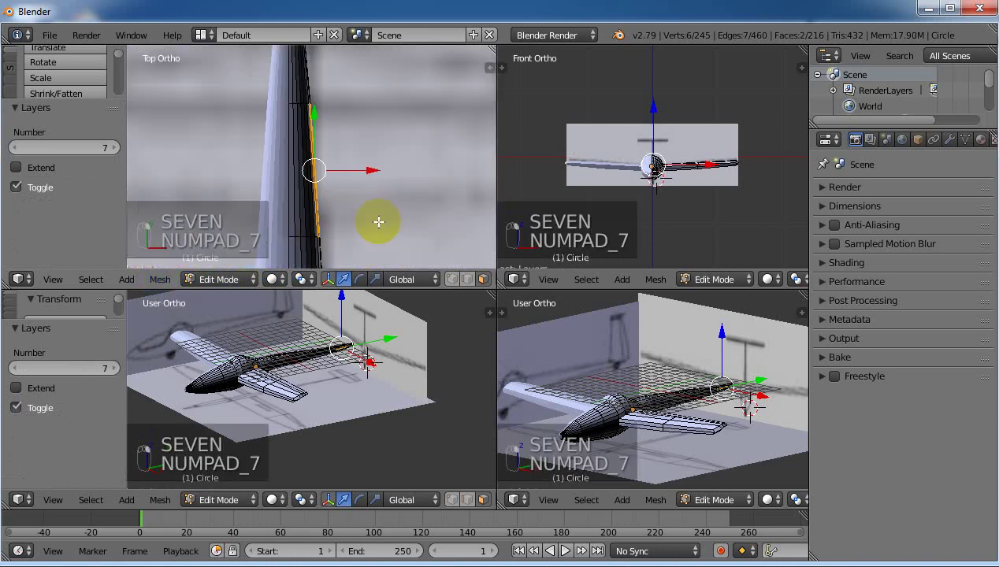
{"action": "scroll", "coordinate": [367, 216], "scroll_direction": "down", "scroll_amount": 2}
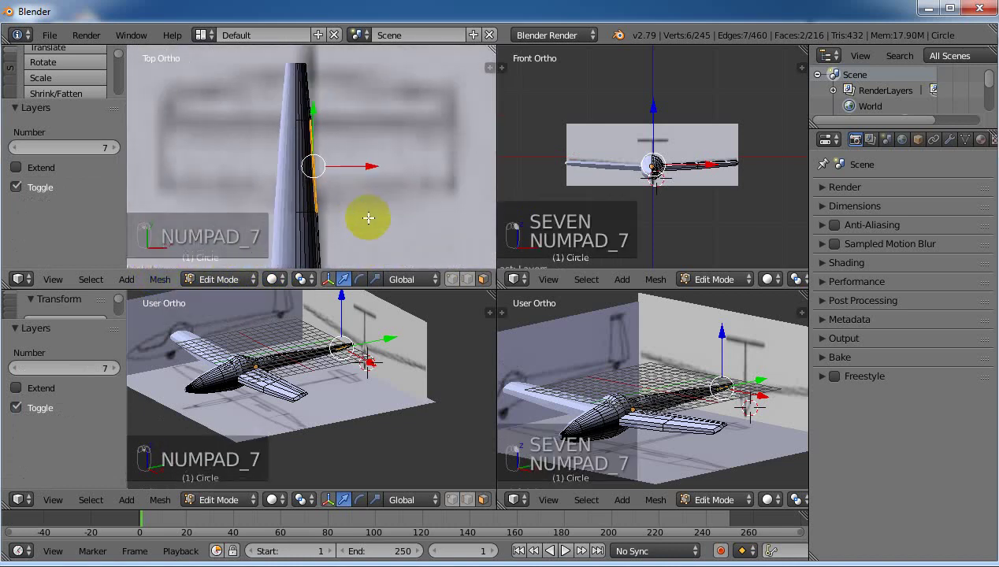
{"action": "key", "text": "e"}
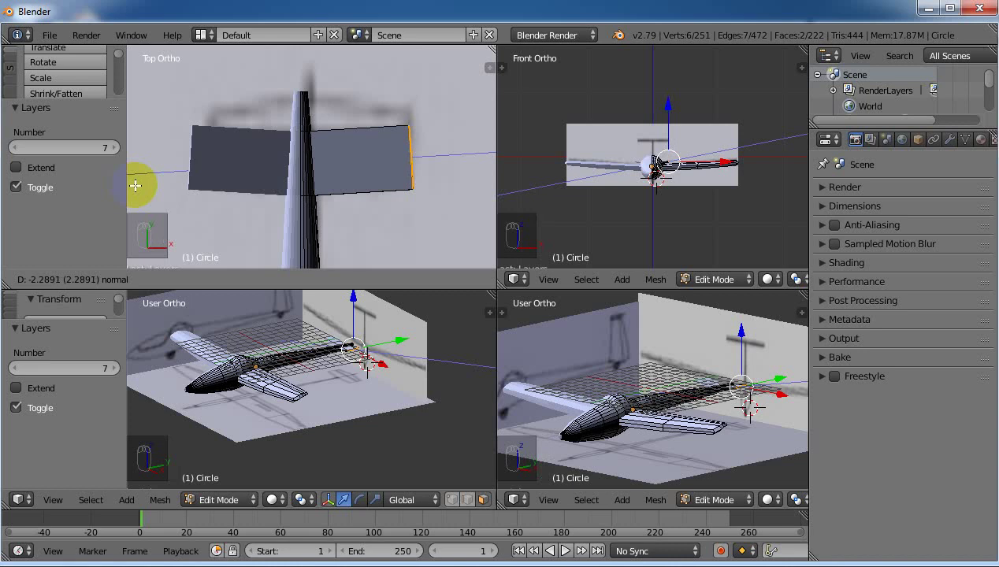
{"action": "left_click", "coordinate": [136, 186]}
Step: Taper the tailplane tip by scaling it to 0.745, and adjust it along Y with moves of -0.251 and 0.090
{"action": "mouse_move", "coordinate": [409, 101]}
{"action": "left_mouse_down"}
{"action": "mouse_move", "coordinate": [414, 85]}
{"action": "mouse_move", "coordinate": [421, 110]}
{"action": "mouse_move", "coordinate": [426, 98]}
{"action": "left_mouse_up"}
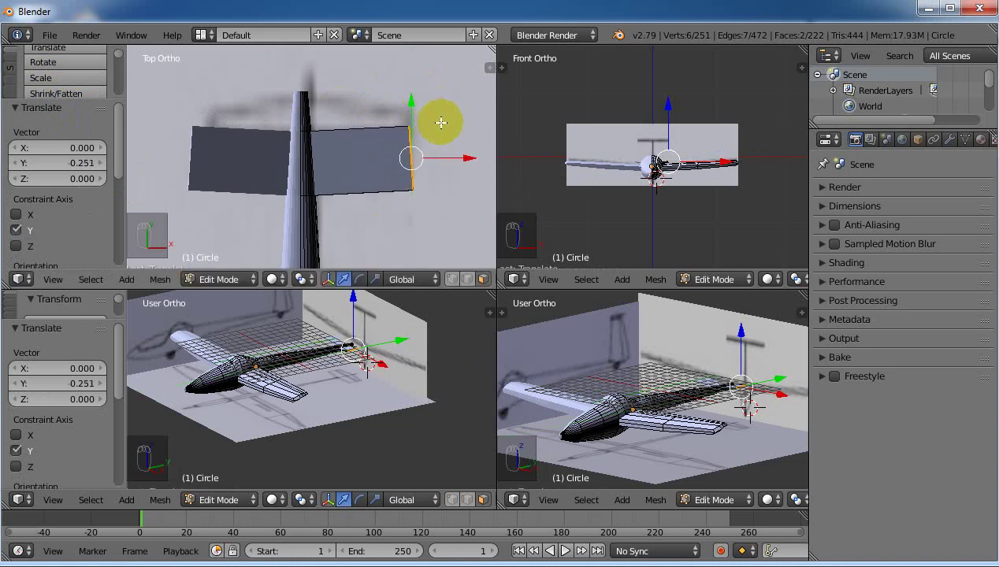
{"action": "key", "text": "s"}
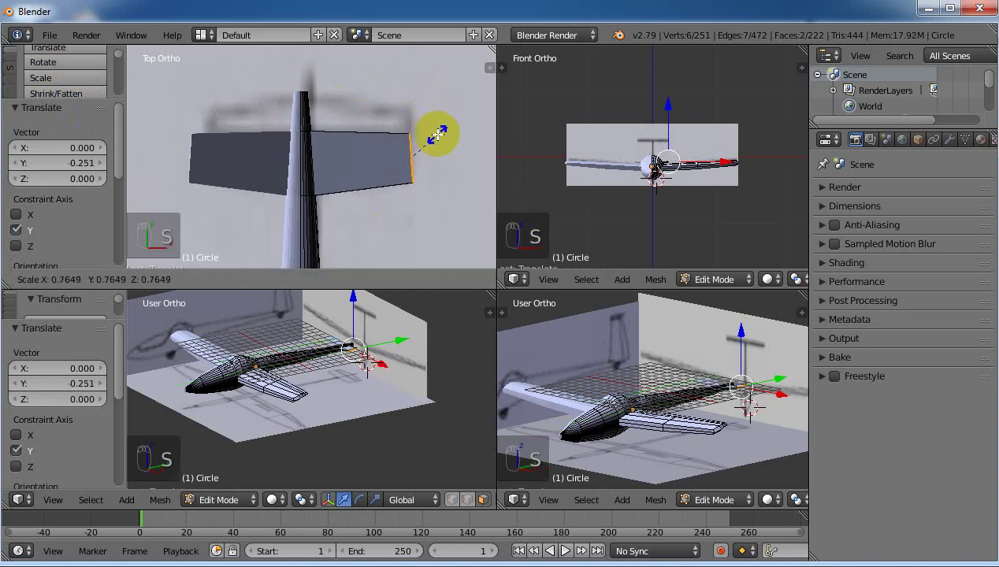
{"action": "left_click", "coordinate": [438, 137]}
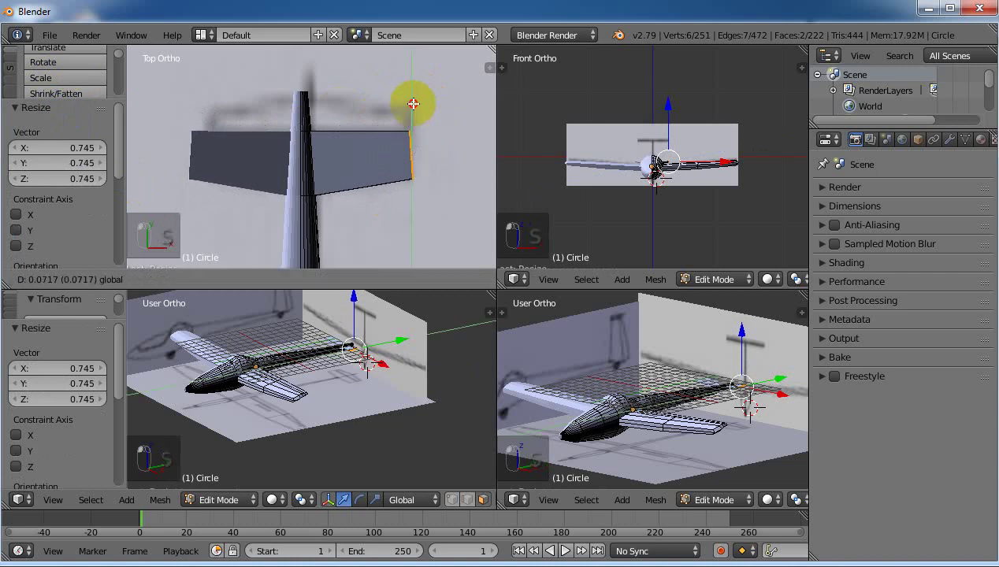
{"action": "left_click_drag", "start_coordinate": [412, 100], "coordinate": [414, 102]}
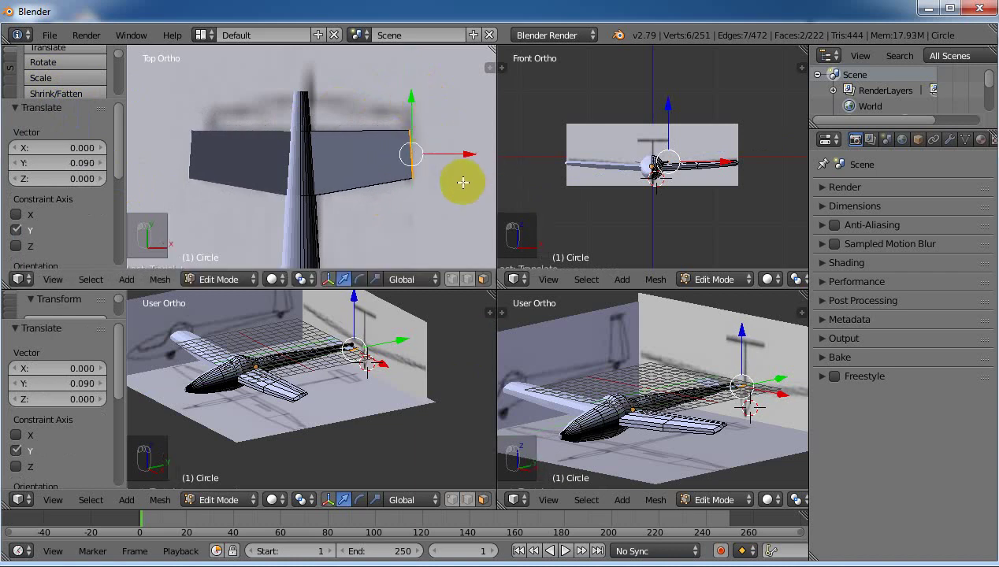
Step: Select the two upper faces of the fuselage above the tailplane and extrude them upward by 2.2 to start the fin
{"action": "middle_click_drag", "start_coordinate": [457, 179], "coordinate": [323, 183]}
{"action": "right_click", "coordinate": [311, 152]}
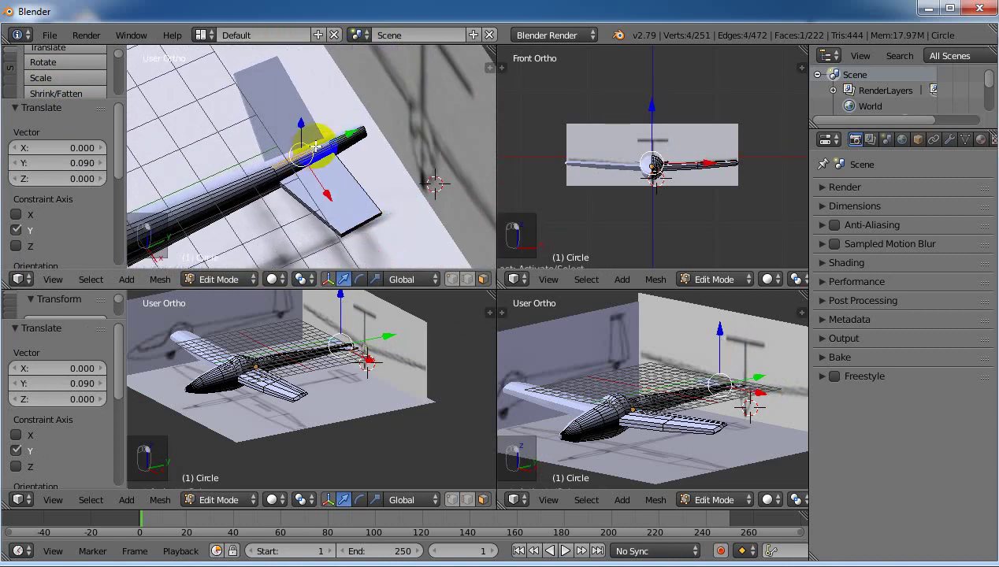
{"action": "key", "text": "shift+b"}
{"action": "left_click_drag", "start_coordinate": [268, 116], "coordinate": [384, 178]}
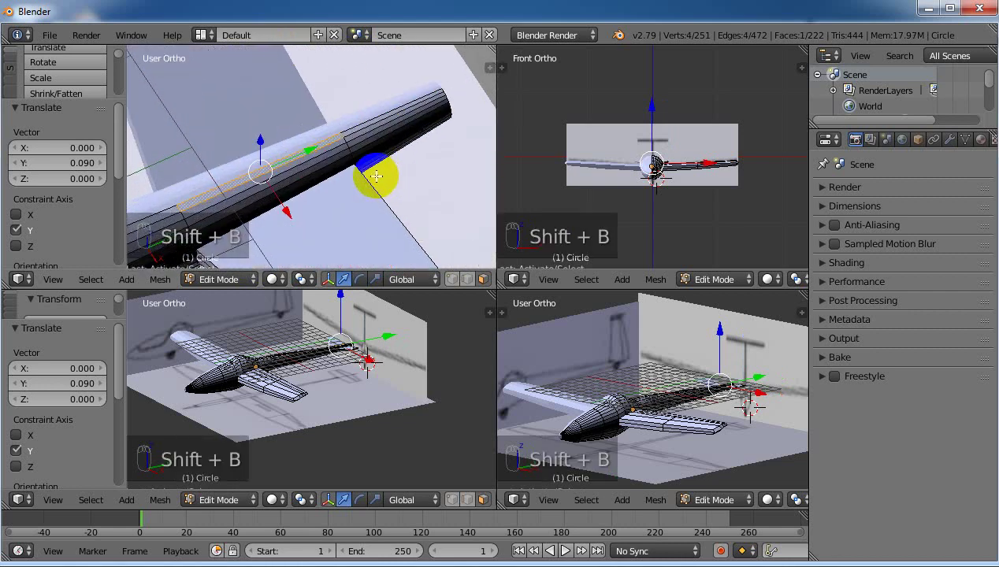
{"action": "right_click", "coordinate": [244, 185], "text": "shift"}
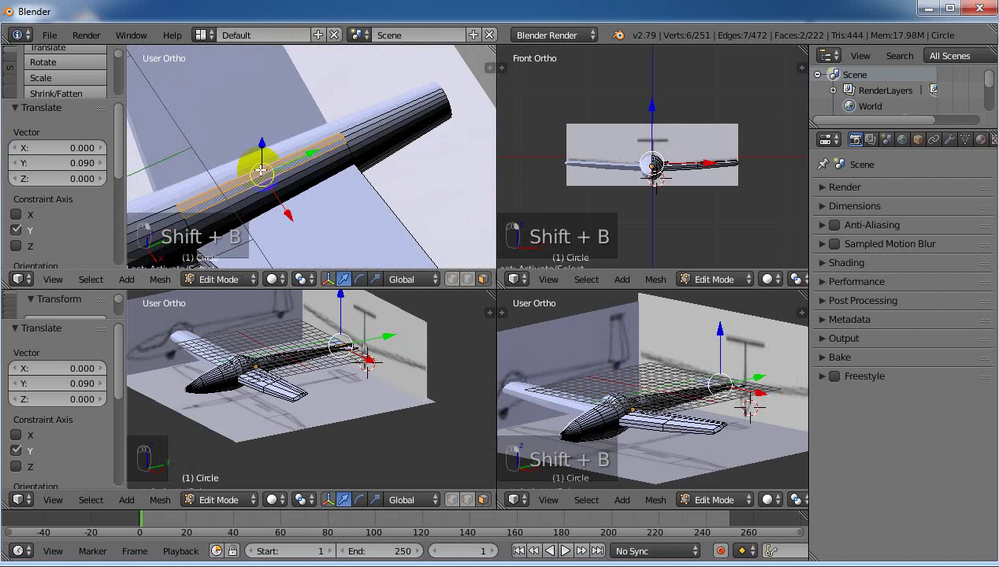
{"action": "key", "text": "e"}
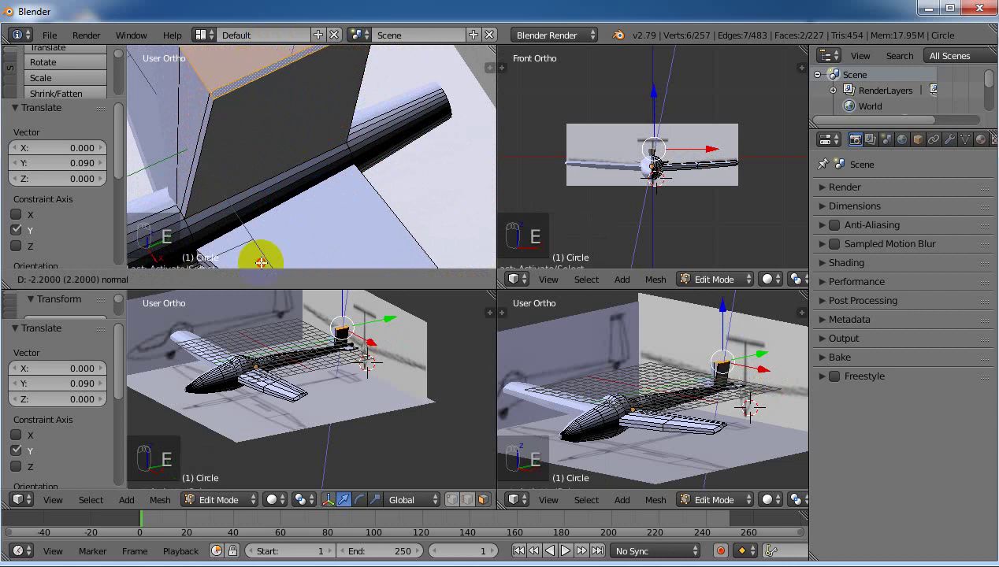
{"action": "left_click", "coordinate": [508, 331]}
Step: In the right view, raise the fin's top faces 2.214 along Z to the height of the reference drawing
{"action": "key", "text": "KP_3"}
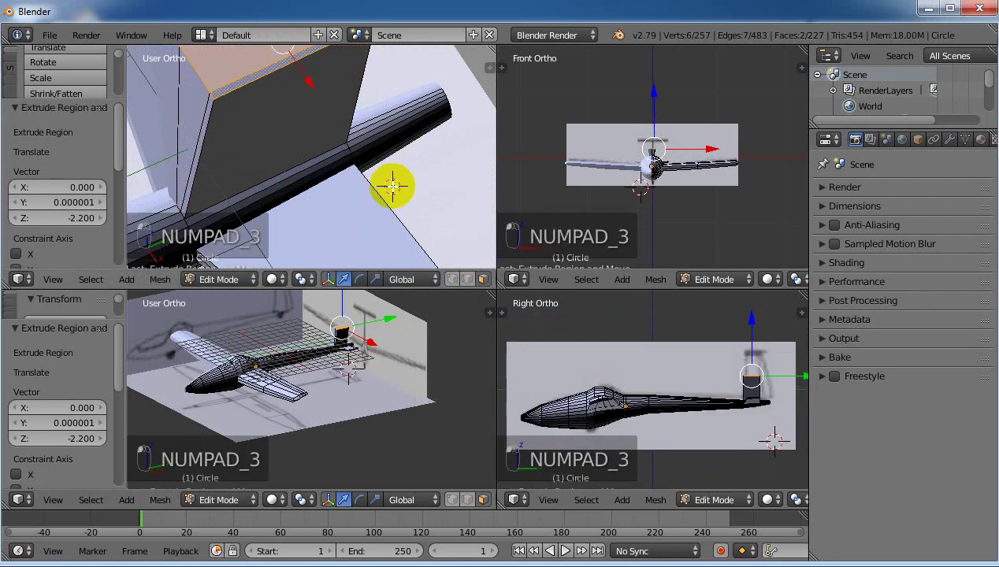
{"action": "key", "text": "KP_3"}
{"action": "scroll", "coordinate": [385, 139], "scroll_direction": "down", "scroll_amount": 6}
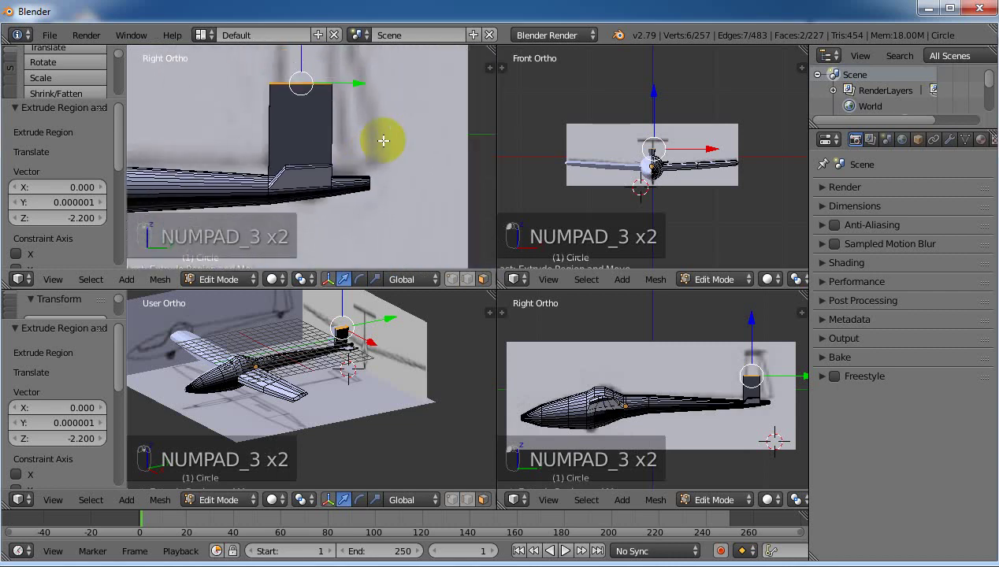
{"action": "scroll", "coordinate": [335, 127], "scroll_direction": "down", "scroll_amount": 4}
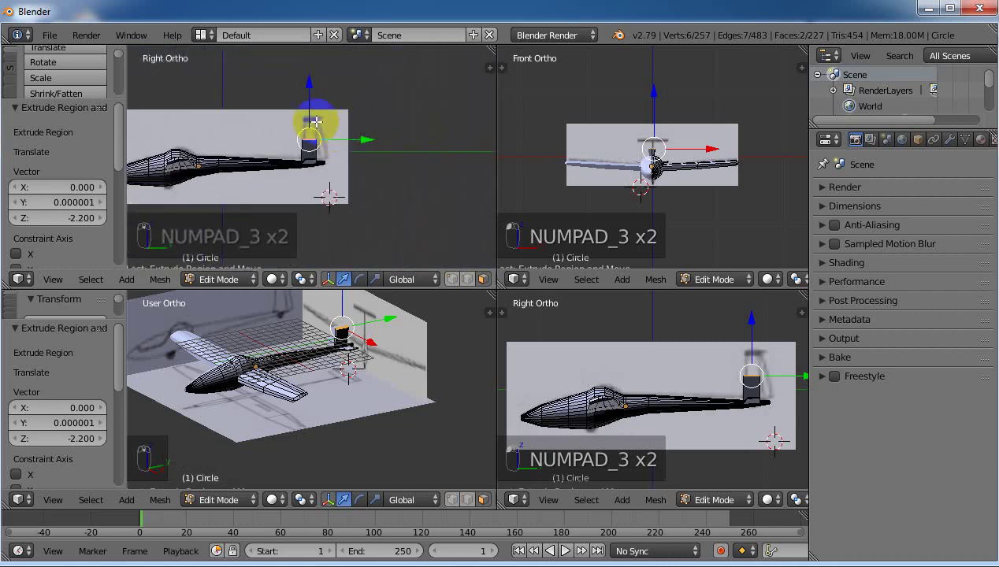
{"action": "left_click_drag", "start_coordinate": [307, 85], "coordinate": [355, 190]}
{"action": "key", "text": "shift+b"}
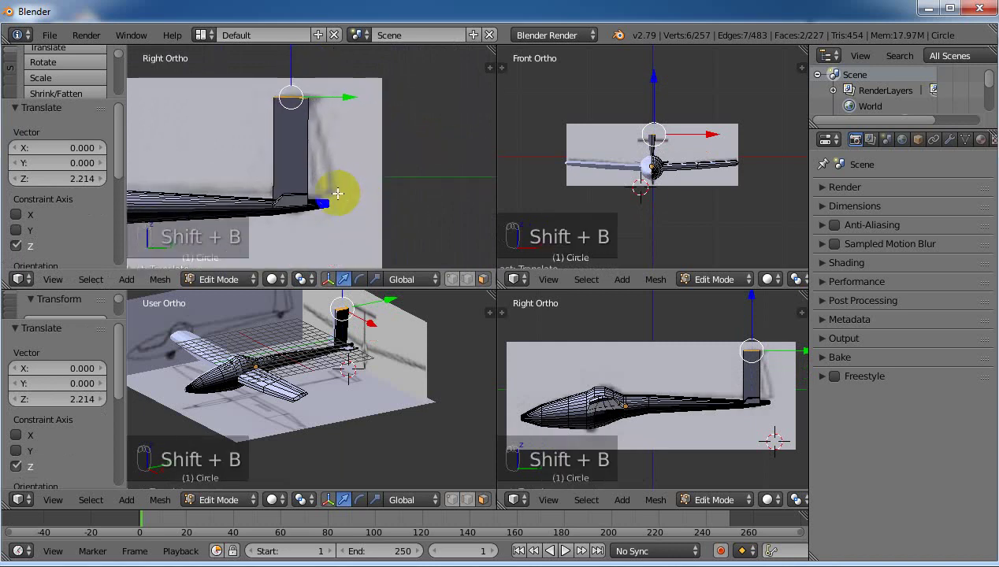
Step: Move the fin's top faces 0.067 along Y and scale them to 0.833 to taper the fin
{"action": "mouse_move", "coordinate": [345, 96]}
{"action": "left_mouse_down"}
{"action": "mouse_move", "coordinate": [274, 96]}
{"action": "mouse_move", "coordinate": [343, 94]}
{"action": "left_mouse_up"}
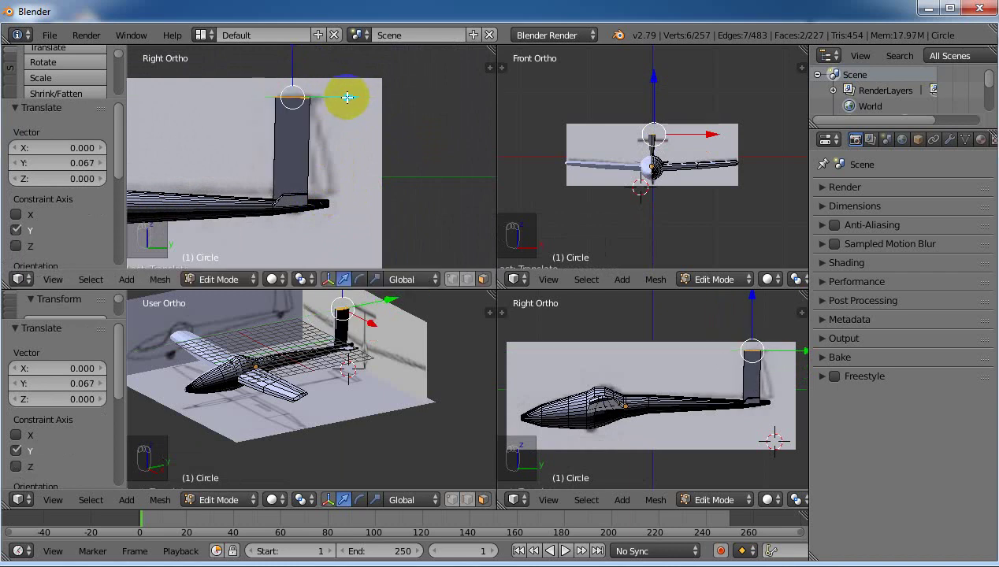
{"action": "key", "text": "s"}
{"action": "left_click", "coordinate": [391, 117]}
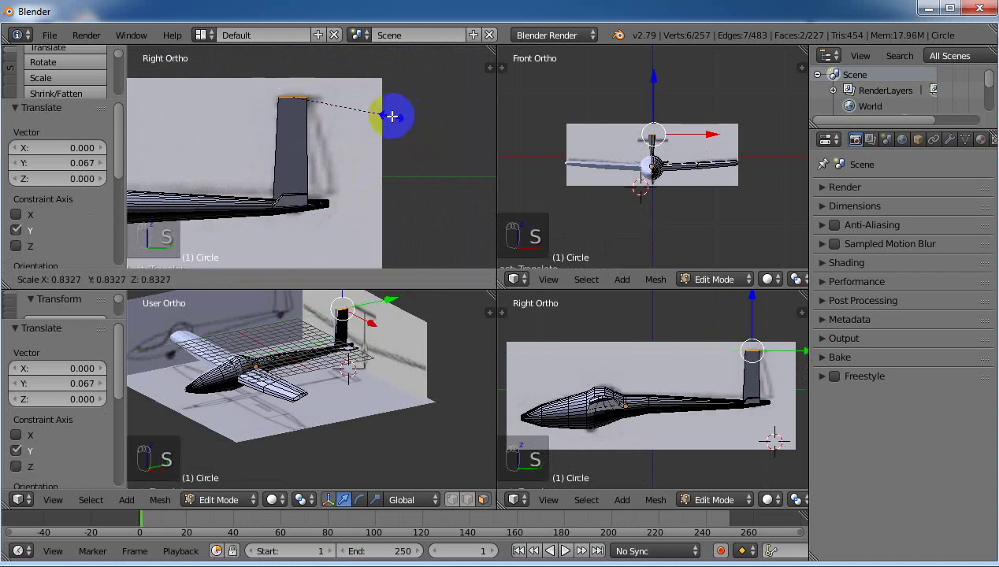
{"action": "key", "text": "shift+b"}
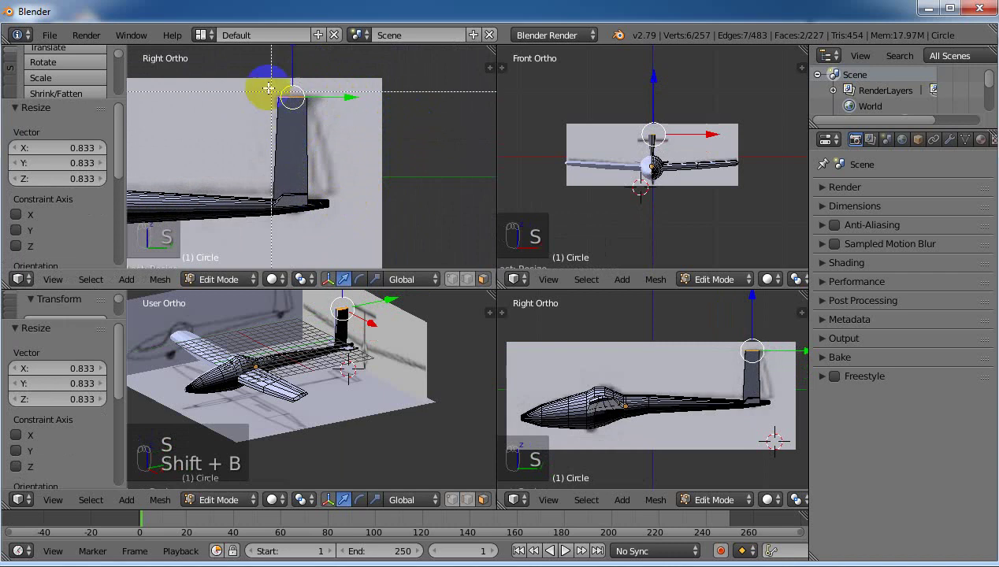
{"action": "left_click_drag", "start_coordinate": [267, 89], "coordinate": [357, 230]}
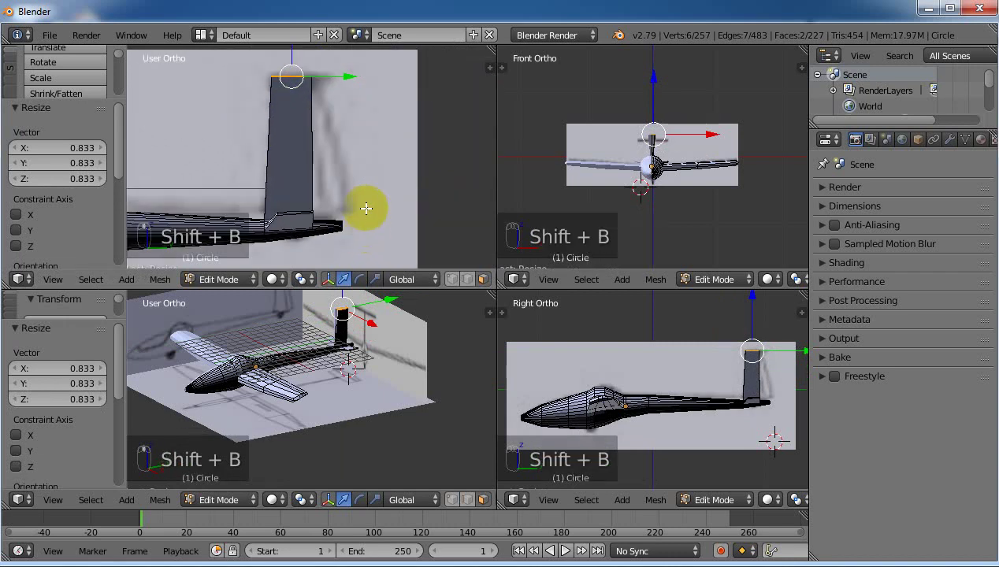
Step: Select the outer edge of the fin's top and move it inward along X, ending with -0.018, to thin the tip
{"action": "middle_click_drag", "start_coordinate": [363, 207], "coordinate": [238, 111]}
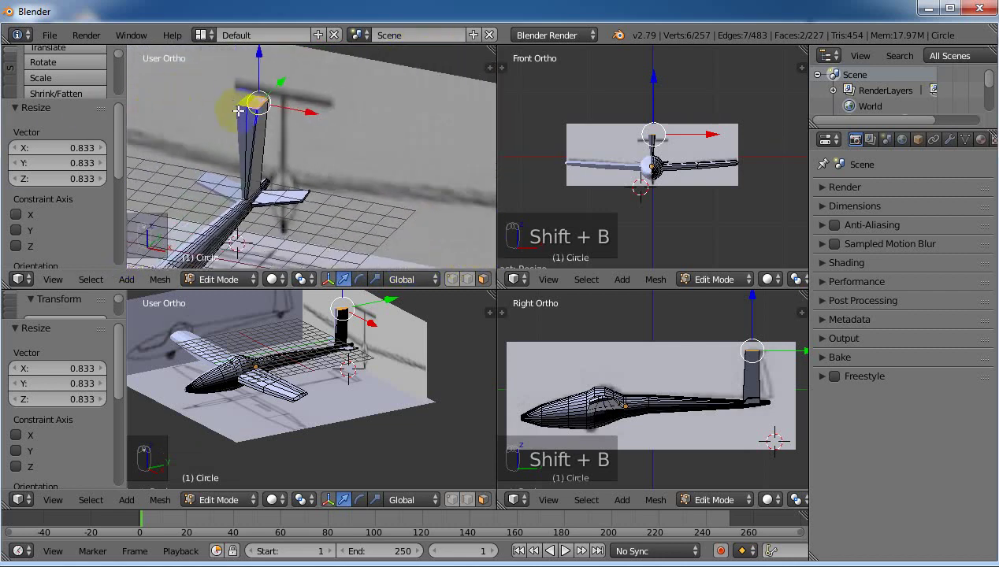
{"action": "key", "text": "shift+b"}
{"action": "left_click_drag", "start_coordinate": [229, 81], "coordinate": [295, 144]}
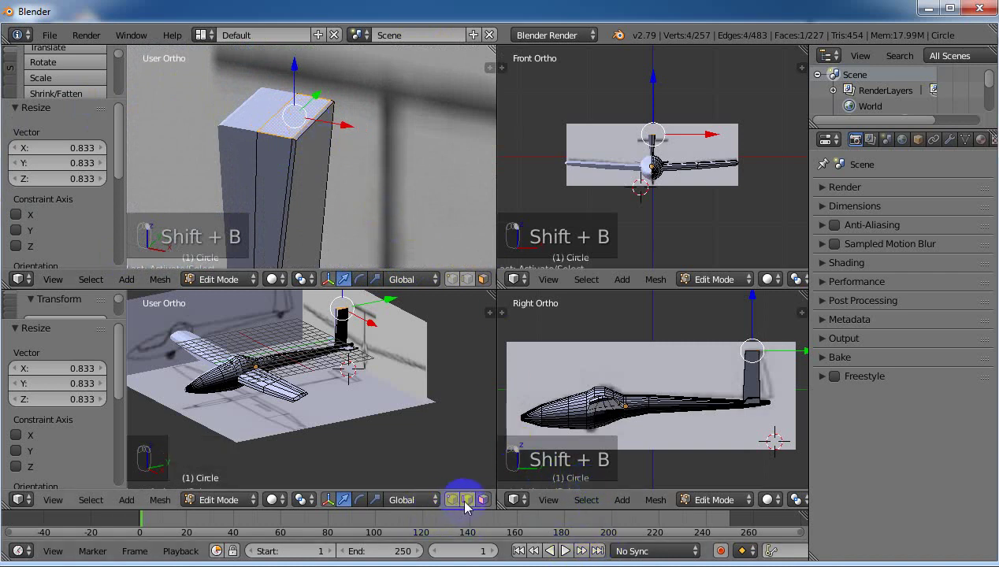
{"action": "left_click", "coordinate": [313, 124]}
{"action": "right_click", "coordinate": [338, 122]}
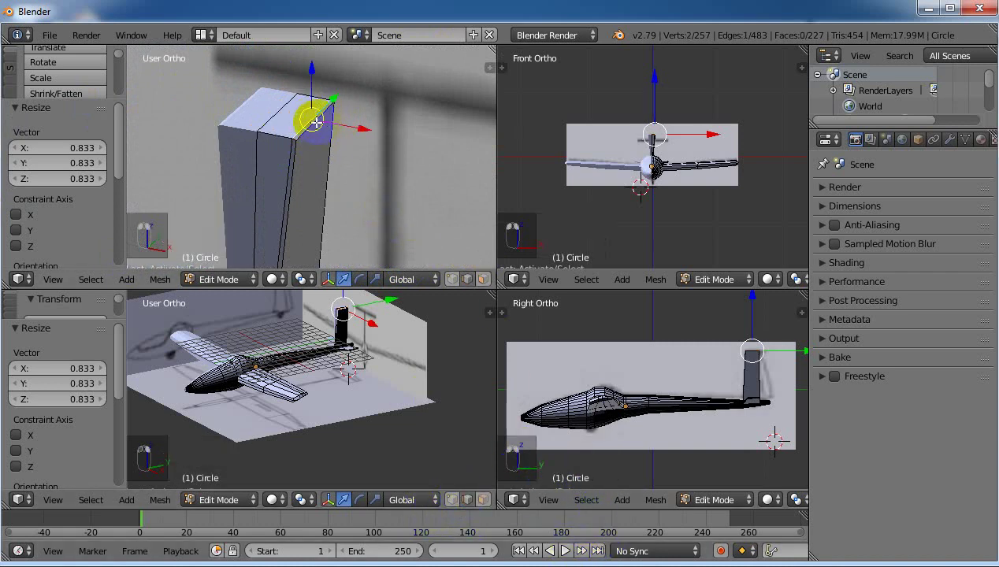
{"action": "left_click_drag", "start_coordinate": [365, 131], "coordinate": [328, 124]}
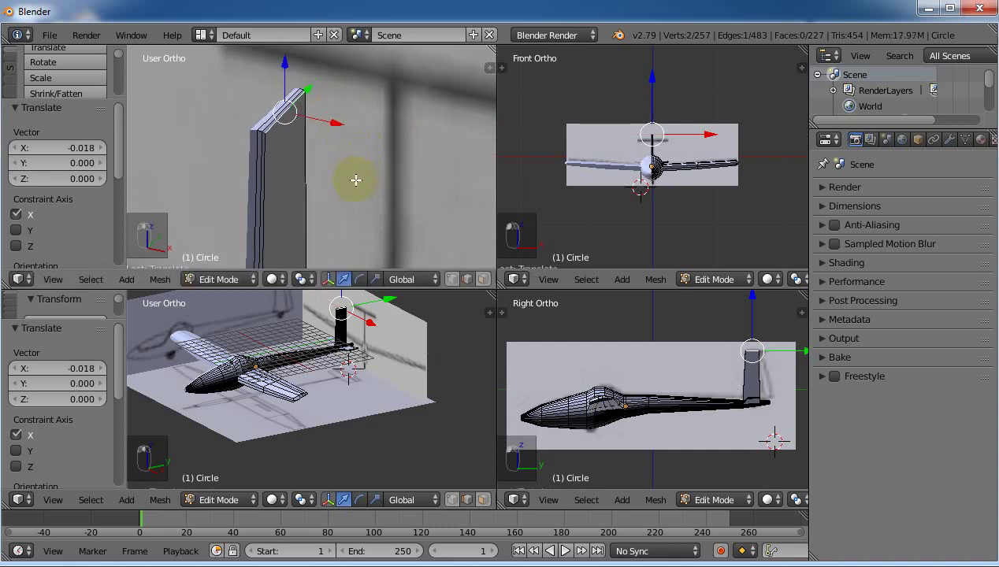
Step: Switch to Object Mode and move the front reference image plane 2.825 along Y, away from the tail
{"action": "middle_click_drag", "start_coordinate": [356, 180], "coordinate": [475, 135]}
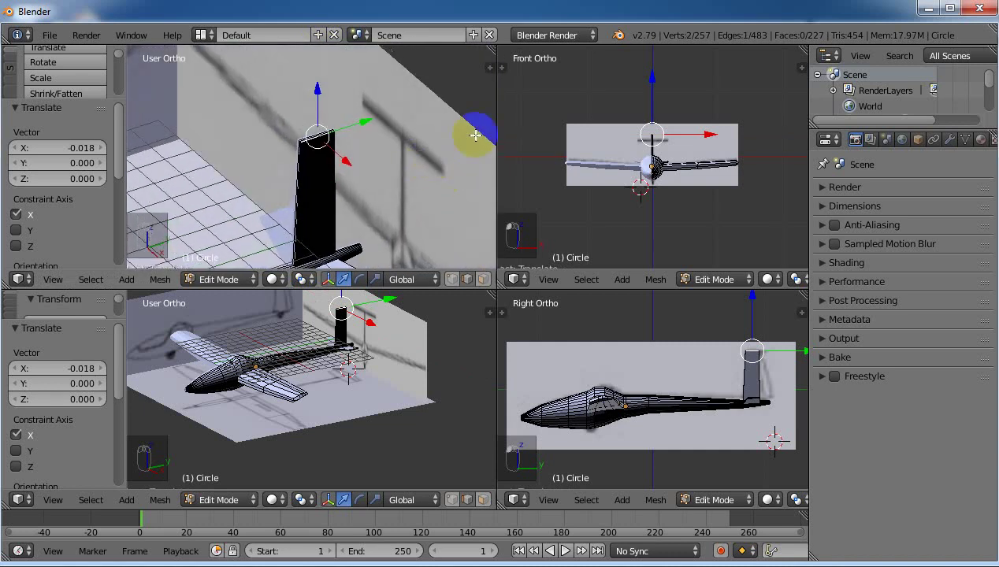
{"action": "key", "text": "Tab"}
{"action": "right_click", "coordinate": [412, 194]}
{"action": "left_click_drag", "start_coordinate": [445, 190], "coordinate": [130, 177]}
{"action": "right_click", "coordinate": [401, 244]}
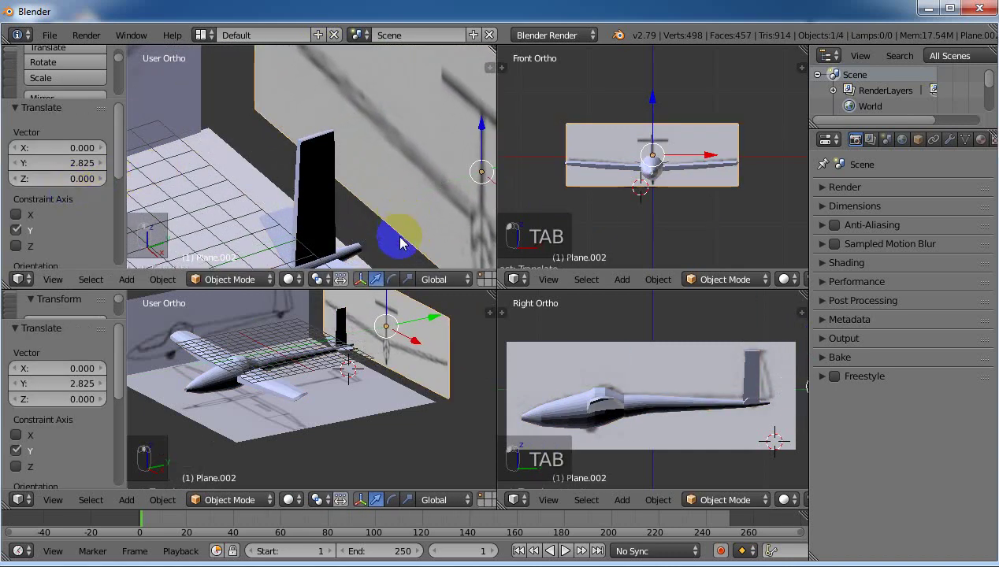
Step: Select the glider mesh at the vertical fin and switch it to Edit Mode
{"action": "middle_click_drag", "start_coordinate": [400, 244], "coordinate": [366, 224]}
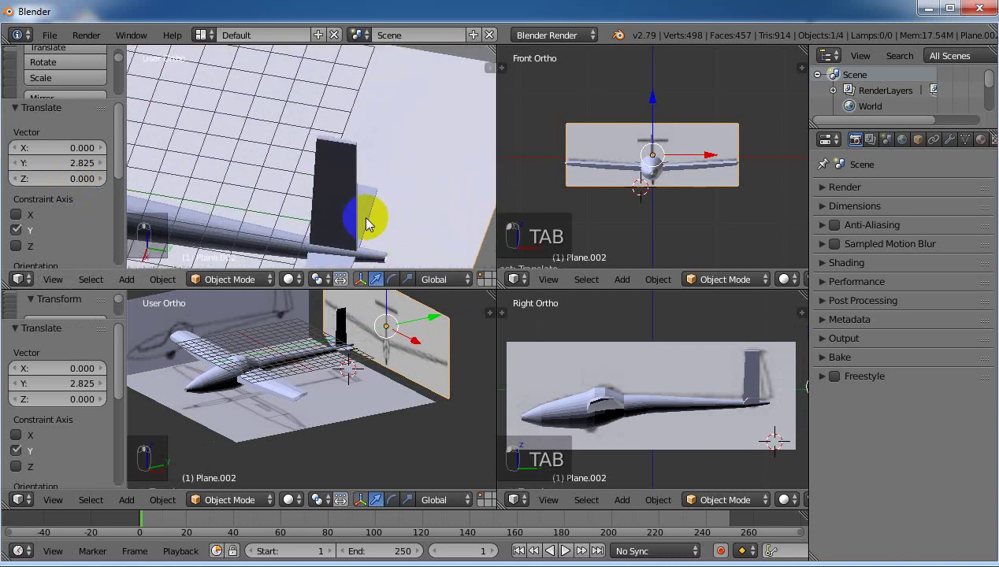
{"action": "right_click", "coordinate": [355, 226]}
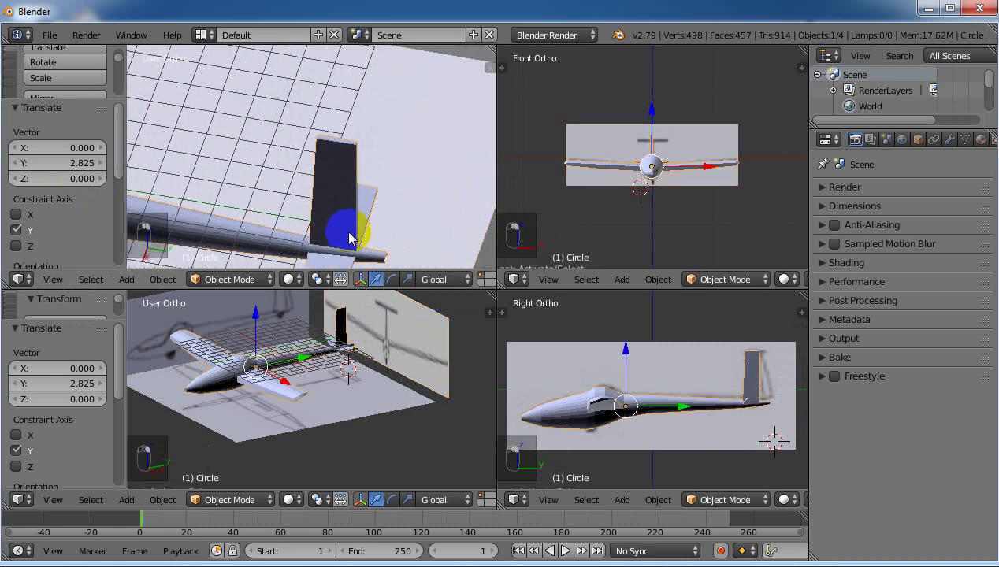
{"action": "key", "text": "shift+b"}
{"action": "left_click_drag", "start_coordinate": [334, 156], "coordinate": [383, 249]}
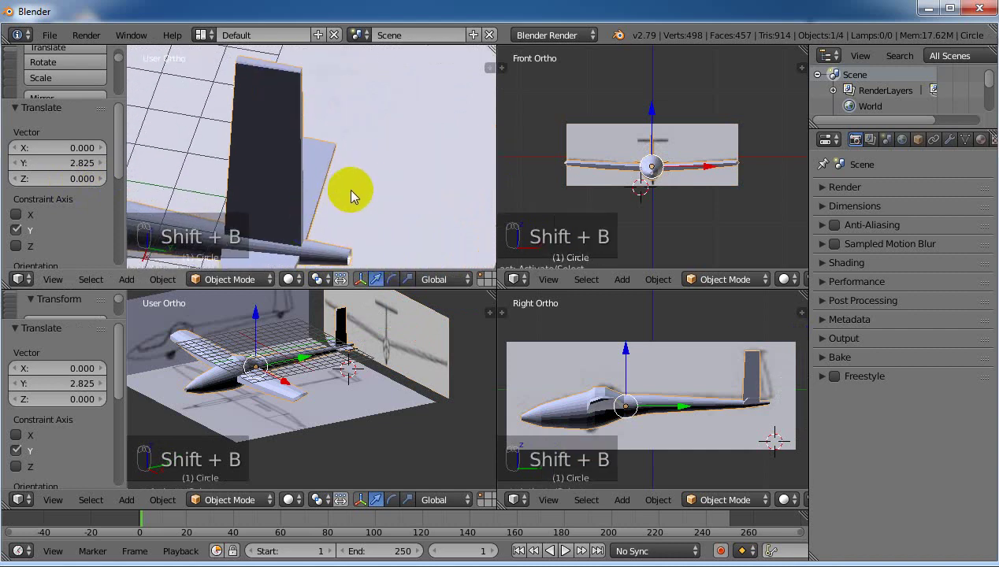
{"action": "middle_click_drag", "start_coordinate": [352, 191], "coordinate": [321, 186]}
{"action": "right_click", "coordinate": [321, 186]}
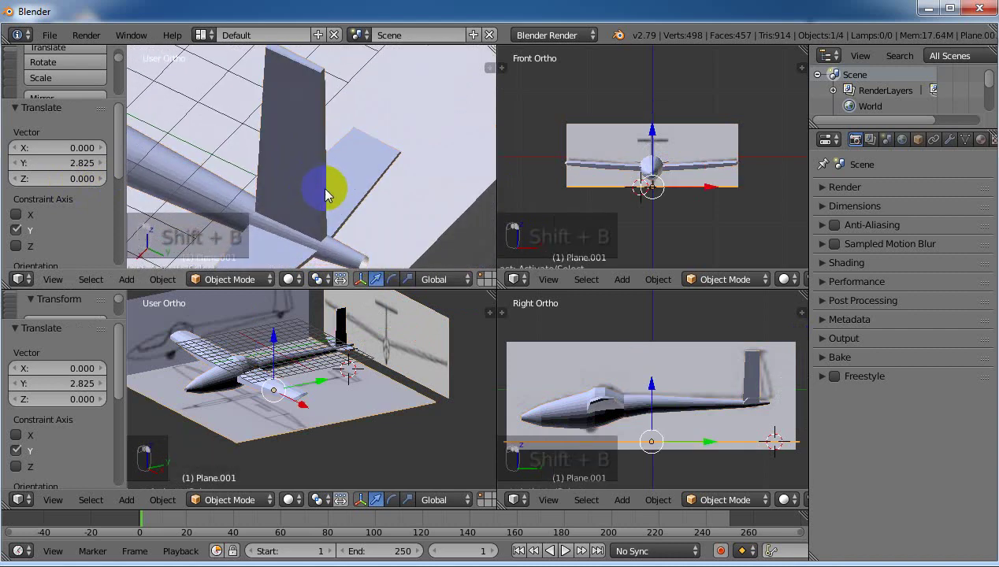
{"action": "right_click", "coordinate": [316, 181]}
{"action": "key", "text": "Tab"}
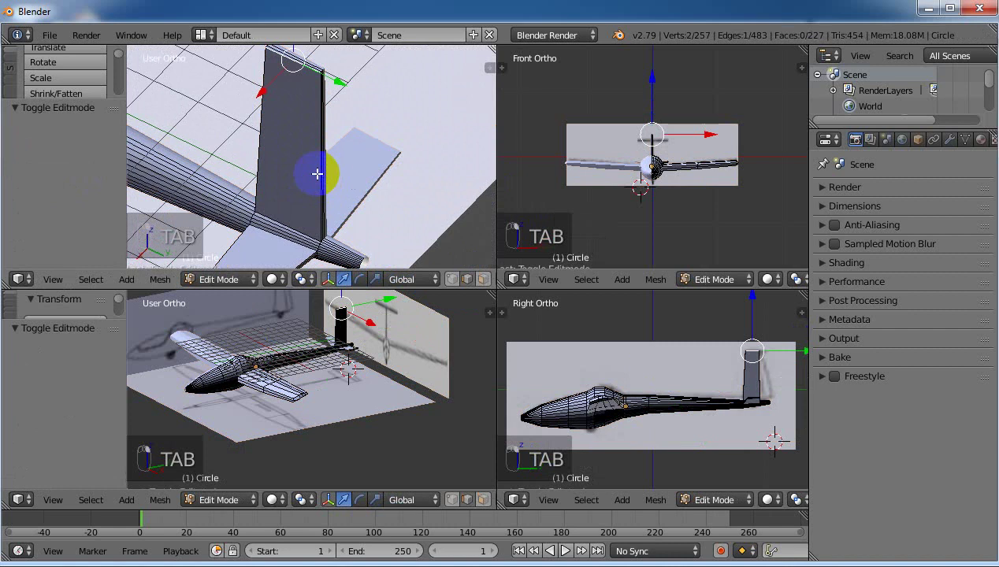
Step: In face select mode, select the two narrow faces along the fin's rear edge and extrude them -0.863 along their normal toward the tail end
{"action": "right_click", "coordinate": [324, 178]}
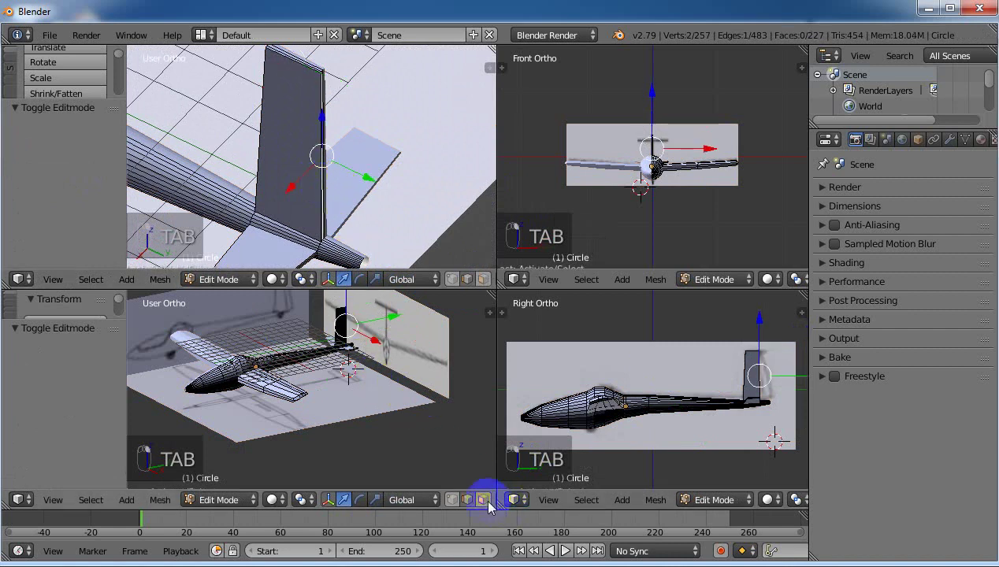
{"action": "right_click", "coordinate": [323, 188]}
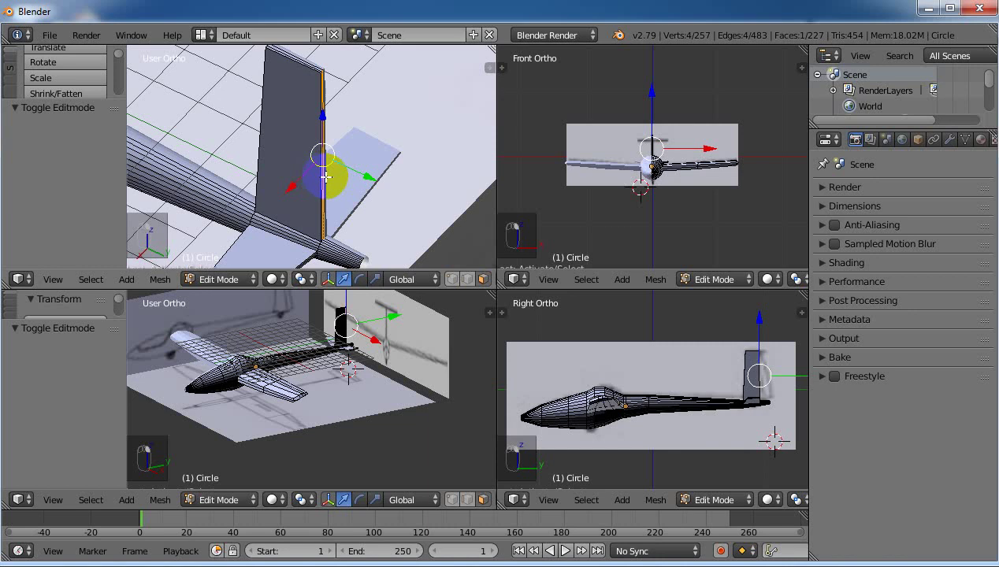
{"action": "key", "text": "shift+b"}
{"action": "left_click_drag", "start_coordinate": [334, 100], "coordinate": [361, 241]}
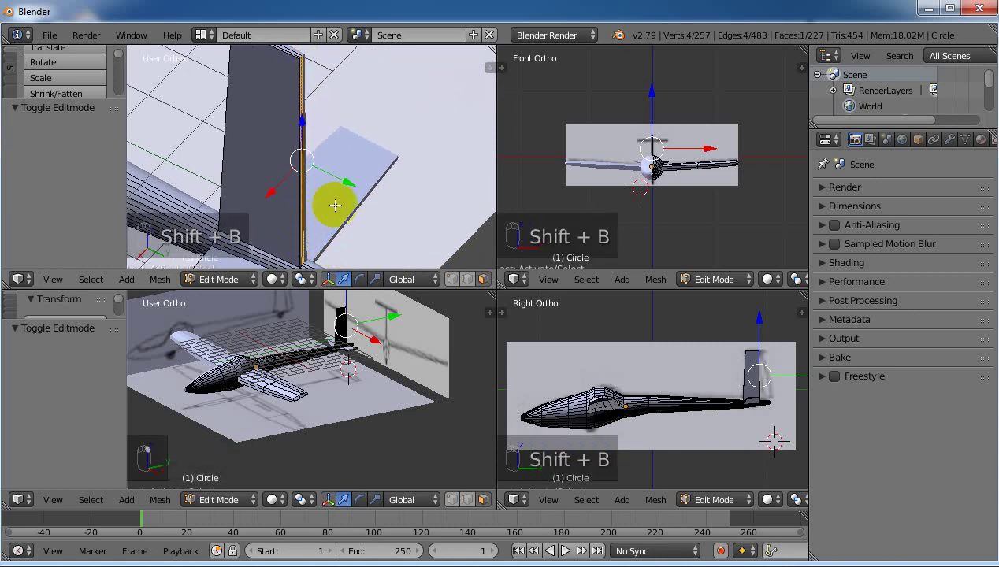
{"action": "scroll", "coordinate": [290, 178], "scroll_direction": "up", "scroll_amount": 5}
{"action": "right_click", "coordinate": [224, 214], "text": "shift"}
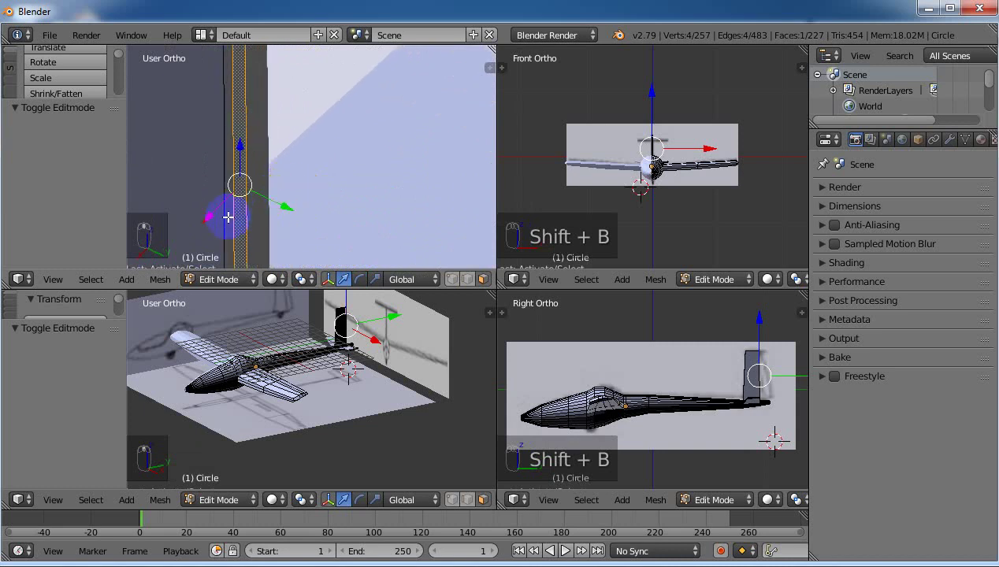
{"action": "middle_click_drag", "start_coordinate": [251, 222], "coordinate": [341, 194]}
{"action": "key", "text": "e"}
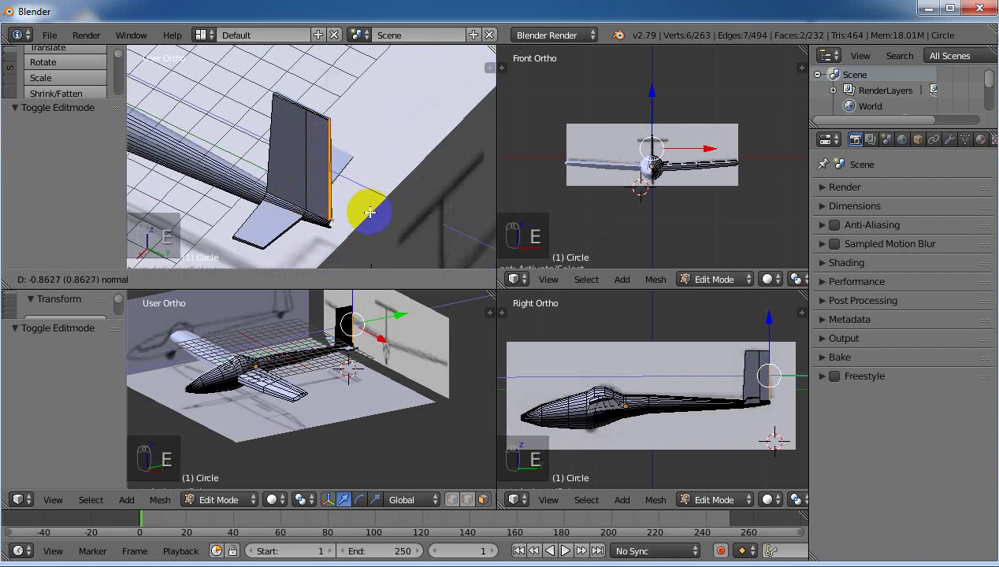
{"action": "left_click", "coordinate": [370, 212]}
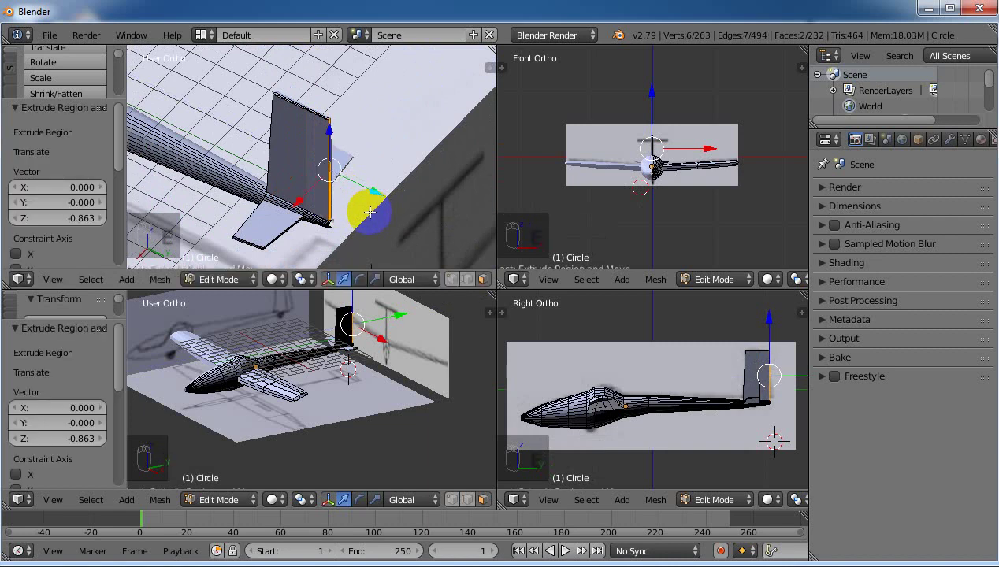
Step: Try to move the two vertices at the extruded fin's top rear corner in the right view, and undo the move
{"action": "key", "text": "KP_3"}
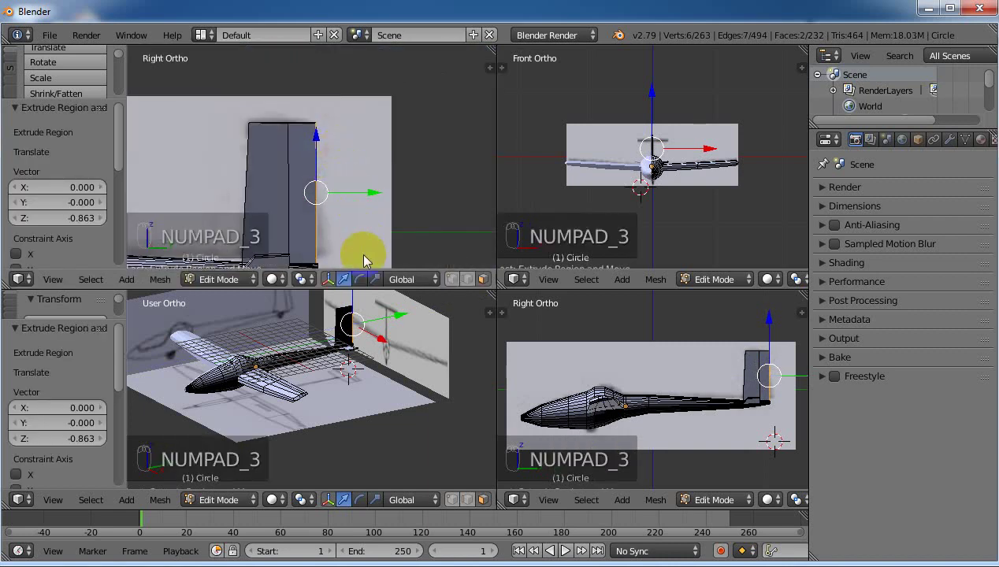
{"action": "right_click", "coordinate": [316, 140]}
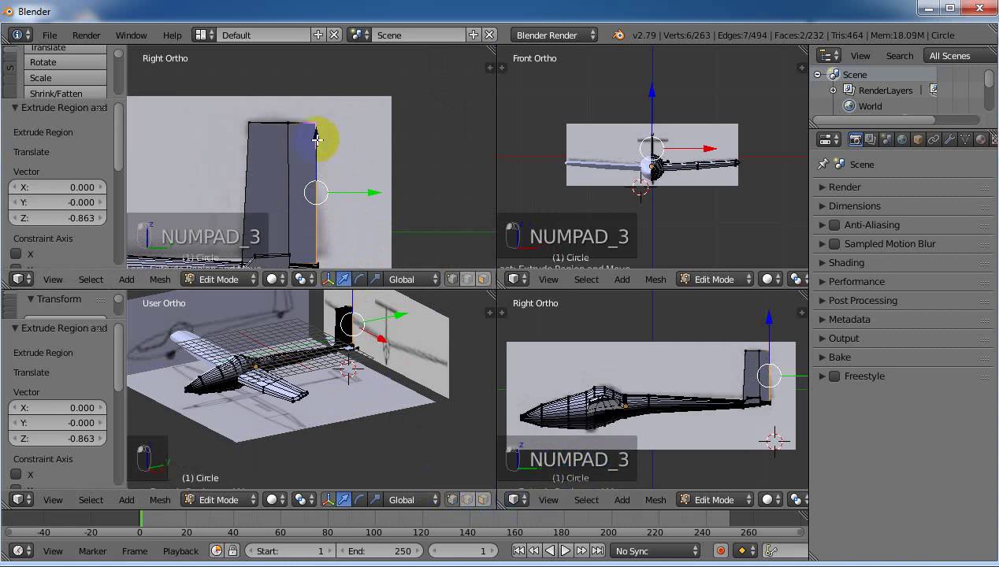
{"action": "right_click", "coordinate": [312, 122]}
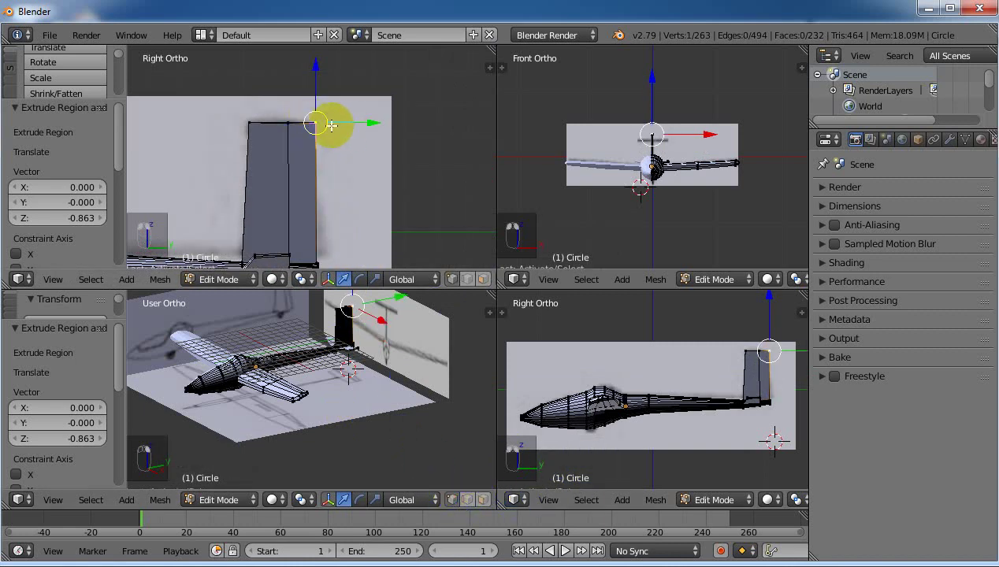
{"action": "mouse_move", "coordinate": [332, 125]}
{"action": "middle_mouse_down"}
{"action": "mouse_move", "coordinate": [319, 130]}
{"action": "mouse_move", "coordinate": [326, 119]}
{"action": "middle_mouse_up"}
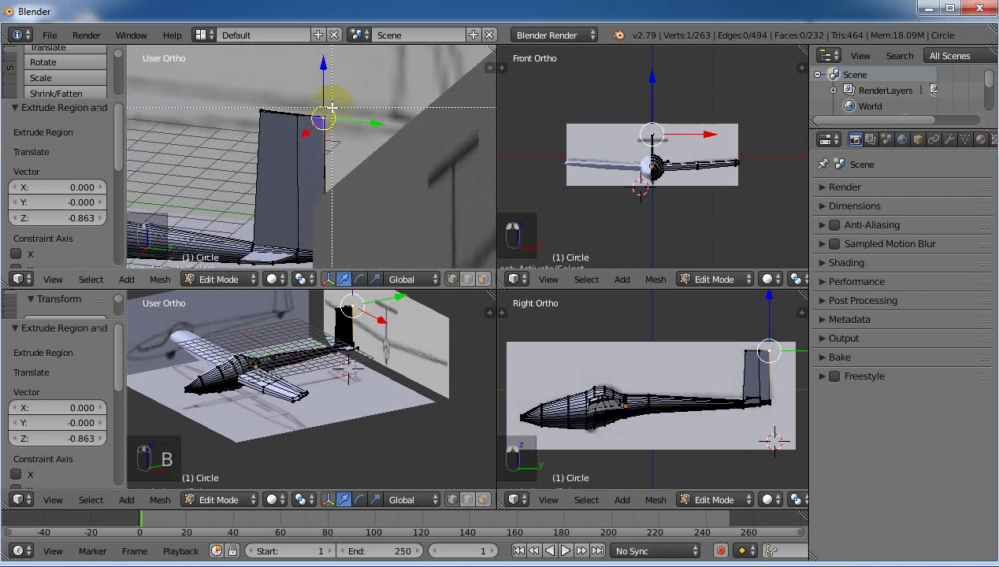
{"action": "key", "text": "b"}
{"action": "left_click_drag", "start_coordinate": [321, 118], "coordinate": [337, 143]}
{"action": "key", "text": "KP_3"}
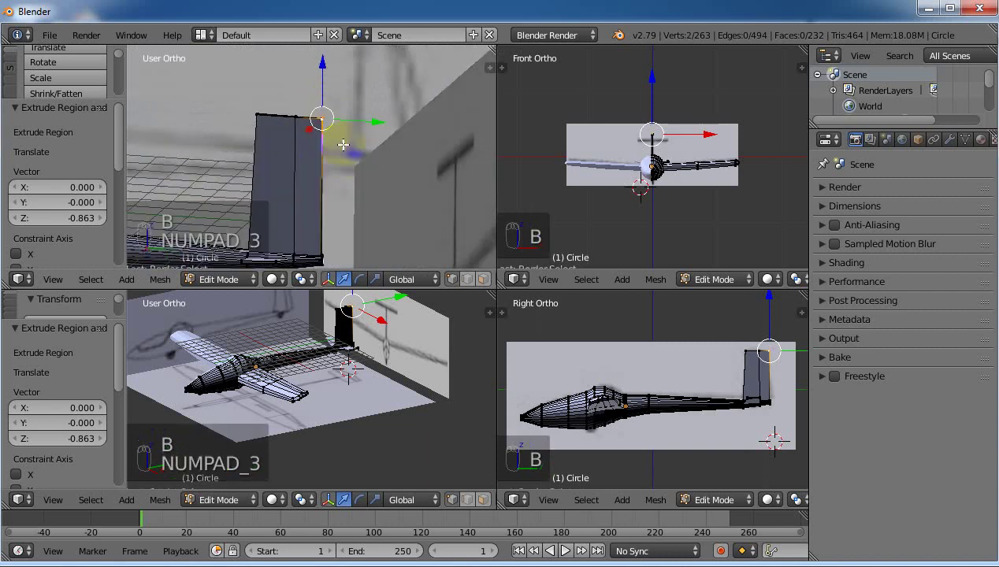
{"action": "mouse_move", "coordinate": [365, 122]}
{"action": "left_mouse_down"}
{"action": "mouse_move", "coordinate": [338, 125]}
{"action": "mouse_move", "coordinate": [357, 111]}
{"action": "left_mouse_up"}
{"action": "key", "text": "ctrl+z"}
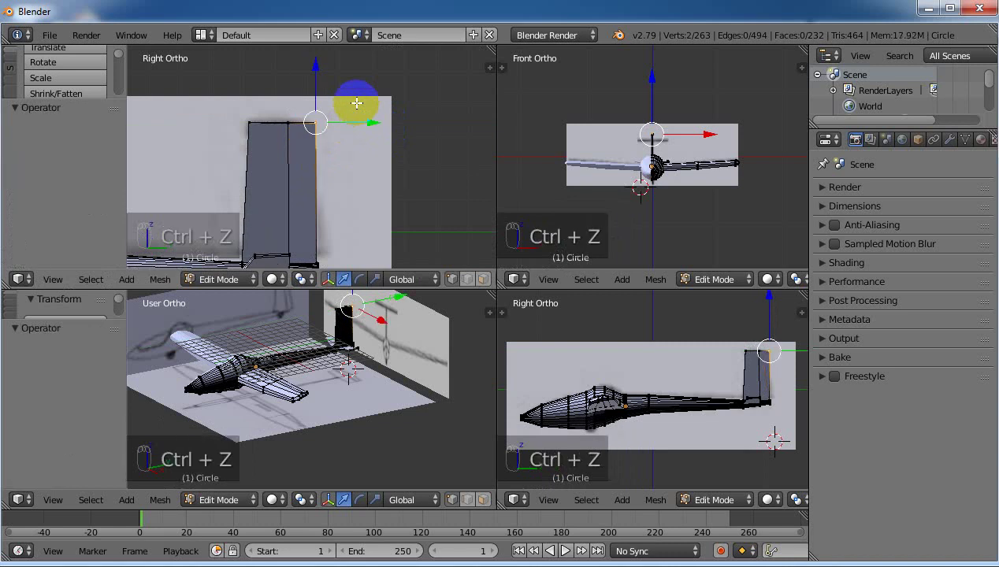
Step: Select all three vertices at the fin's top rear corner and move them -0.344 along Y to slant the trailing edge
{"action": "middle_click_drag", "start_coordinate": [370, 128], "coordinate": [344, 123]}
{"action": "right_click", "coordinate": [341, 126]}
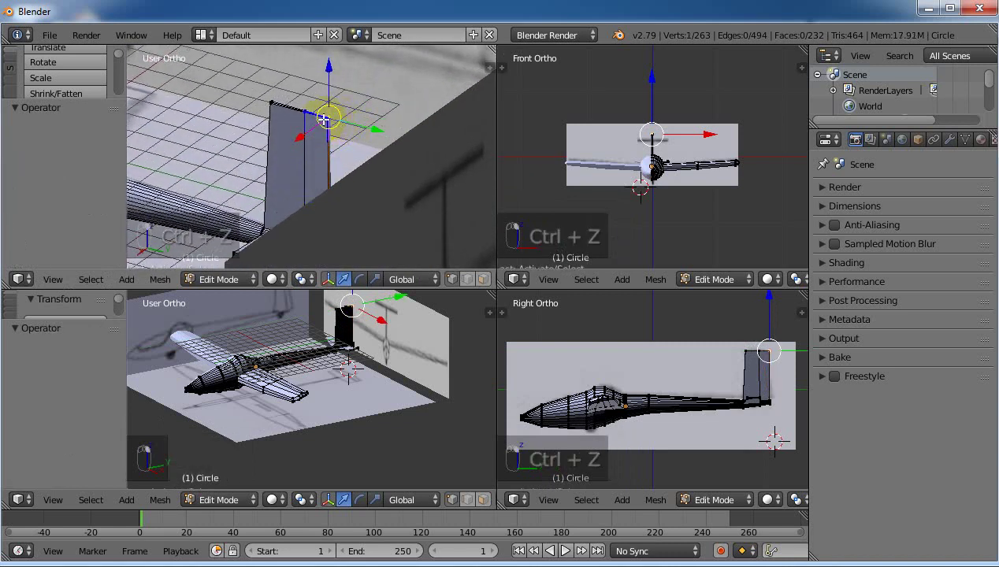
{"action": "key", "text": "shift+b"}
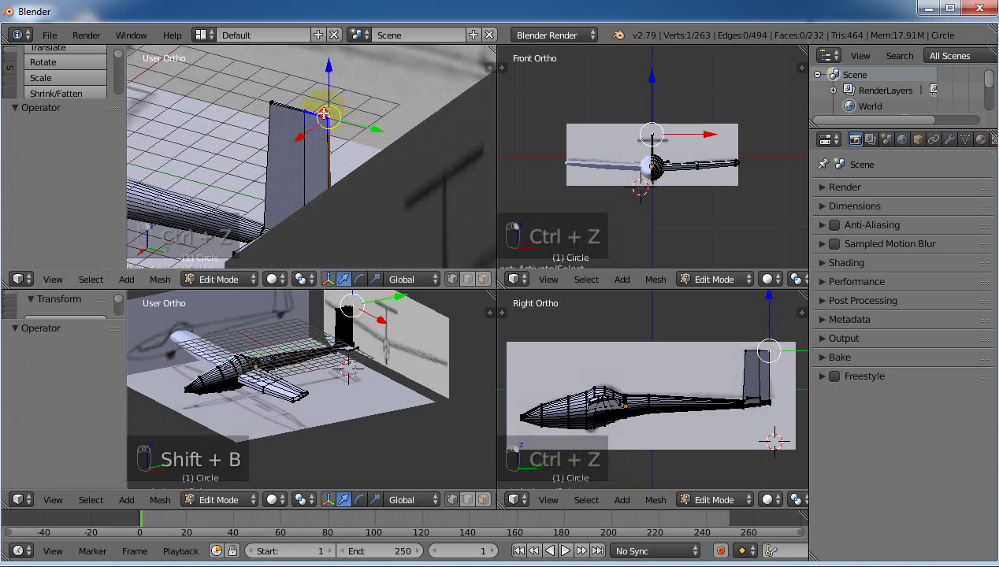
{"action": "left_click_drag", "start_coordinate": [323, 115], "coordinate": [330, 126]}
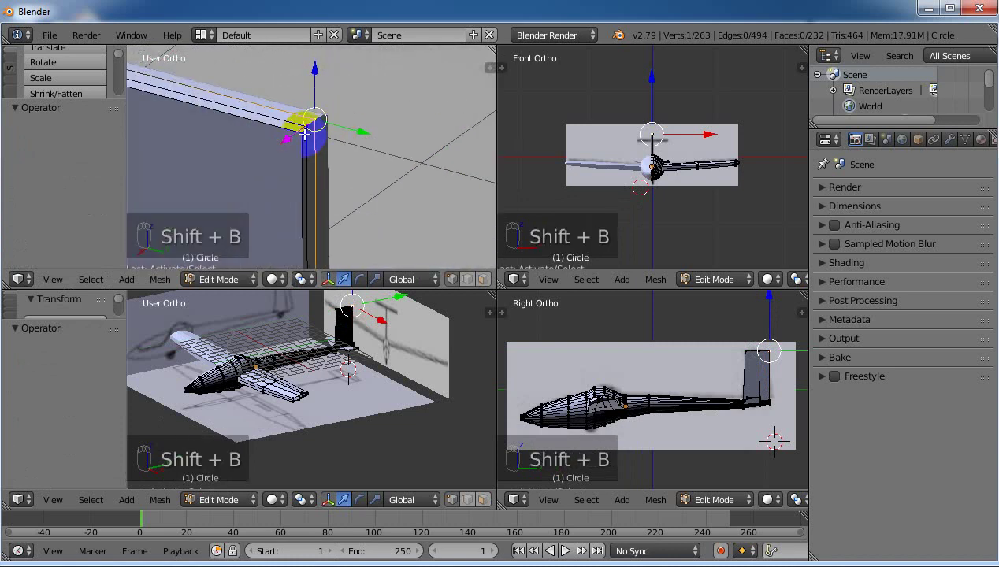
{"action": "right_click", "coordinate": [332, 134], "text": "ctrl"}
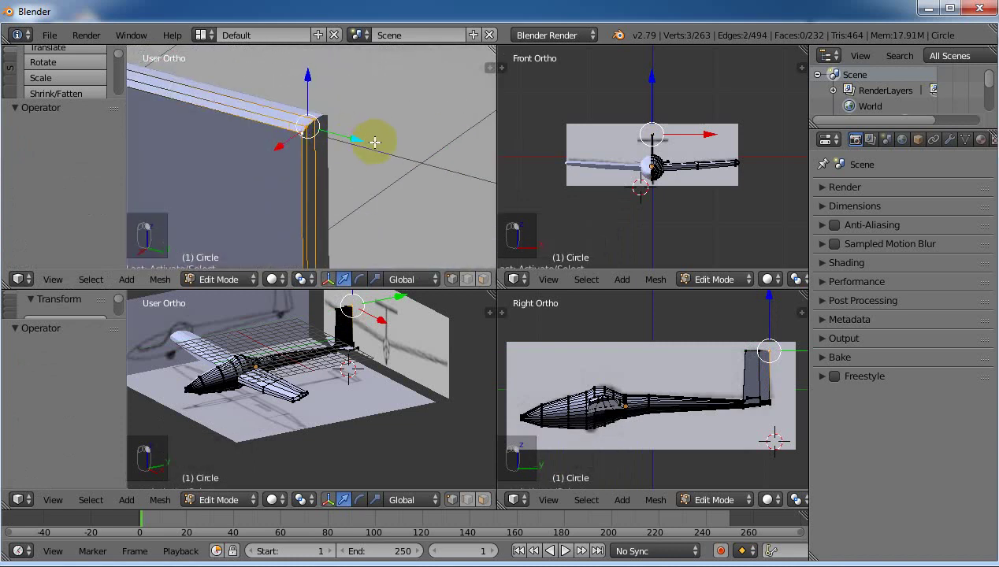
{"action": "left_click_drag", "start_coordinate": [356, 140], "coordinate": [256, 106]}
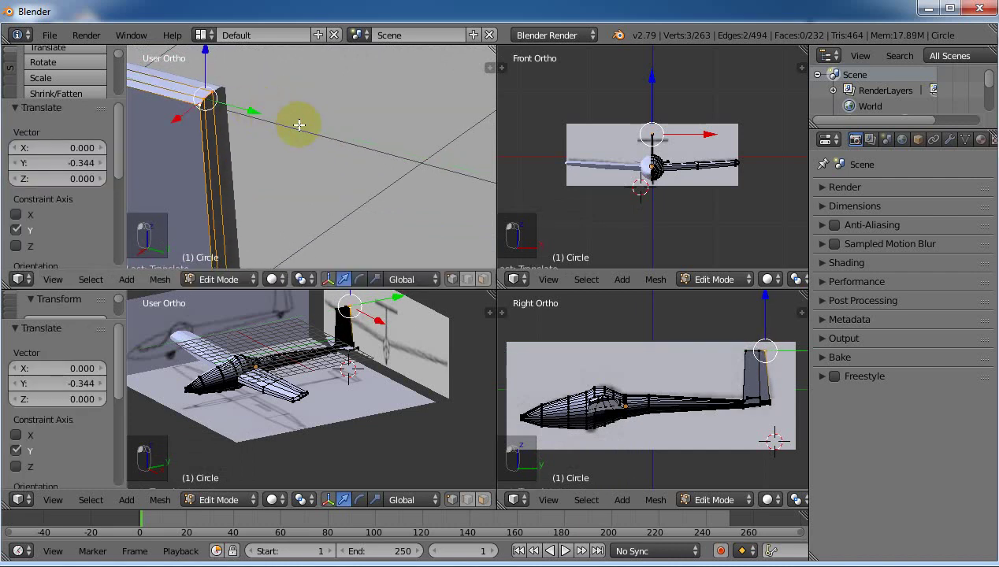
Step: In the right view, move the top rear vertices another -0.051 along Y toward the reference drawing's fin outline
{"action": "key", "text": "KP_3"}
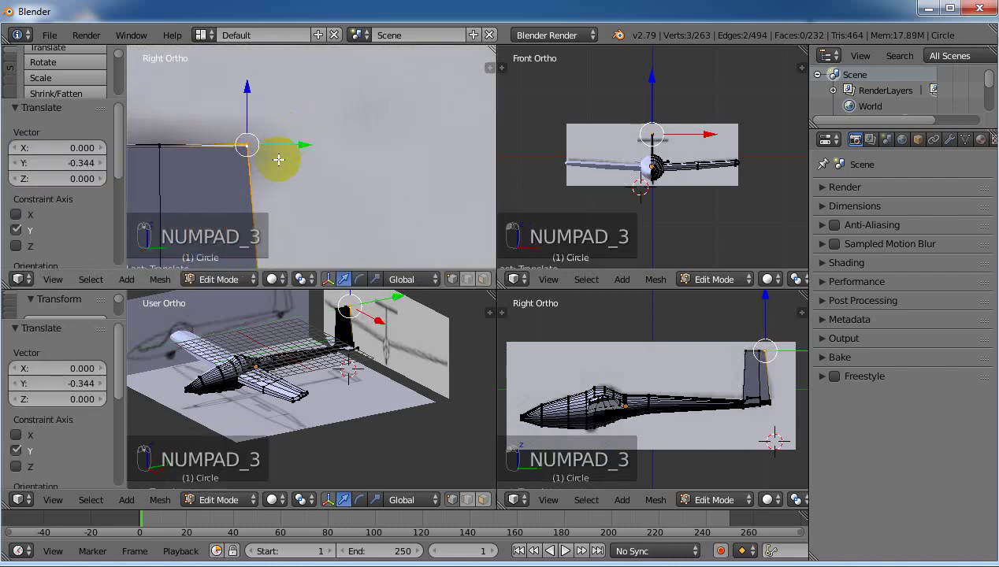
{"action": "key", "text": "g"}
{"action": "key", "text": "y"}
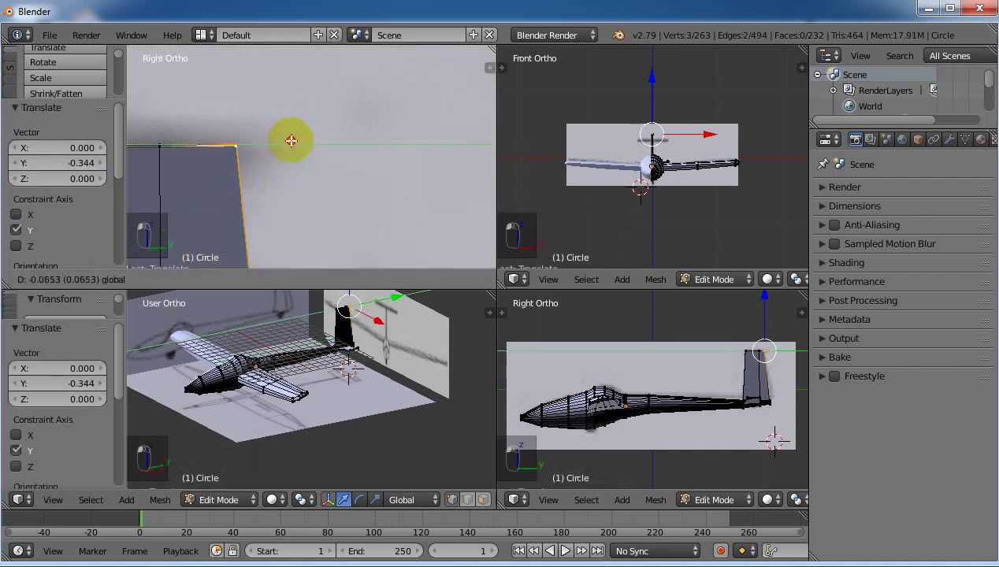
{"action": "left_click", "coordinate": [285, 149]}
{"action": "scroll", "coordinate": [334, 240], "scroll_direction": "down", "scroll_amount": 4}
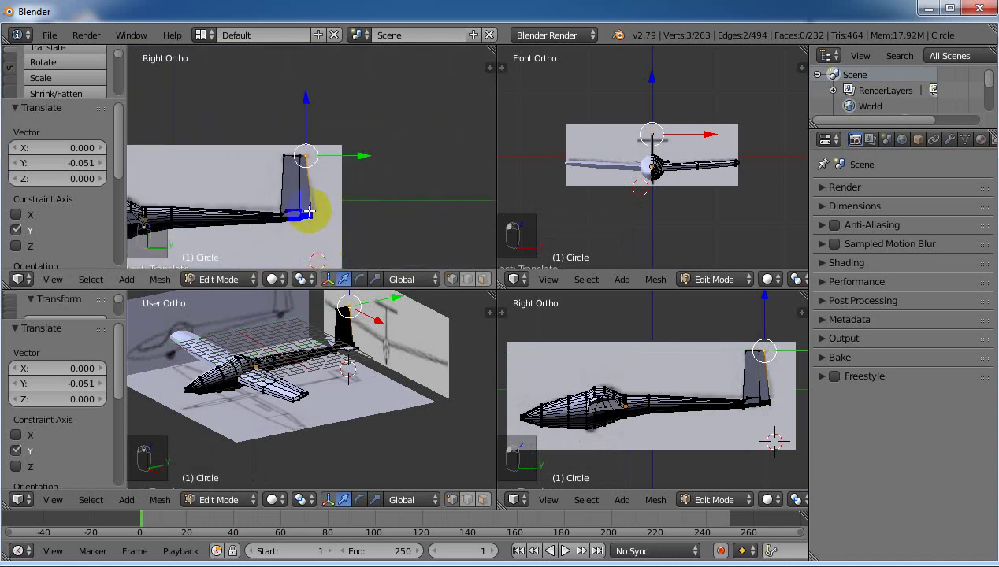
Step: Fine-tune the fin's top rear vertices by 0.06 and -0.08 along Y and adjust their height, ending with 0.1 along Z
{"action": "scroll", "coordinate": [330, 207], "scroll_direction": "up", "scroll_amount": 4}
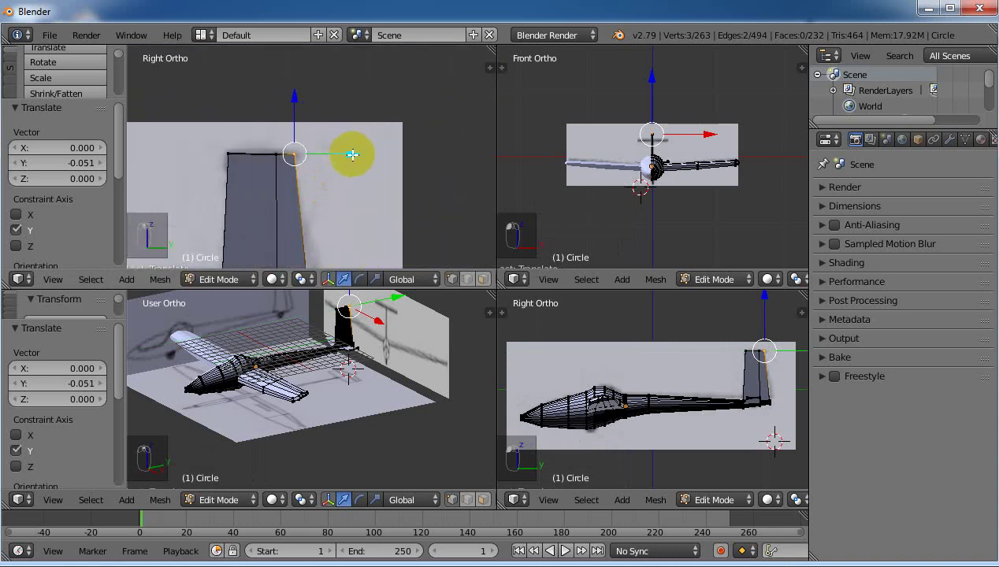
{"action": "type", "text": "gy0.06"}
{"action": "key", "text": "Return"}
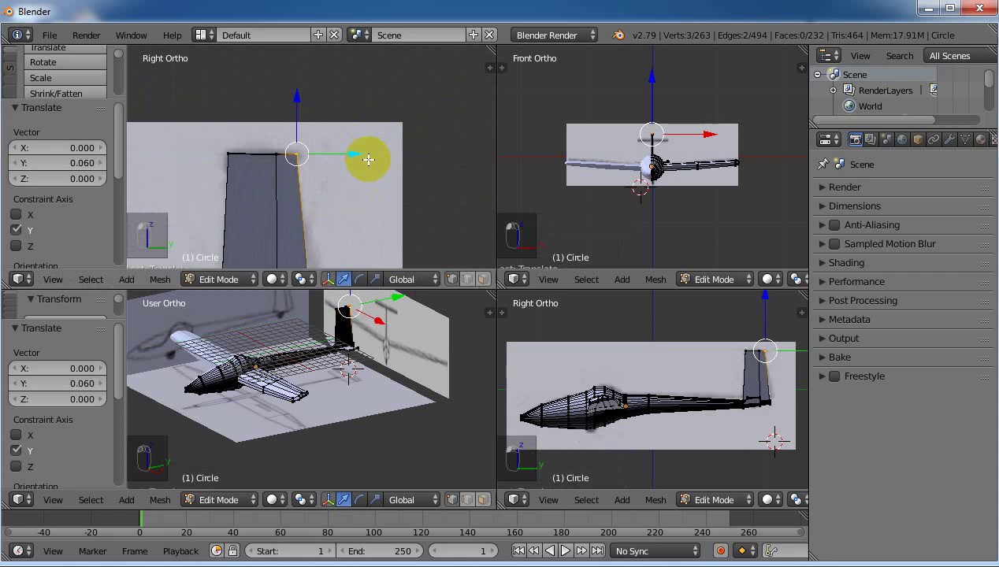
{"action": "type", "text": "gy0.08"}
{"action": "key", "text": "Return"}
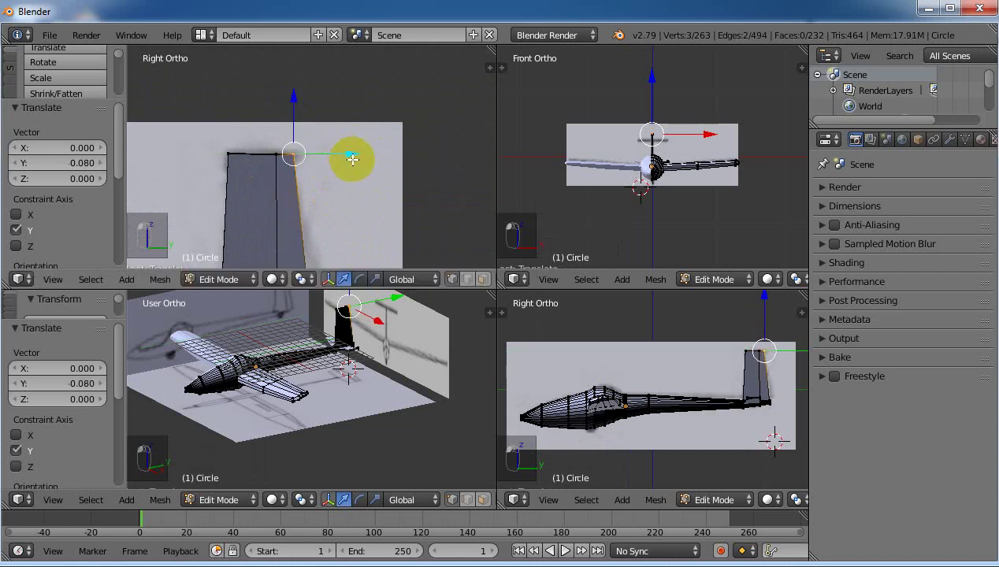
{"action": "left_click_drag", "start_coordinate": [352, 160], "coordinate": [297, 108]}
{"action": "left_click_drag", "start_coordinate": [349, 162], "coordinate": [294, 100]}
Step: Select the three vertices at the base of the fin's trailing edge and move them -0.033 along Y, away from the fuselage end
{"action": "middle_click_drag", "start_coordinate": [363, 207], "coordinate": [298, 205]}
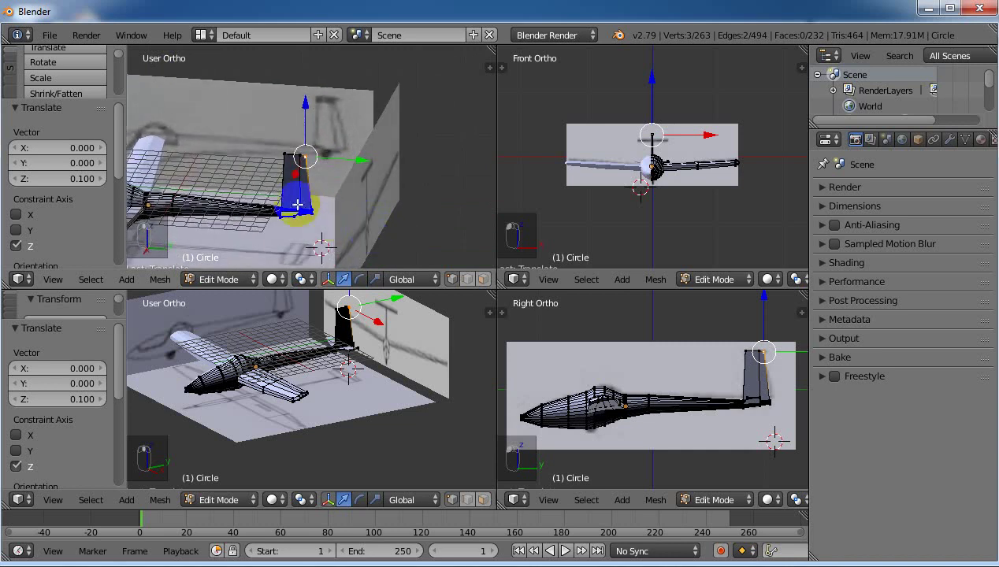
{"action": "key", "text": "shift+b"}
{"action": "left_click_drag", "start_coordinate": [282, 186], "coordinate": [315, 223]}
{"action": "middle_click_drag", "start_coordinate": [427, 175], "coordinate": [415, 201]}
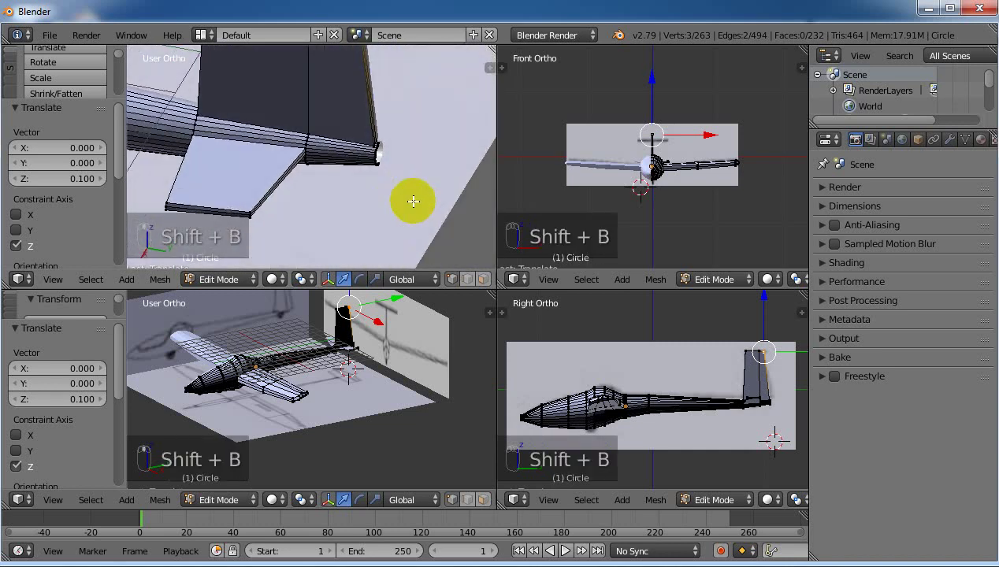
{"action": "mouse_move", "coordinate": [372, 118]}
{"action": "middle_mouse_down"}
{"action": "mouse_move", "coordinate": [358, 123]}
{"action": "mouse_move", "coordinate": [368, 116]}
{"action": "middle_mouse_up"}
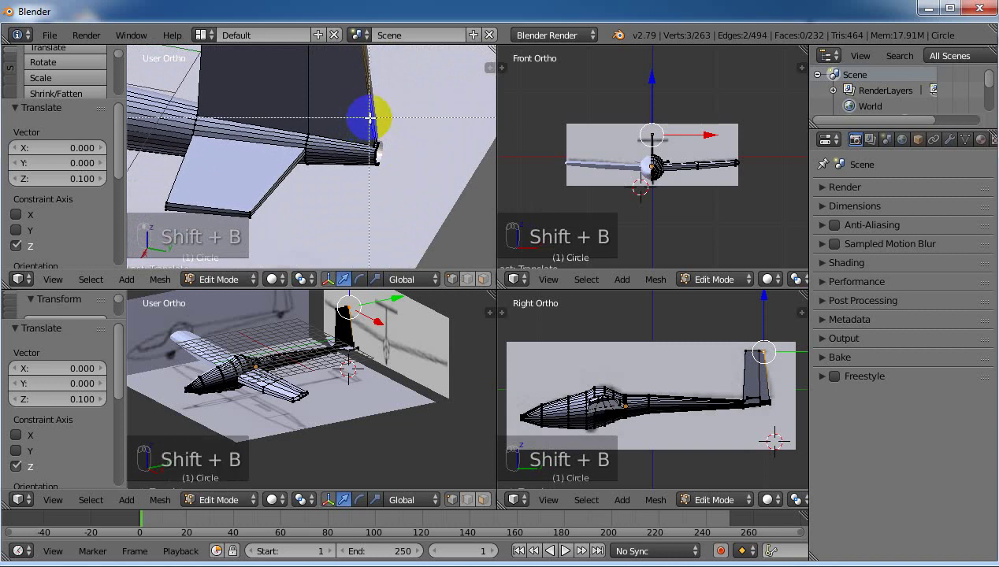
{"action": "scroll", "coordinate": [384, 156], "scroll_direction": "up", "scroll_amount": 5}
{"action": "right_click", "coordinate": [317, 166]}
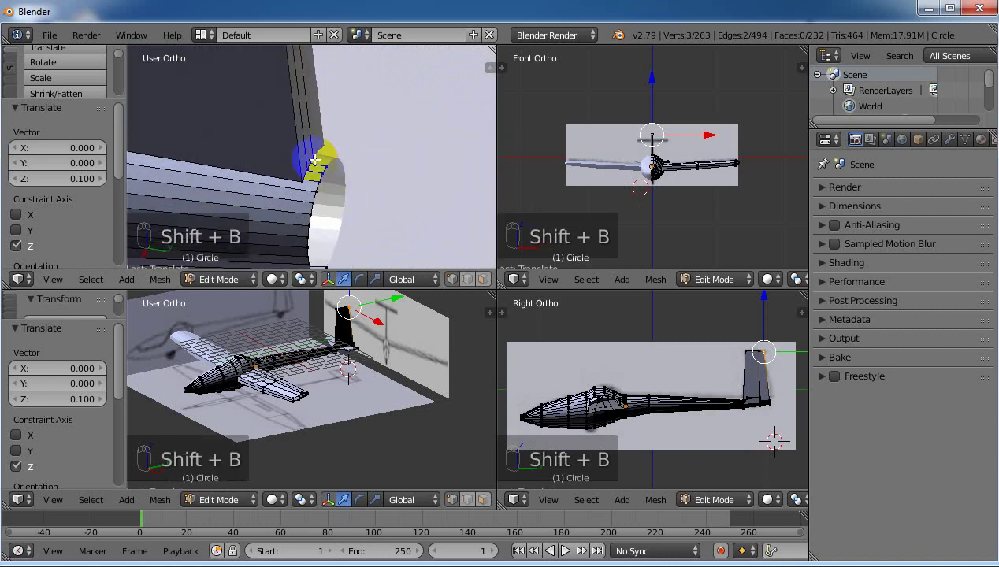
{"action": "right_click", "coordinate": [309, 167], "text": "shift"}
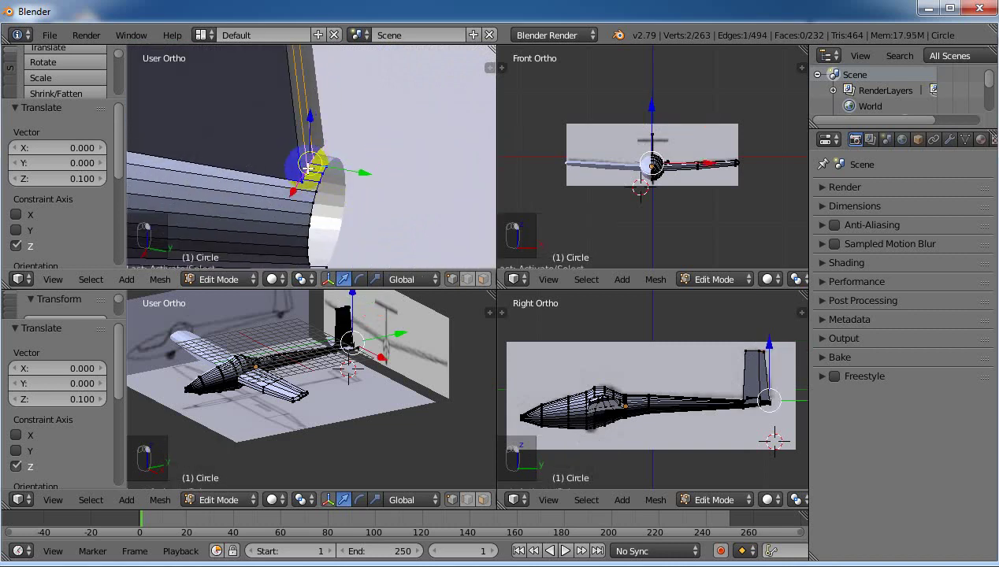
{"action": "right_click", "coordinate": [304, 178], "text": "shift"}
{"action": "key", "text": "g"}
{"action": "key", "text": "y"}
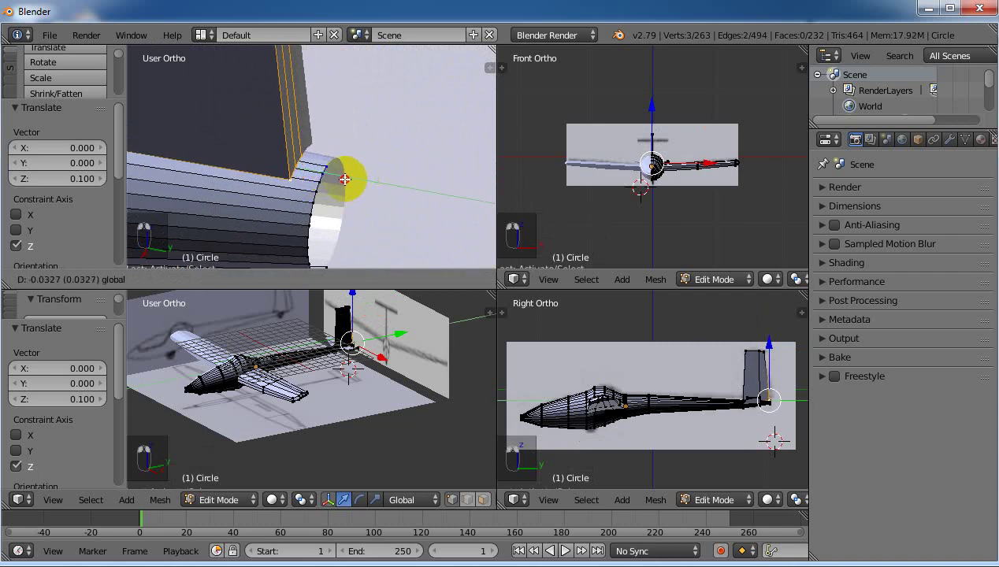
{"action": "left_click", "coordinate": [322, 183]}
Step: Select the open edge loop at the rear end of the fuselage and fill it with a face
{"action": "right_click", "coordinate": [323, 181]}
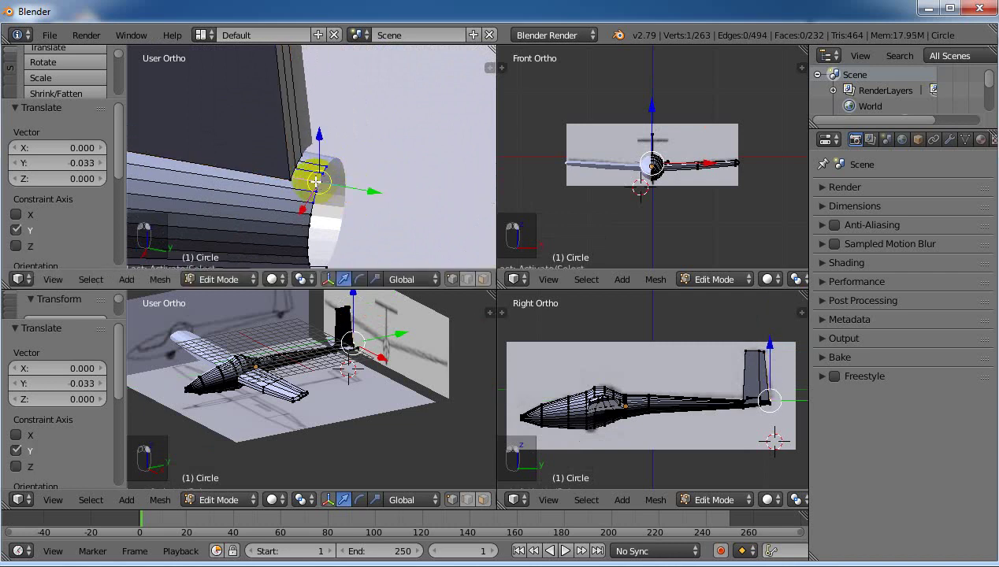
{"action": "right_click", "coordinate": [314, 184], "text": "alt"}
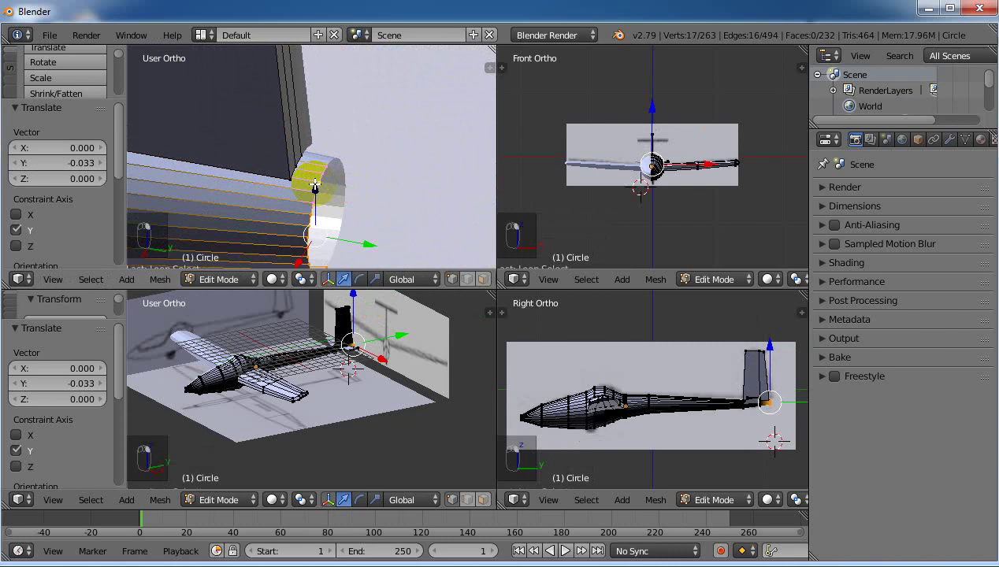
{"action": "key", "text": "f"}
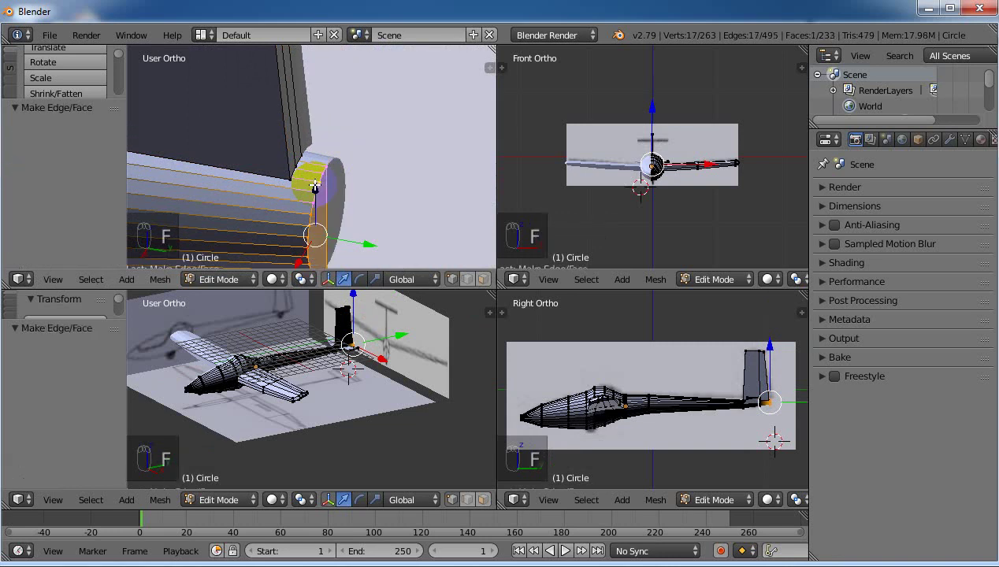
{"action": "middle_click_drag", "start_coordinate": [325, 186], "coordinate": [367, 201]}
{"action": "key", "text": "KP_Decimal"}
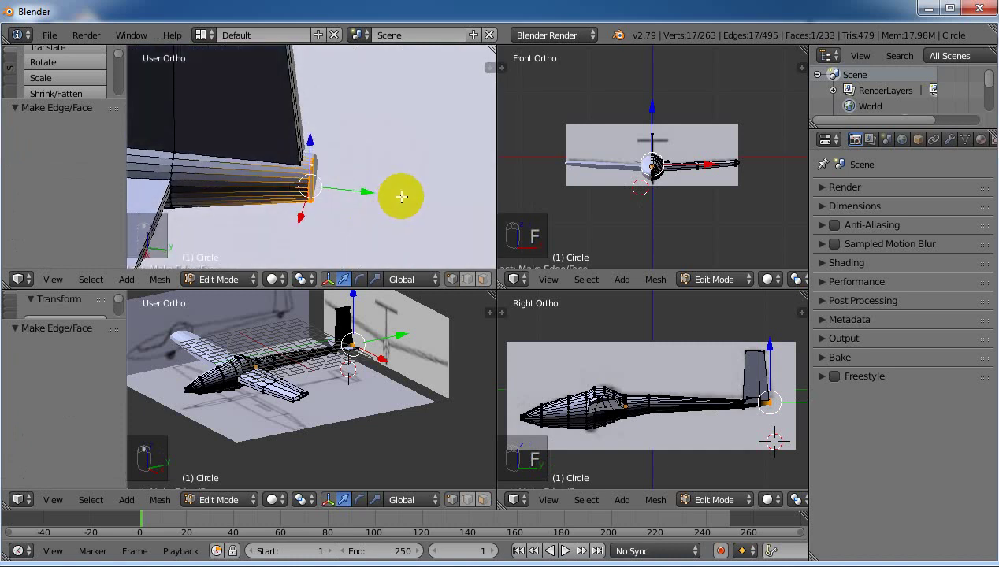
Step: In face select mode, select the two narrow faces along the horizontal stabilizer's trailing edge
{"action": "middle_click_drag", "start_coordinate": [294, 121], "coordinate": [230, 122]}
{"action": "right_click", "coordinate": [213, 175]}
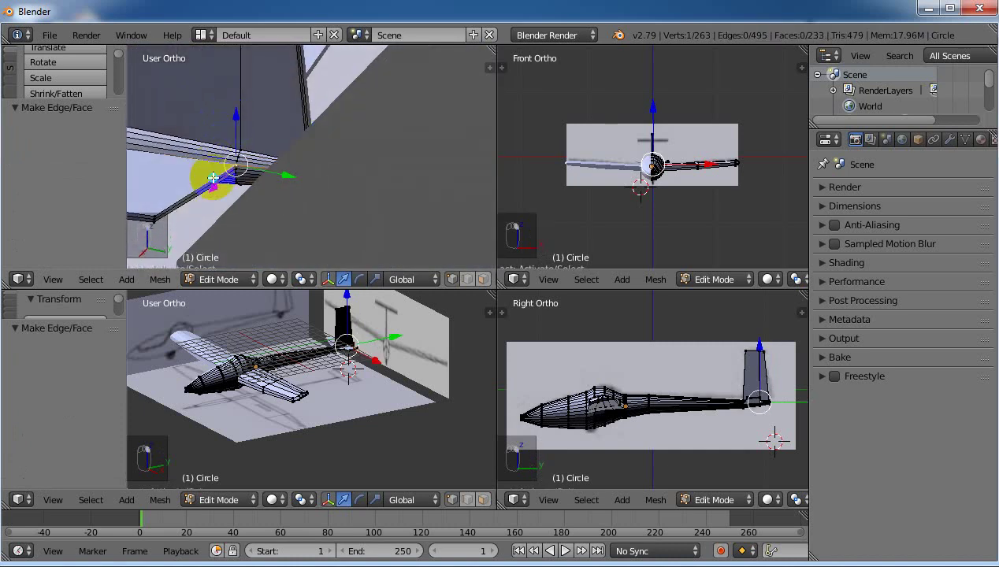
{"action": "left_click", "coordinate": [468, 501]}
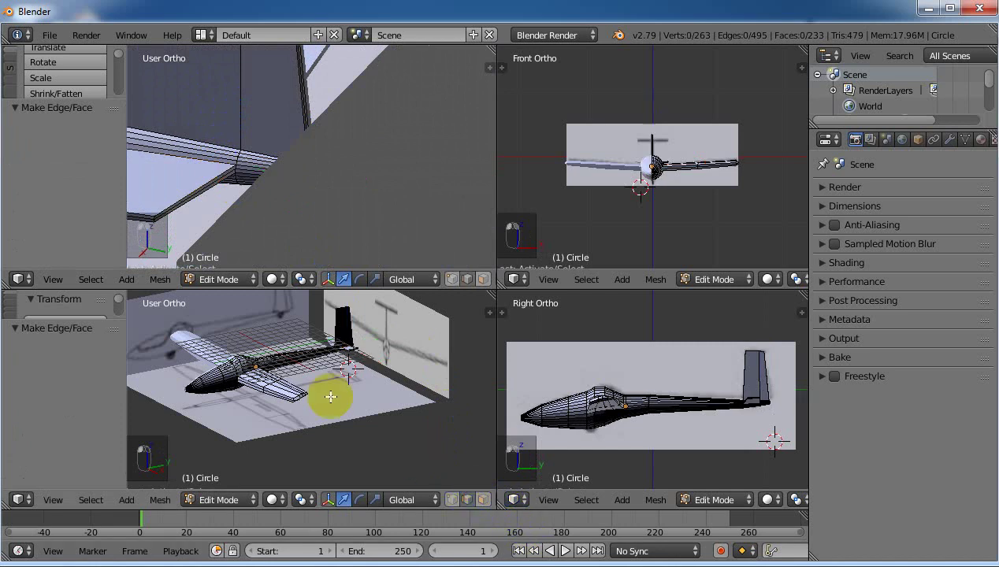
{"action": "left_click", "coordinate": [512, 501]}
{"action": "left_click", "coordinate": [483, 500]}
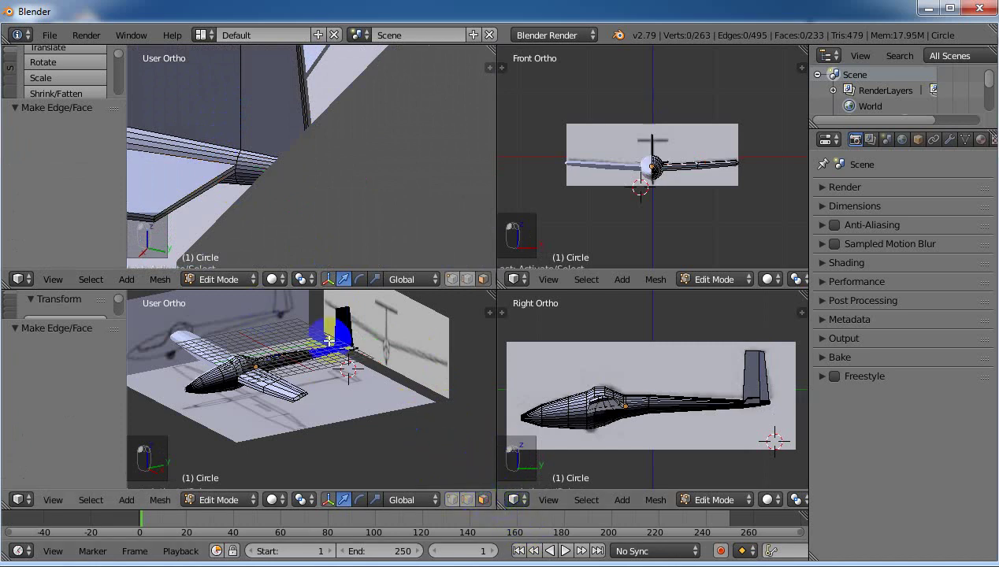
{"action": "right_click", "coordinate": [226, 183]}
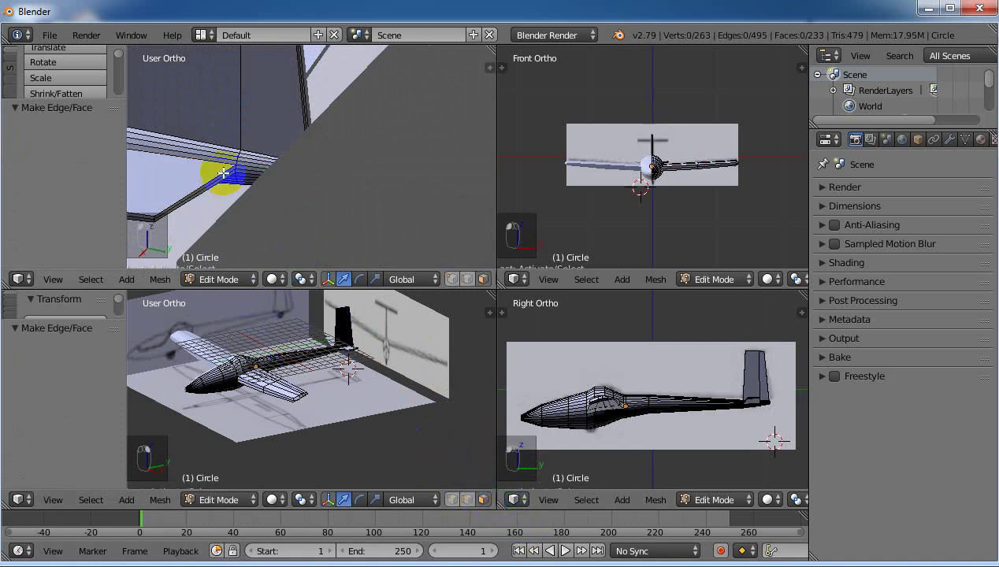
{"action": "left_click", "coordinate": [300, 227]}
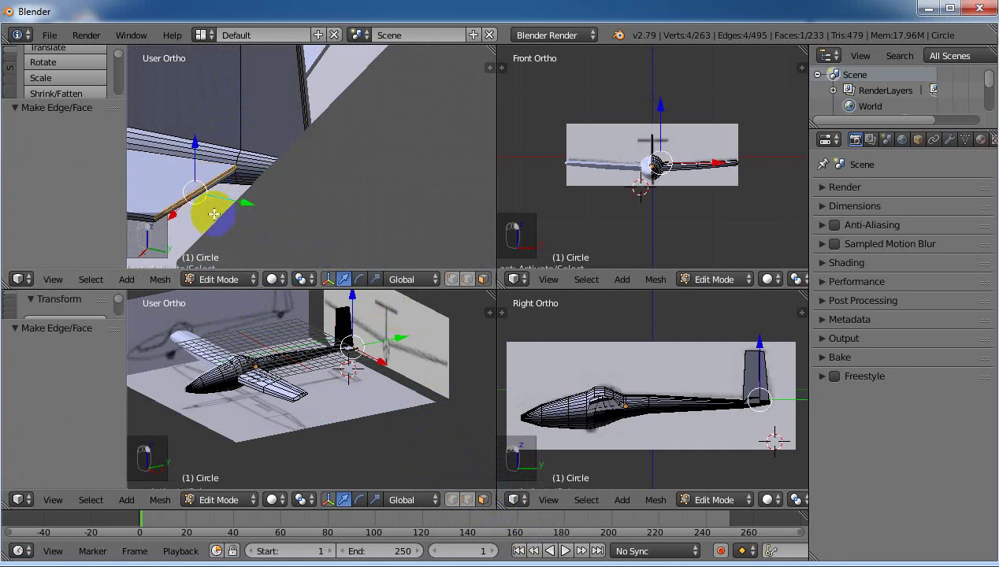
{"action": "key", "text": "shift+b"}
{"action": "left_click_drag", "start_coordinate": [197, 203], "coordinate": [252, 232]}
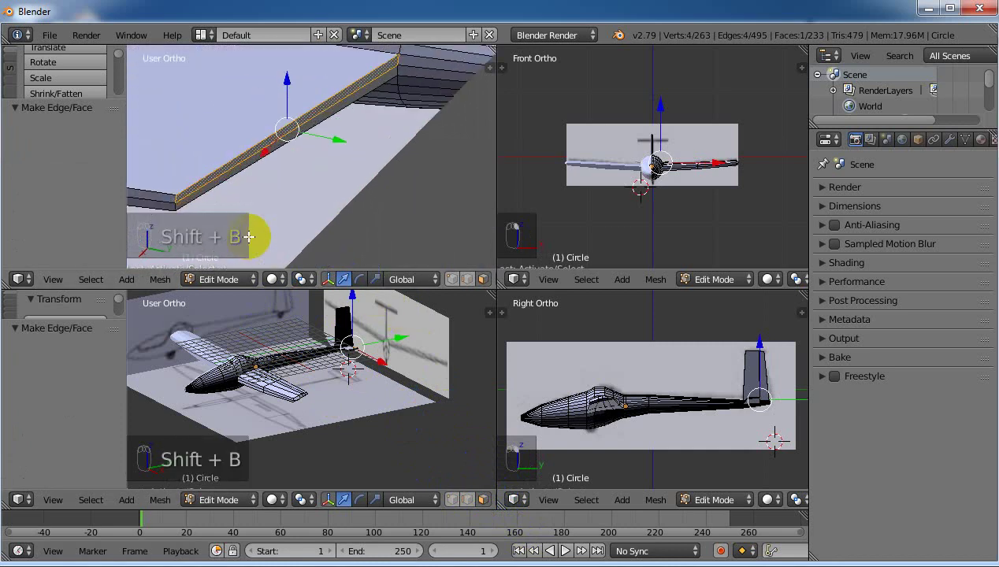
{"action": "right_click", "coordinate": [296, 131], "text": "shift"}
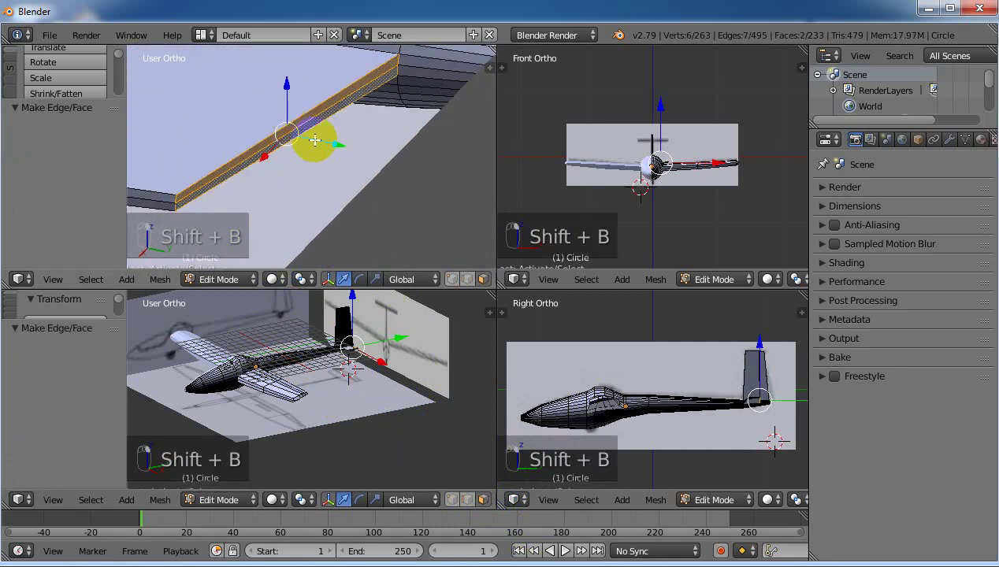
{"action": "middle_click_drag", "start_coordinate": [312, 145], "coordinate": [297, 161]}
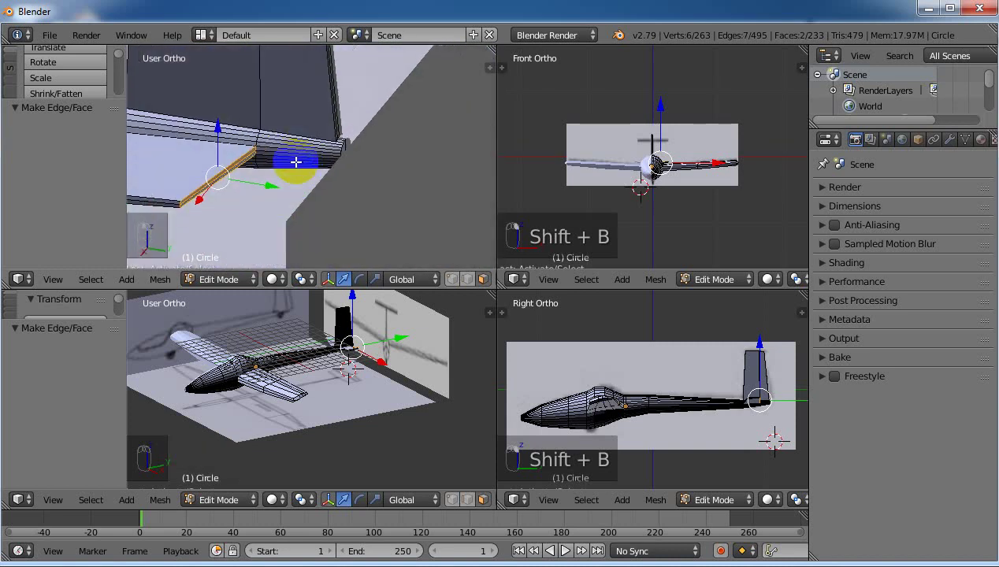
Step: Extrude the two trailing-edge faces rearward by -0.607 along their normal and compare the stabilizer with the top-view reference
{"action": "key", "text": "e"}
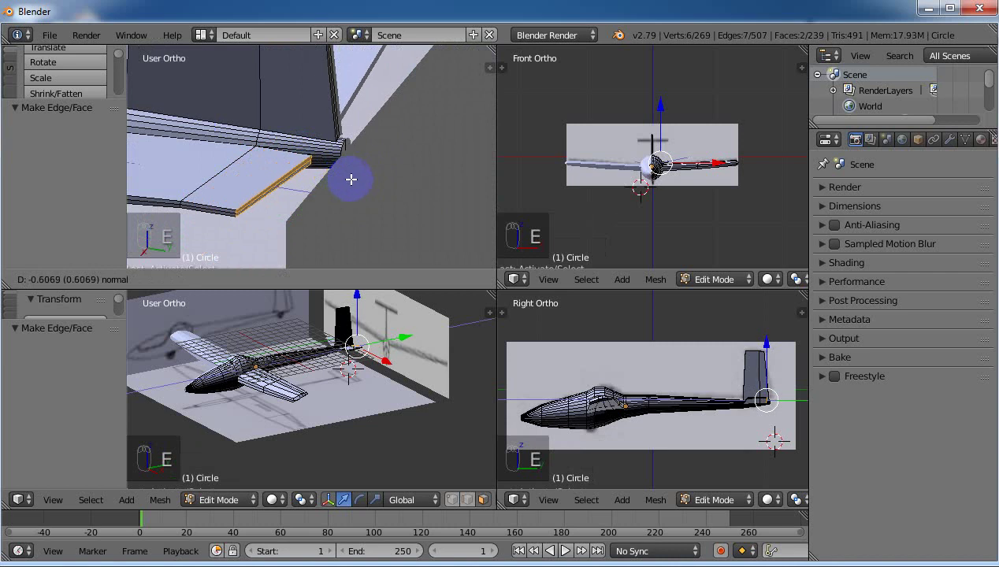
{"action": "left_click", "coordinate": [349, 179]}
{"action": "key", "text": "KP_7"}
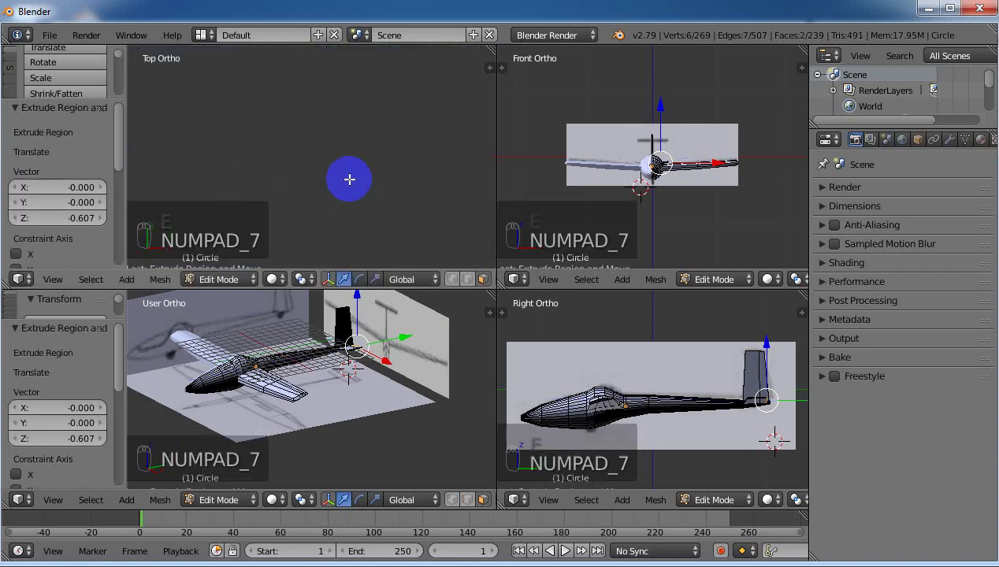
{"action": "scroll", "coordinate": [289, 149], "scroll_direction": "down", "scroll_amount": 4}
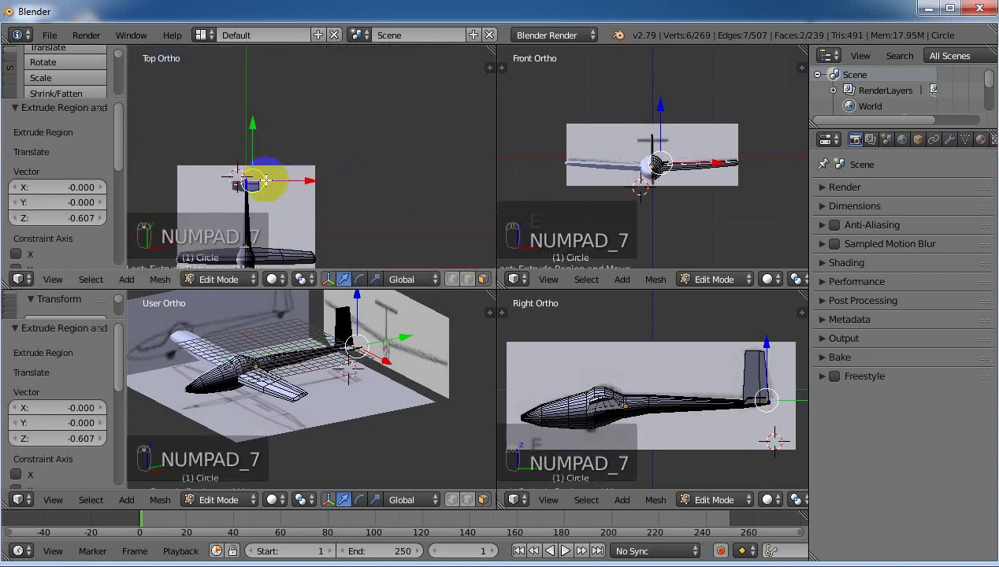
{"action": "key", "text": "shift+b"}
{"action": "left_click_drag", "start_coordinate": [243, 168], "coordinate": [277, 205]}
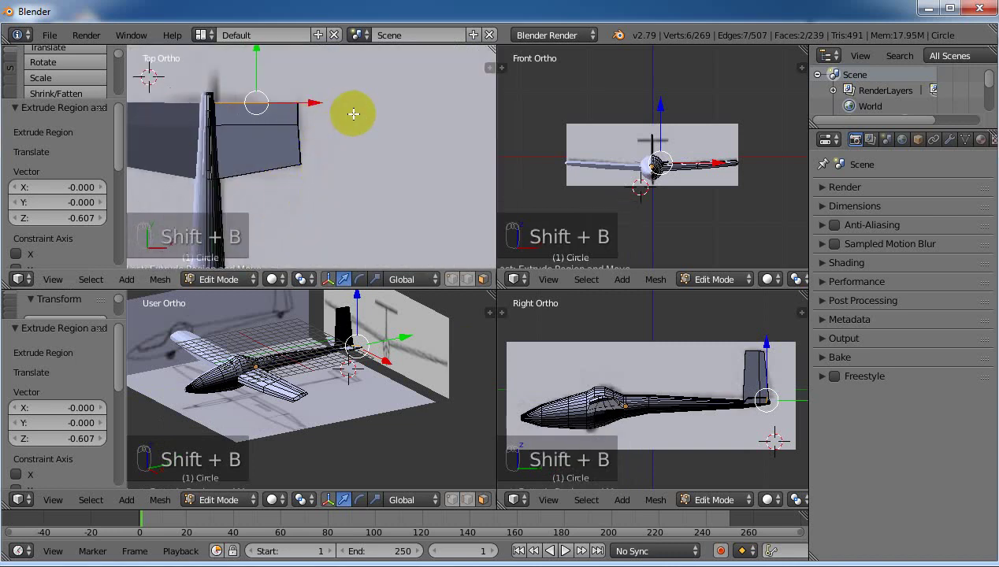
Step: In vertex select mode, select the three vertices at the stabilizer's outer rear corner and move them -0.526 along X
{"action": "key", "text": "shift+b"}
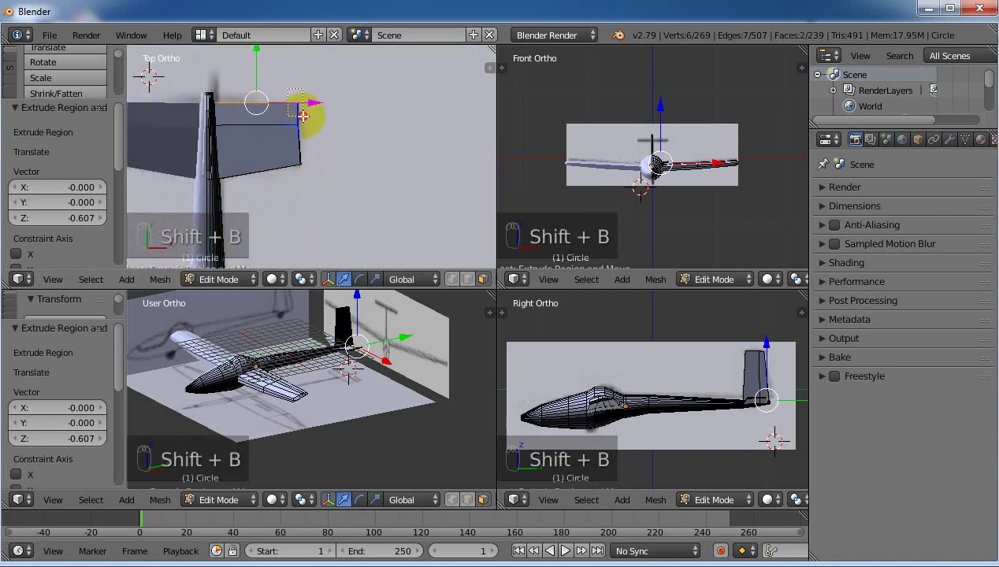
{"action": "left_click_drag", "start_coordinate": [303, 116], "coordinate": [305, 117]}
{"action": "left_click", "coordinate": [465, 501]}
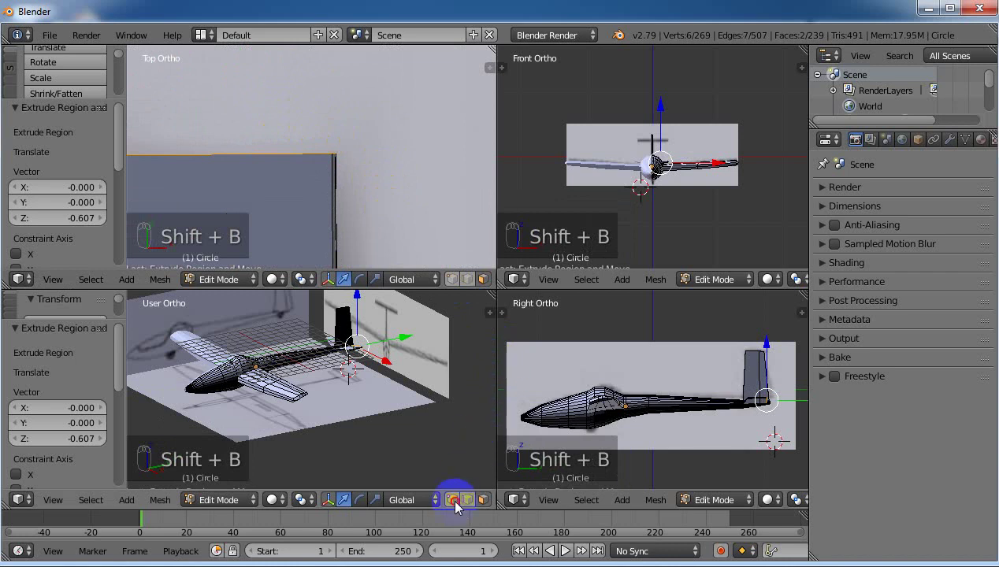
{"action": "right_click", "coordinate": [334, 154]}
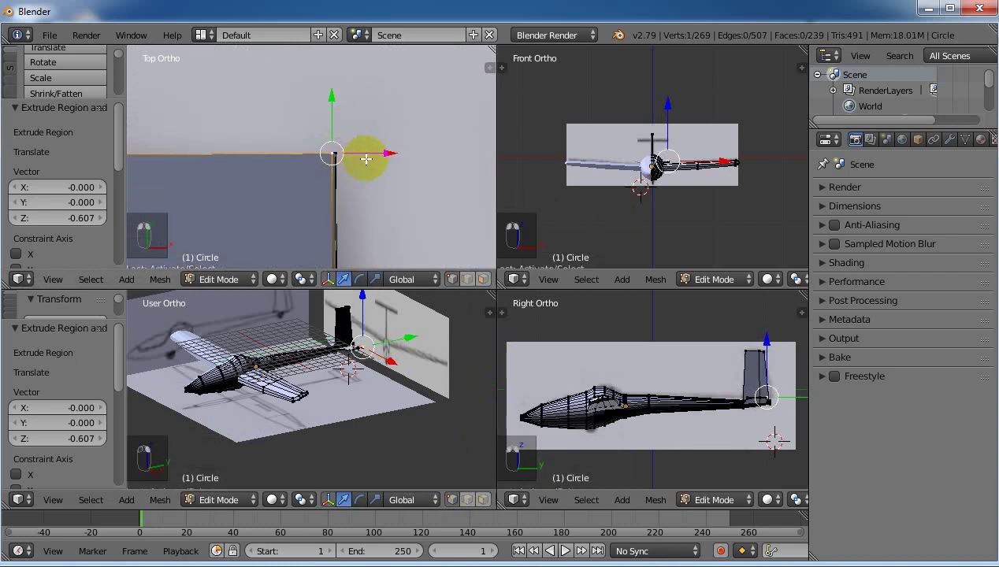
{"action": "middle_click_drag", "start_coordinate": [366, 159], "coordinate": [205, 252]}
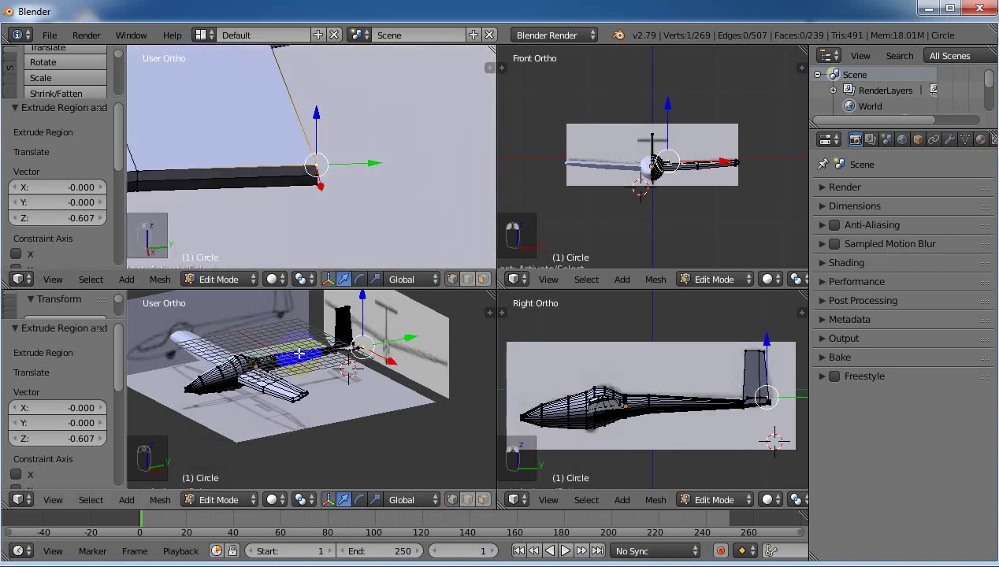
{"action": "right_click", "coordinate": [315, 174], "text": "shift"}
{"action": "left_click", "coordinate": [339, 207], "text": "ctrl"}
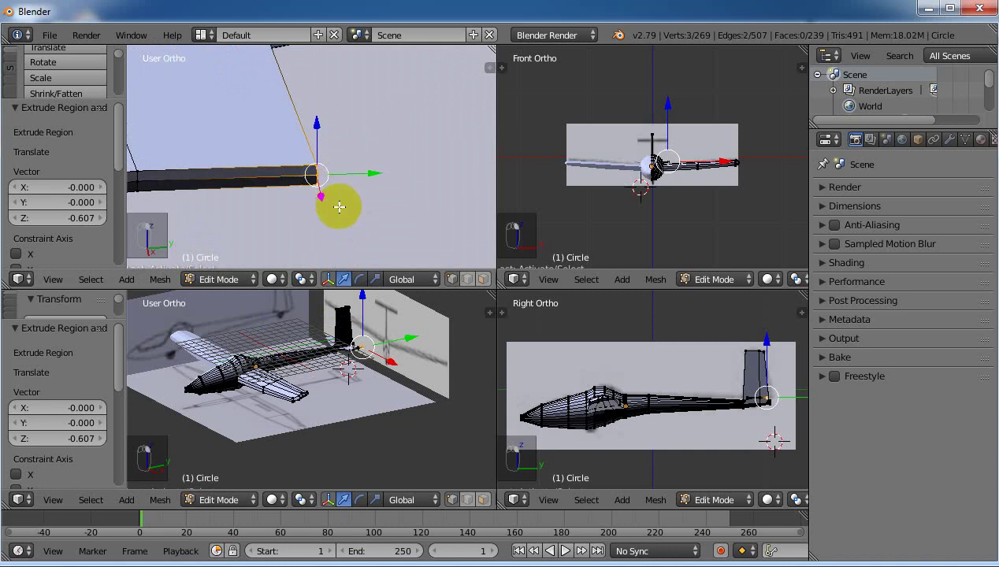
{"action": "middle_click_drag", "start_coordinate": [318, 204], "coordinate": [308, 134]}
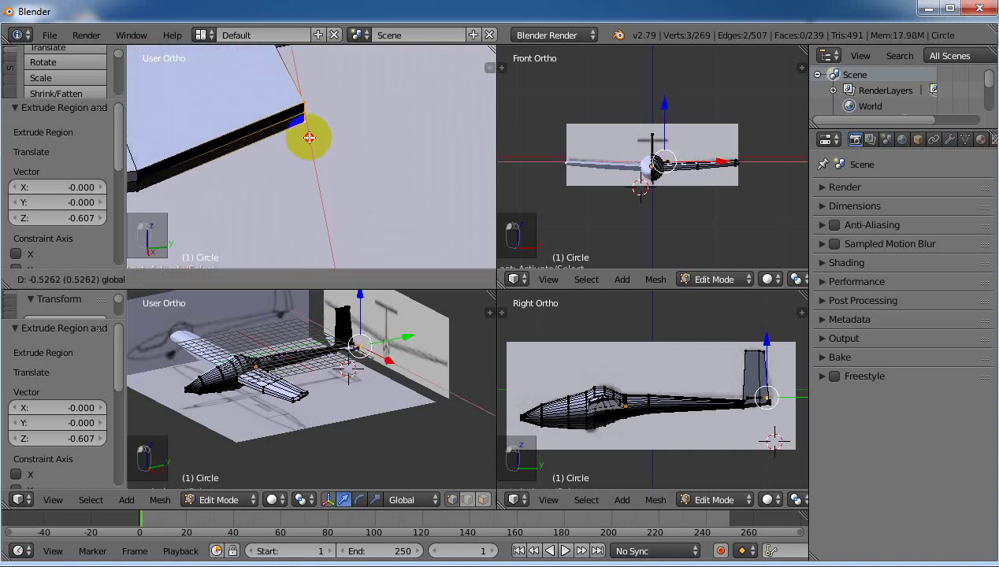
{"action": "left_click_drag", "start_coordinate": [308, 134], "coordinate": [334, 148]}
{"action": "mouse_move", "coordinate": [335, 147]}
{"action": "middle_mouse_down"}
{"action": "mouse_move", "coordinate": [370, 164]}
{"action": "mouse_move", "coordinate": [392, 230]}
{"action": "mouse_move", "coordinate": [410, 241]}
{"action": "middle_mouse_up"}
Step: In the top view, move the outer rear corner vertices back outward along X and 0.01 along Y to match the reference
{"action": "key", "text": "KP_7"}
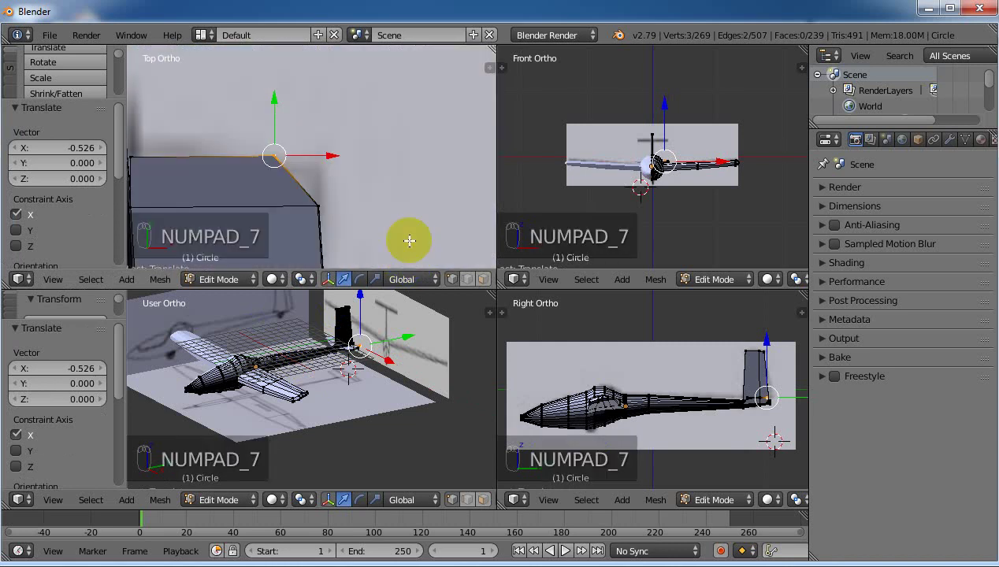
{"action": "left_click_drag", "start_coordinate": [330, 156], "coordinate": [370, 167]}
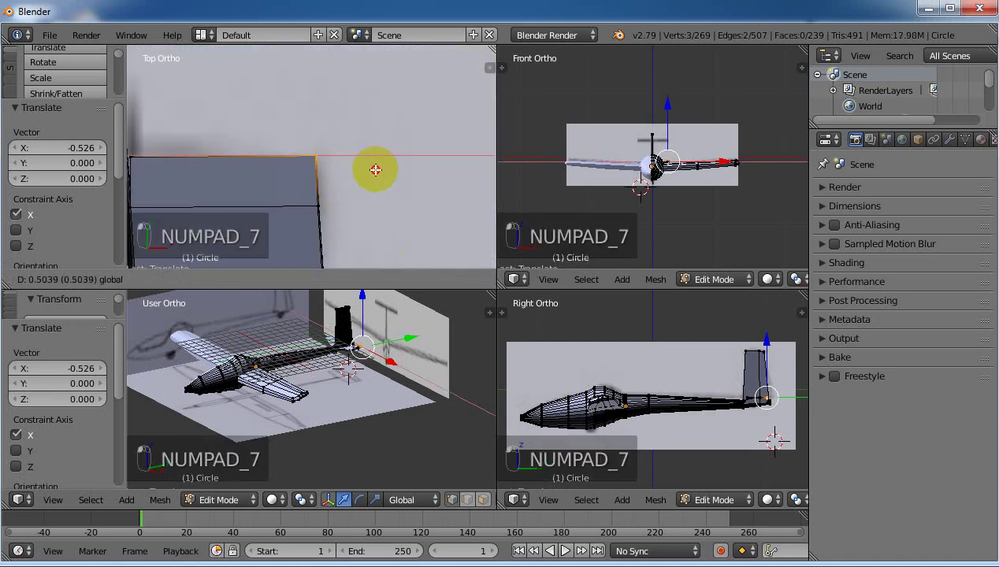
{"action": "left_click_drag", "start_coordinate": [305, 112], "coordinate": [323, 127]}
{"action": "scroll", "coordinate": [351, 170], "scroll_direction": "down", "scroll_amount": 2}
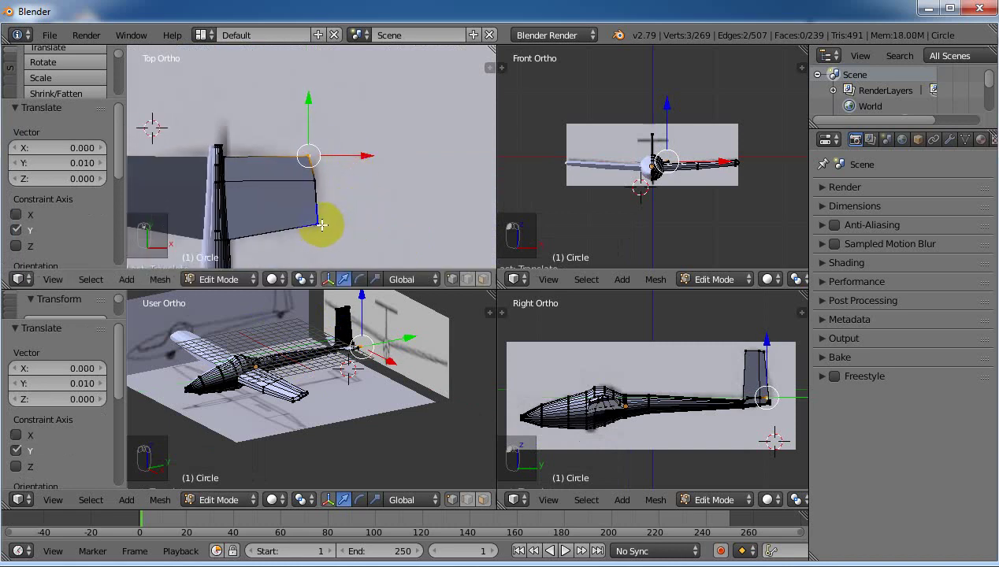
Step: Select the upper and lower vertices at the stabilizer's outer front corner and move them -0.019 along X
{"action": "right_click", "coordinate": [322, 225]}
{"action": "middle_click_drag", "start_coordinate": [343, 231], "coordinate": [263, 181]}
{"action": "key", "text": "shift+b"}
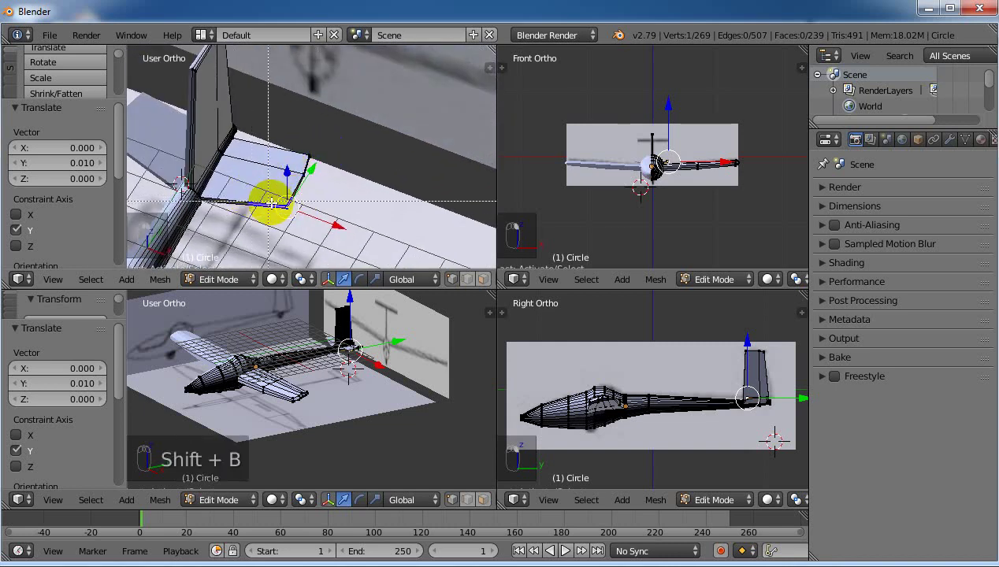
{"action": "left_click_drag", "start_coordinate": [268, 196], "coordinate": [297, 219]}
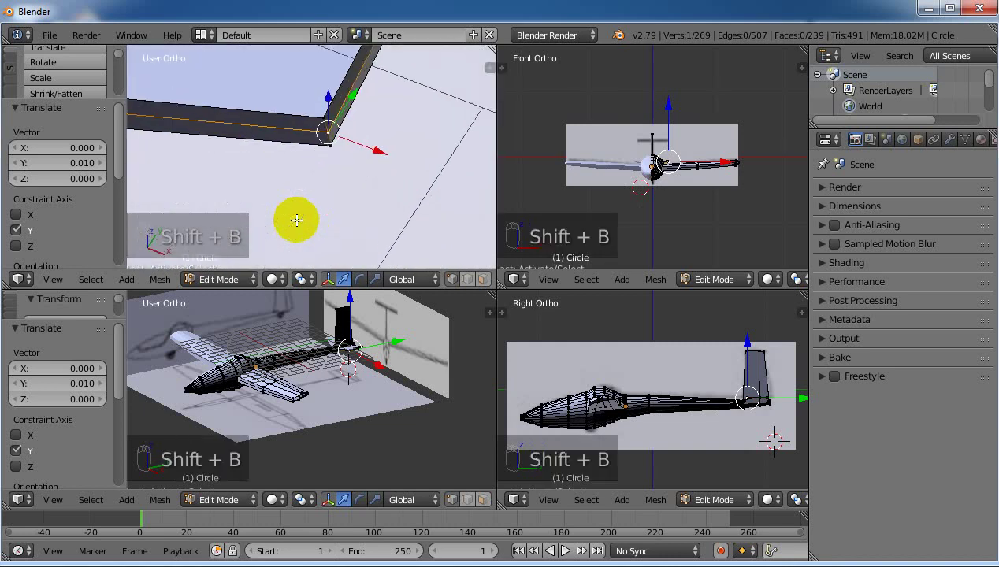
{"action": "left_click", "coordinate": [323, 116]}
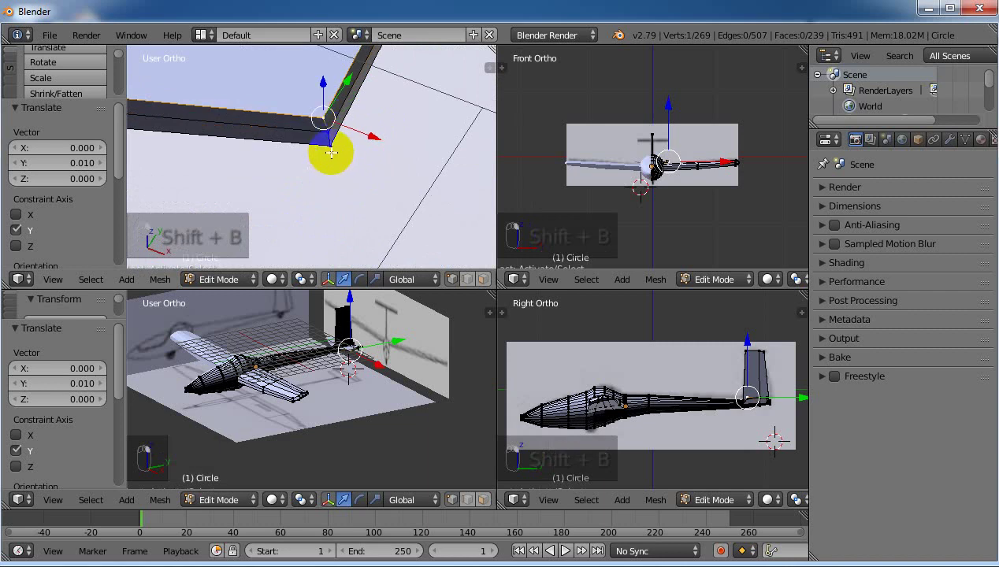
{"action": "key", "text": "e"}
{"action": "key", "text": "x"}
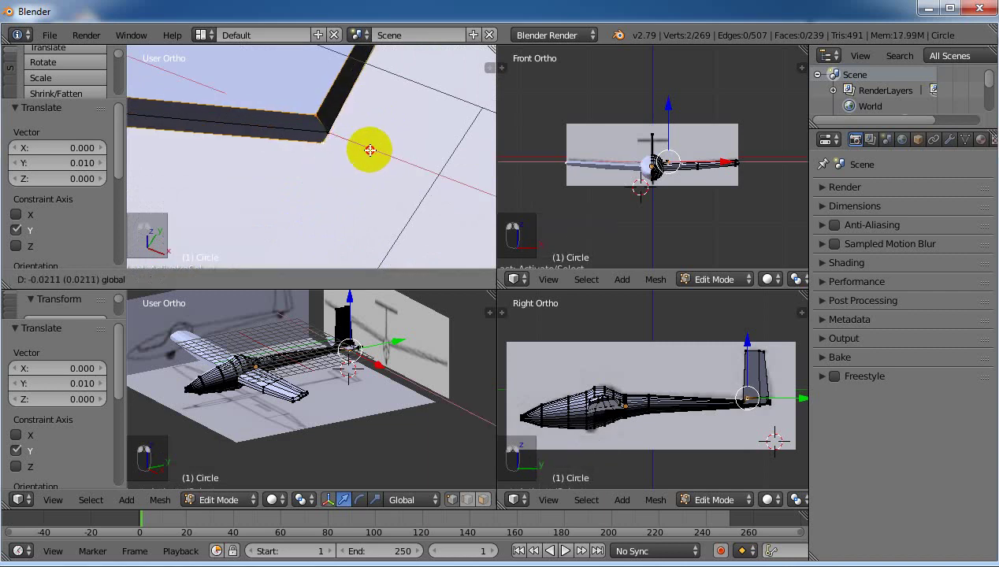
{"action": "left_click", "coordinate": [368, 152]}
Step: Reselect the upper and lower outer front corner vertices and move them 0.062 along Y and -0.028 along X
{"action": "right_click", "coordinate": [317, 113]}
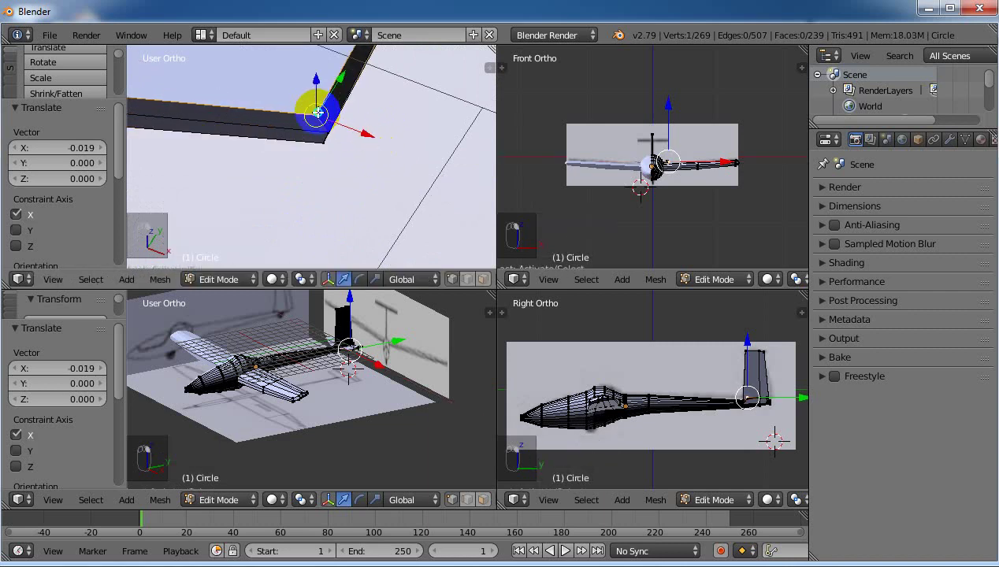
{"action": "key", "text": "e"}
{"action": "key", "text": "y"}
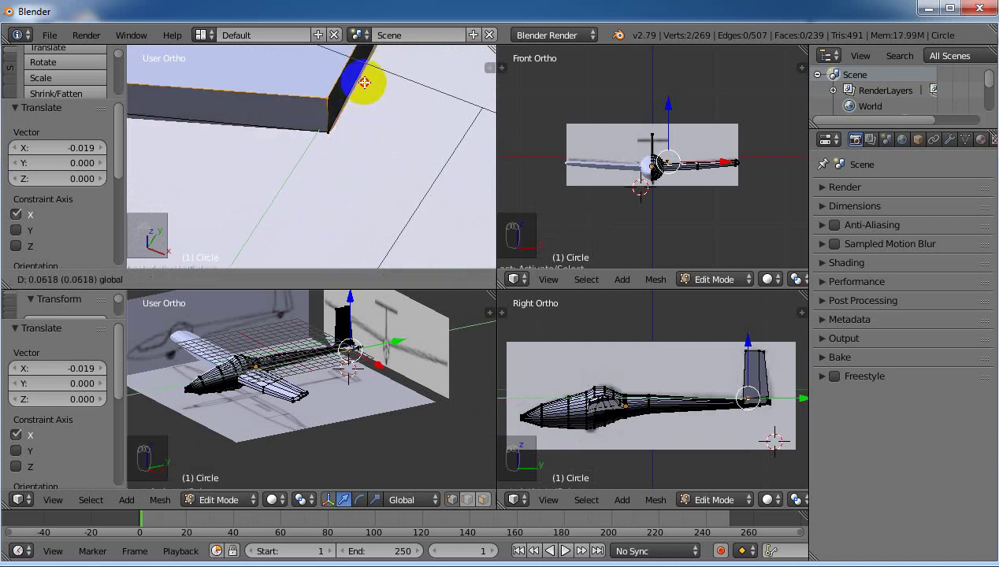
{"action": "left_click", "coordinate": [363, 82]}
{"action": "key", "text": "g"}
{"action": "key", "text": "x"}
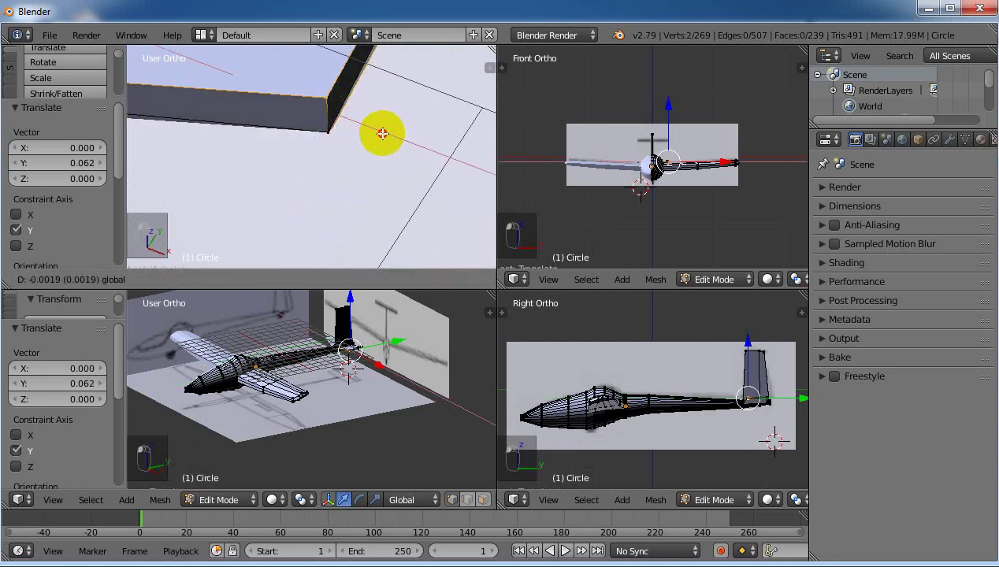
{"action": "left_click", "coordinate": [373, 131]}
Step: Select the upper and lower middle vertices on the stabilizer's outer edge and move them -0.029 along X
{"action": "middle_click_drag", "start_coordinate": [368, 134], "coordinate": [333, 132]}
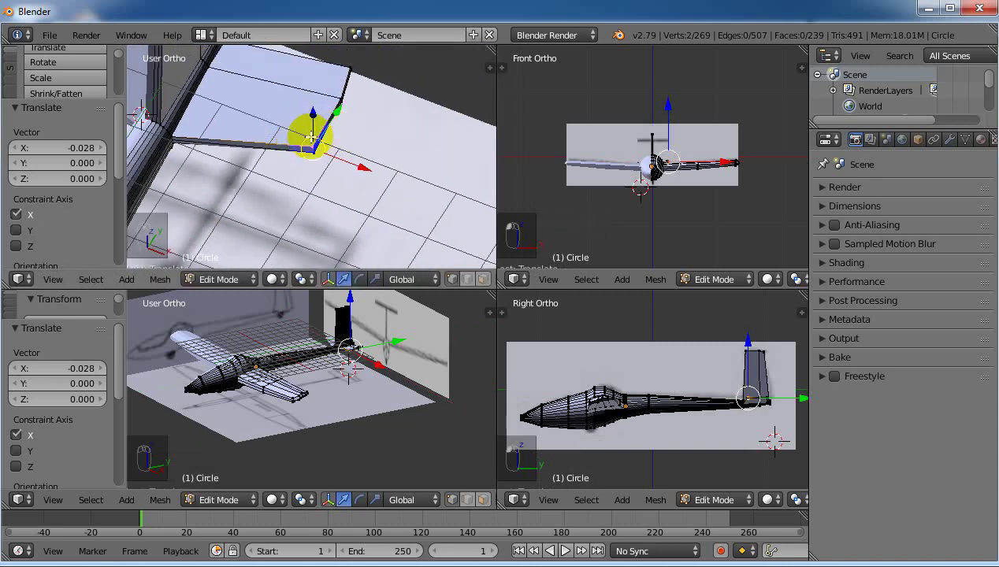
{"action": "middle_click_drag", "start_coordinate": [366, 142], "coordinate": [345, 121]}
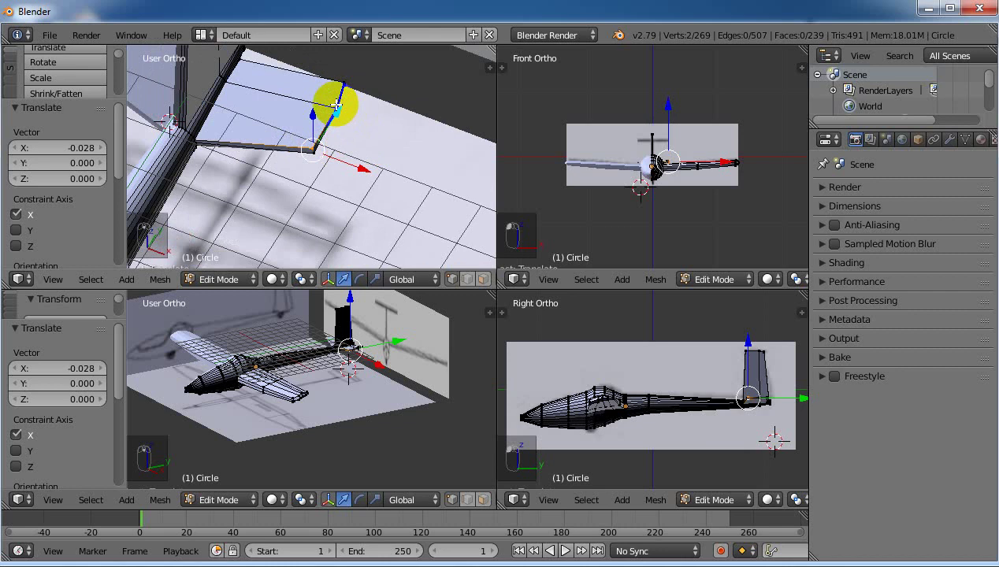
{"action": "middle_click_drag", "start_coordinate": [386, 126], "coordinate": [367, 132]}
{"action": "right_click", "coordinate": [366, 131]}
{"action": "key", "text": "shift+b"}
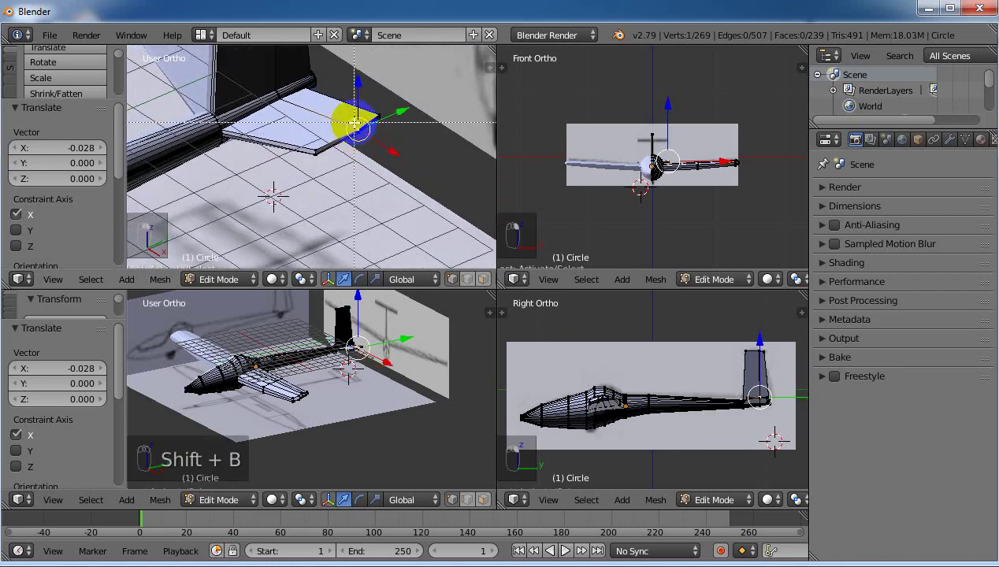
{"action": "left_click_drag", "start_coordinate": [370, 139], "coordinate": [362, 151]}
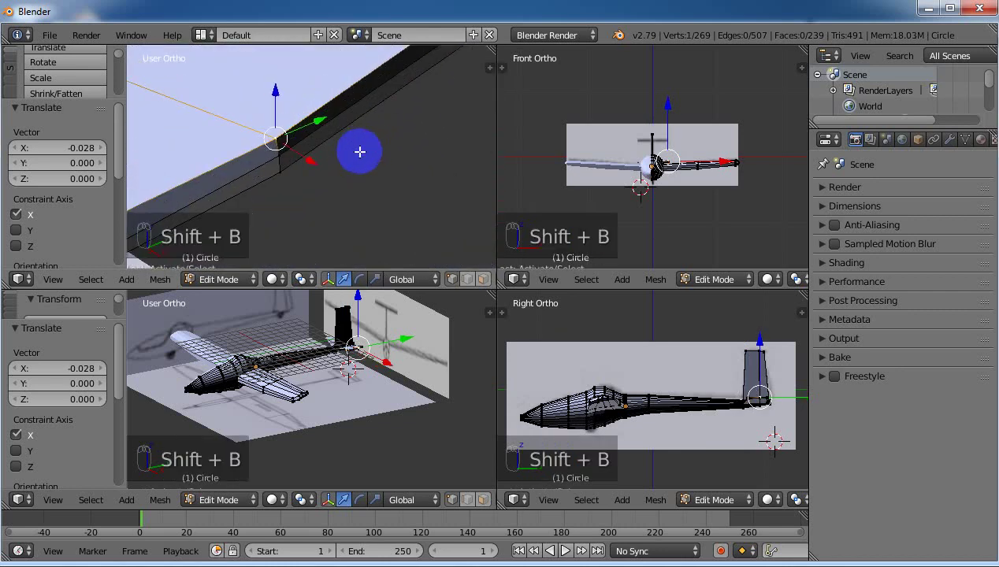
{"action": "right_click", "coordinate": [286, 170], "text": "shift"}
{"action": "key", "text": "g"}
{"action": "key", "text": "x"}
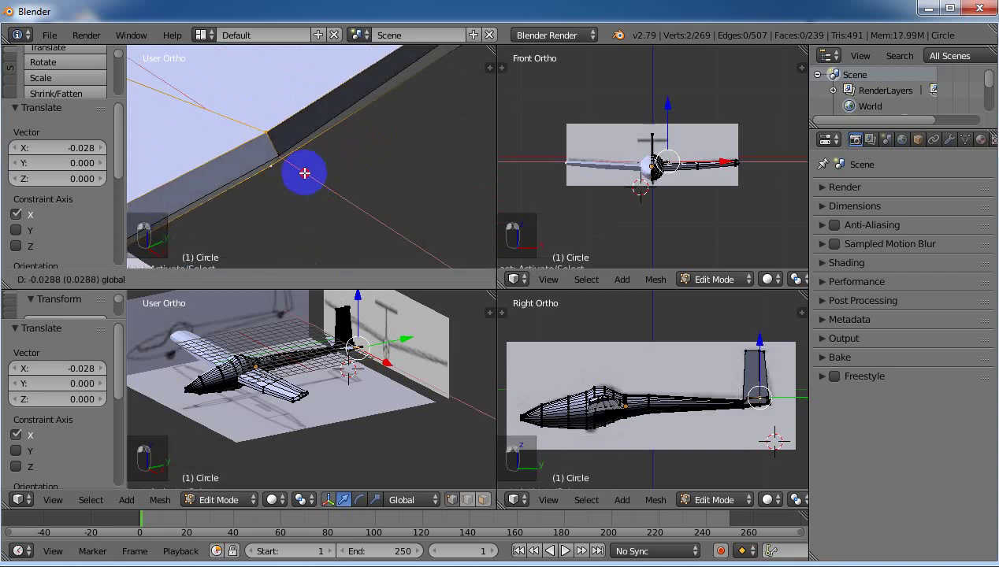
{"action": "left_click", "coordinate": [305, 172]}
Step: Select the upper and lower vertices at the stabilizer's outer rear corner and move them -0.025 along X and -0.015 along Y
{"action": "scroll", "coordinate": [448, 125], "scroll_direction": "down", "scroll_amount": 3}
{"action": "right_click", "coordinate": [392, 79]}
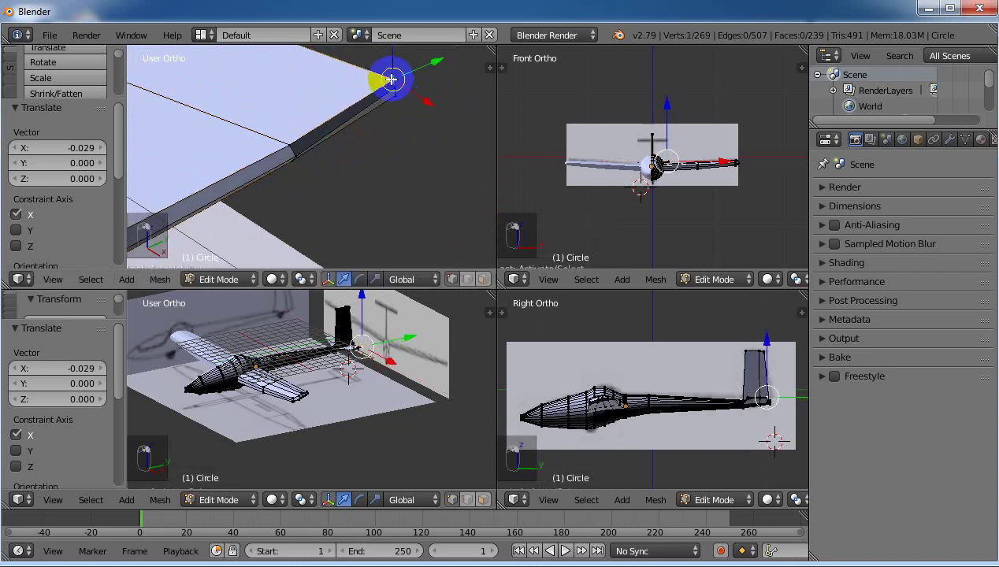
{"action": "key", "text": "g"}
{"action": "key", "text": "x"}
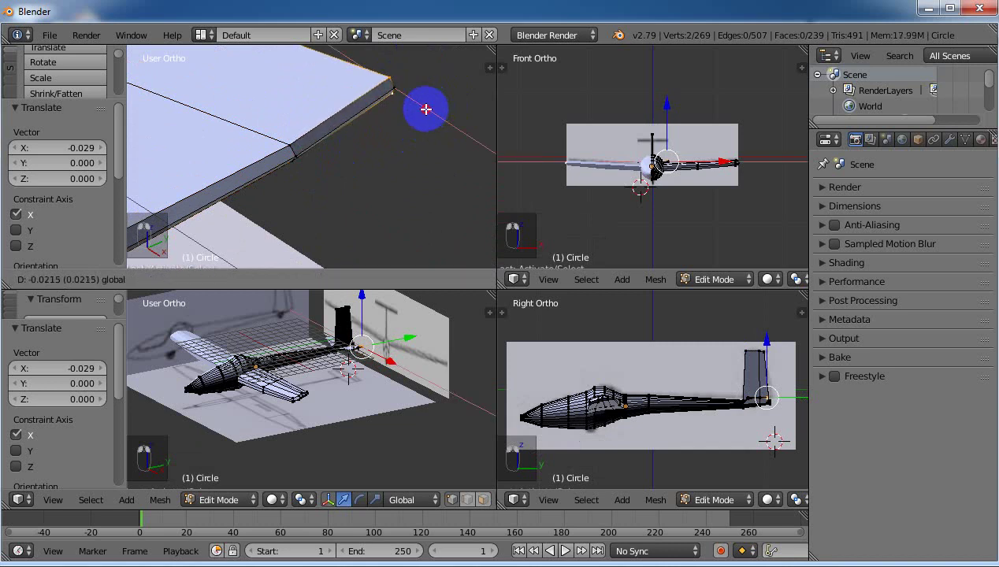
{"action": "left_click", "coordinate": [429, 104]}
{"action": "key", "text": "g"}
{"action": "key", "text": "y"}
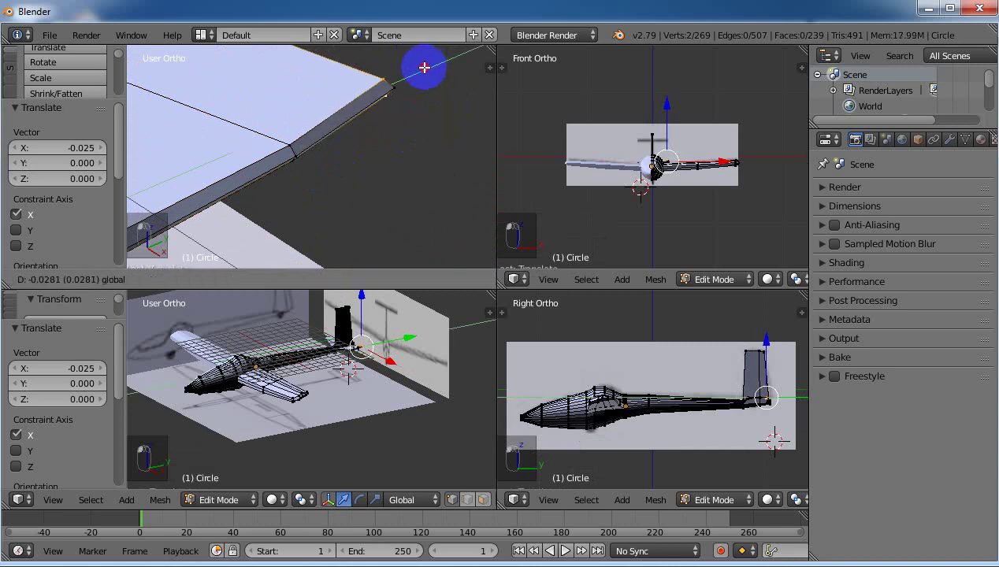
{"action": "left_click", "coordinate": [427, 67]}
Step: Select the open edge loop at the fuselage nose and fill it with a face
{"action": "middle_click_drag", "start_coordinate": [427, 68], "coordinate": [328, 141]}
{"action": "middle_click_drag", "start_coordinate": [152, 161], "coordinate": [487, 124]}
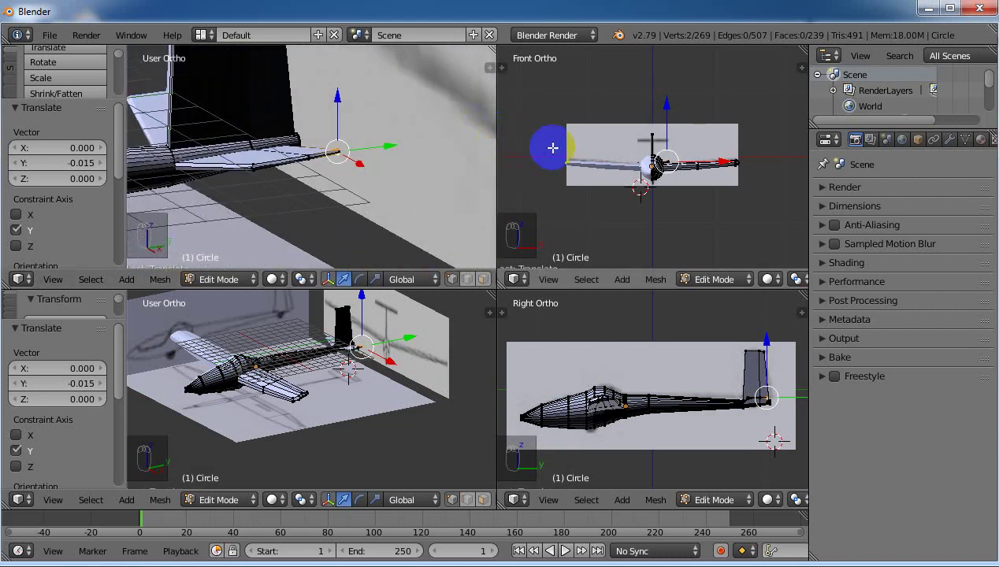
{"action": "scroll", "coordinate": [546, 150], "scroll_direction": "down", "scroll_amount": 5}
{"action": "middle_click_drag", "start_coordinate": [223, 147], "coordinate": [213, 188]}
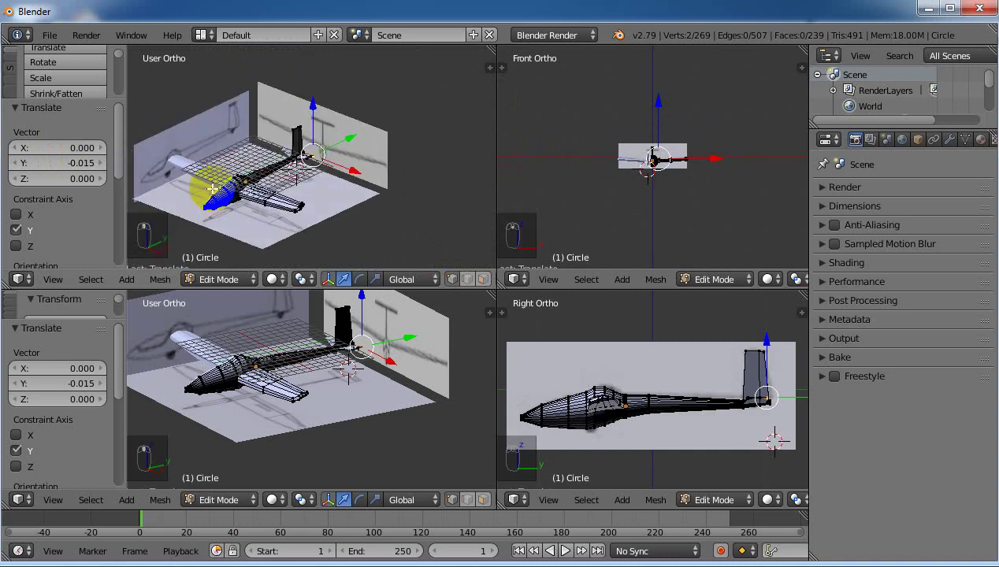
{"action": "key", "text": "shift+b"}
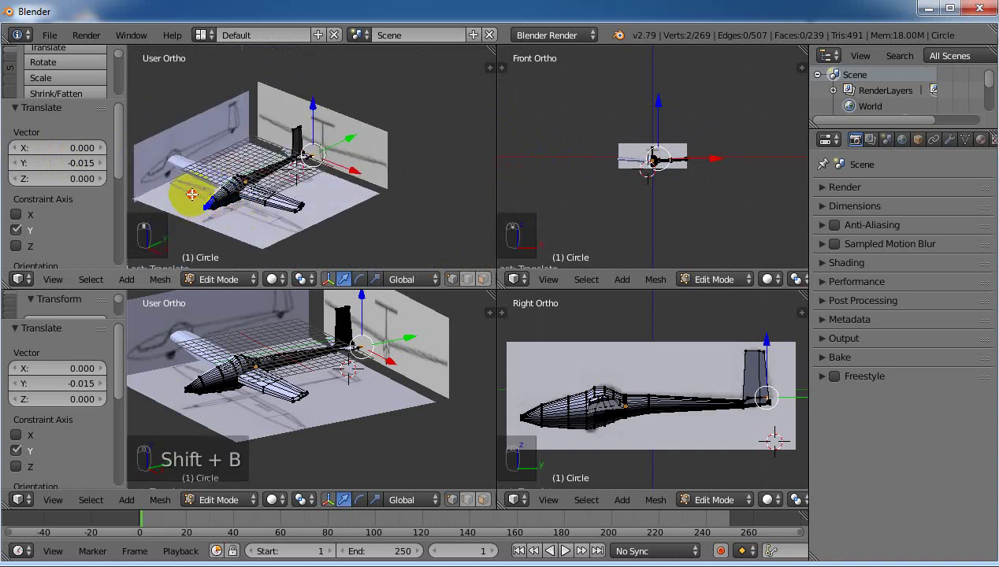
{"action": "left_click_drag", "start_coordinate": [193, 195], "coordinate": [217, 219]}
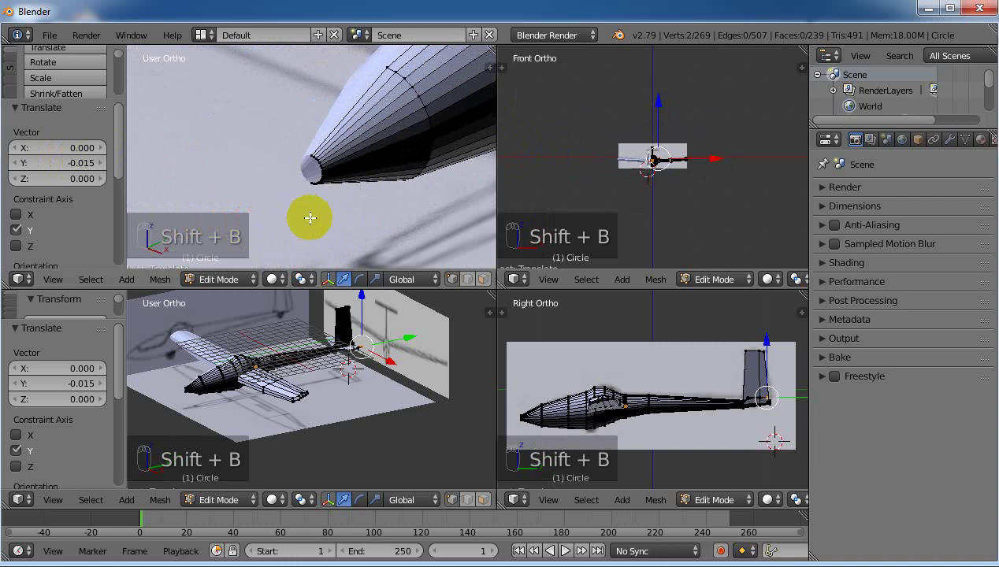
{"action": "right_click", "coordinate": [317, 161]}
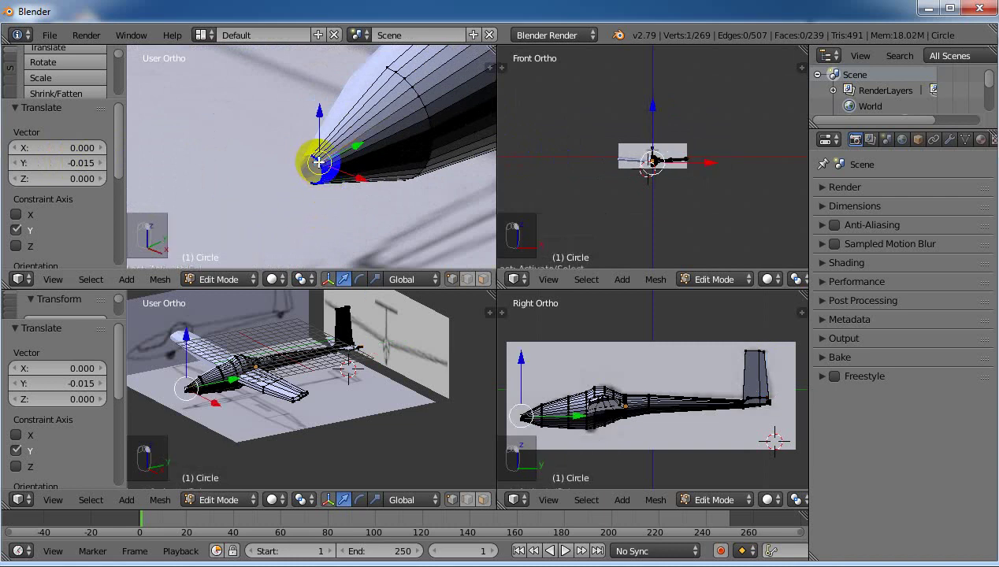
{"action": "right_click", "coordinate": [317, 162], "text": "alt"}
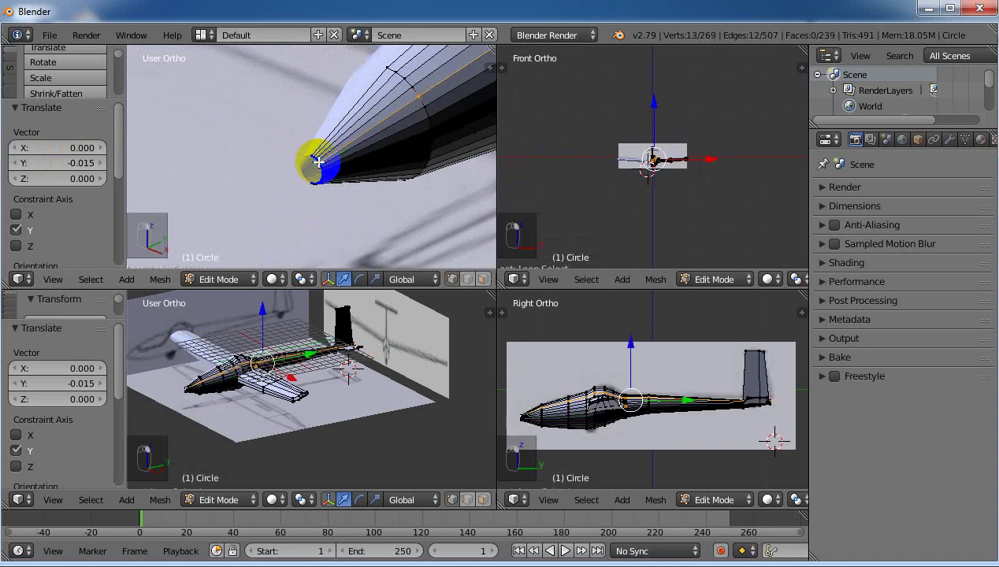
{"action": "right_click", "coordinate": [320, 168], "text": "alt+shift"}
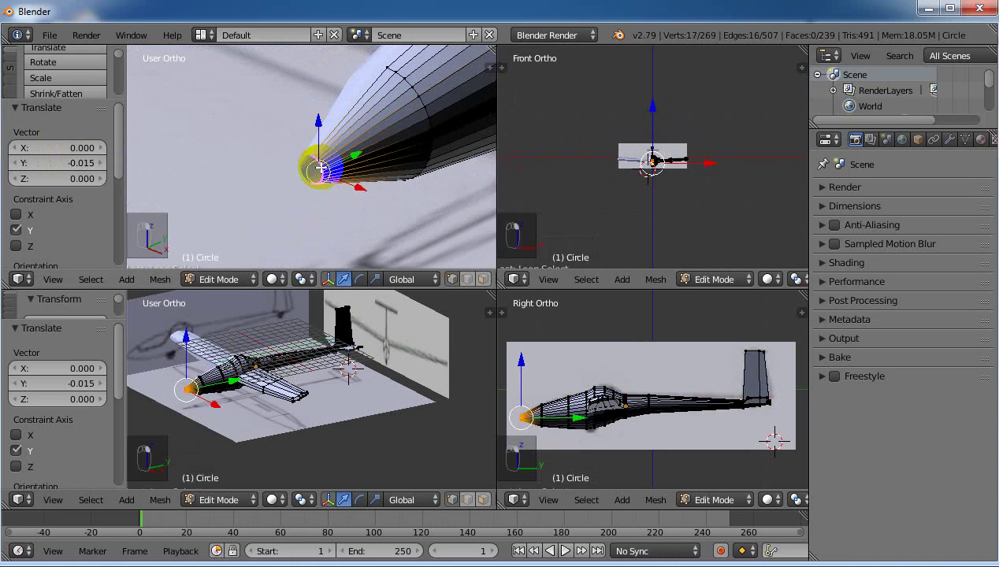
{"action": "key", "text": "f"}
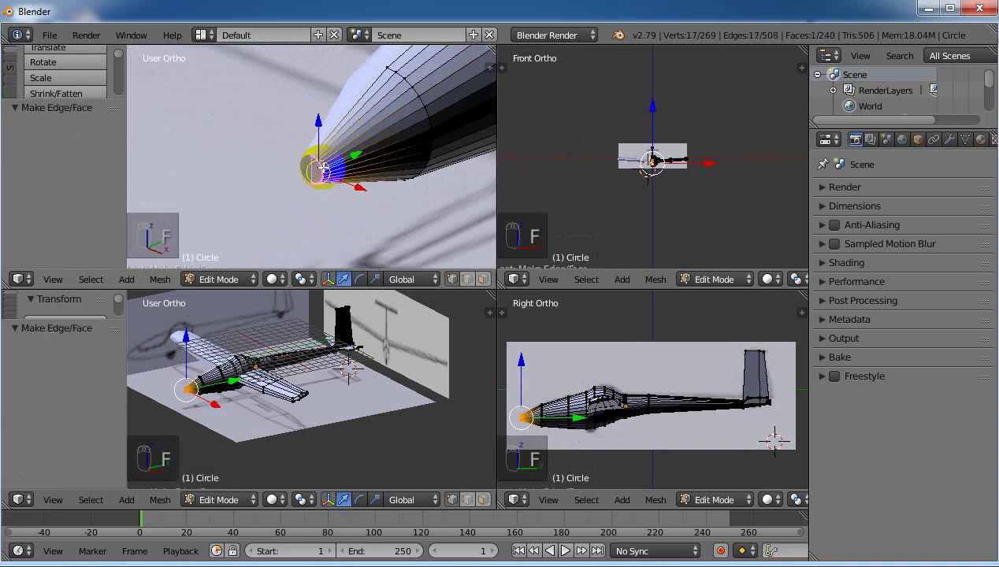
Step: Extrude the nose face by -0.178 along its normal and scale it to 0.331
{"action": "key", "text": "shift+b"}
{"action": "left_click_drag", "start_coordinate": [284, 136], "coordinate": [357, 205]}
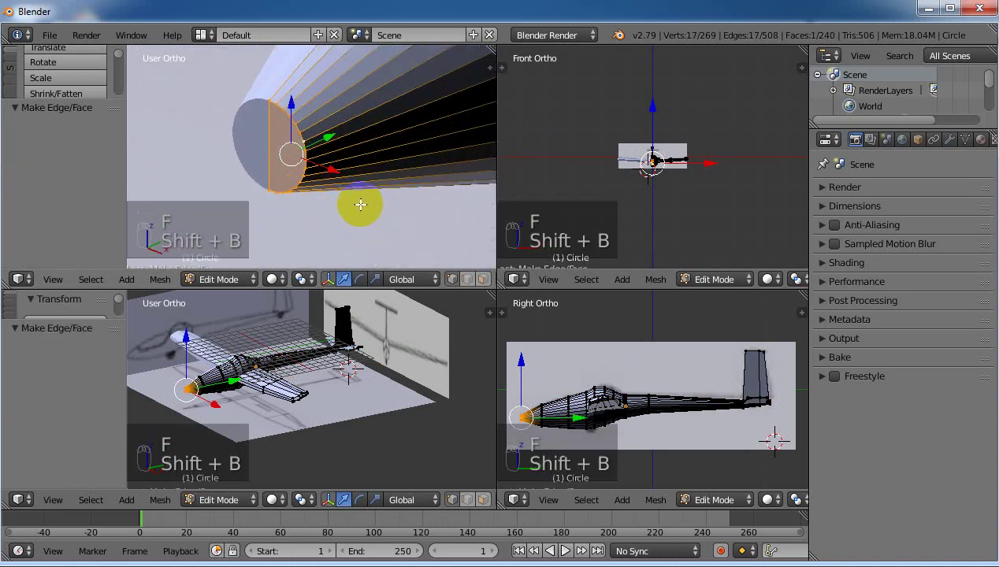
{"action": "scroll", "coordinate": [374, 178], "scroll_direction": "down", "scroll_amount": 6}
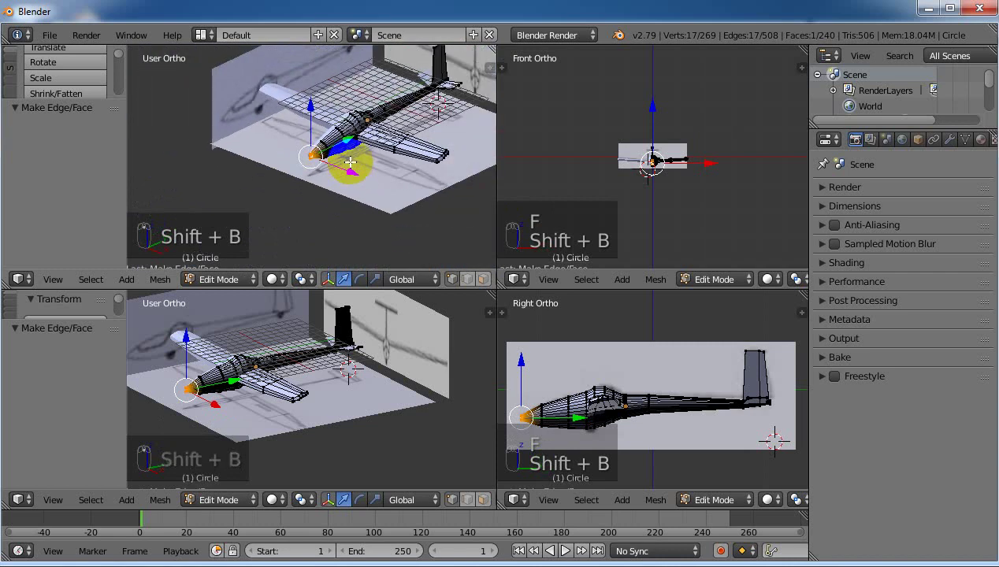
{"action": "scroll", "coordinate": [349, 168], "scroll_direction": "up", "scroll_amount": 8}
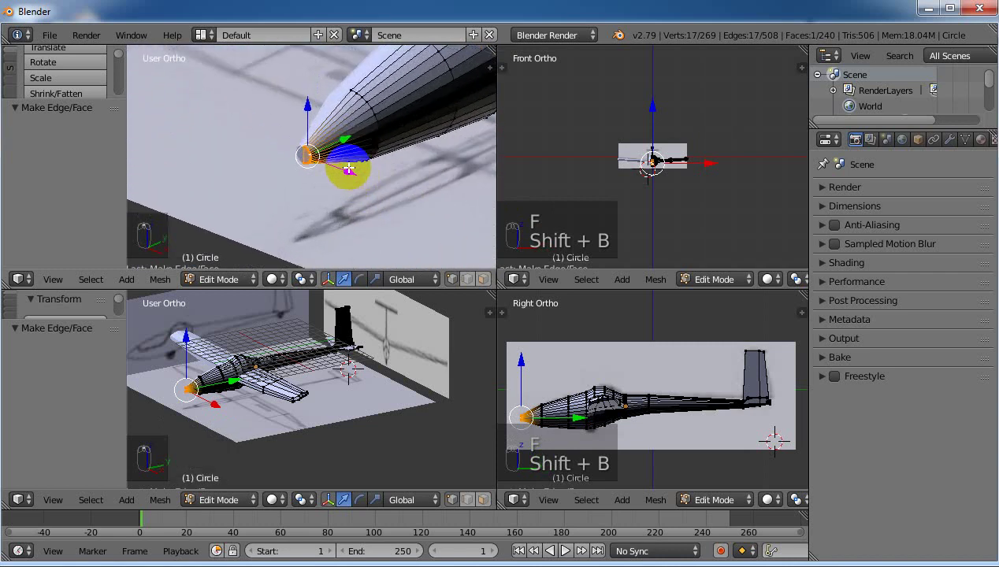
{"action": "scroll", "coordinate": [299, 145], "scroll_direction": "up", "scroll_amount": 5}
{"action": "scroll", "coordinate": [300, 146], "scroll_direction": "down", "scroll_amount": 1}
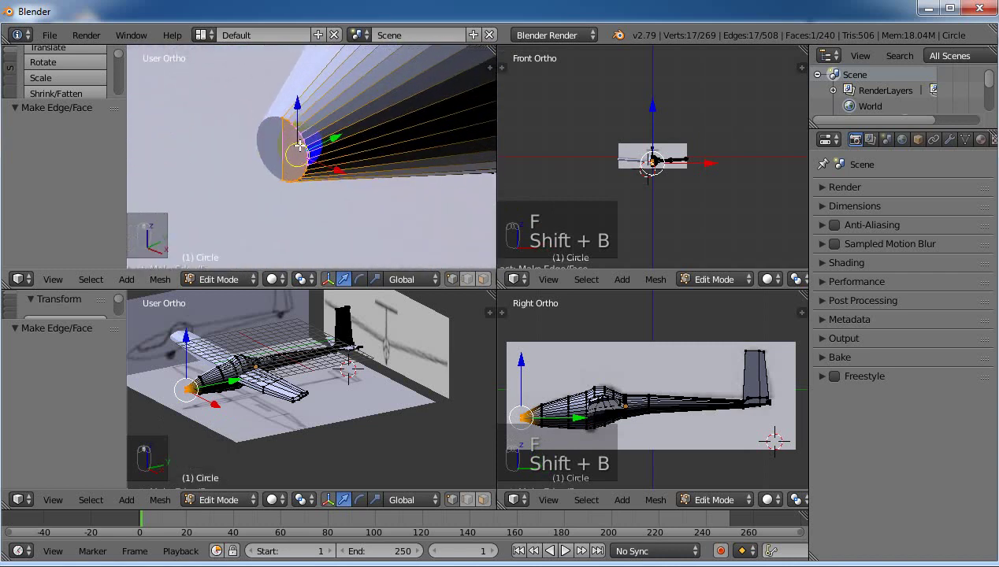
{"action": "key", "text": "e"}
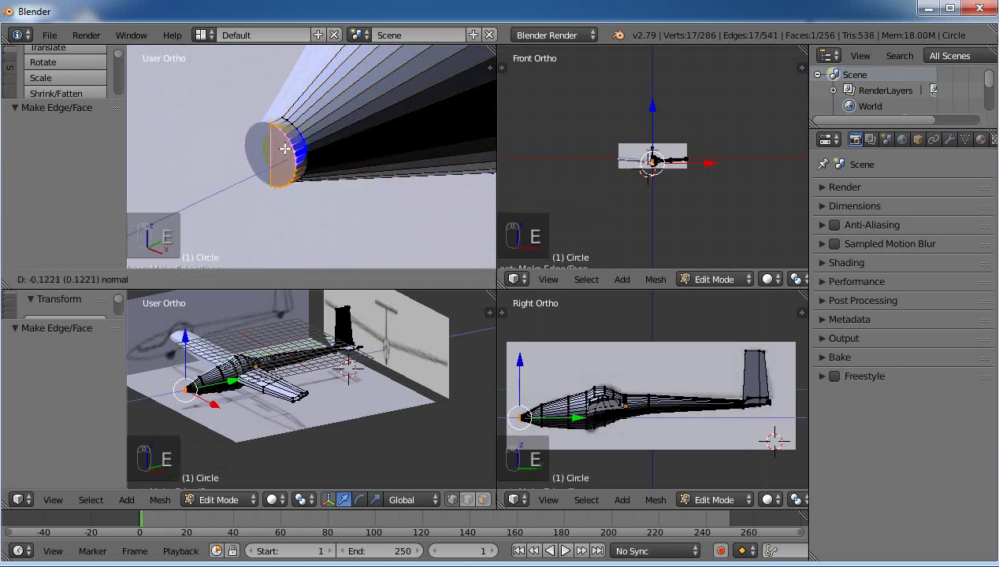
{"action": "left_click", "coordinate": [281, 152]}
{"action": "key", "text": "s"}
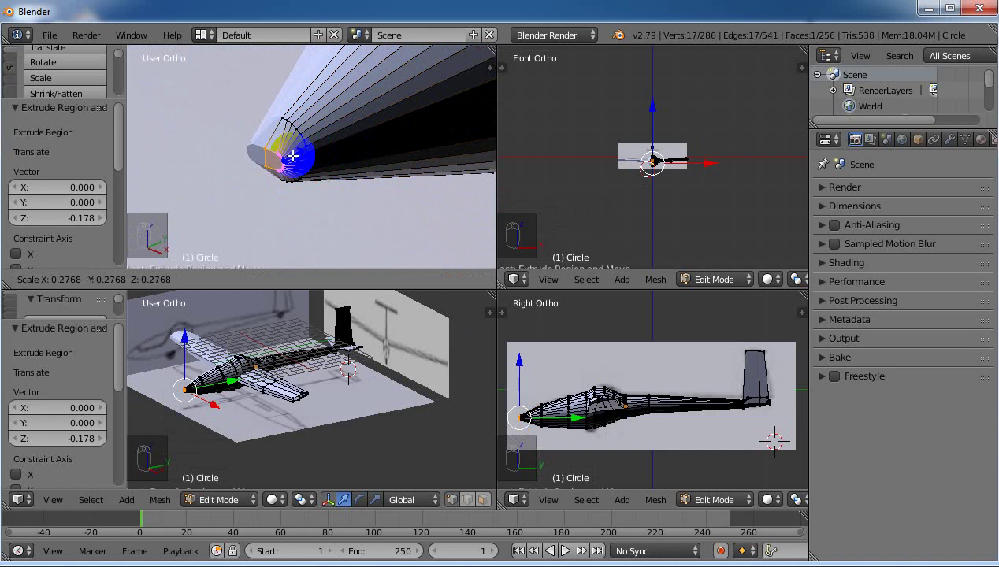
{"action": "left_click", "coordinate": [297, 163]}
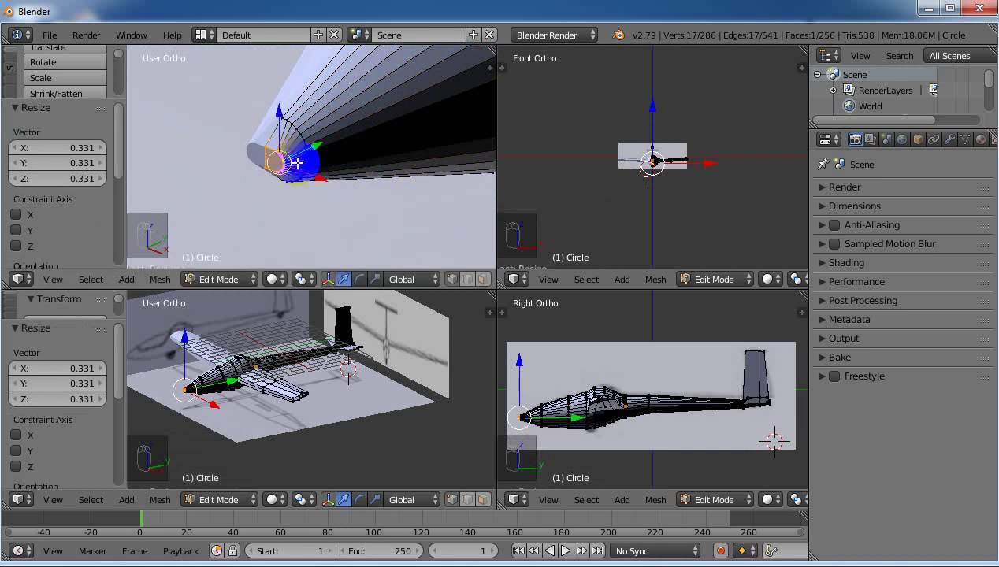
Step: Bring the nose tip face to the centre line by moving it -0.097 along X, scaling it to 0.473 and moving it another -0.023
{"action": "key", "text": "g"}
{"action": "key", "text": "x"}
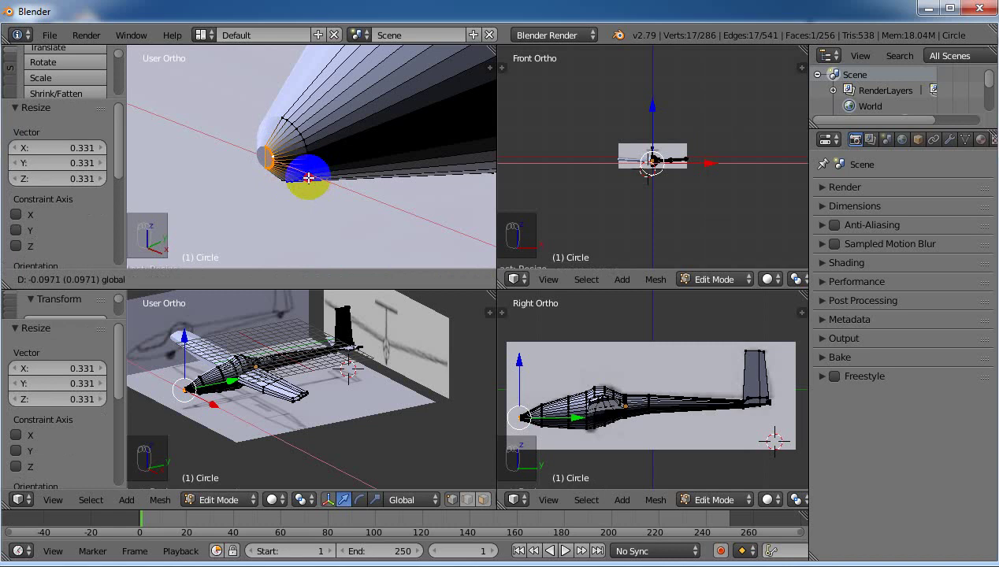
{"action": "left_click", "coordinate": [309, 177]}
{"action": "key", "text": "s"}
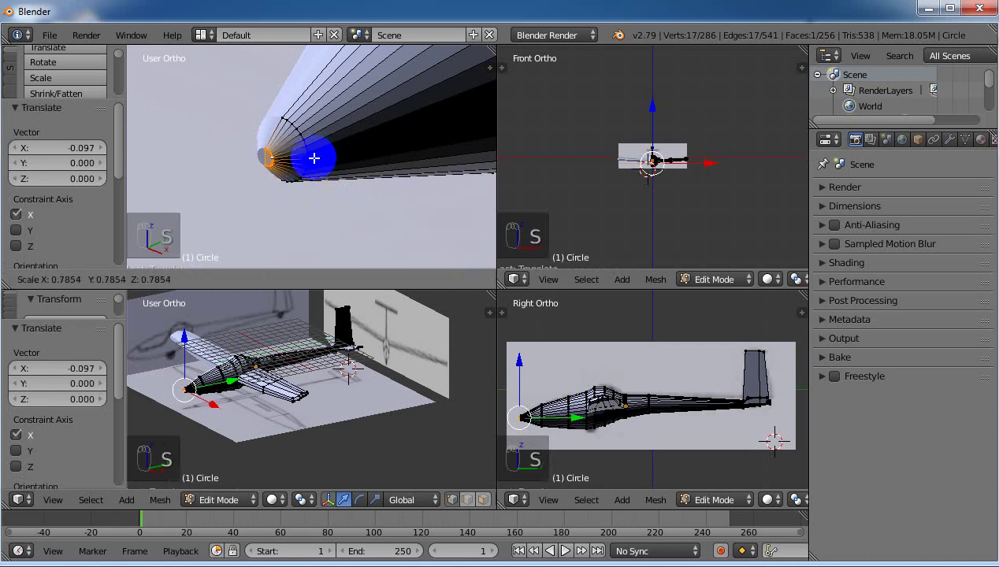
{"action": "left_click", "coordinate": [297, 158]}
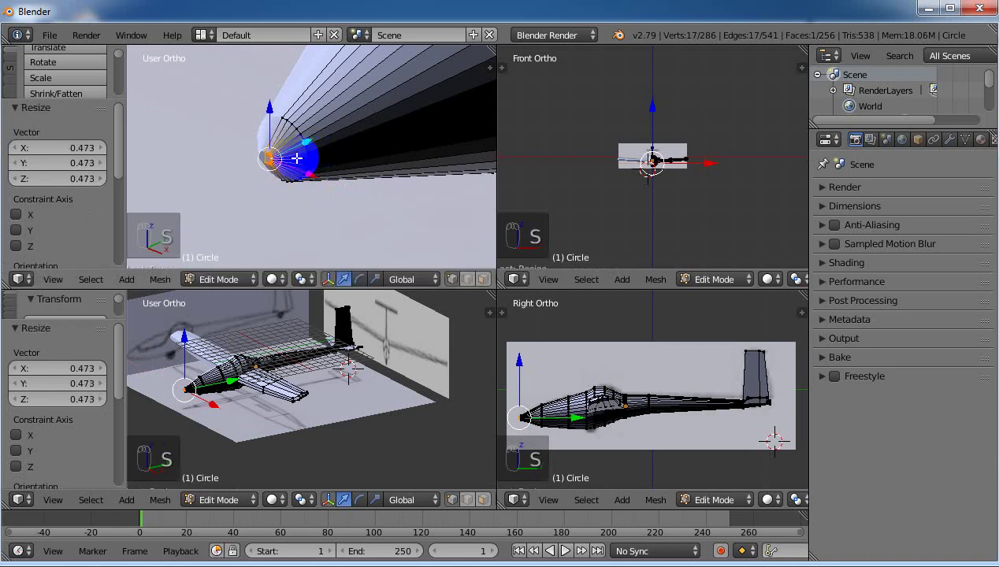
{"action": "key", "text": "e"}
{"action": "key", "text": "x"}
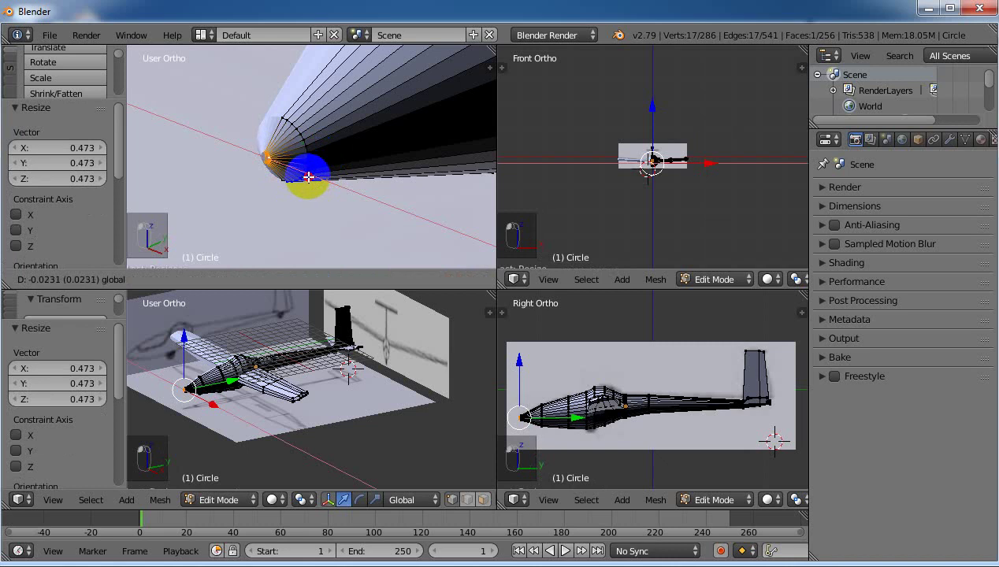
{"action": "left_click", "coordinate": [308, 177]}
Step: Select the three lower vertices along the wing's leading edge and move them -0.254 along Y
{"action": "middle_click_drag", "start_coordinate": [339, 174], "coordinate": [408, 168]}
{"action": "middle_click_drag", "start_coordinate": [466, 150], "coordinate": [404, 169]}
{"action": "key", "text": "shift+b"}
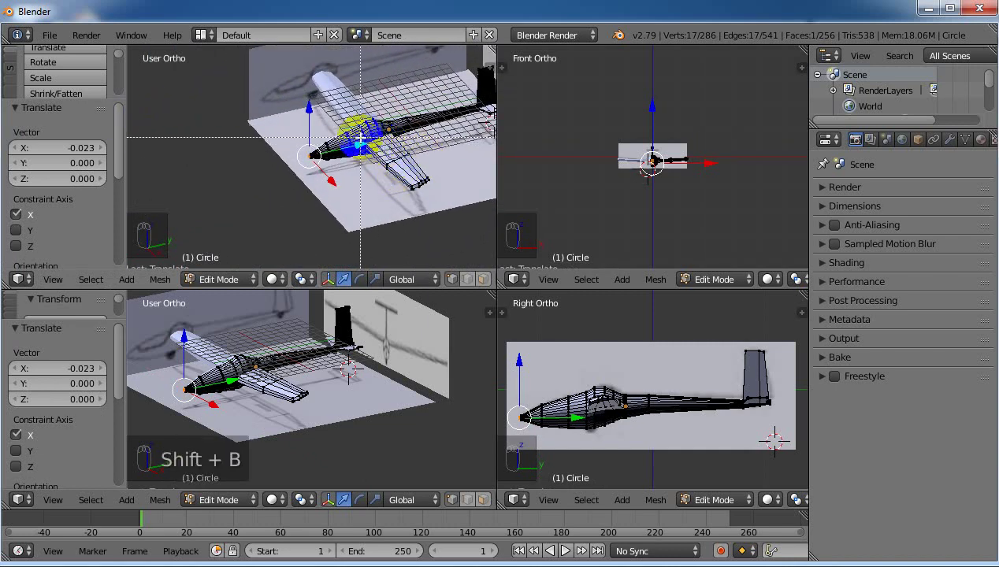
{"action": "left_click_drag", "start_coordinate": [339, 122], "coordinate": [425, 197]}
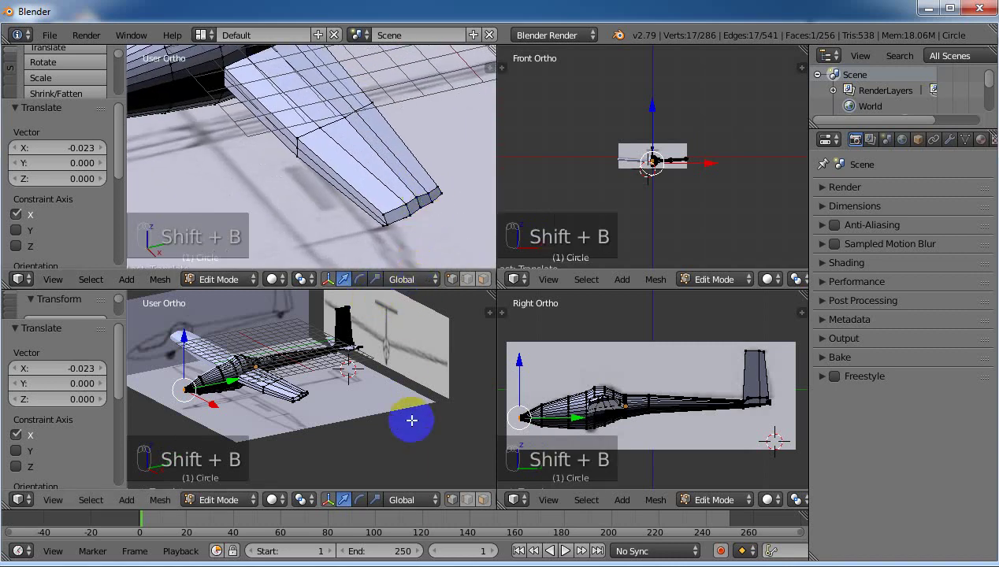
{"action": "right_click", "coordinate": [453, 282]}
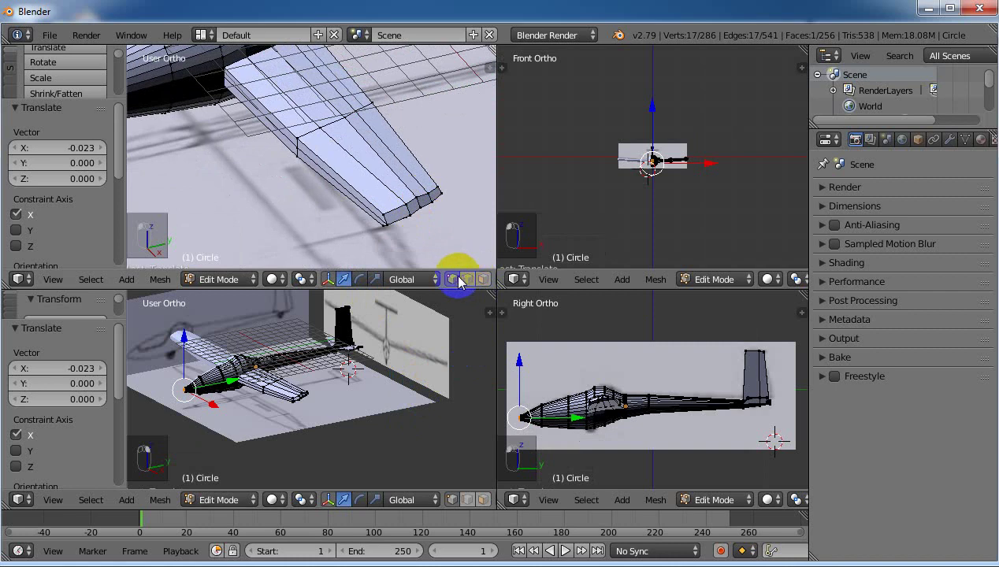
{"action": "right_click", "coordinate": [386, 224]}
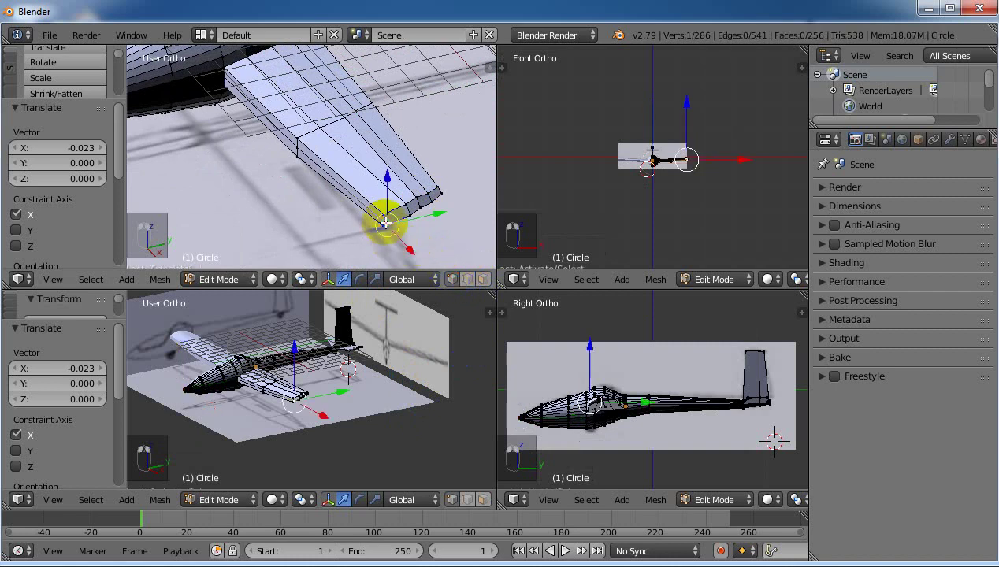
{"action": "right_click", "coordinate": [297, 140], "text": "shift"}
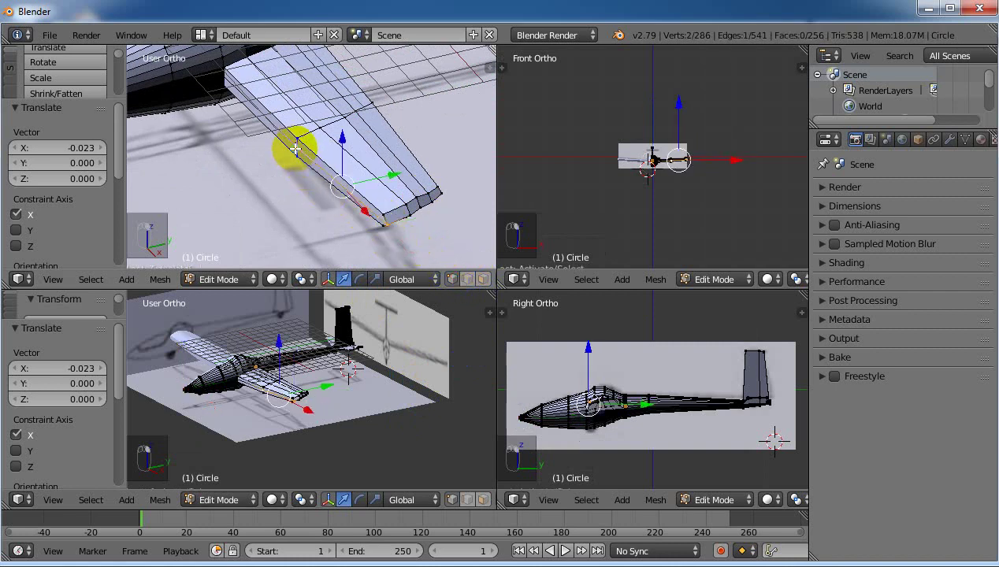
{"action": "right_click", "coordinate": [224, 78], "text": "shift"}
{"action": "left_click_drag", "start_coordinate": [349, 138], "coordinate": [339, 139]}
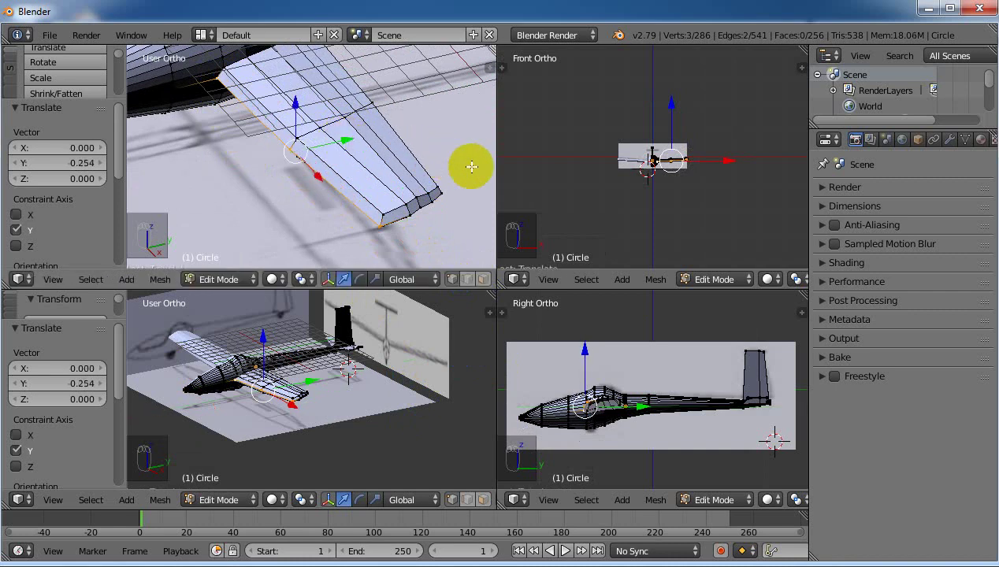
Step: Select the two lower vertices along the wing's trailing edge and move them 0.102 along Y
{"action": "middle_click_drag", "start_coordinate": [468, 165], "coordinate": [415, 134]}
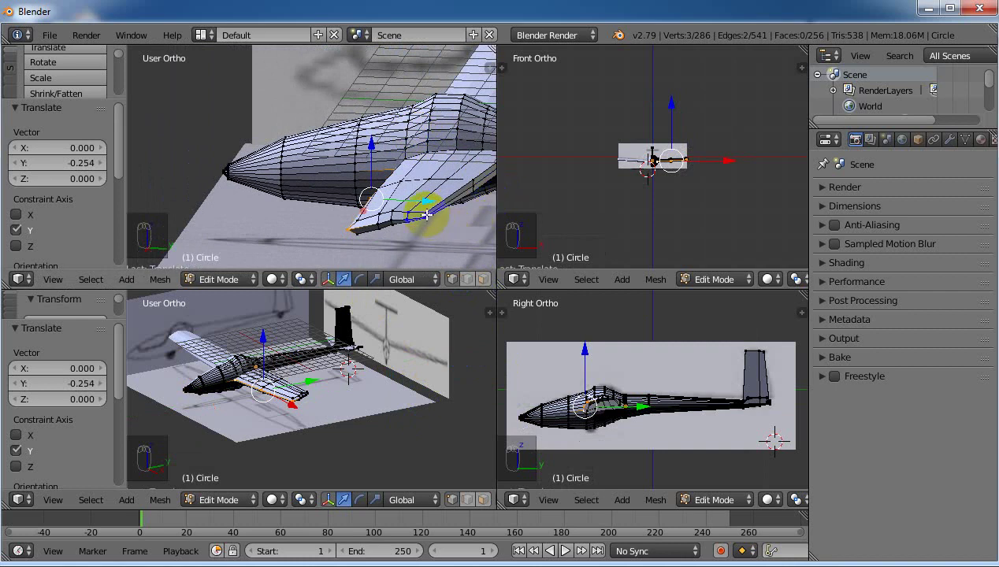
{"action": "right_click", "coordinate": [473, 196]}
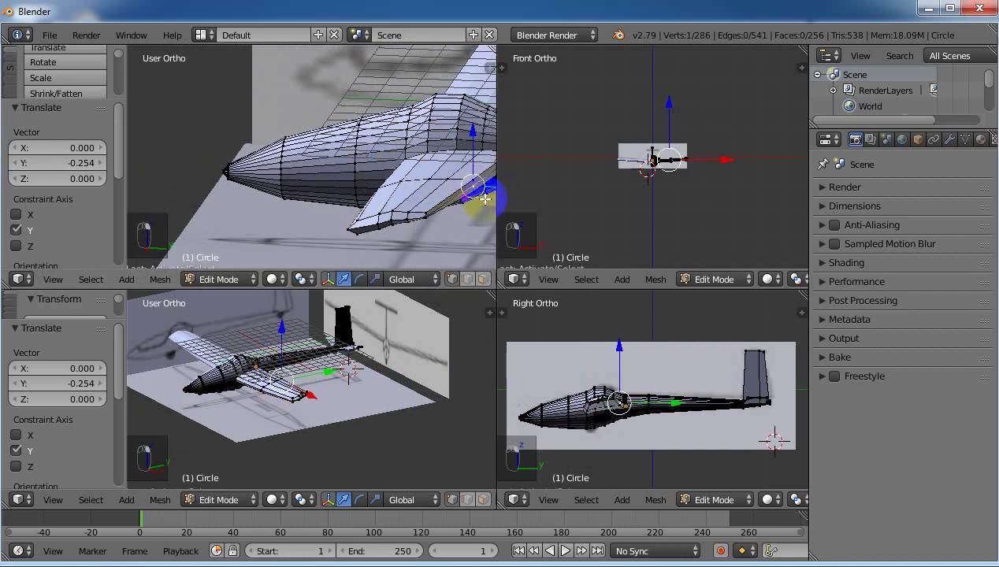
{"action": "middle_click_drag", "start_coordinate": [471, 203], "coordinate": [471, 156]}
{"action": "key", "text": "shift+b"}
{"action": "left_click_drag", "start_coordinate": [456, 152], "coordinate": [497, 169]}
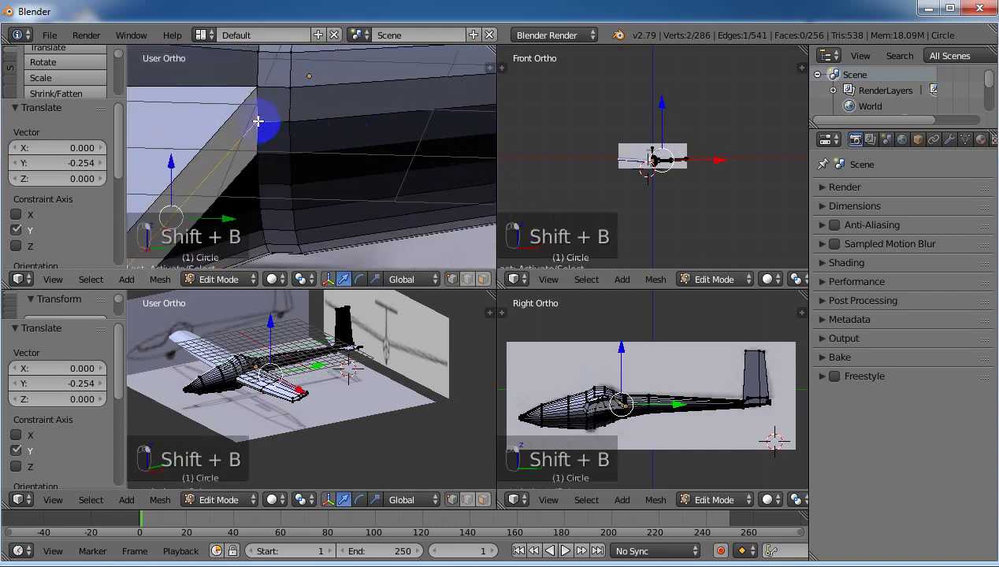
{"action": "right_click_drag", "start_coordinate": [232, 211], "coordinate": [246, 218], "text": "shift"}
{"action": "middle_click_drag", "start_coordinate": [197, 193], "coordinate": [279, 245]}
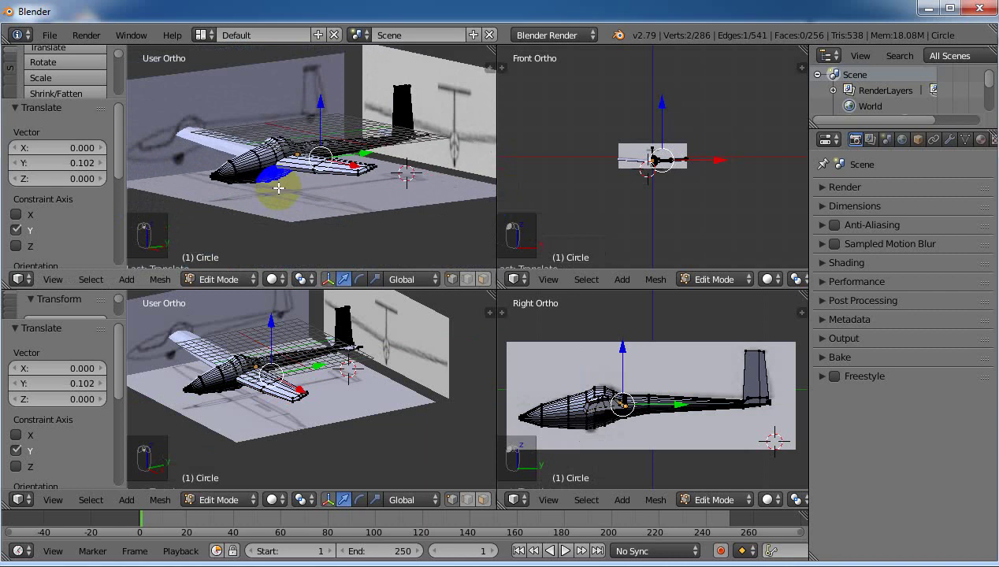
{"action": "middle_click_drag", "start_coordinate": [345, 162], "coordinate": [339, 182]}
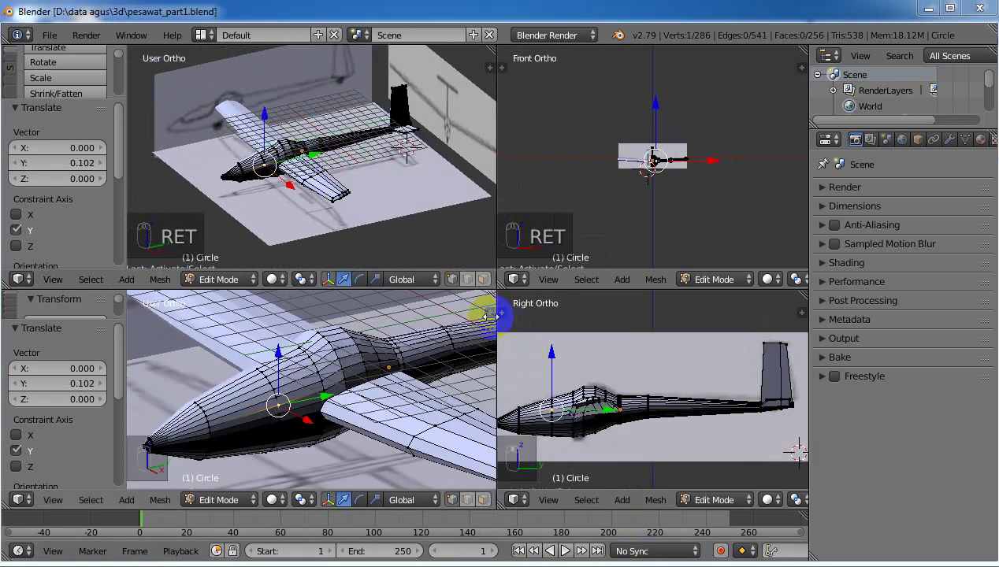
Step: Join the four 3D viewports into one large view, keeping the right side view, and turn it to show the whole glider at an angle
{"action": "right_click", "coordinate": [489, 313]}
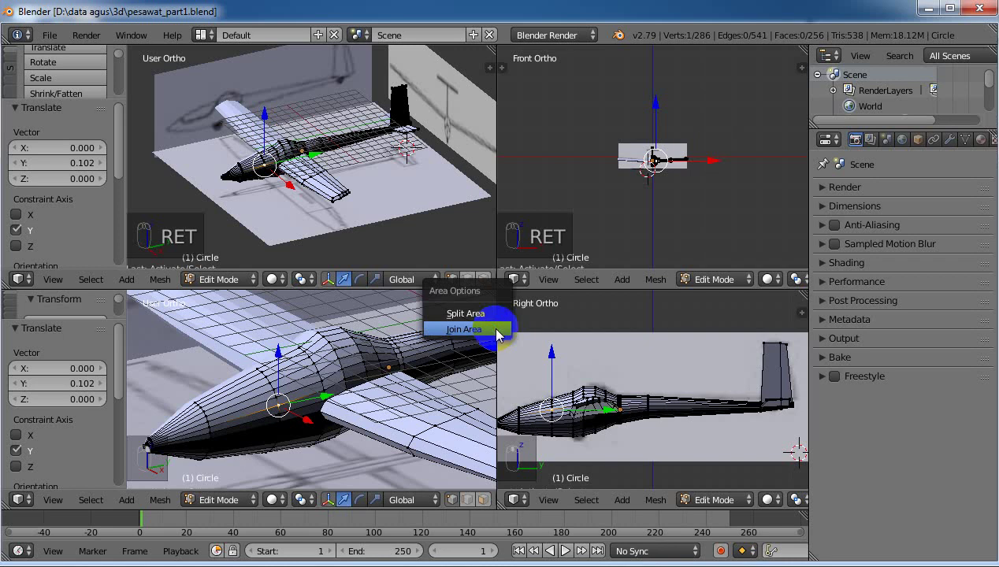
{"action": "left_click", "coordinate": [485, 331]}
{"action": "left_click", "coordinate": [426, 351]}
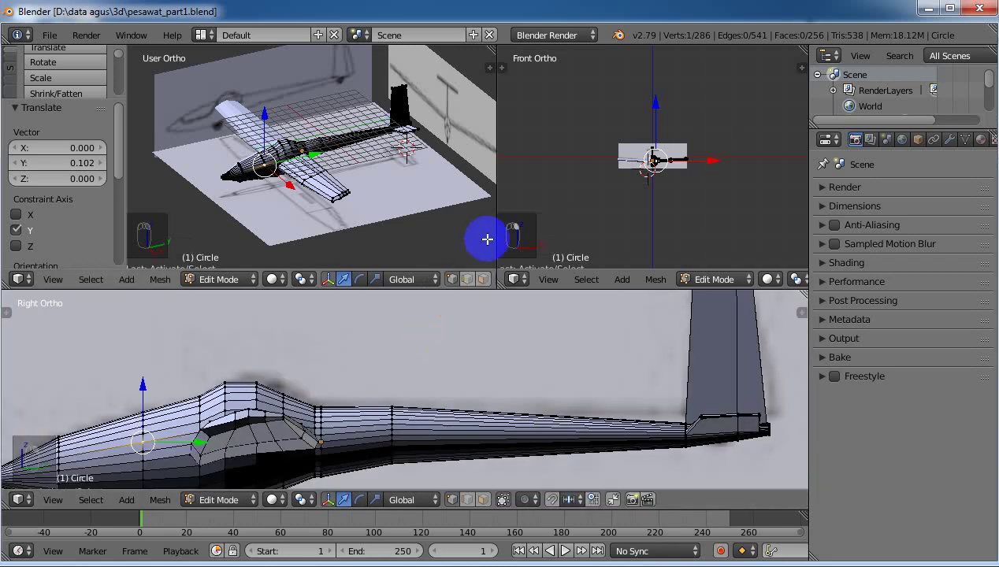
{"action": "right_click", "coordinate": [495, 201]}
{"action": "left_click_drag", "start_coordinate": [488, 207], "coordinate": [445, 200]}
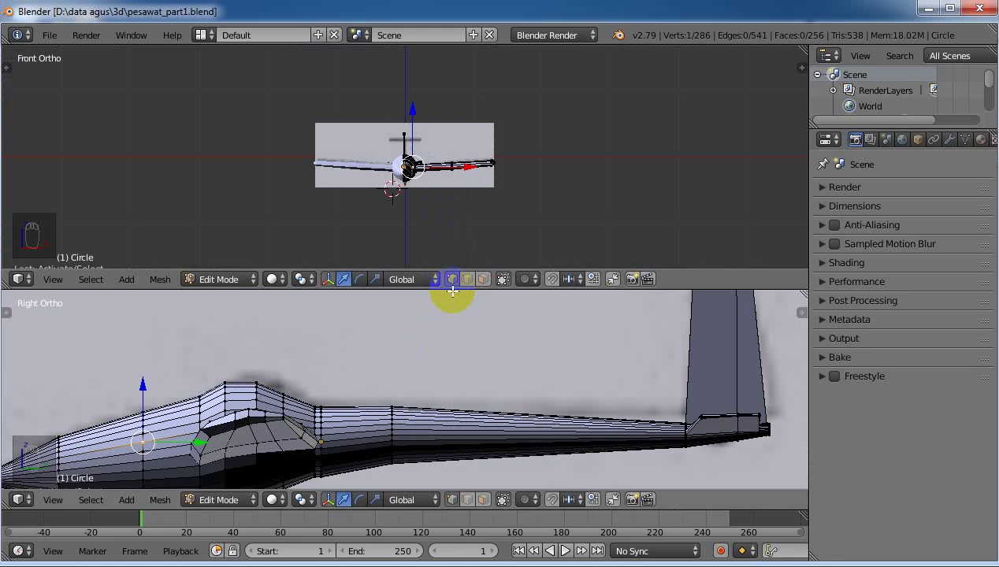
{"action": "left_click", "coordinate": [421, 290]}
{"action": "left_click", "coordinate": [446, 235]}
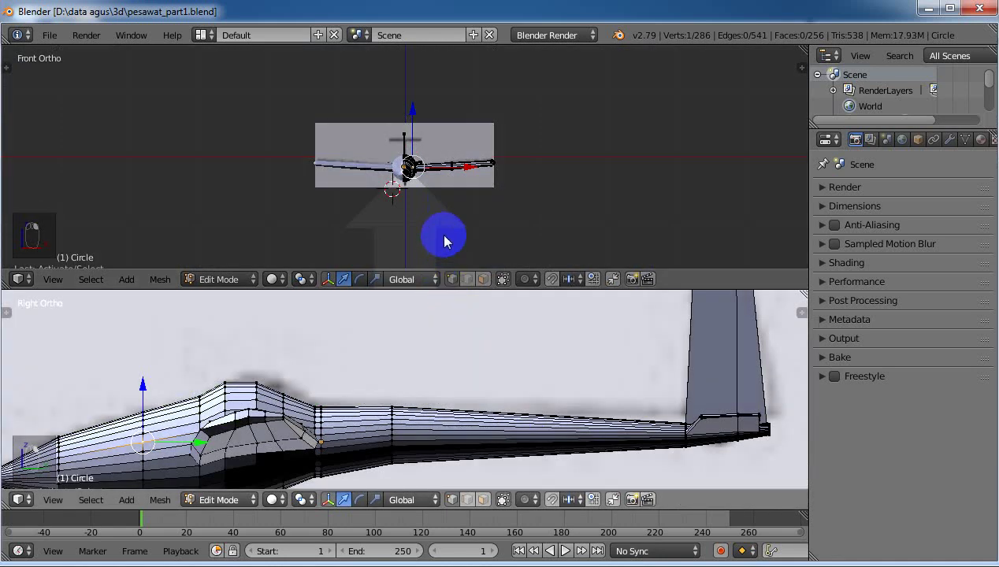
{"action": "scroll", "coordinate": [388, 252], "scroll_direction": "down", "scroll_amount": 2}
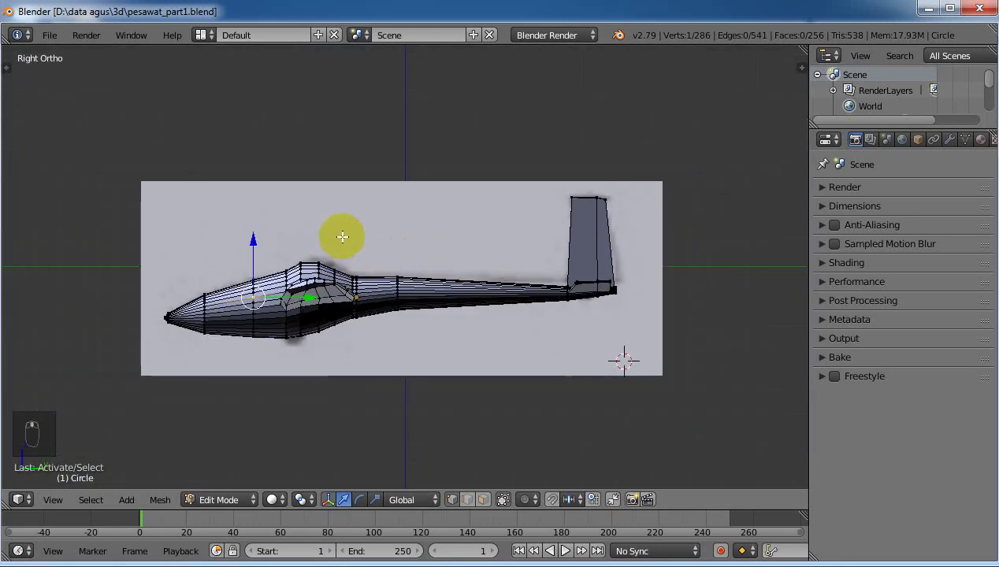
{"action": "middle_click_drag", "start_coordinate": [364, 261], "coordinate": [387, 272]}
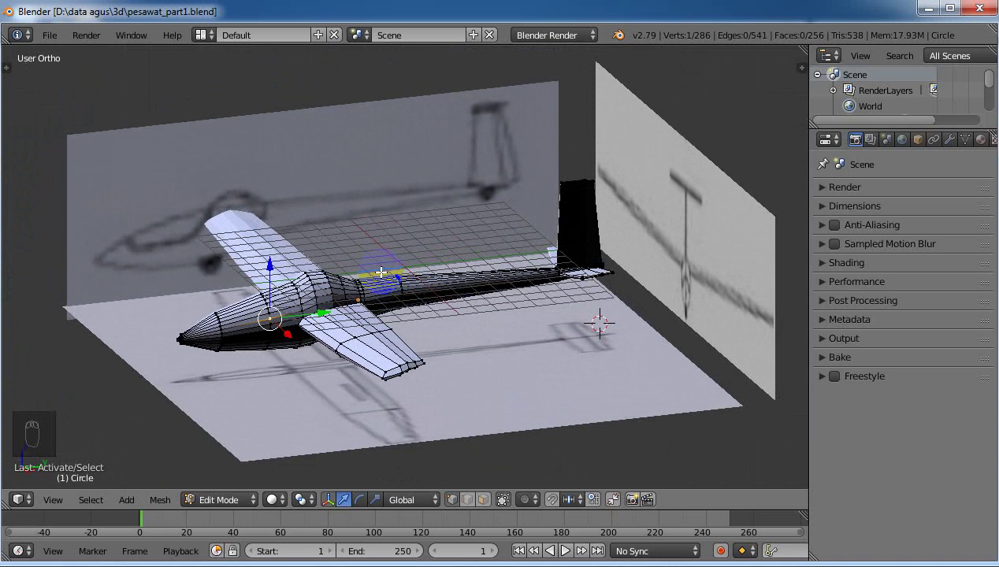